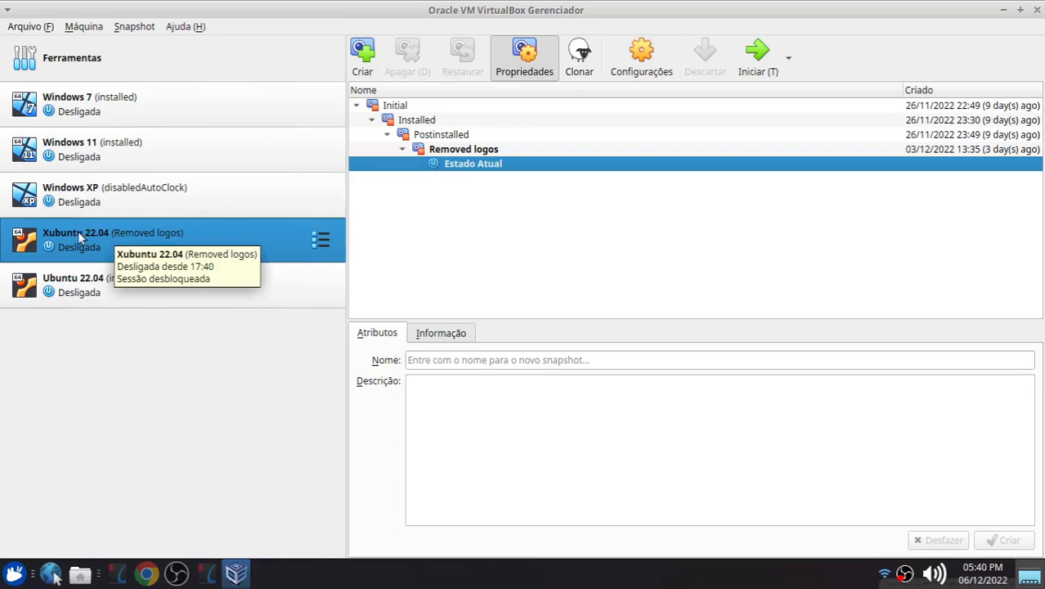
Step: Start the Xubuntu 22.04 virtual machine and move its window aside
double_click(78, 231)
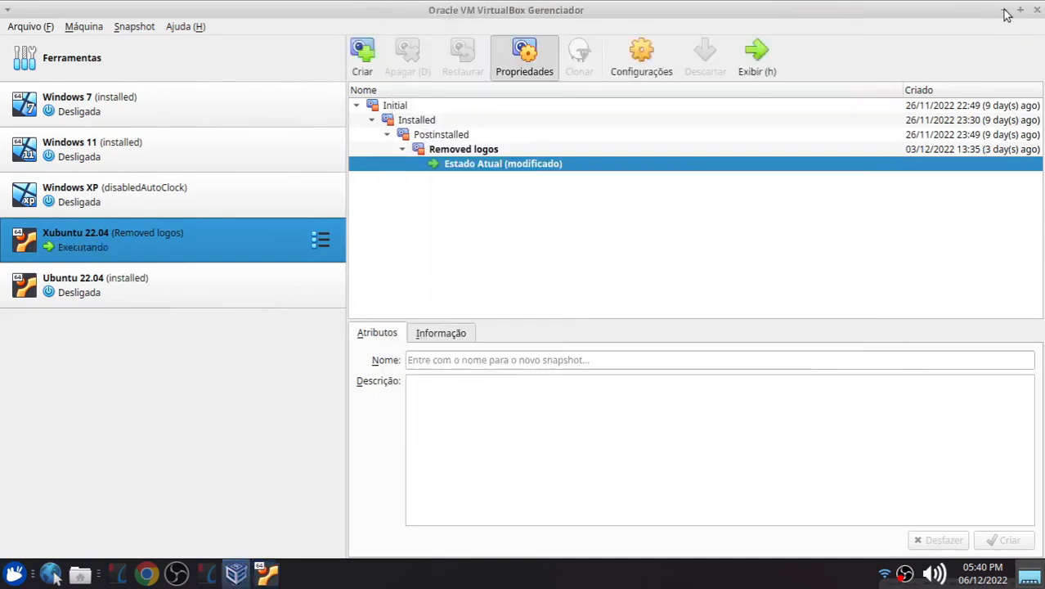
left_click(1004, 10)
left_click_drag(624, 18, 575, 43)
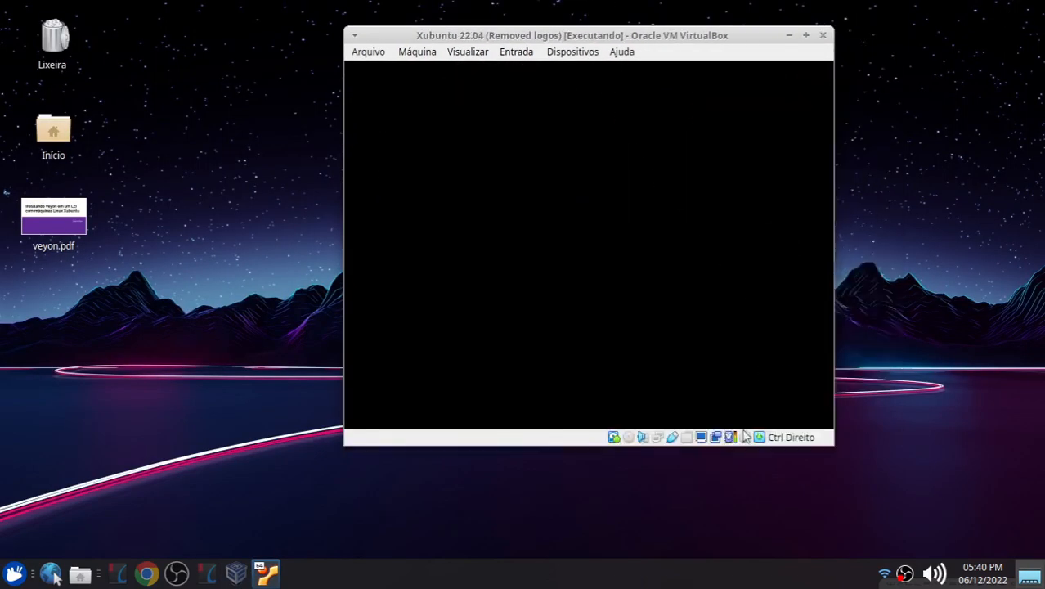
Step: Review the virtual machine's network adapter settings and close the dialog with OK
right_click(657, 437)
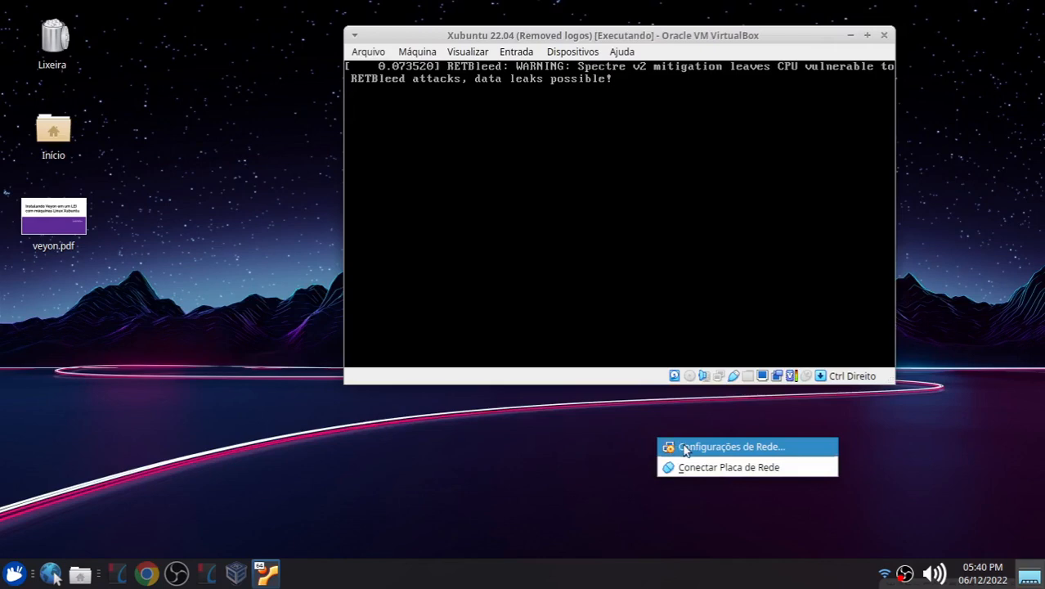
left_click(682, 445)
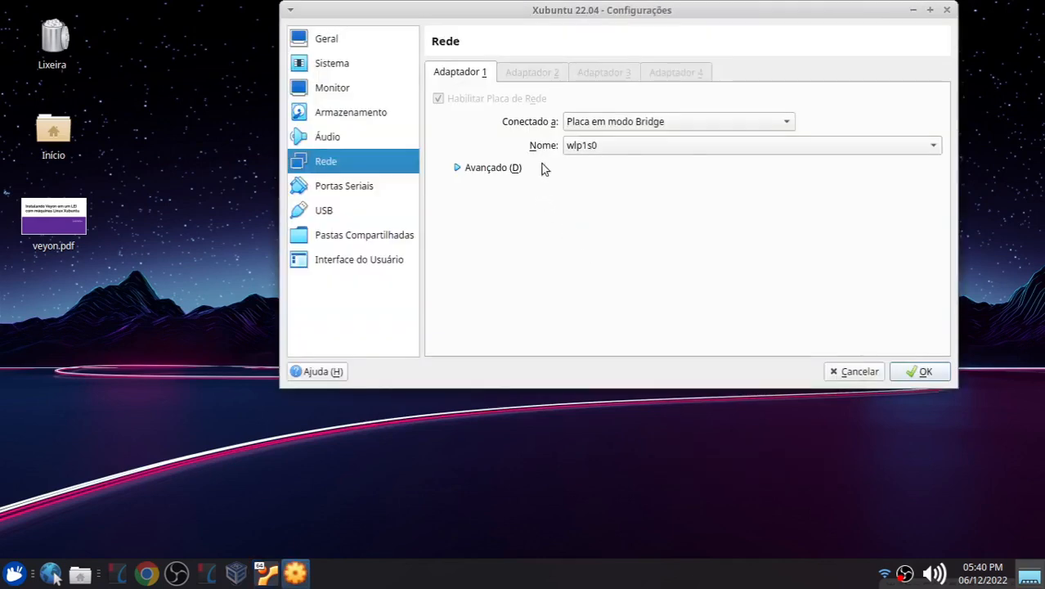
left_click(608, 122)
left_click(590, 122)
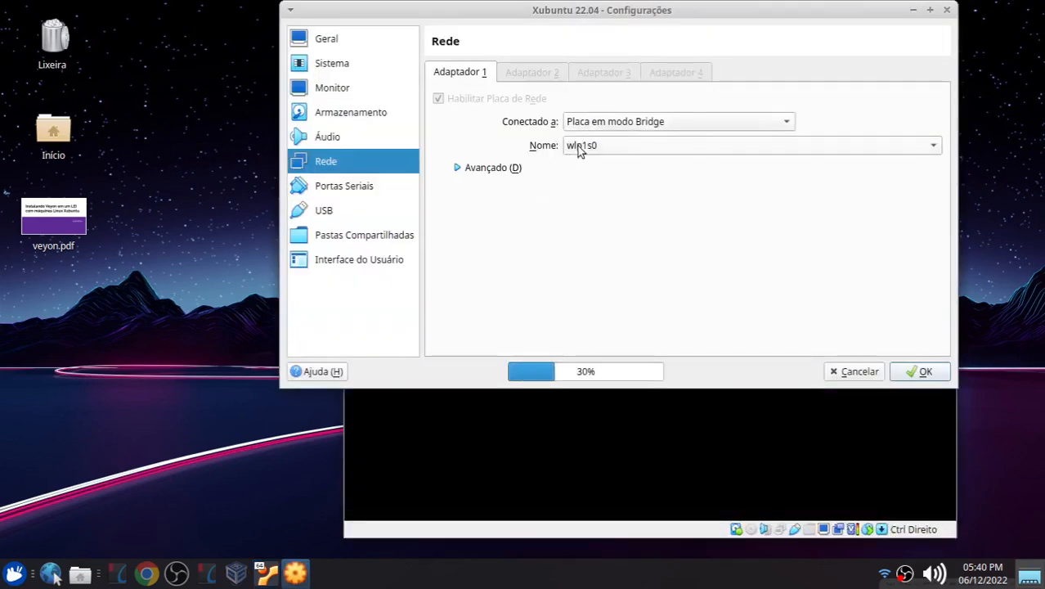
left_click(580, 150)
left_click(581, 148)
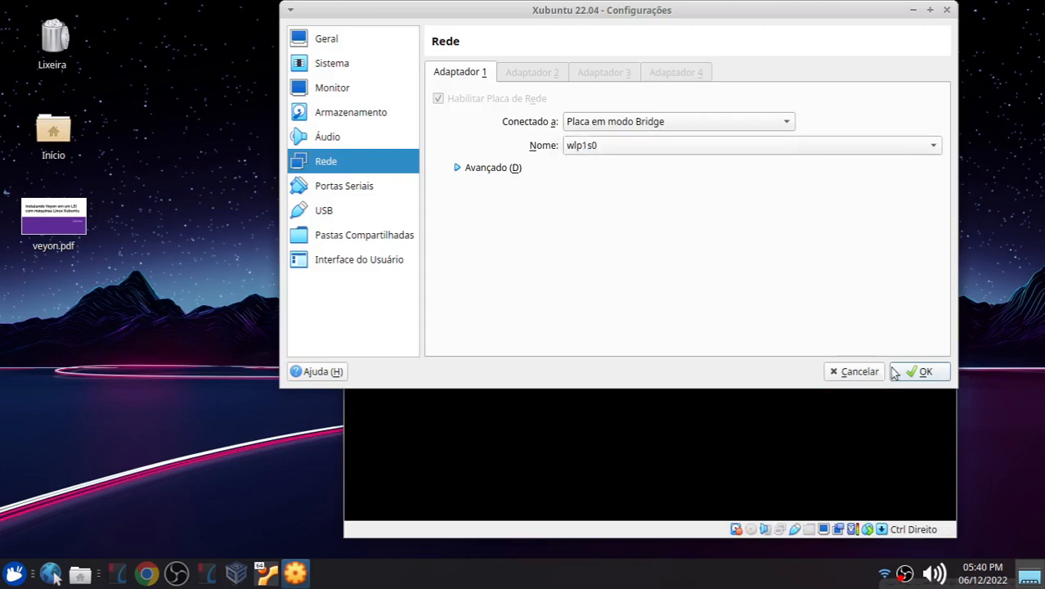
left_click(921, 369)
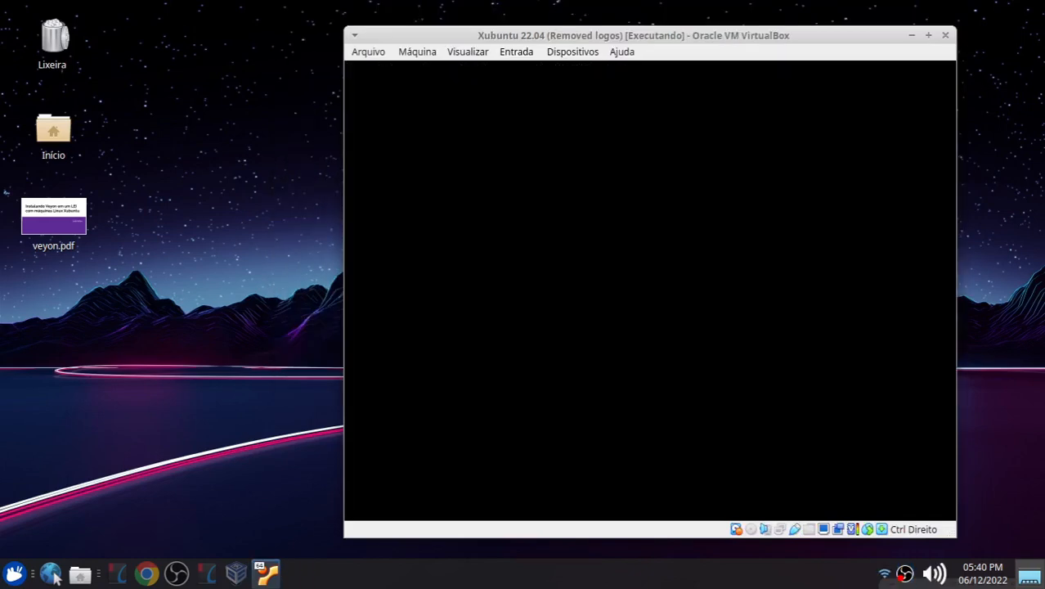
Step: Log in to the guest's usuario account with its password
left_click_drag(516, 36, 443, 31)
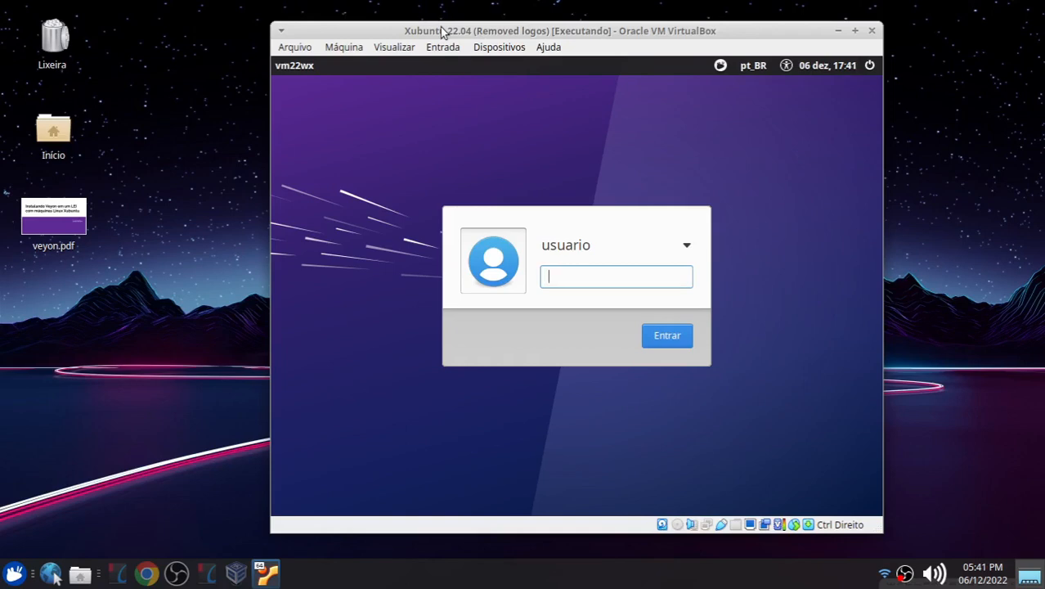
type("u")
key("Return")
Step: Connect the virtual machine's network adapter cable so the guest gets a wired connection
left_click_drag(556, 31, 688, 19)
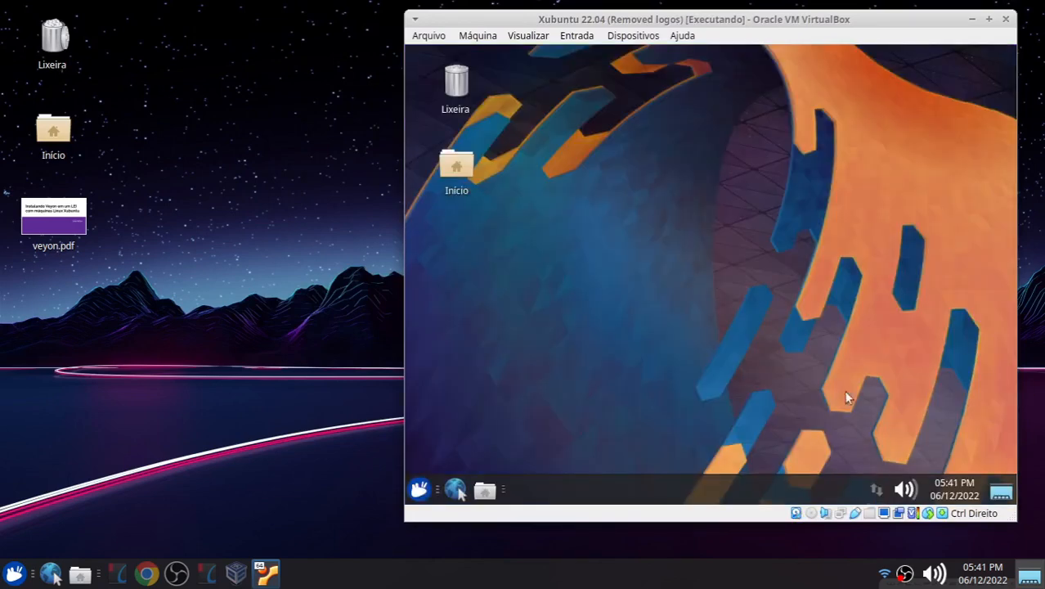
left_click(877, 487)
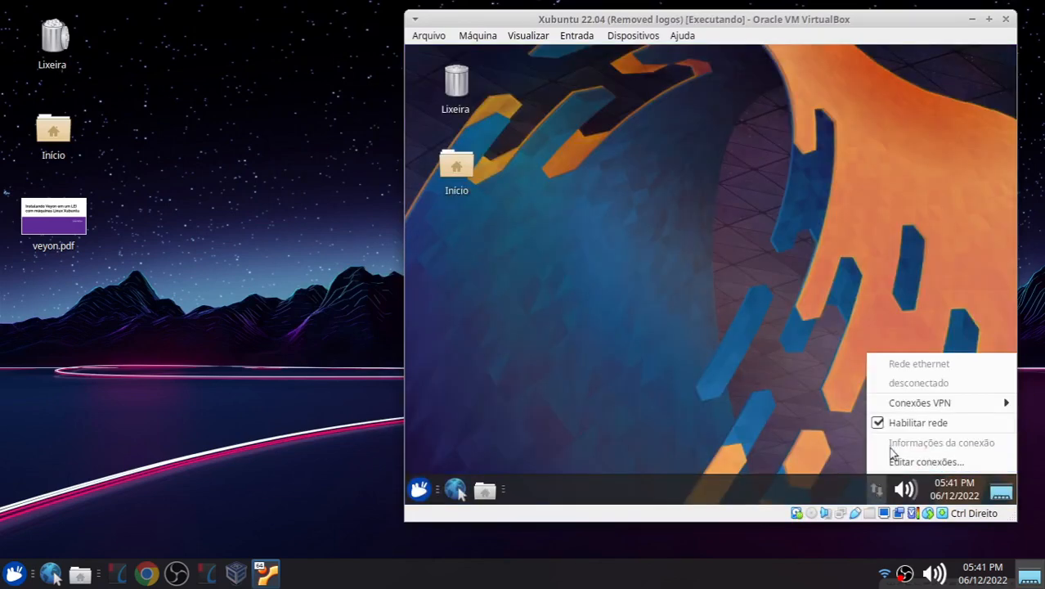
left_click(750, 443)
right_click(840, 512)
left_click(863, 547)
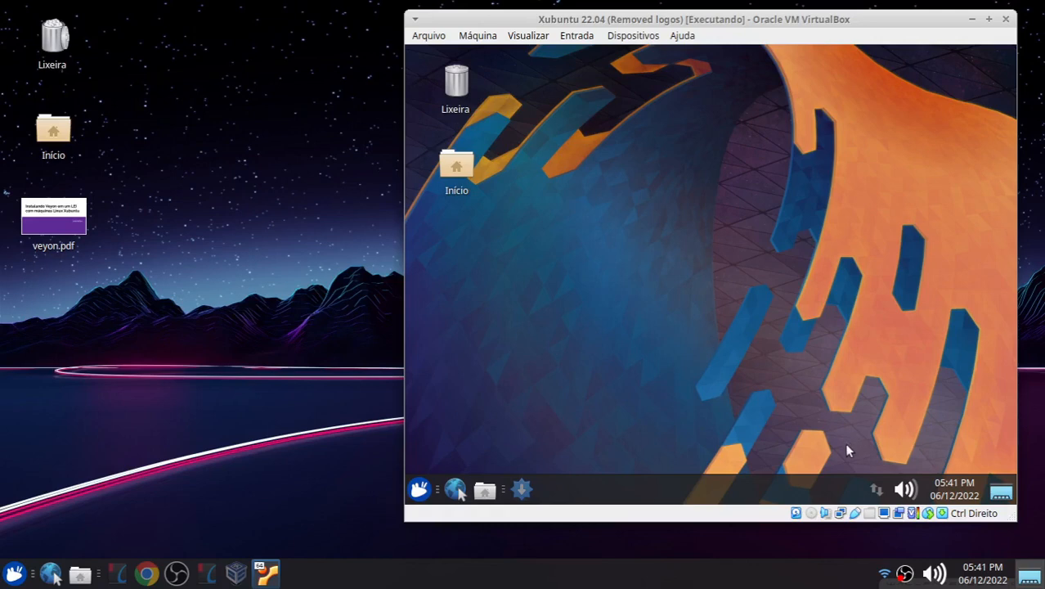
left_click(682, 334)
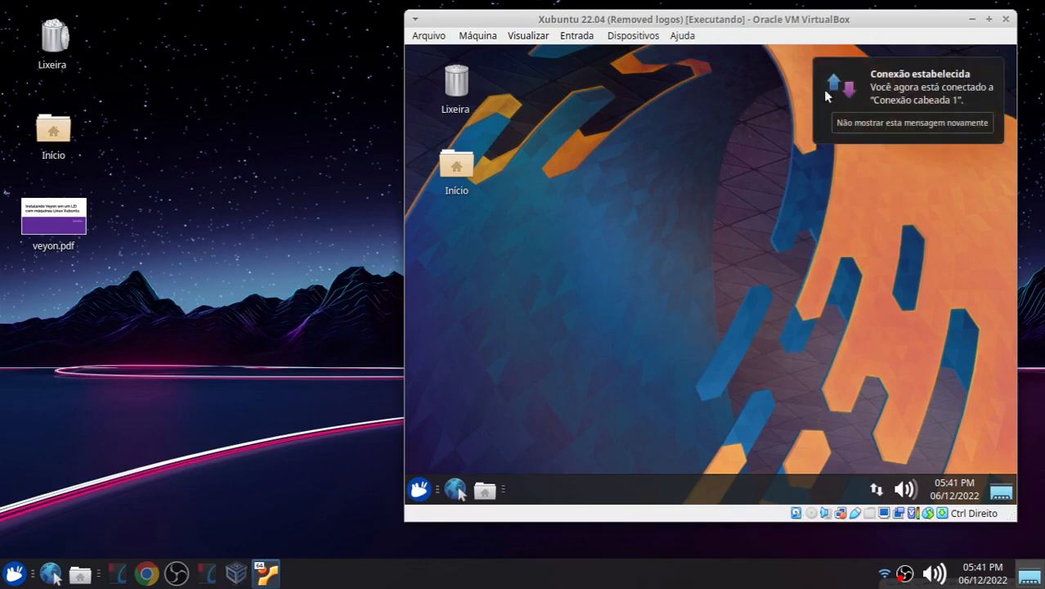
Step: Open the guest's network connection information
left_click(876, 488)
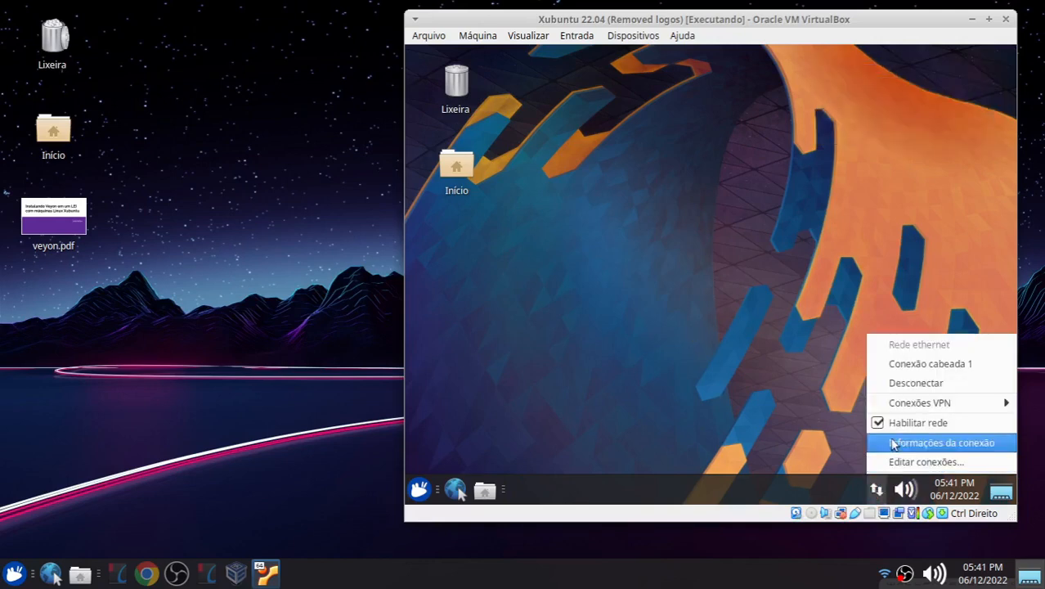
left_click(888, 441)
left_click(889, 451)
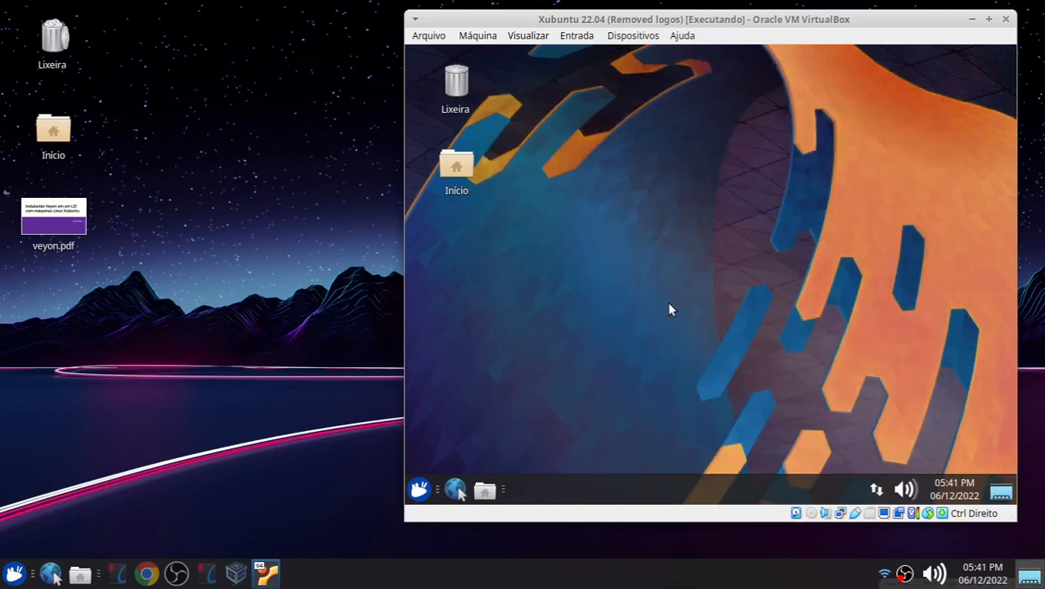
Step: Bring up the mDNS testing slide, then switch back to the virtual machine window
left_click(214, 574)
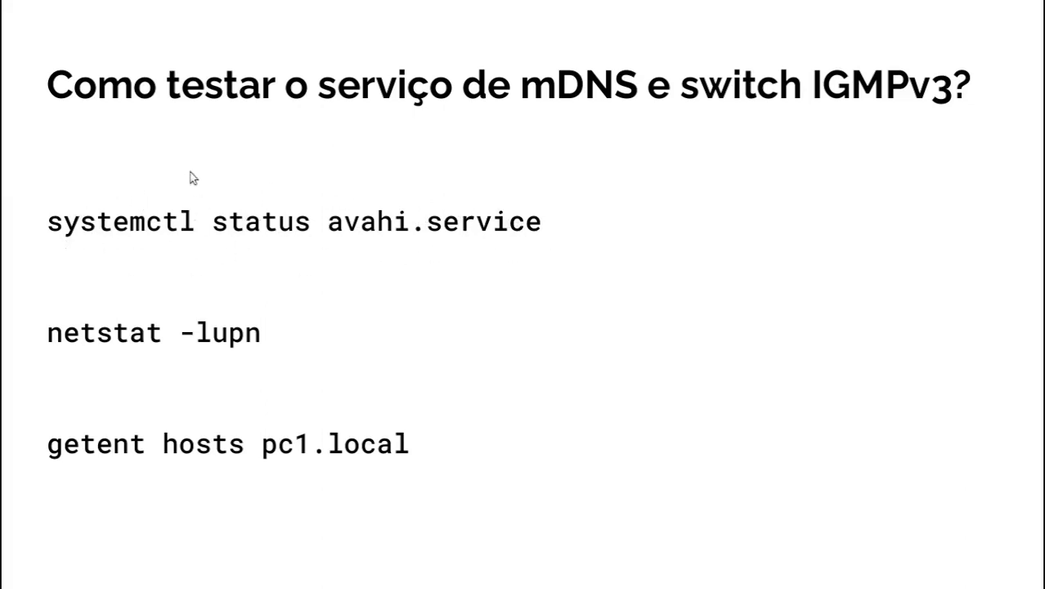
key("alt+Tab")
key("alt+Tab")
key("alt+Tab")
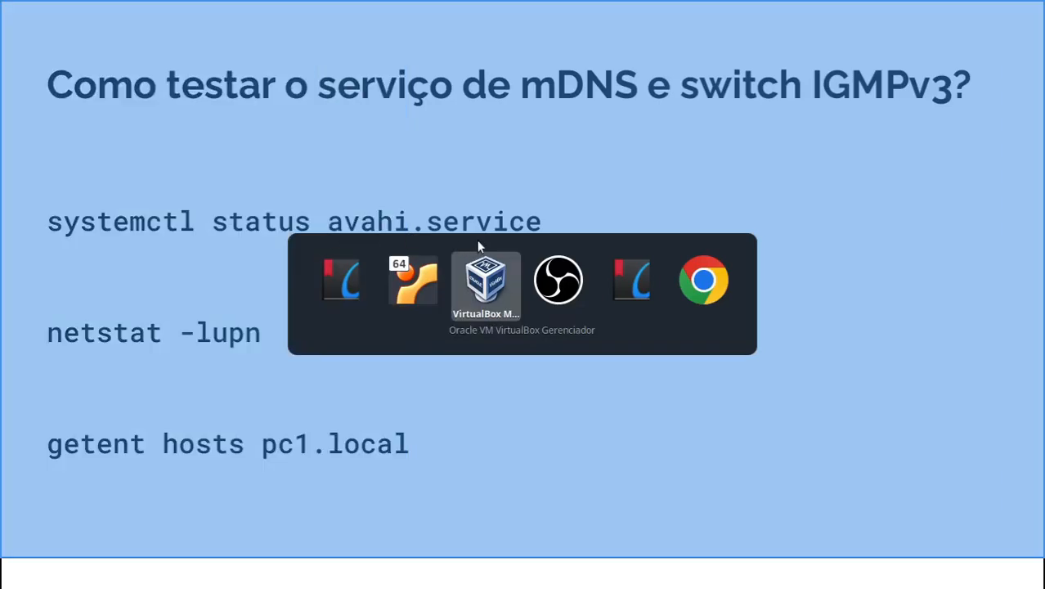
key("alt+Tab")
key("alt+Tab")
key("alt+Tab")
key("alt+Tab")
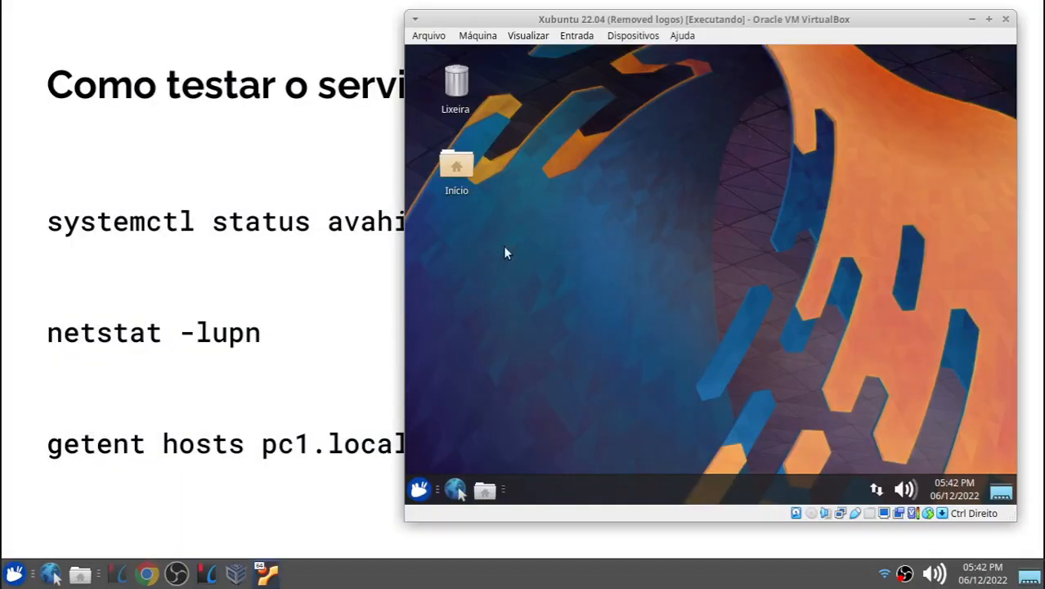
Step: Open a terminal emulator in the guest and maximize it
left_click(419, 487)
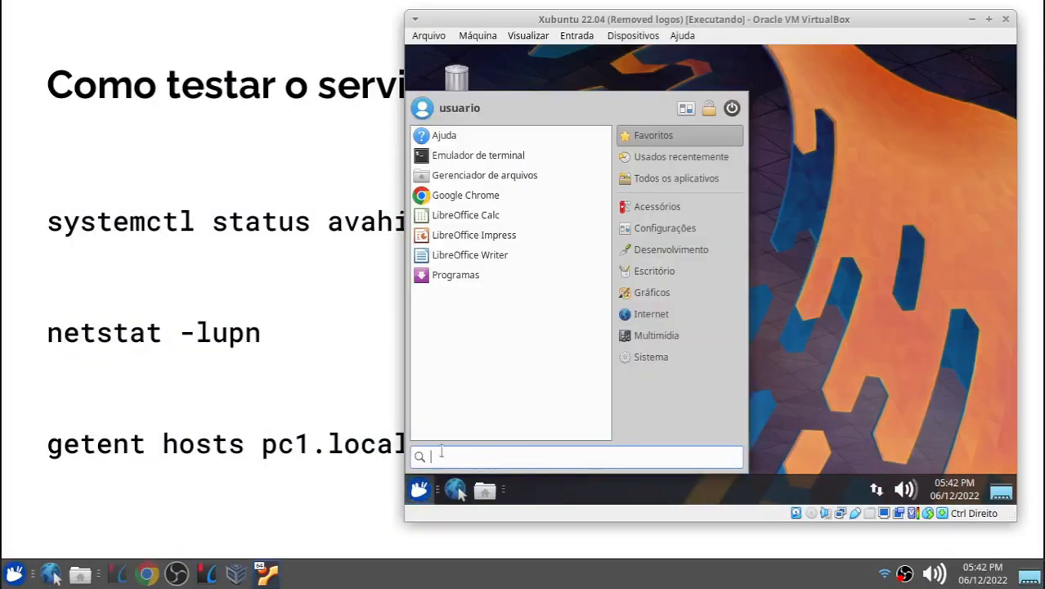
left_click(473, 160)
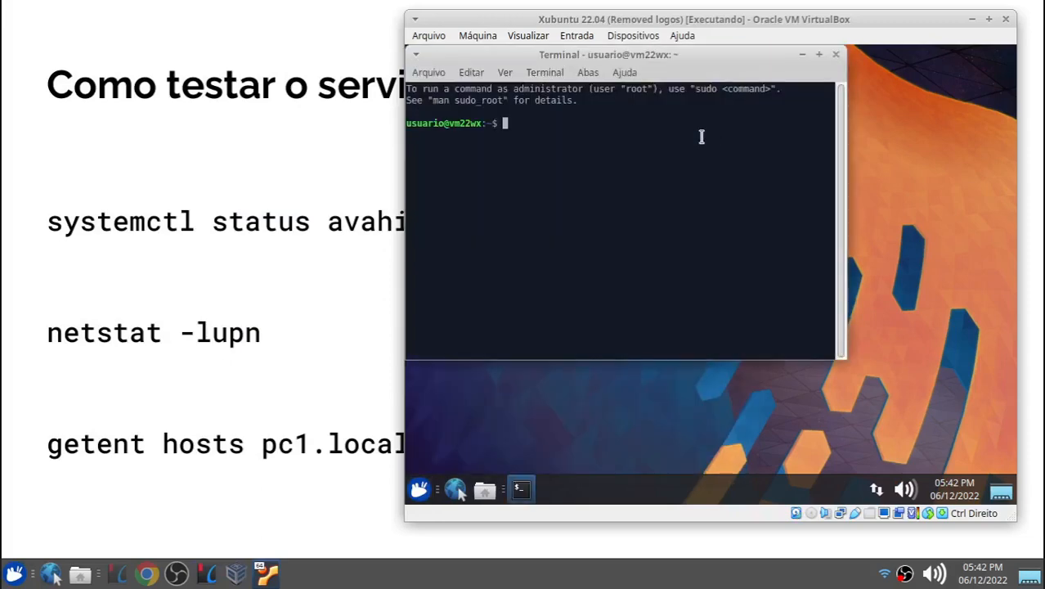
left_click_drag(628, 72, 748, 130)
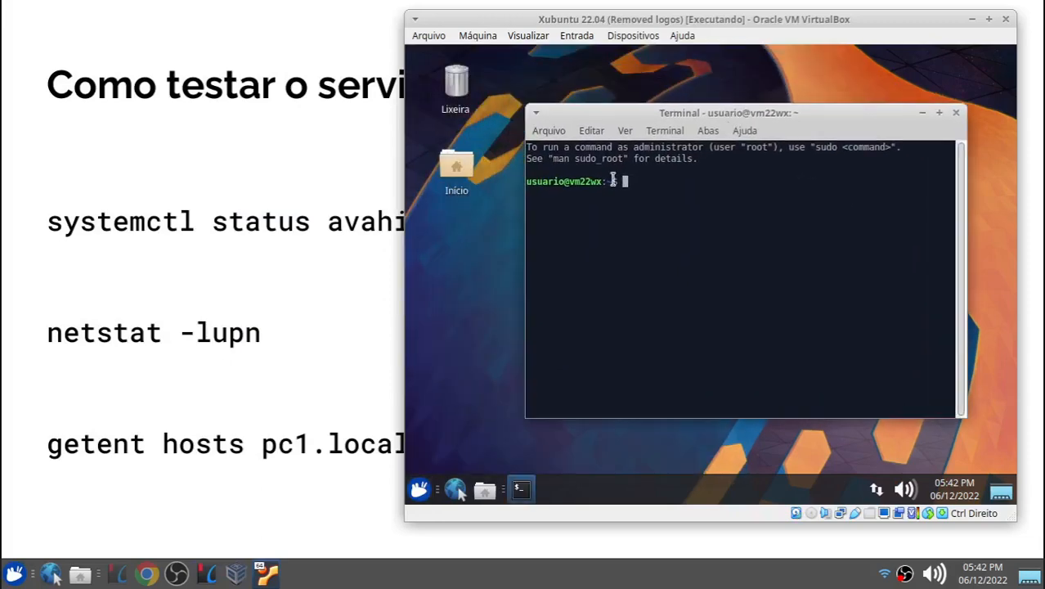
left_click_drag(678, 118, 615, 87)
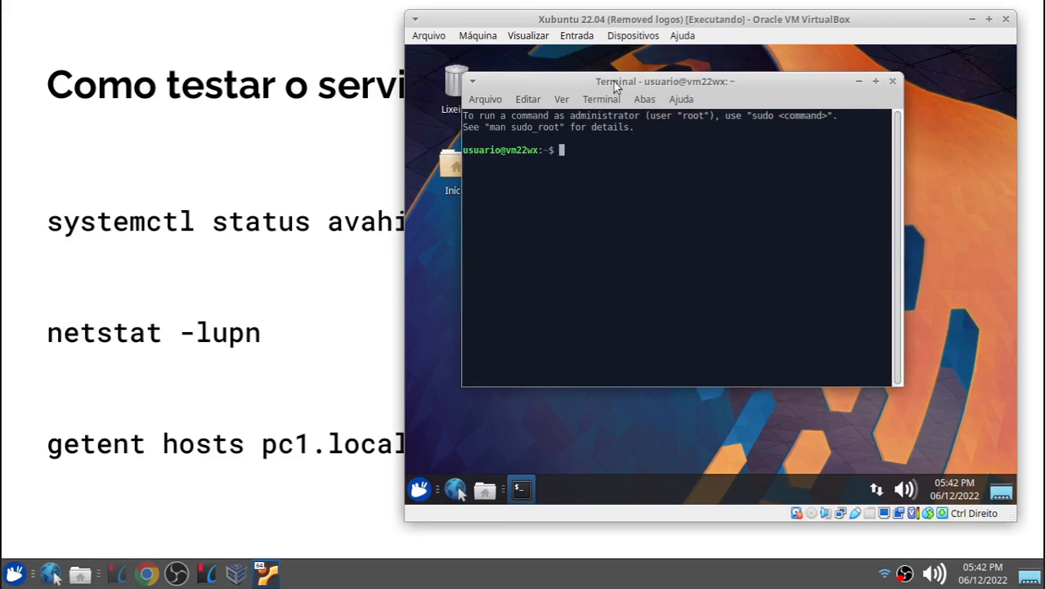
double_click(612, 80)
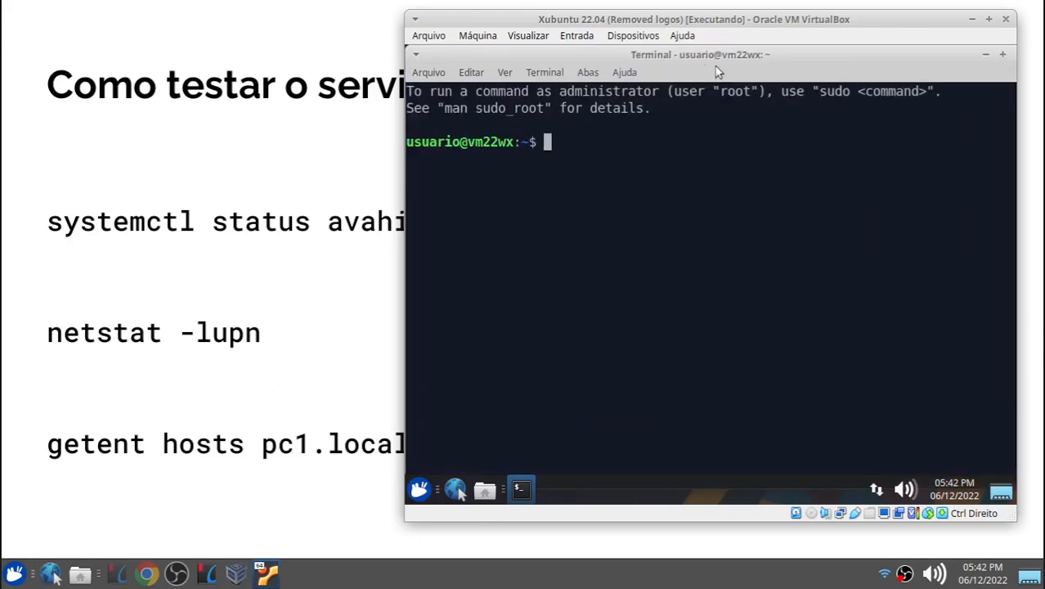
Step: Run sudo systemctl status avahi-daemon.service in the guest terminal, entering the account password
type("sudo system")
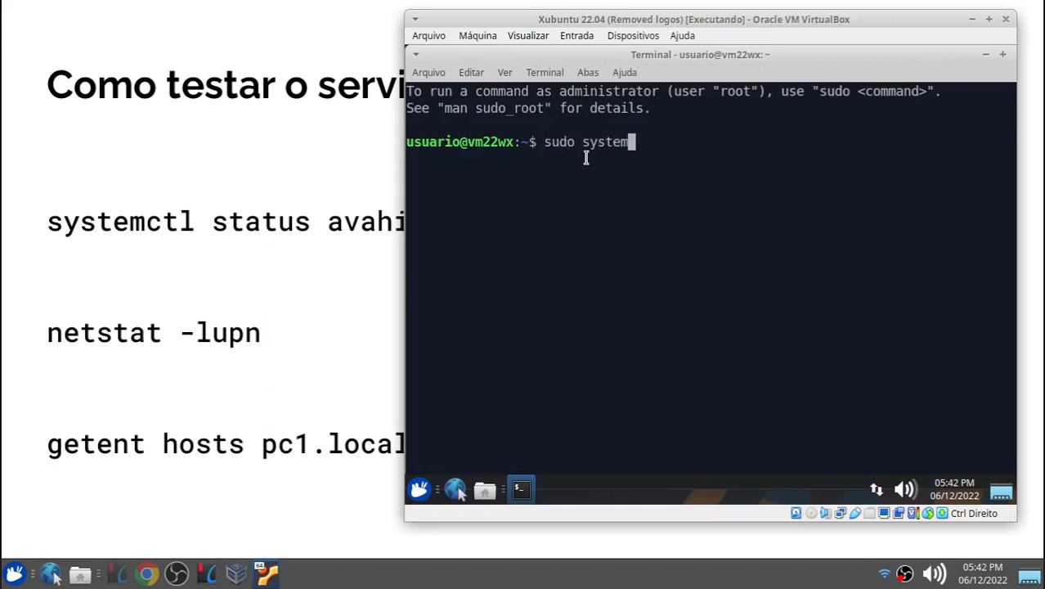
type("ctl status ava")
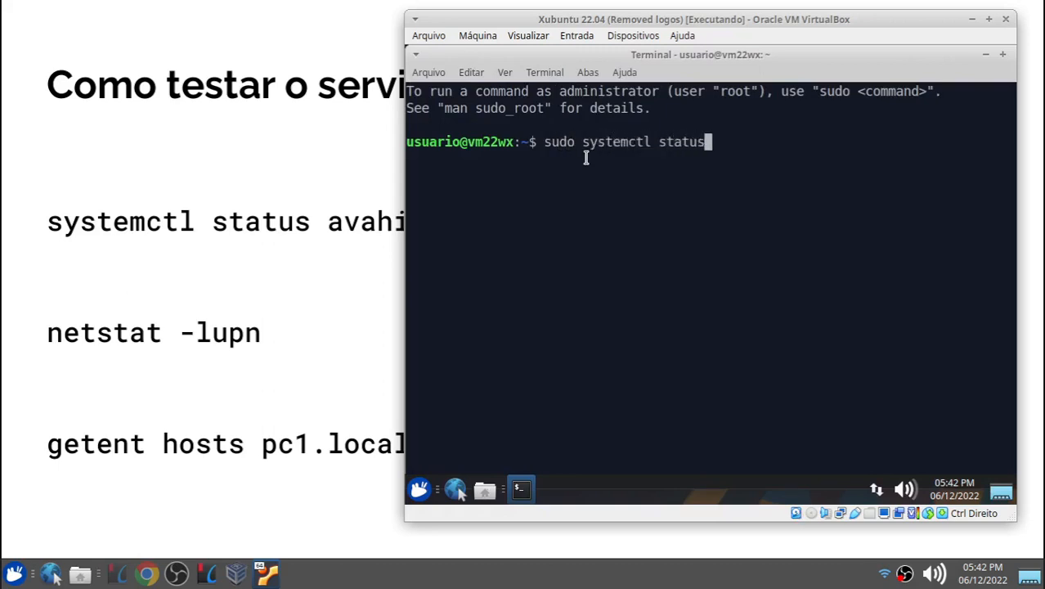
key("Tab")
type("e")
key("Tab")
key("BackSpace")
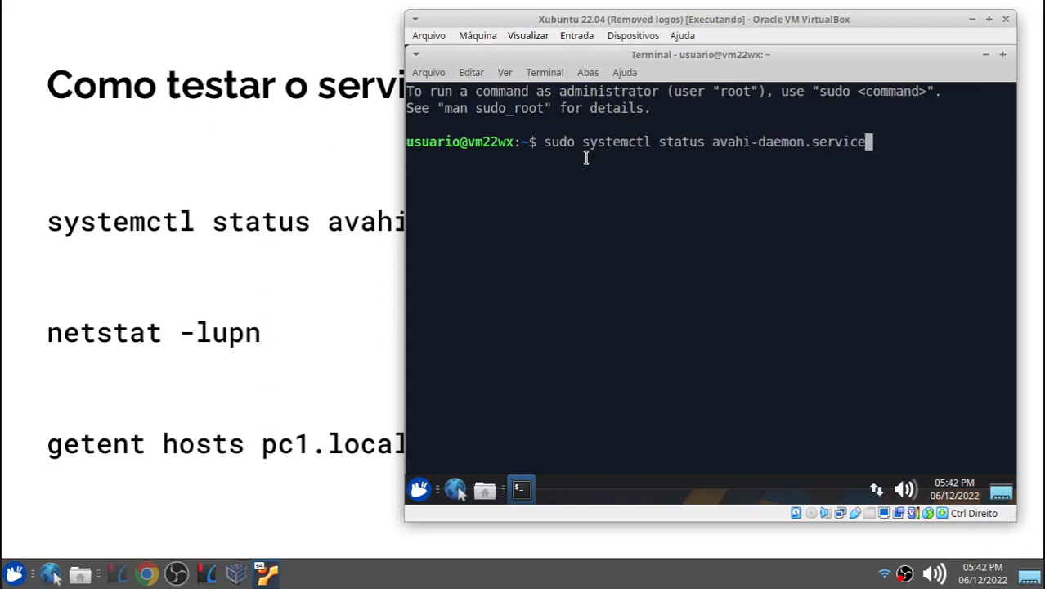
key("Return")
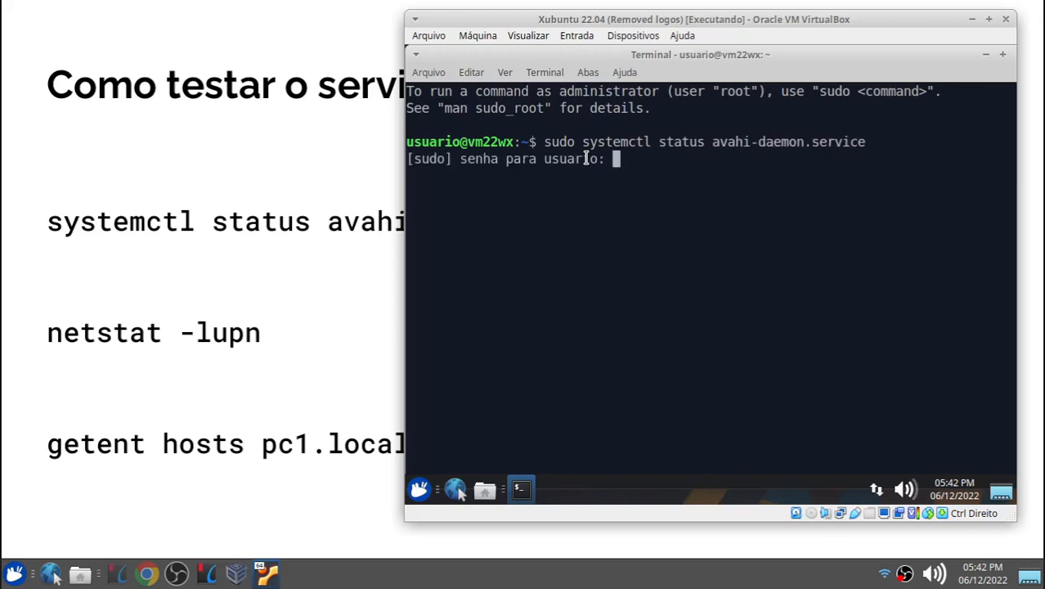
key("Return")
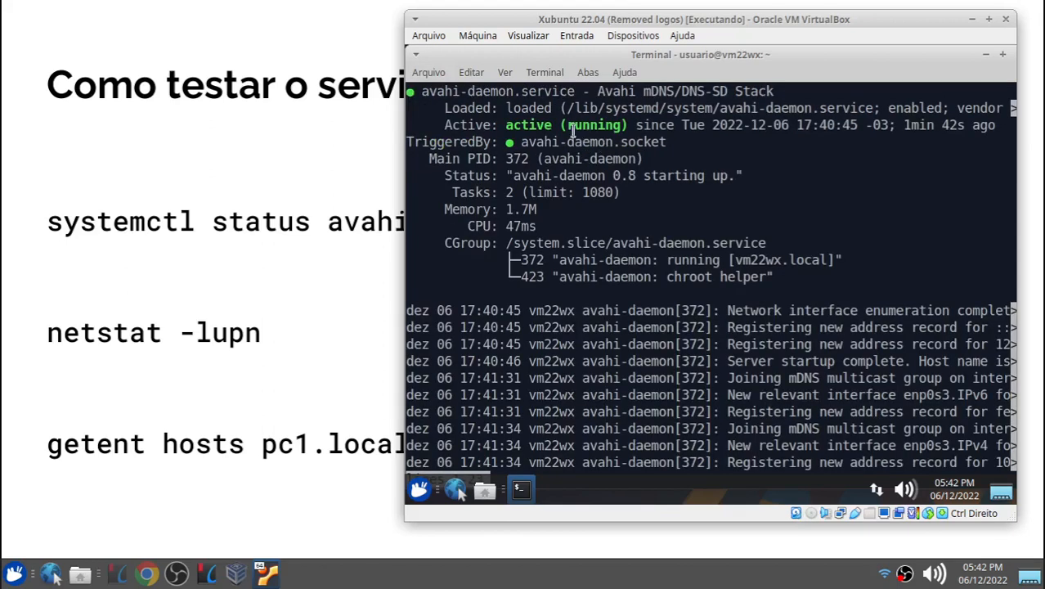
Step: Highlight the service's active status and description lines in the output
left_click_drag(505, 125, 600, 124)
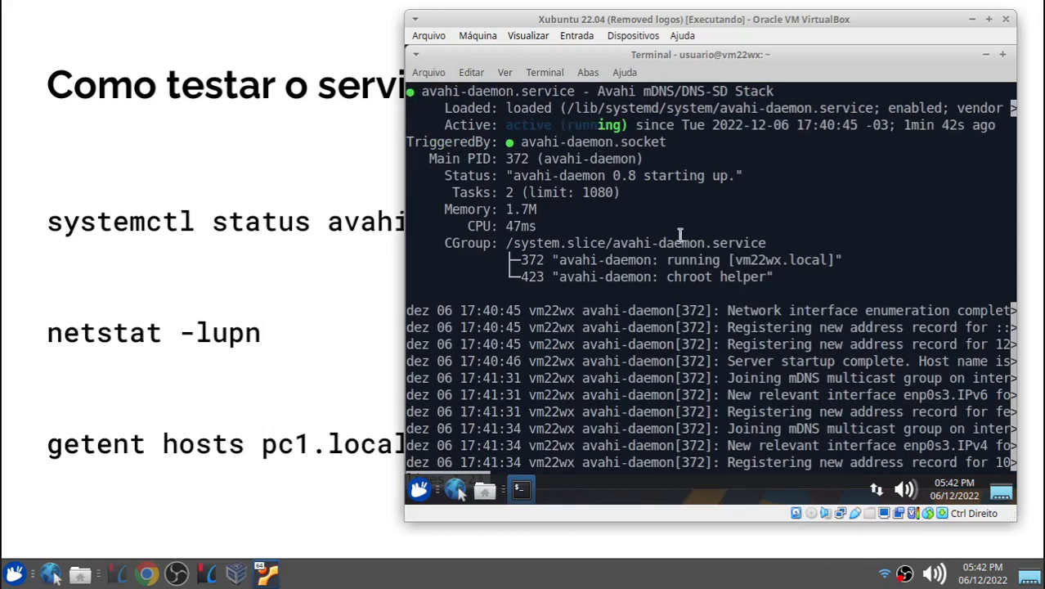
left_click(547, 151)
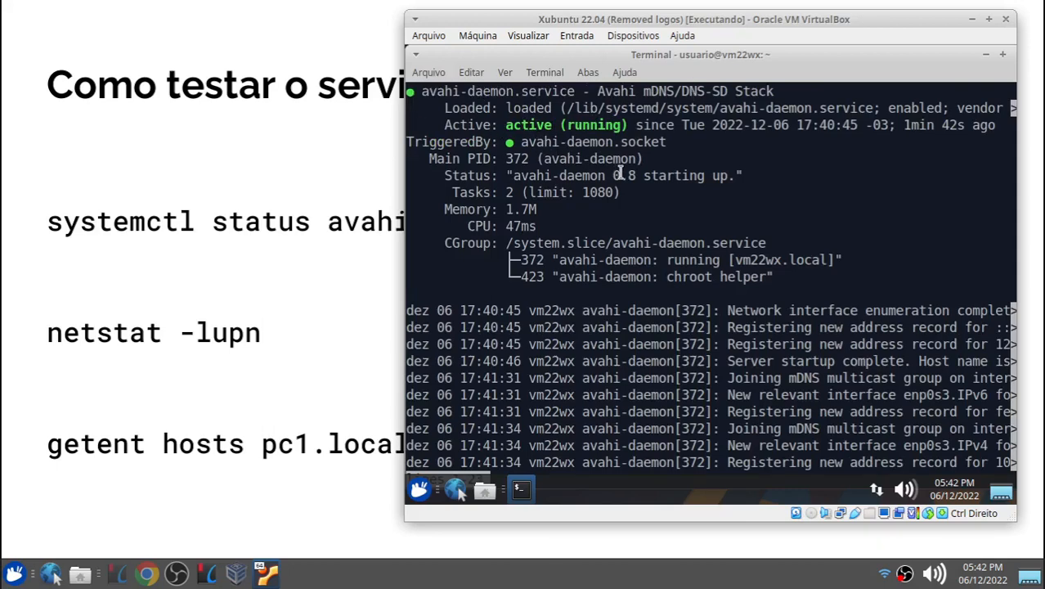
left_click_drag(597, 91, 644, 92)
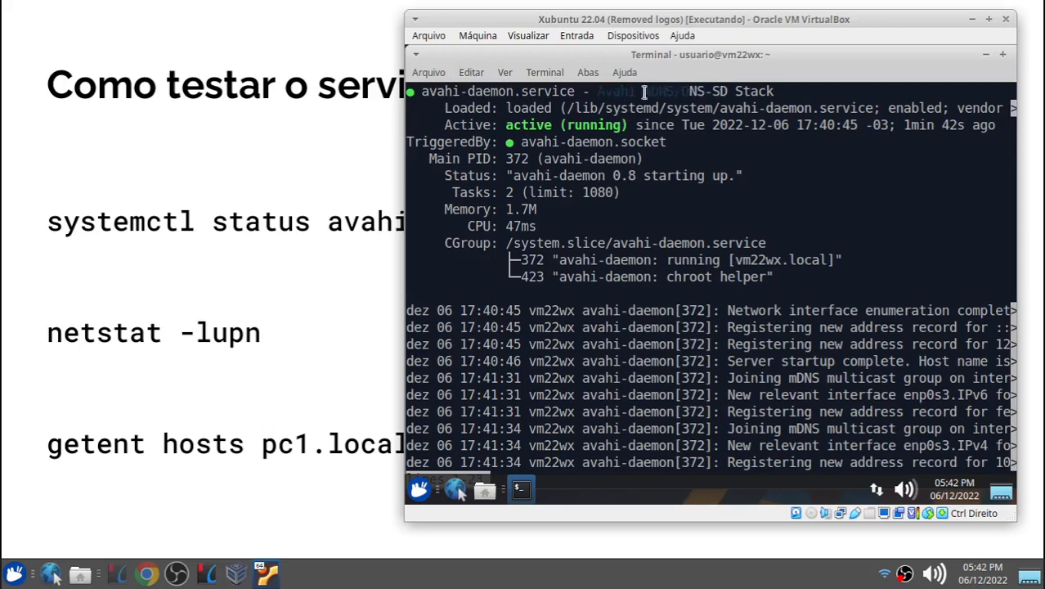
Step: Open a terminal on the host, enlarge its font twice, and move the window up
left_click(15, 574)
left_click(112, 234)
left_click_drag(291, 258, 327, 181)
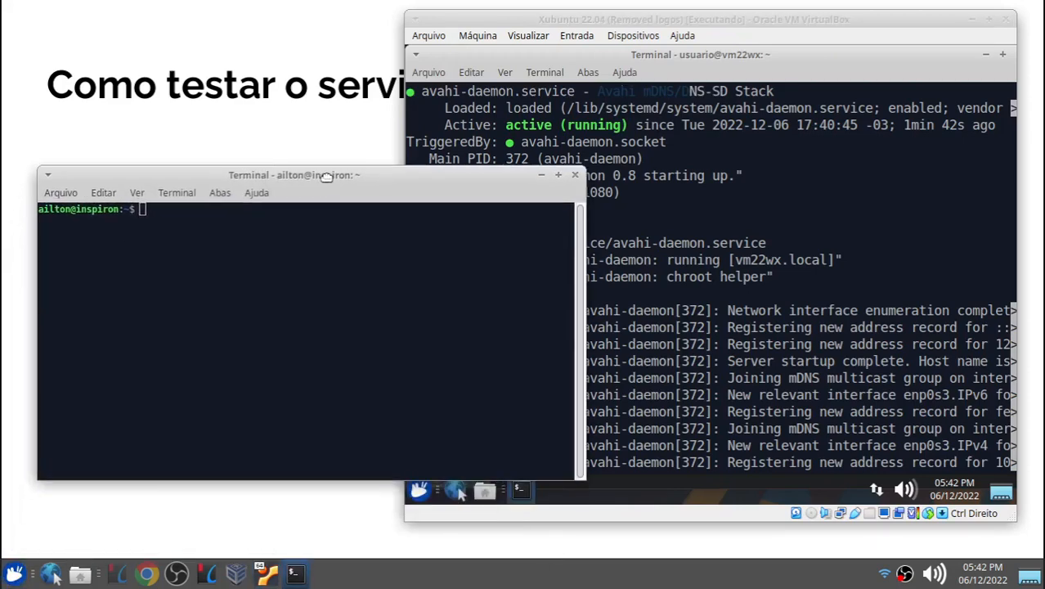
key("ctrl+plus")
key("ctrl+plus")
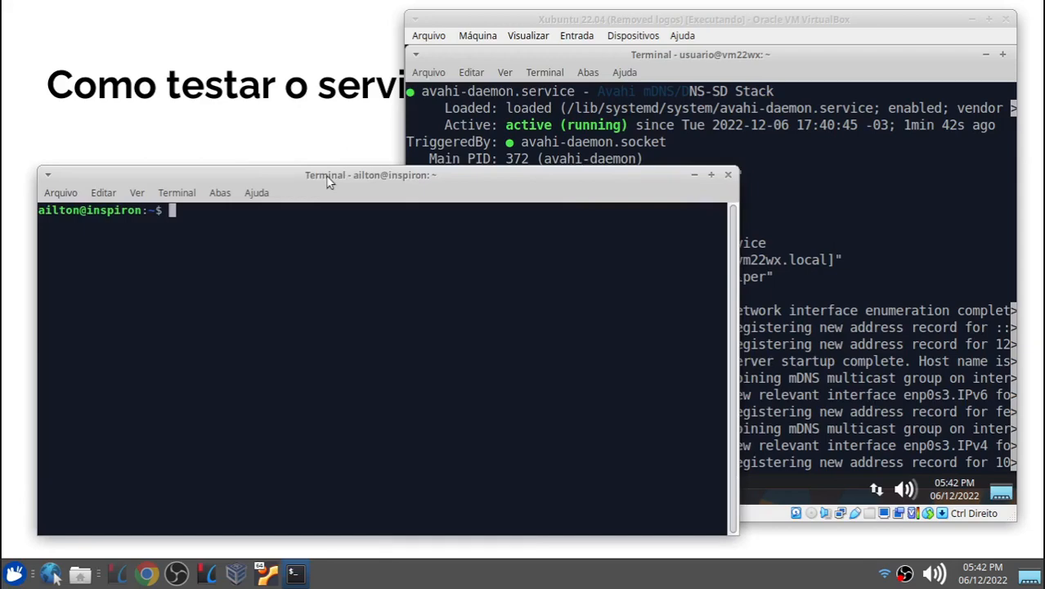
left_click_drag(288, 131, 264, 86)
Step: Run sudo systemctl status avahi-daemon.service in the host terminal, entering the account password, and exit the output
type("sudo syst")
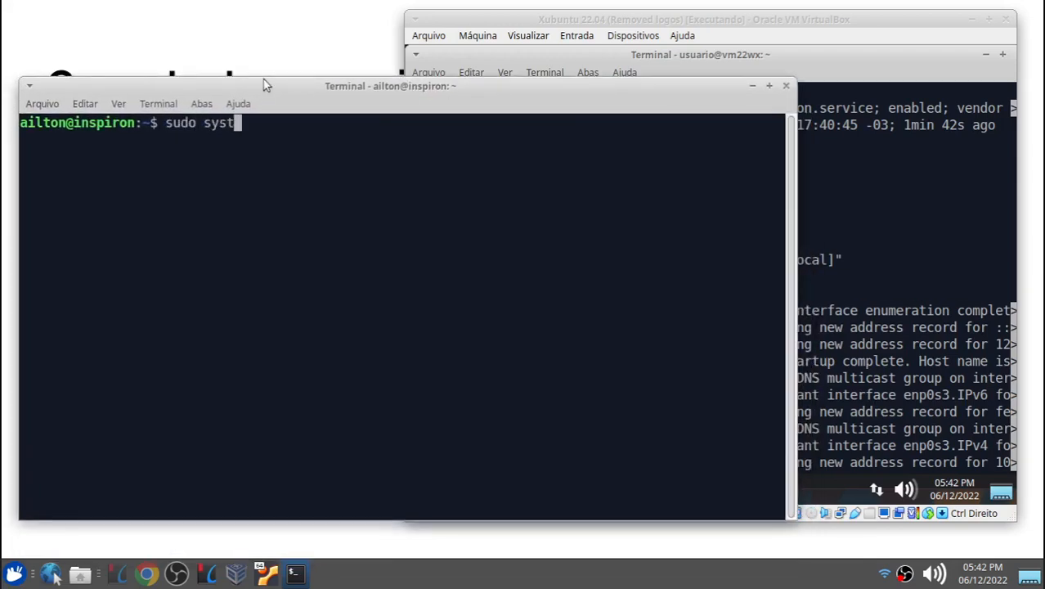
type("emctl sta")
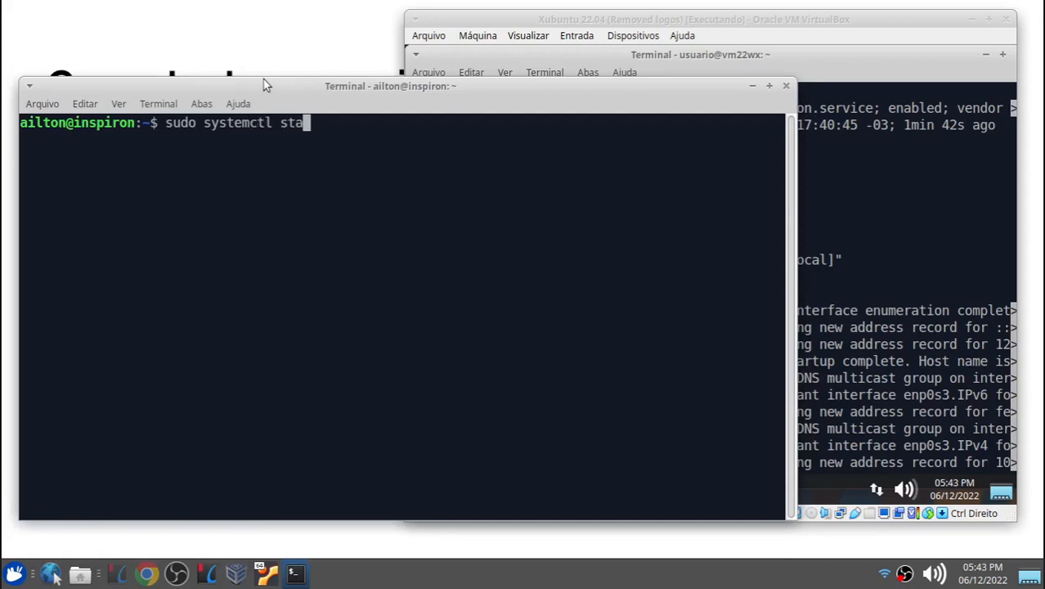
type("tus ava")
key("Tab")
type("e")
key("Tab")
key("Return")
key("Return")
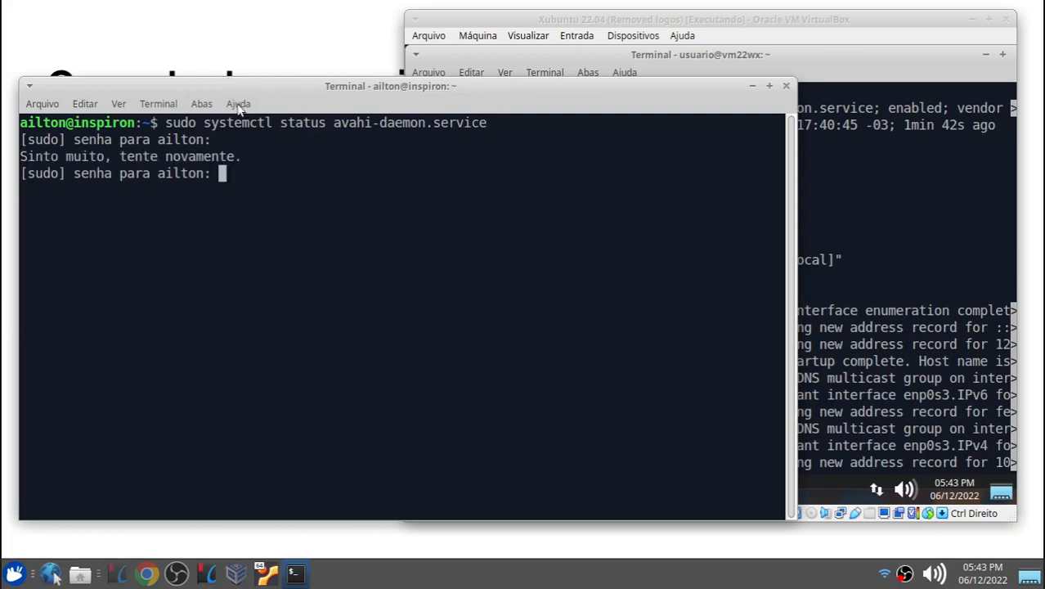
key("Return")
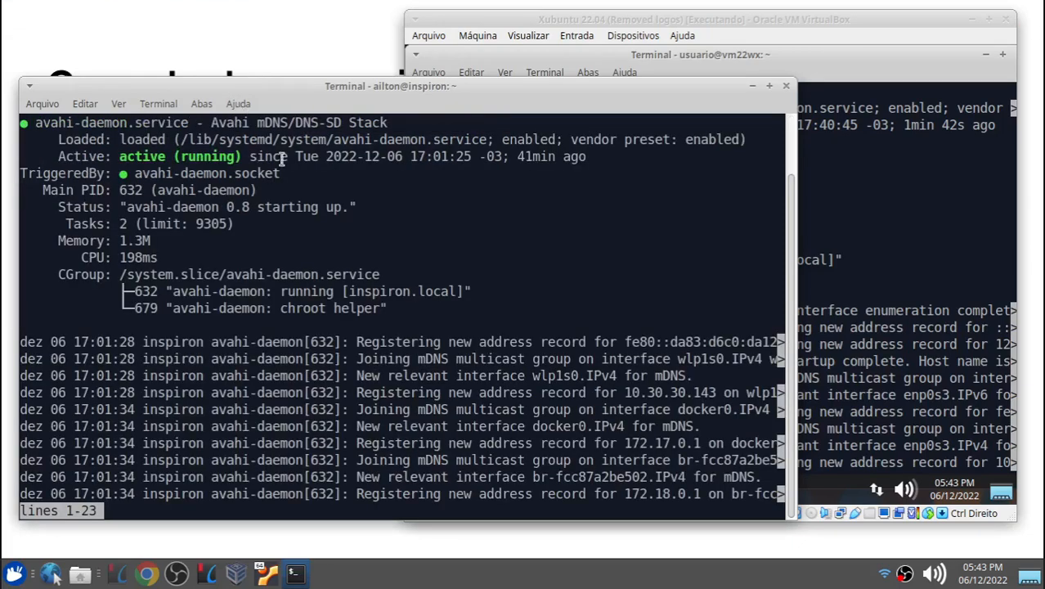
key("q")
Step: Clear the host terminal and run netstat -lupn to list listening UDP ports
left_click_drag(255, 89, 436, 66)
key("ctrl+l")
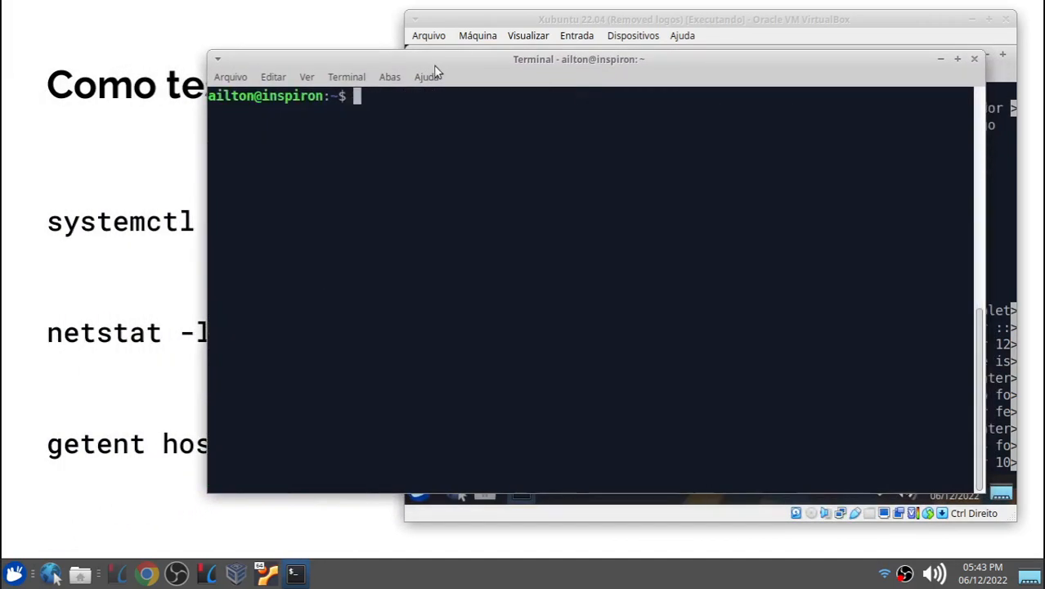
type("netstat ")
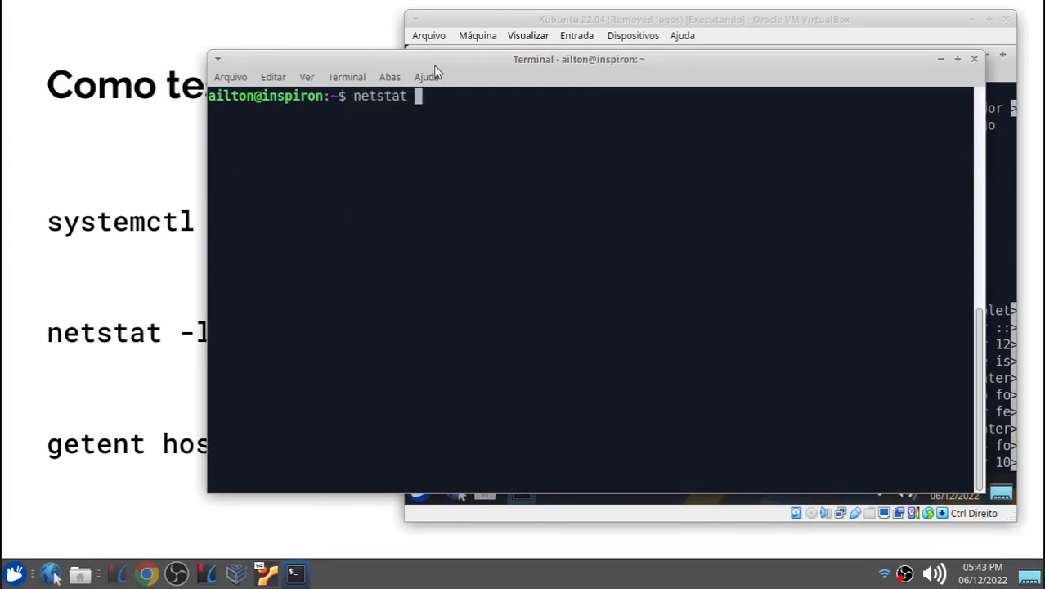
type("-lupn")
key("Return")
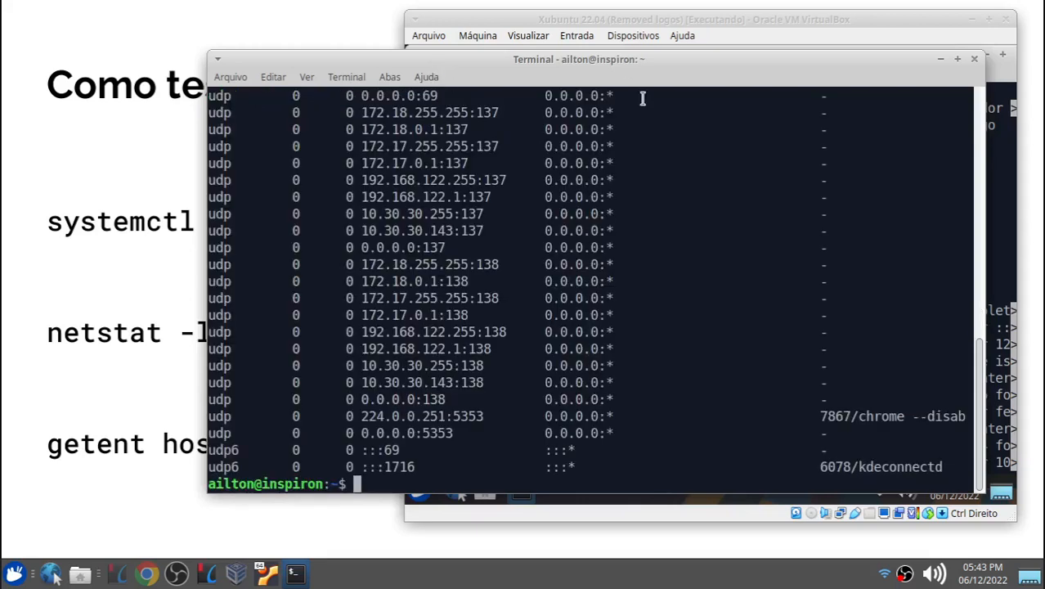
Step: Clear the host terminal and rerun the netstat command filtered with | grep 5353
key("Up")
key("ctrl+l")
type("| grep")
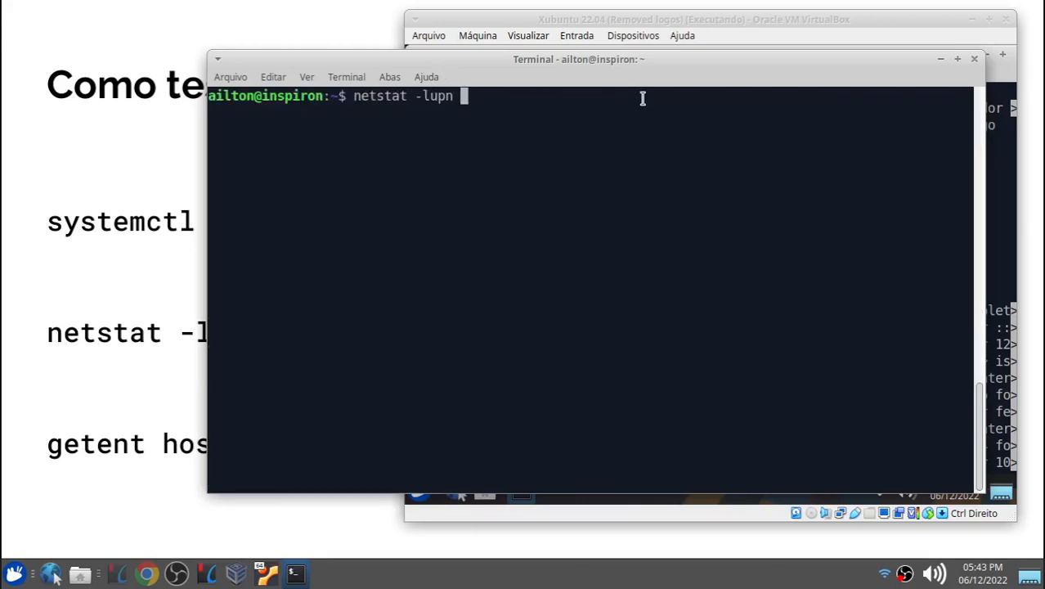
type(" 5353")
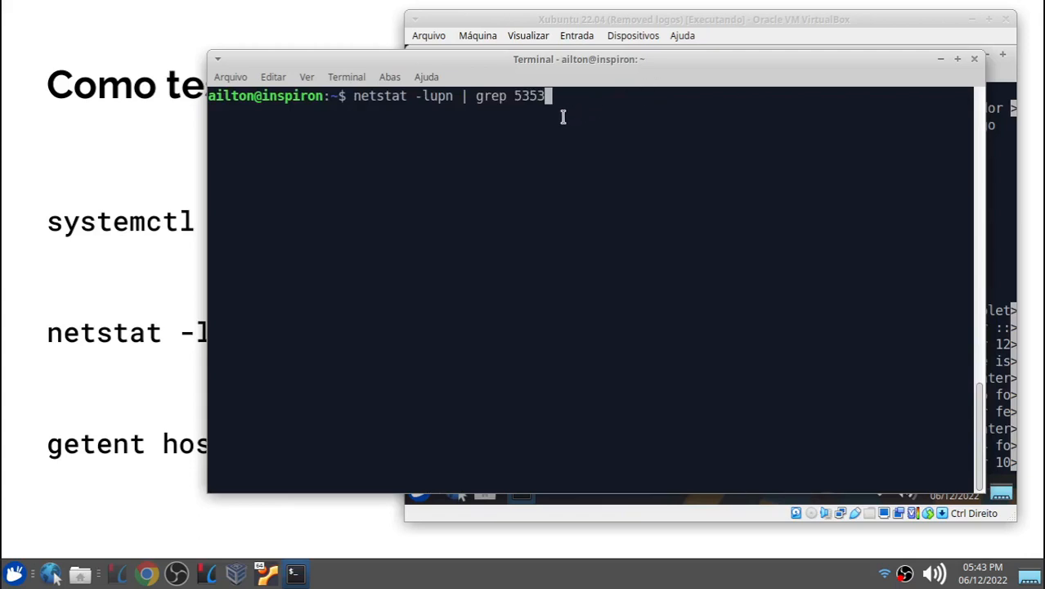
key("Return")
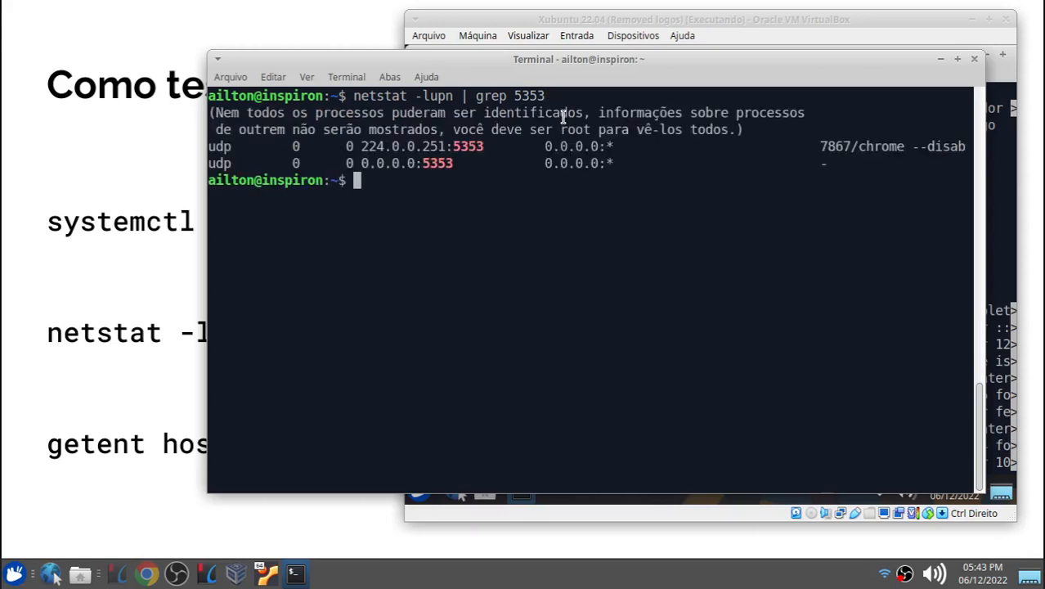
Step: Highlight the 0.0.0.0:5353 entry in the host's filtered output
left_click_drag(452, 164, 216, 165)
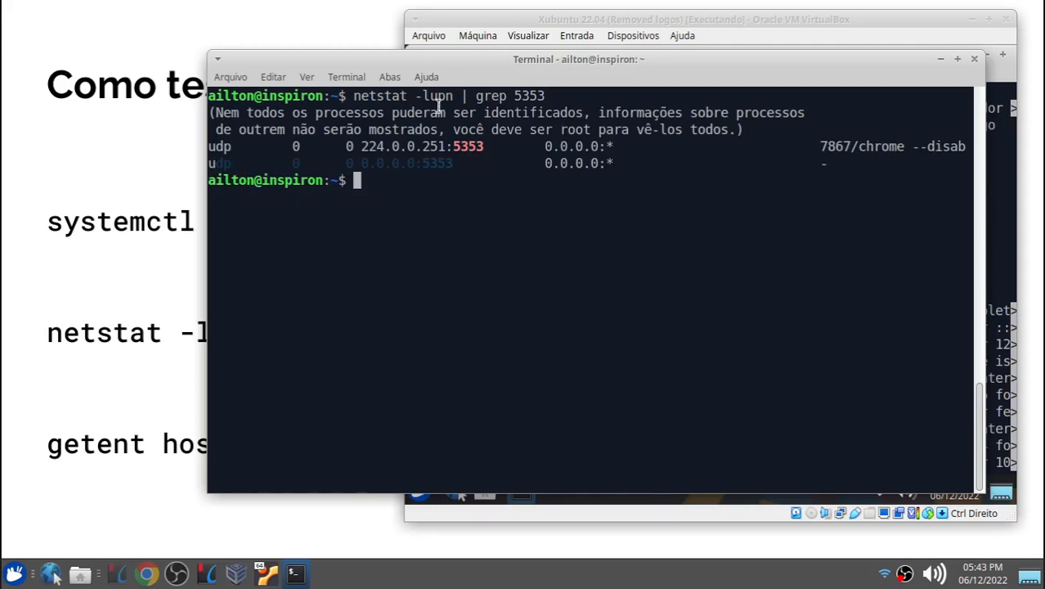
left_click_drag(445, 67, 303, 114)
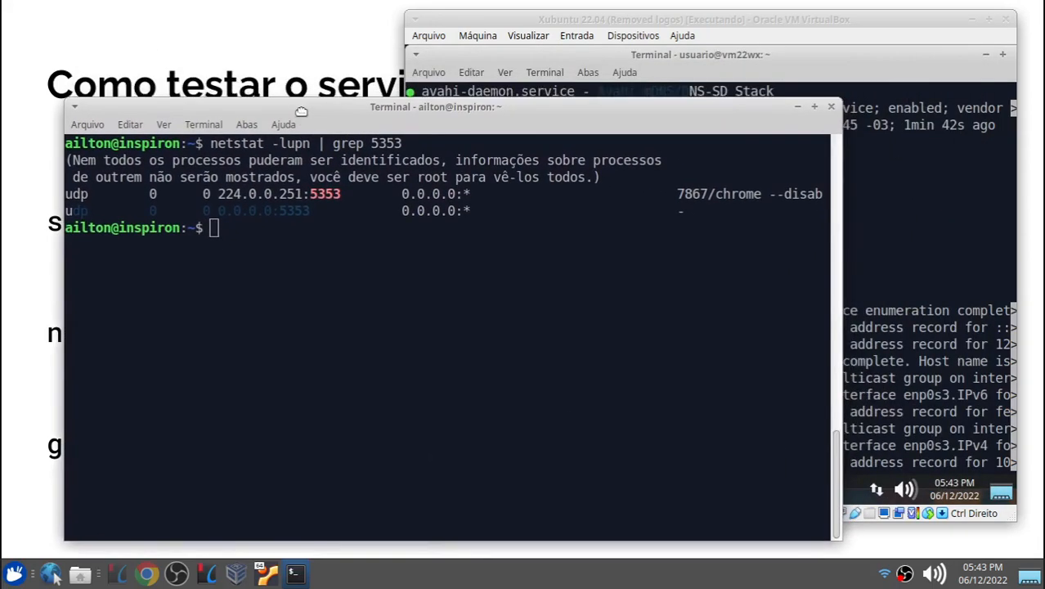
left_click(231, 241)
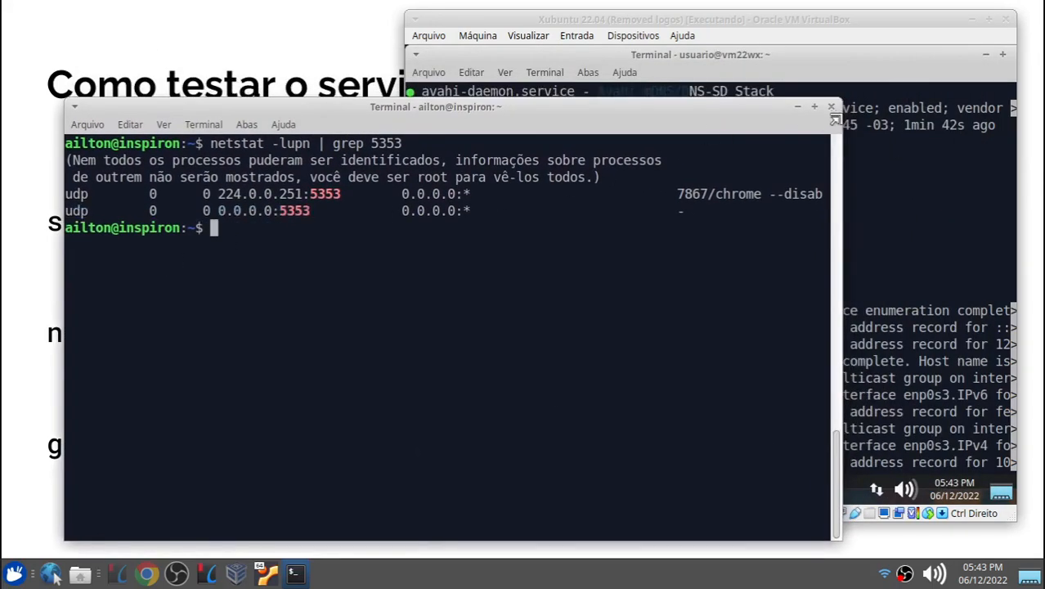
Step: In the guest terminal, clear the screen, run netstat -lupn | grep 5353, and highlight the 0.0.0.0:5353 entry
left_click(877, 163)
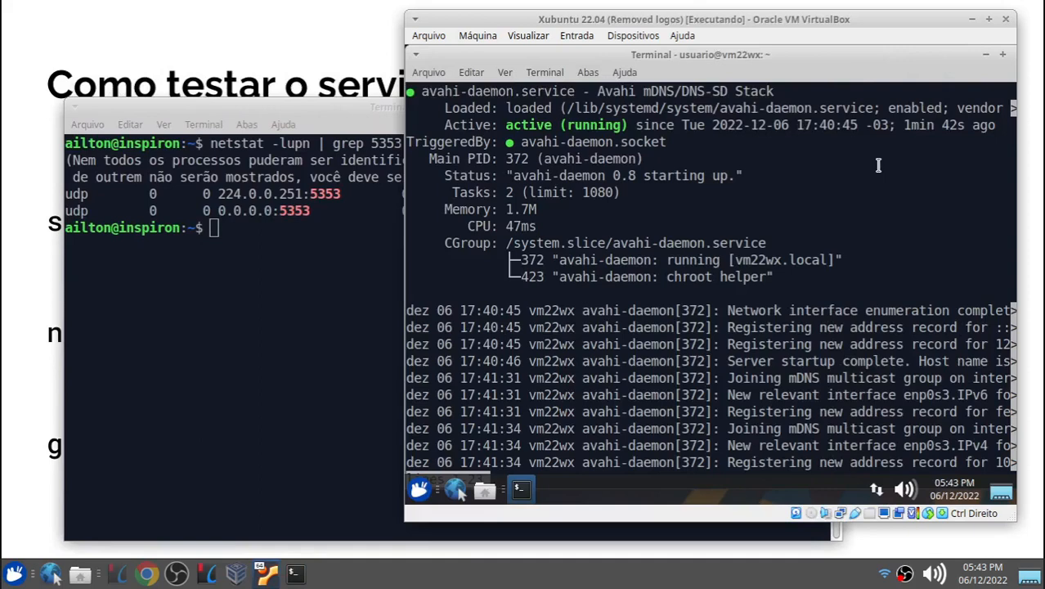
key("q")
key("ctrl+l")
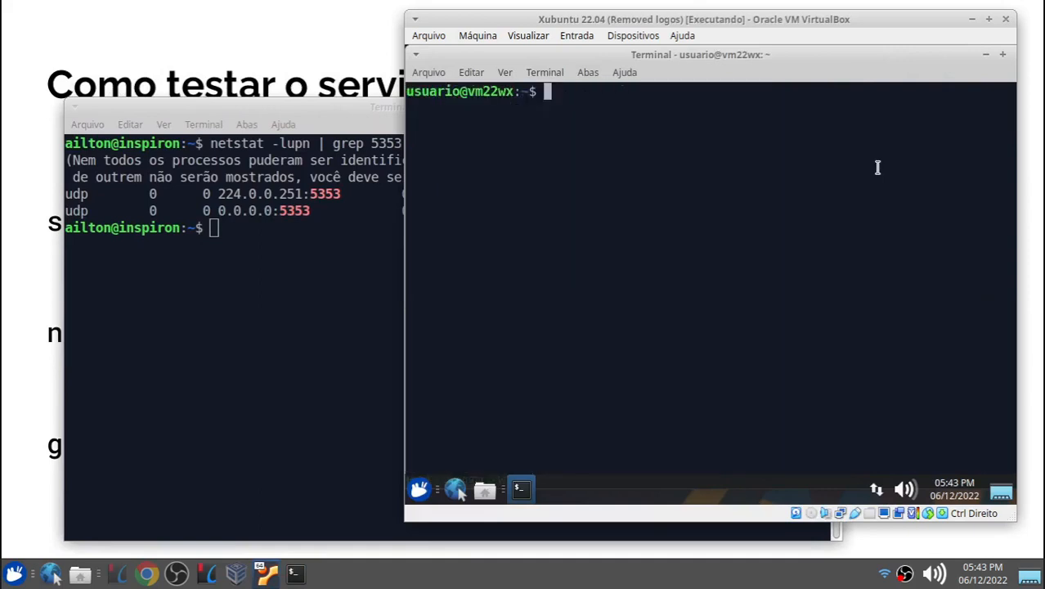
type("netstat ")
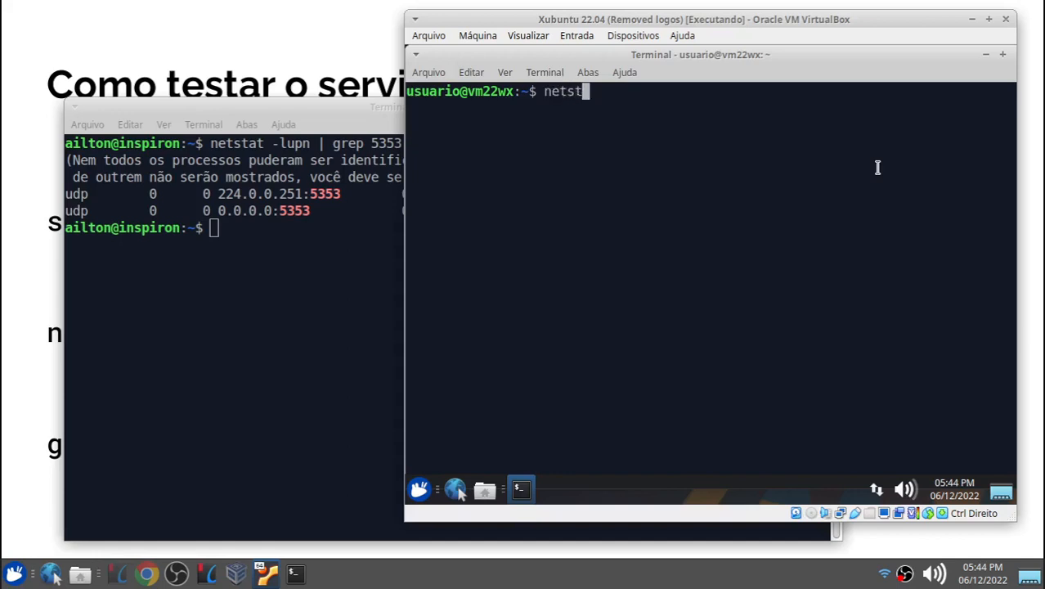
type("-lupn | grep 5353")
key("Return")
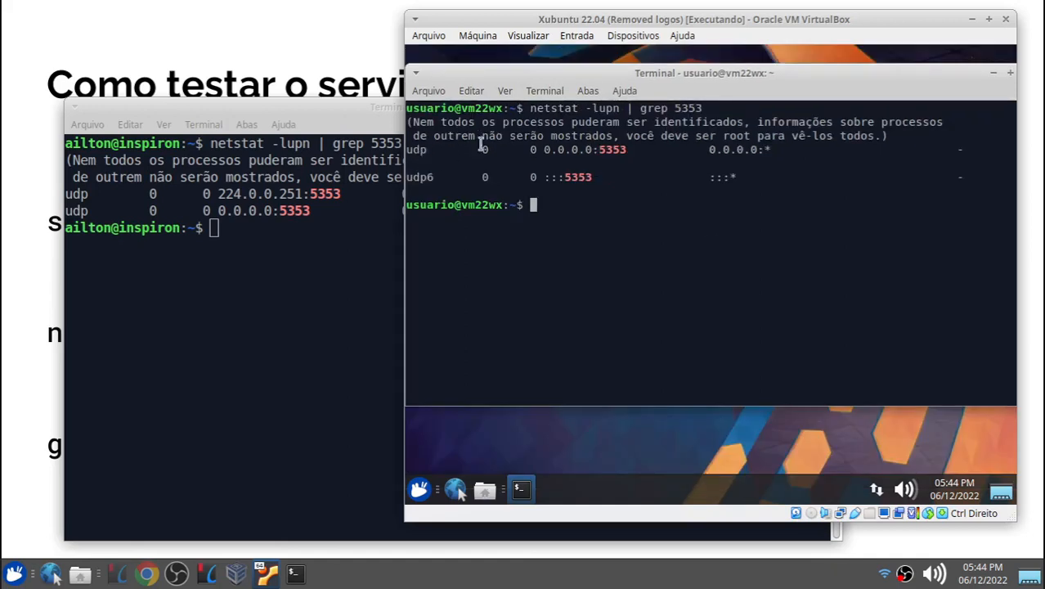
left_click_drag(543, 149, 621, 148)
left_click(594, 204)
Step: Clear both terminals and, on the host, run getent hosts vm22wx.local to resolve the guest's mDNS name
left_click_drag(315, 112, 295, 84)
key("ctrl+l")
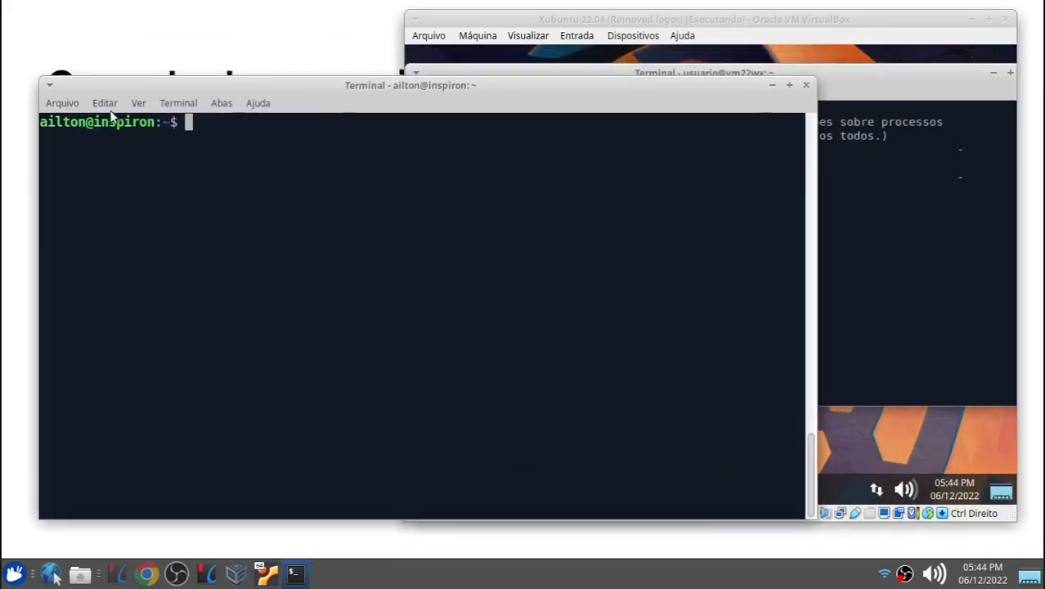
left_click_drag(92, 122, 152, 121)
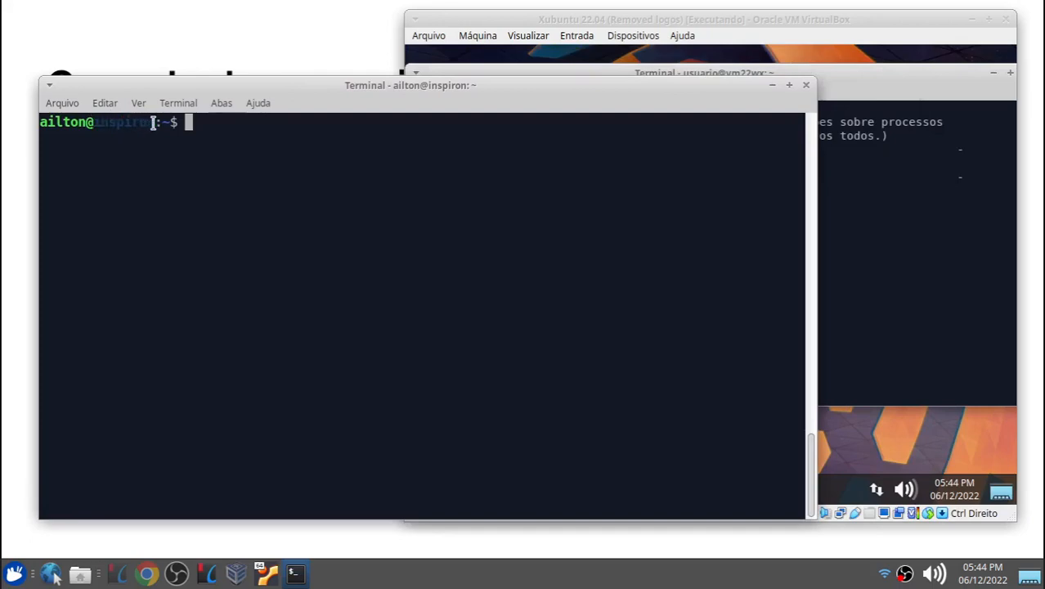
left_click(610, 25)
key("ctrl+l")
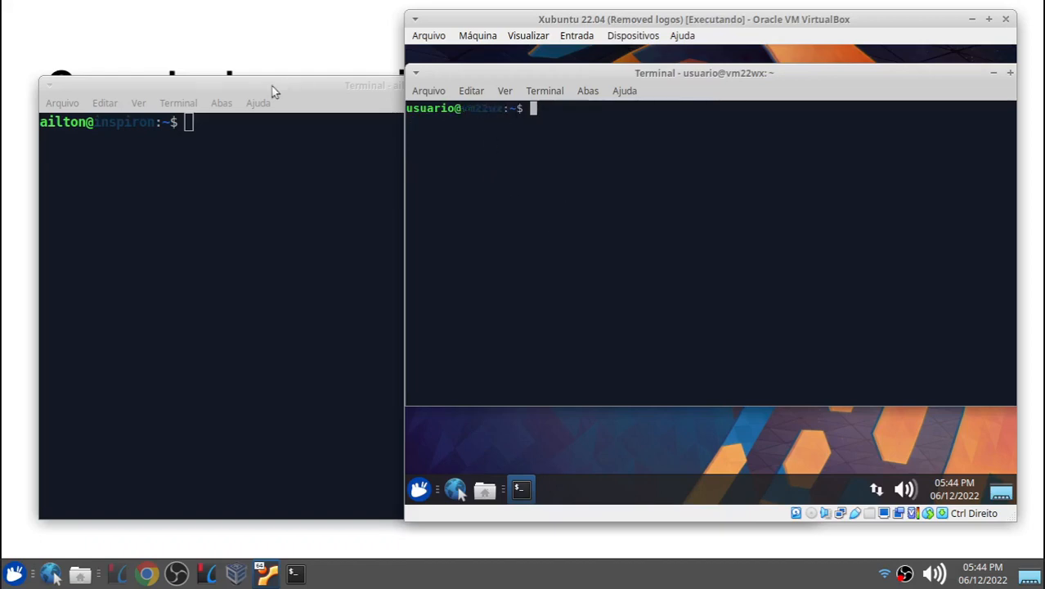
left_click(243, 95)
left_click_drag(243, 98, 312, 239)
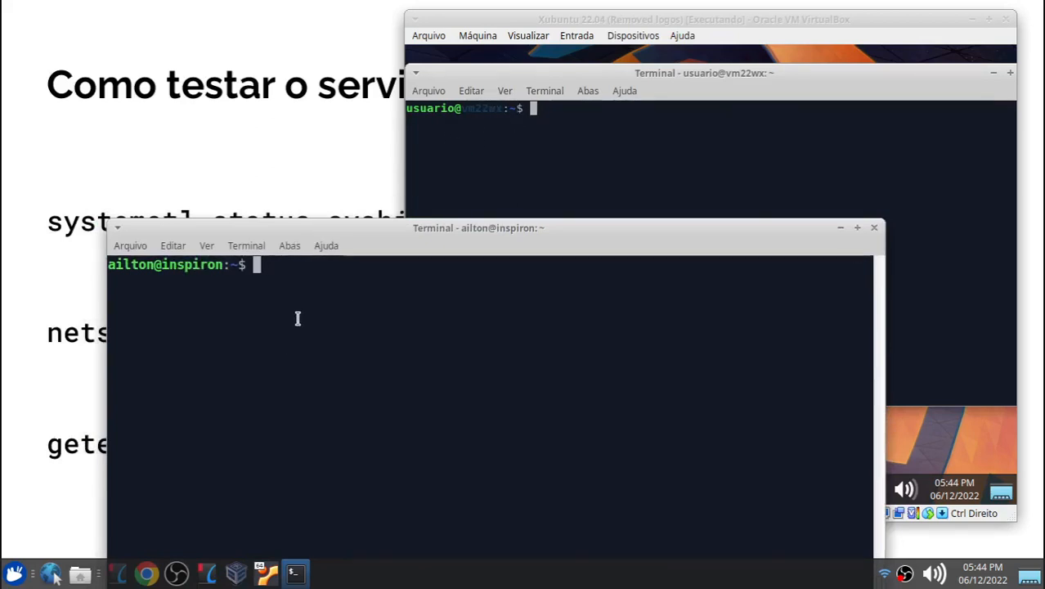
type("get")
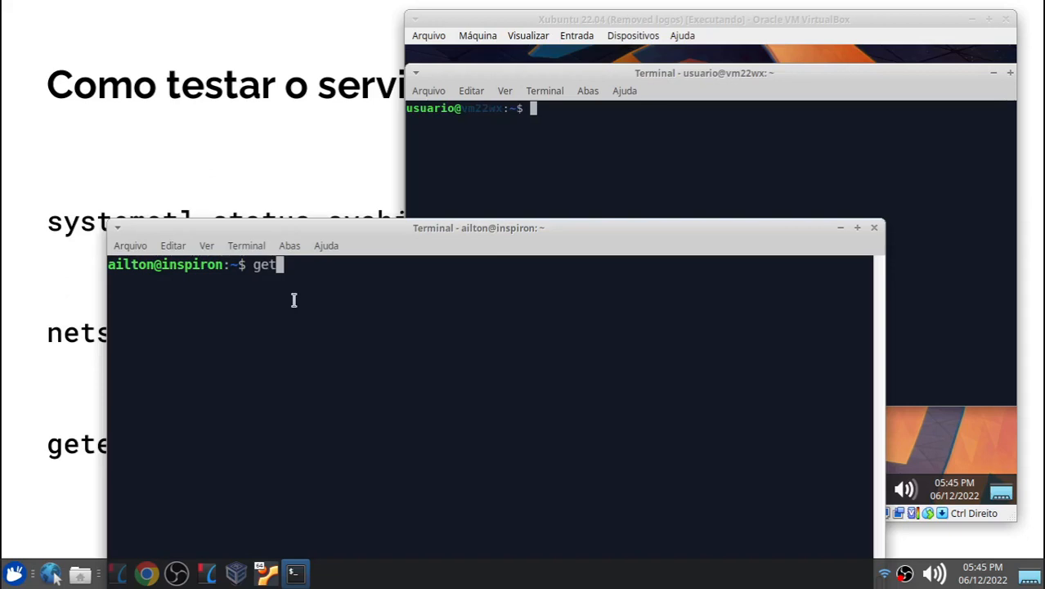
type("ent hos")
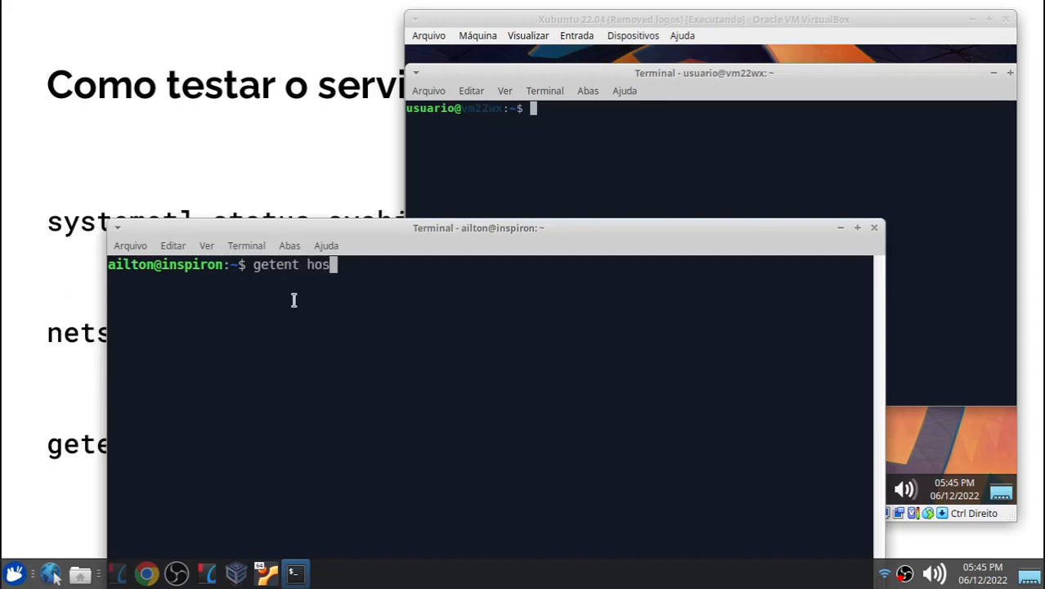
type("ts vm22wx.local")
key("Return")
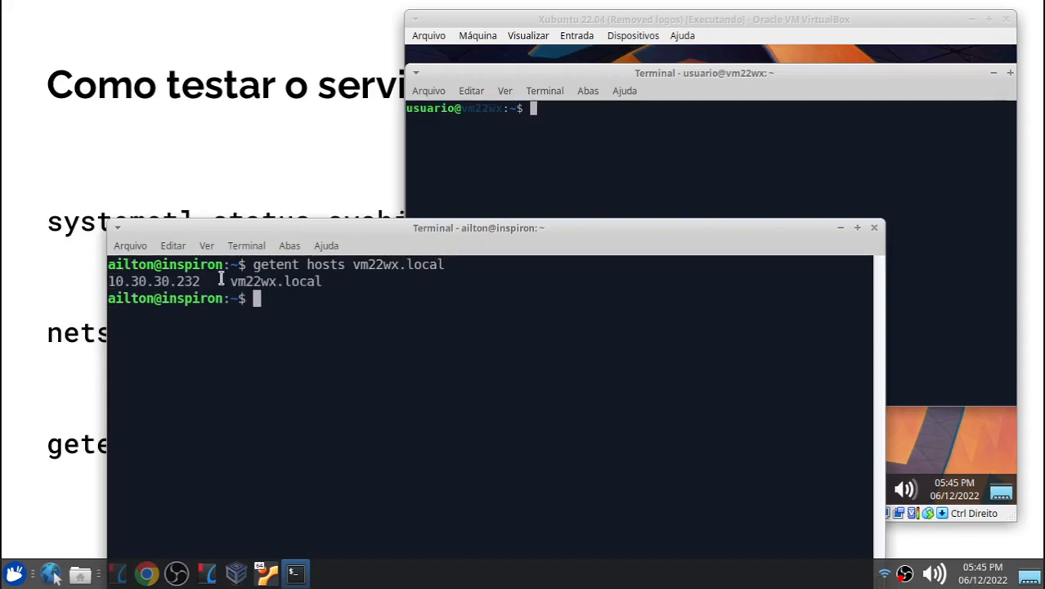
Step: Highlight the resolved address and name in the host output
left_click_drag(233, 282, 303, 281)
left_click_drag(200, 281, 112, 283)
left_click_drag(260, 230, 195, 212)
Step: In the guest terminal, run getent hosts inspiron.local to resolve the host's mDNS name
left_click(606, 25)
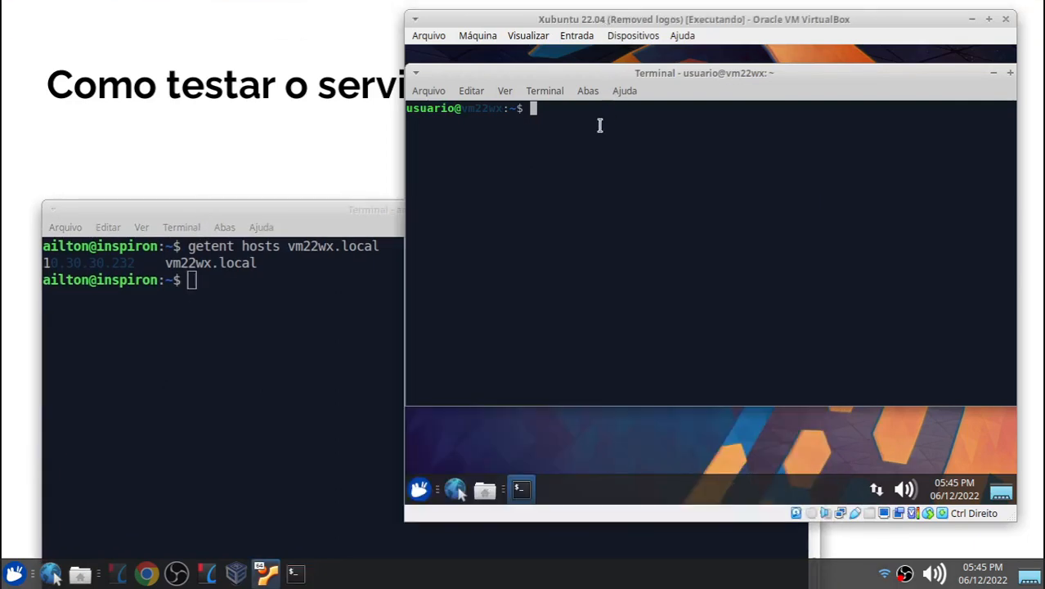
type("s")
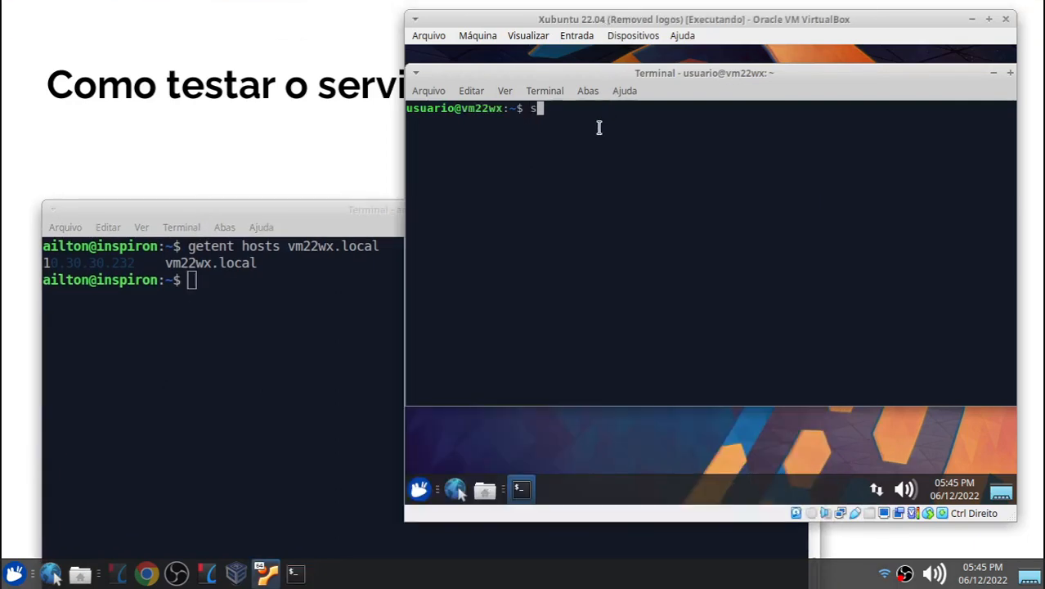
key("BackSpace")
type("getent hosts ")
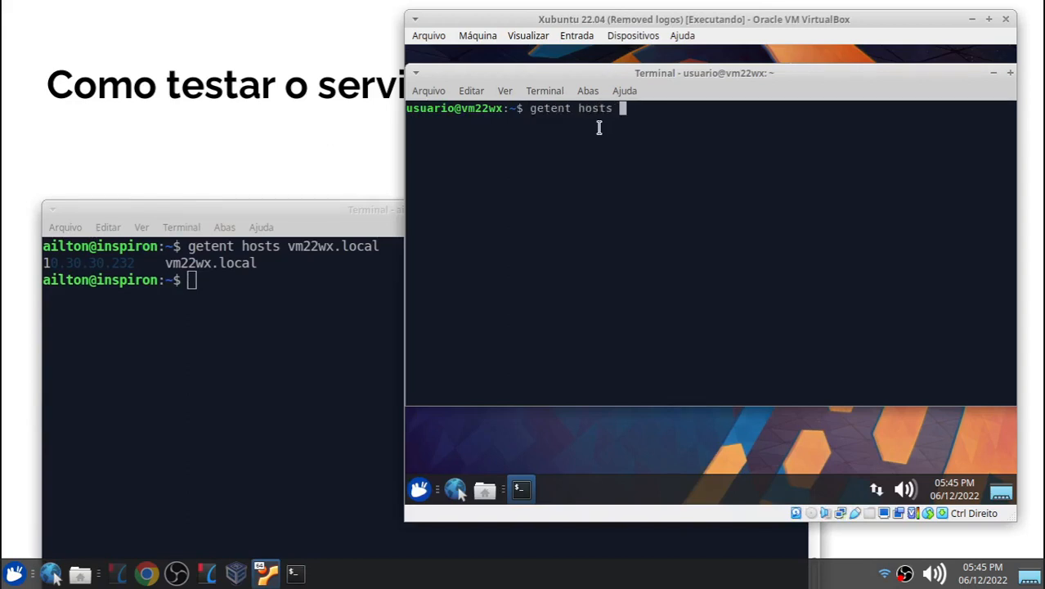
type("inspiron.local")
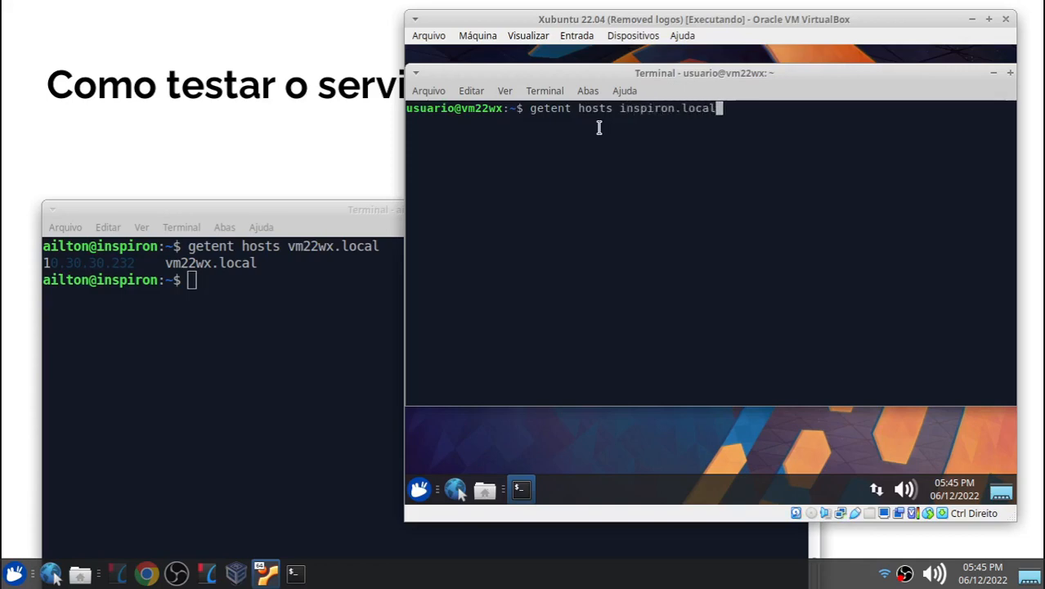
key("Return")
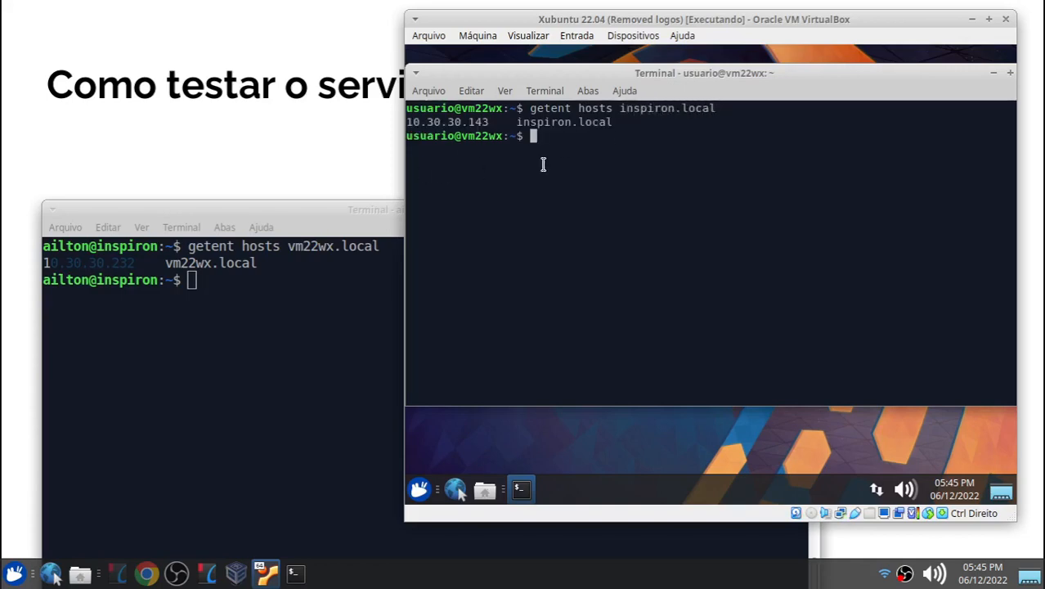
Step: Minimize the virtual machine window and close the slide presentation
left_click(340, 222)
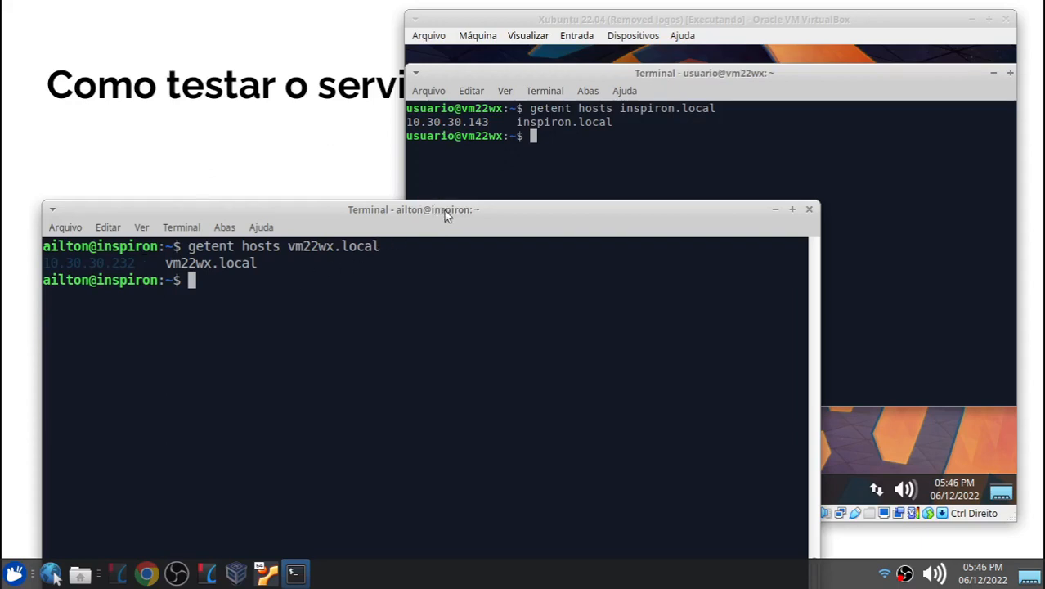
left_click_drag(533, 213, 552, 128)
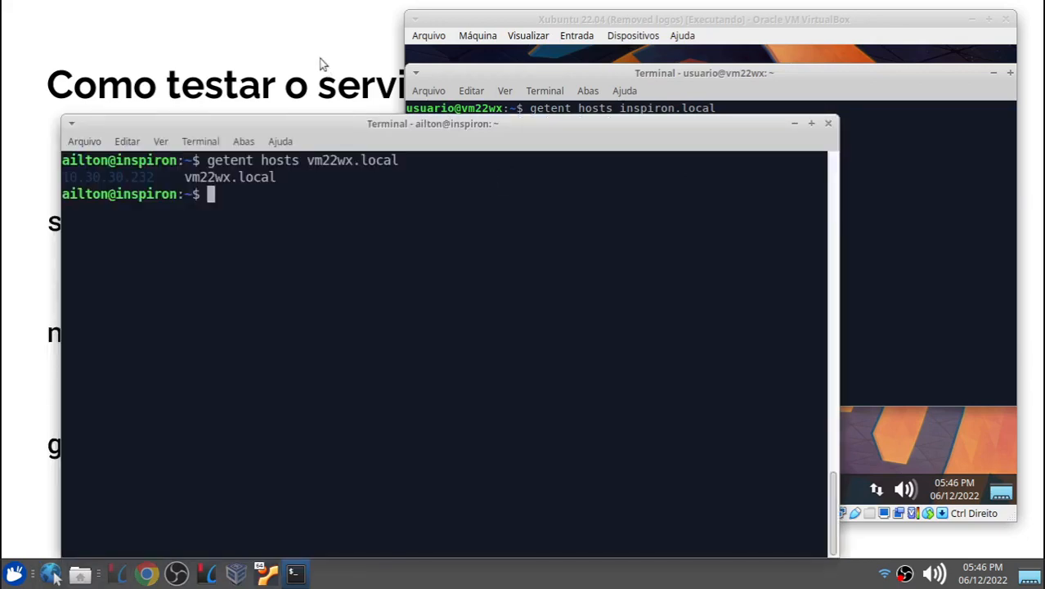
left_click(972, 17)
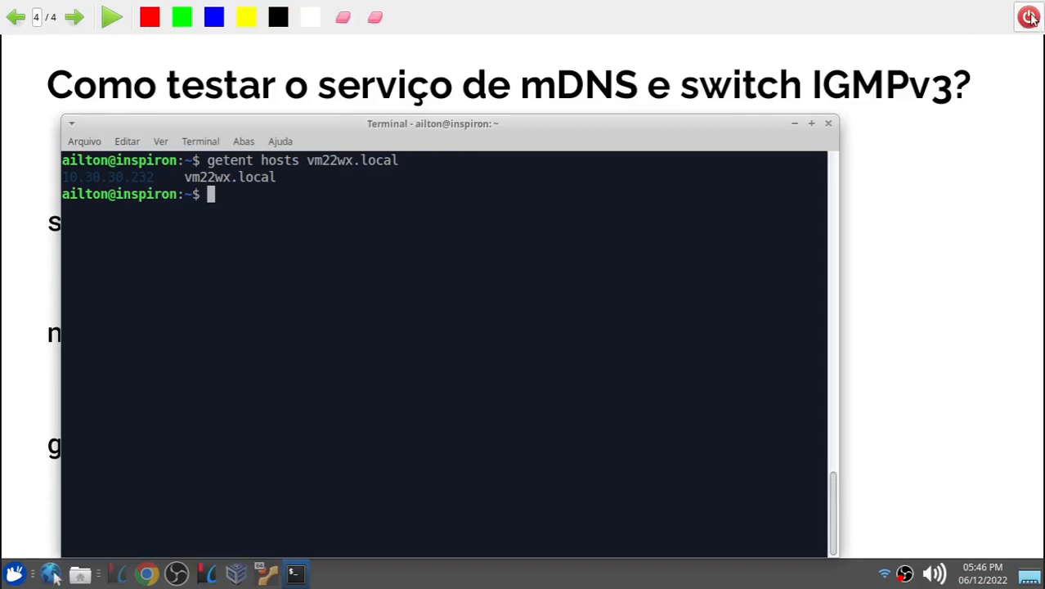
left_click(1022, 22)
left_click_drag(451, 129, 601, 38)
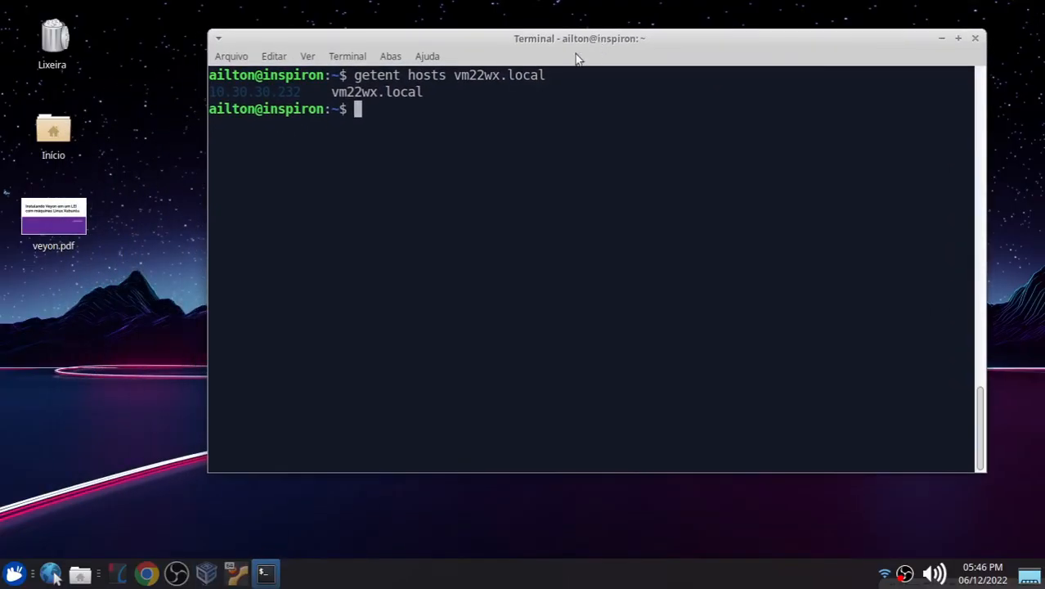
Step: Open Chrome, go to the Veyon website, and open its download page
left_click(147, 573)
left_click(282, 39)
type("veyon")
key("Return")
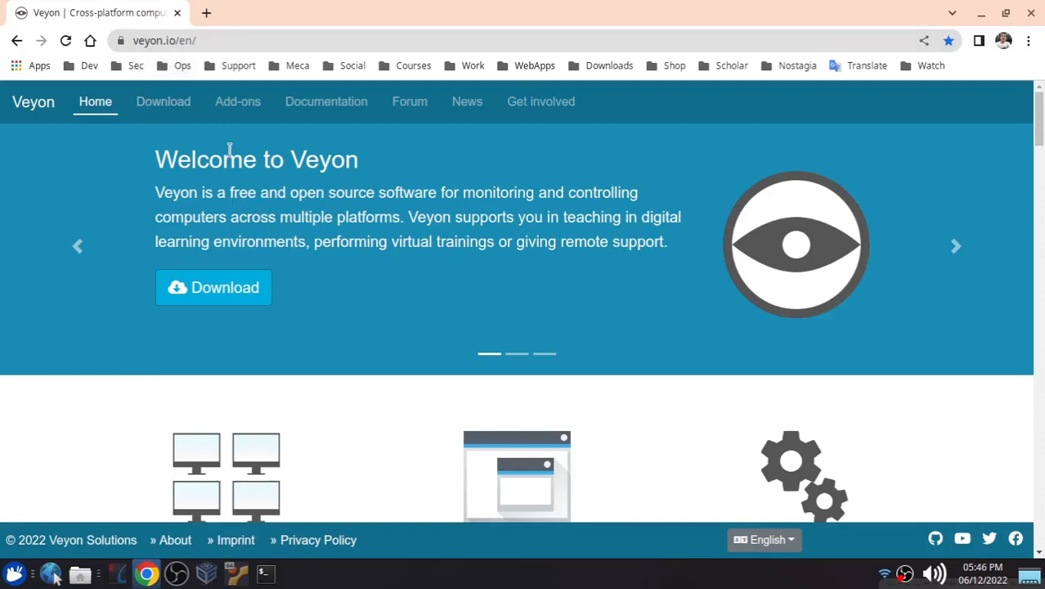
left_click(243, 291)
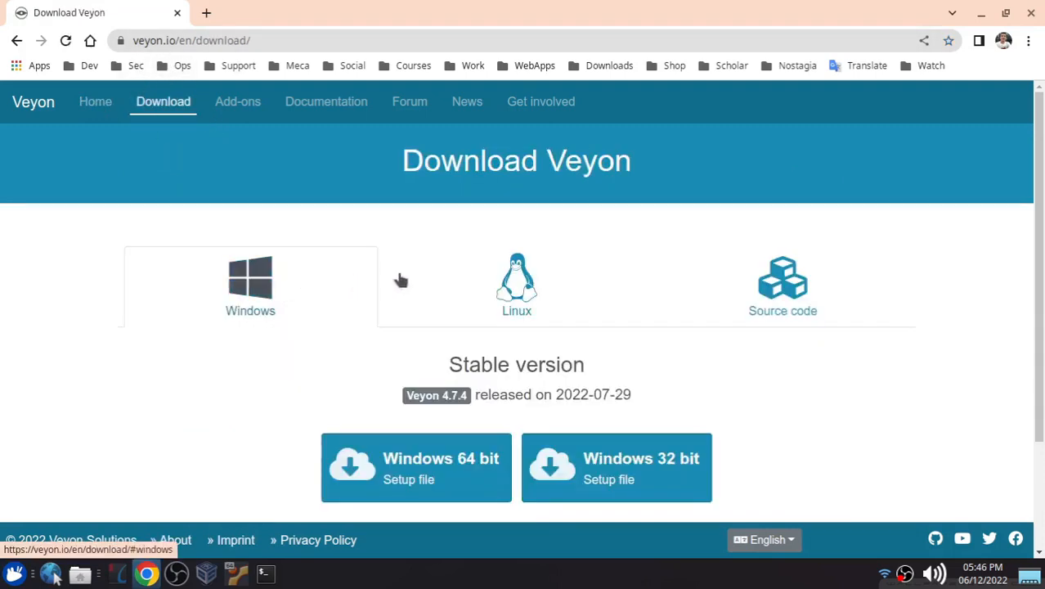
Step: Open the Veyon download page and follow the link to the Veyon PPA repository for Ubuntu
left_click(523, 295)
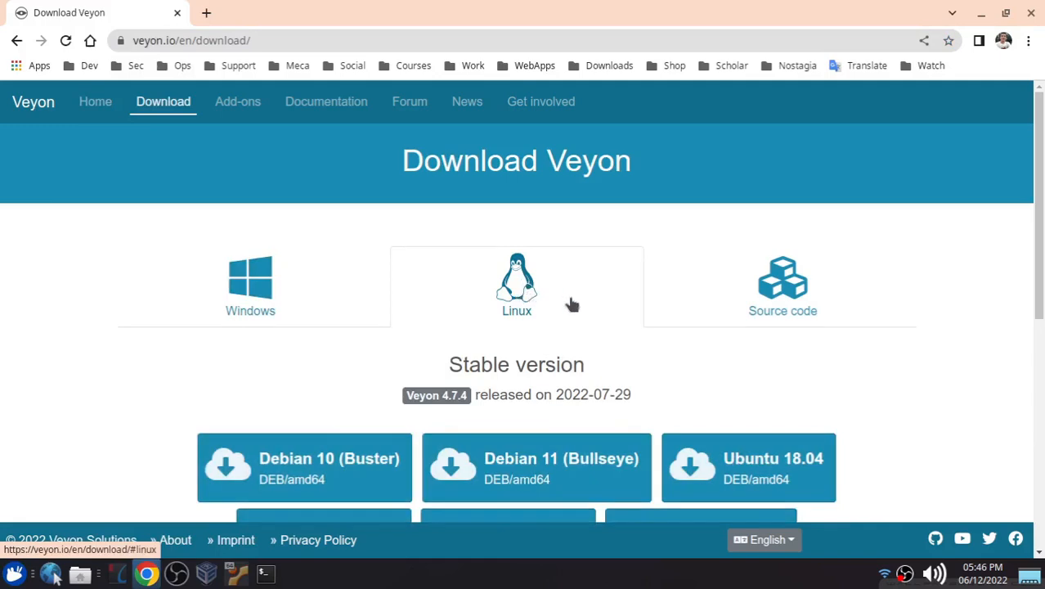
scroll(562, 300, "down", 3)
scroll(601, 325, "down", 3)
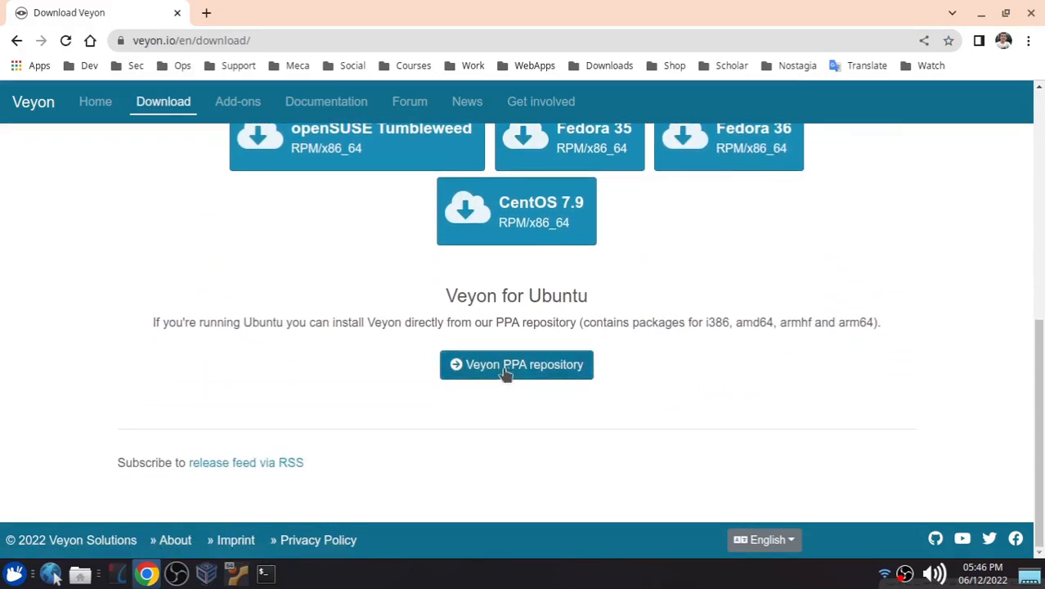
left_click(505, 372)
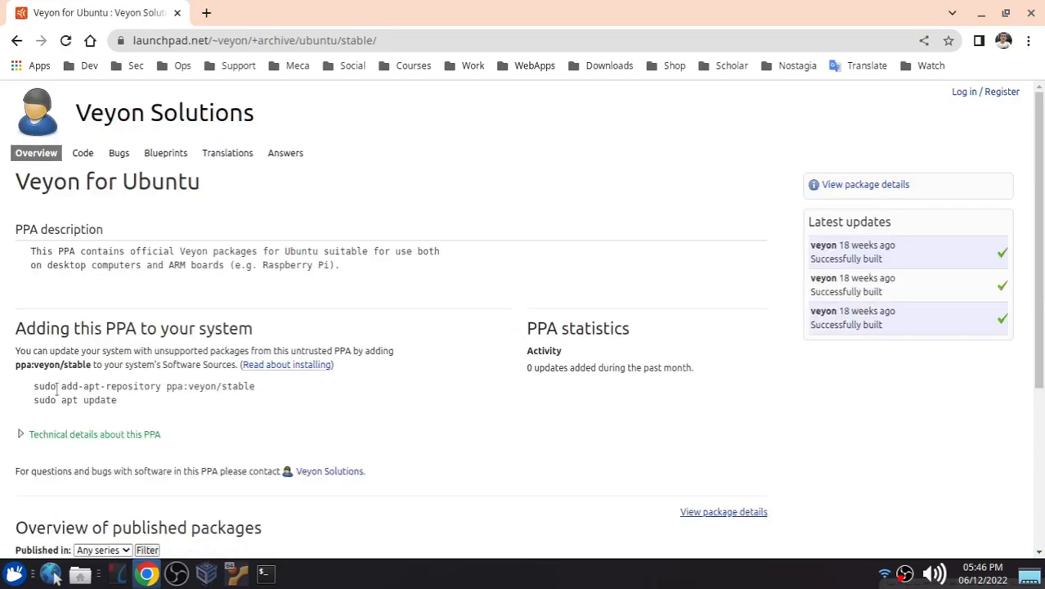
Step: Copy the sudo add-apt-repository ppa:veyon/stable command from the PPA page
left_click_drag(34, 386, 258, 389)
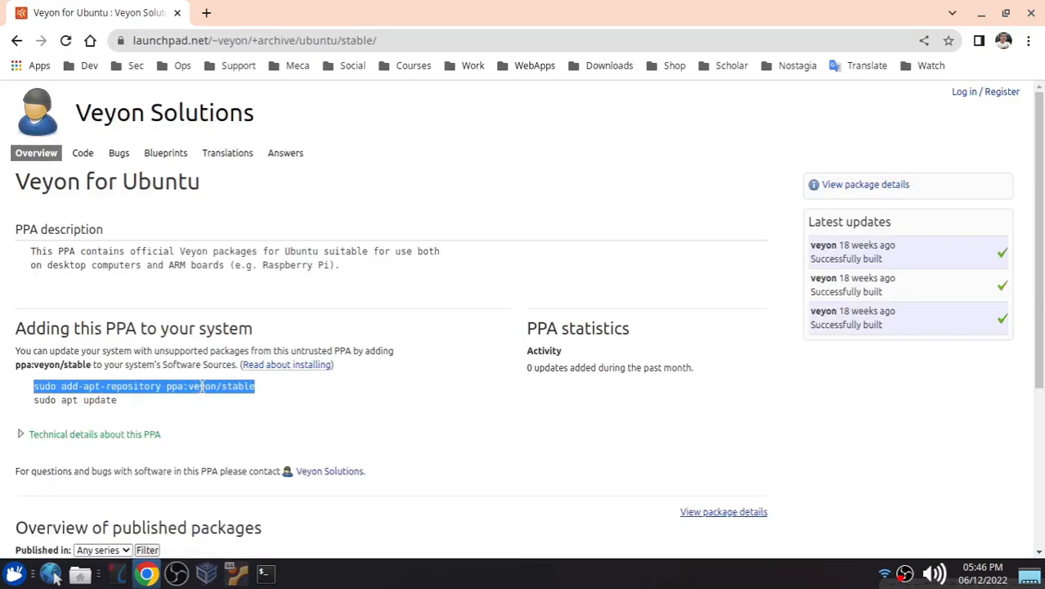
right_click(201, 388)
left_click(236, 399)
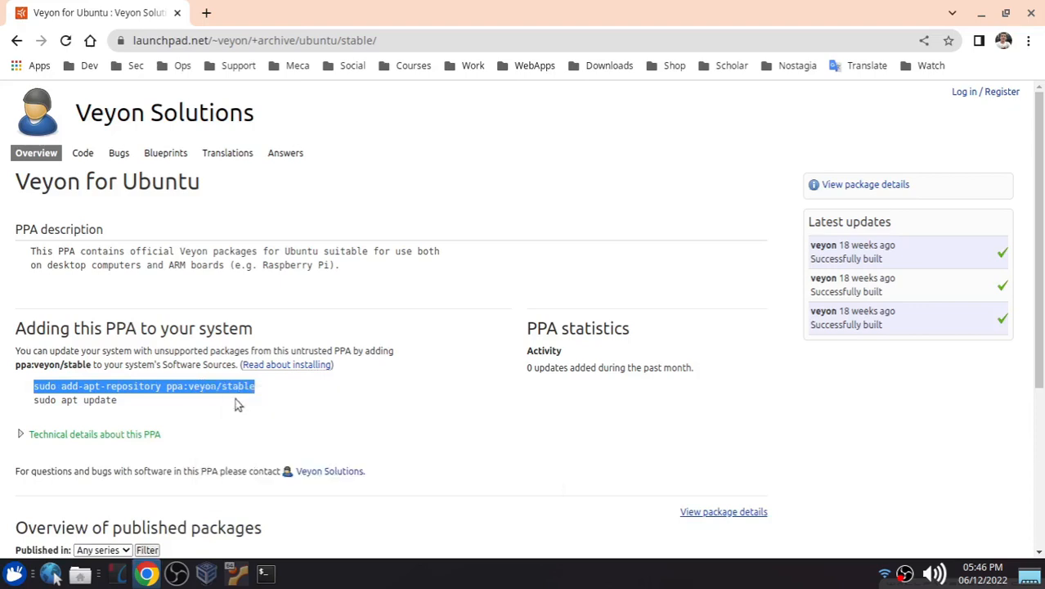
Step: In the terminal, paste and run the add-apt-repository command, confirming the addition of the Veyon repository
left_click(270, 577)
left_click_drag(359, 41, 266, 47)
type("l")
key("BackSpace")
key("ctrl+l")
key("ctrl+shift+v")
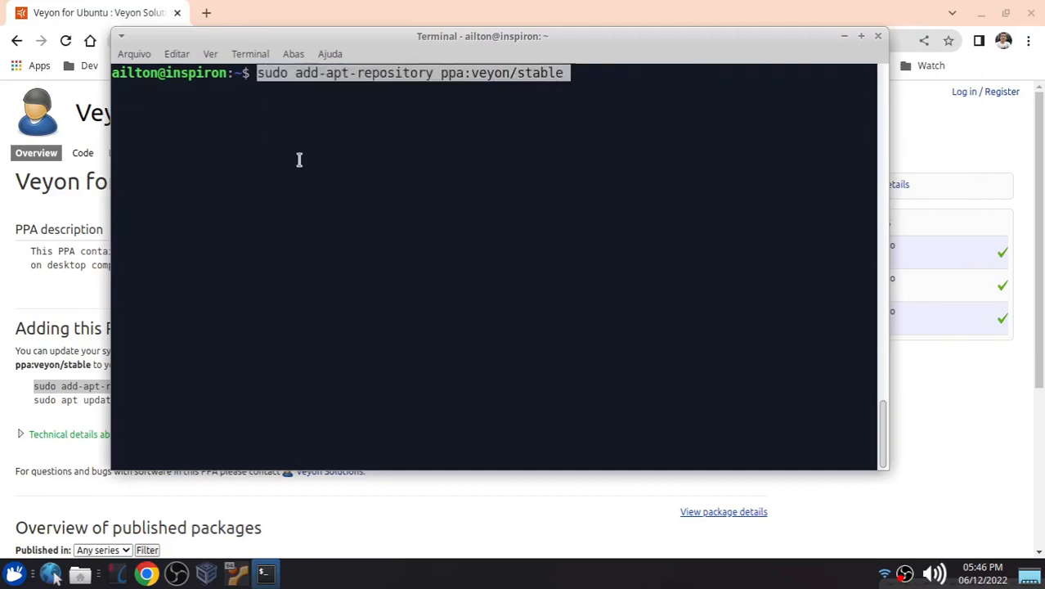
key("Right")
key("Return")
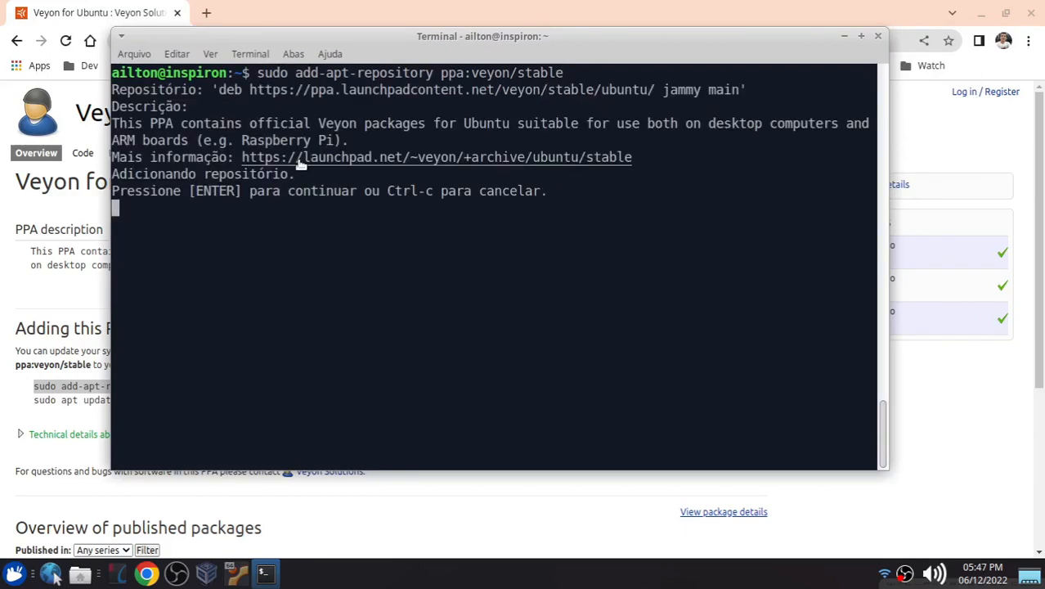
key("Return")
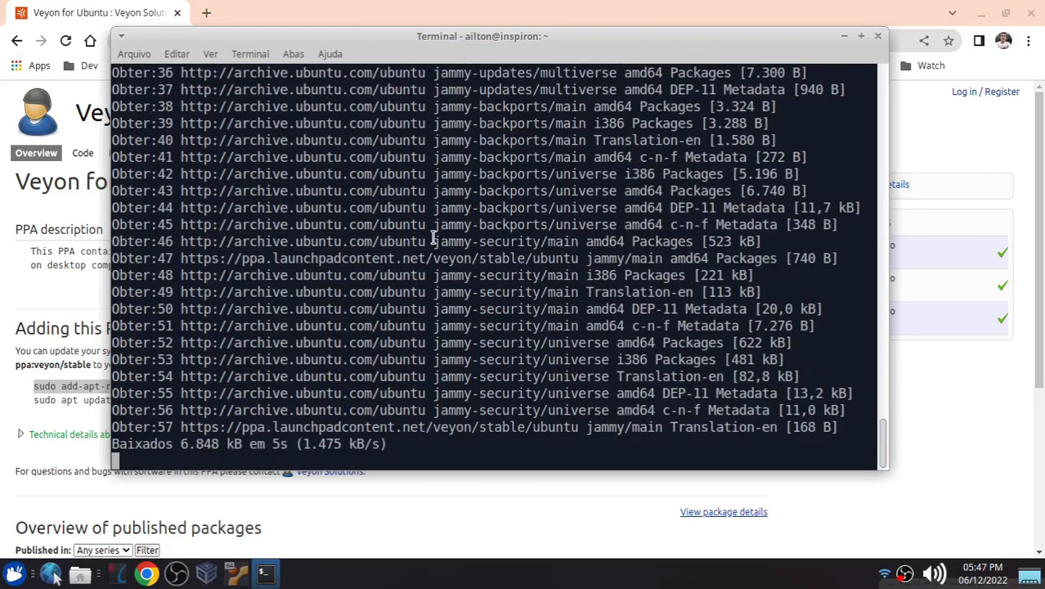
Step: Examine the published veyon packages listed on the PPA page, then return to the terminal
left_click(10, 401)
scroll(27, 382, "down", 1)
scroll(27, 378, "down", 4)
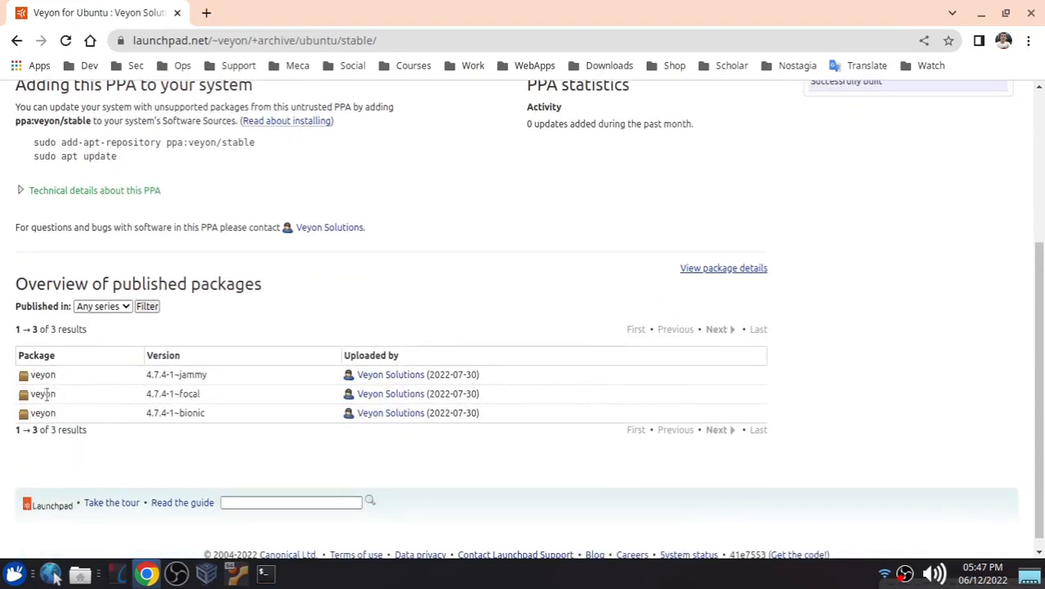
left_click_drag(31, 374, 55, 374)
left_click(264, 572)
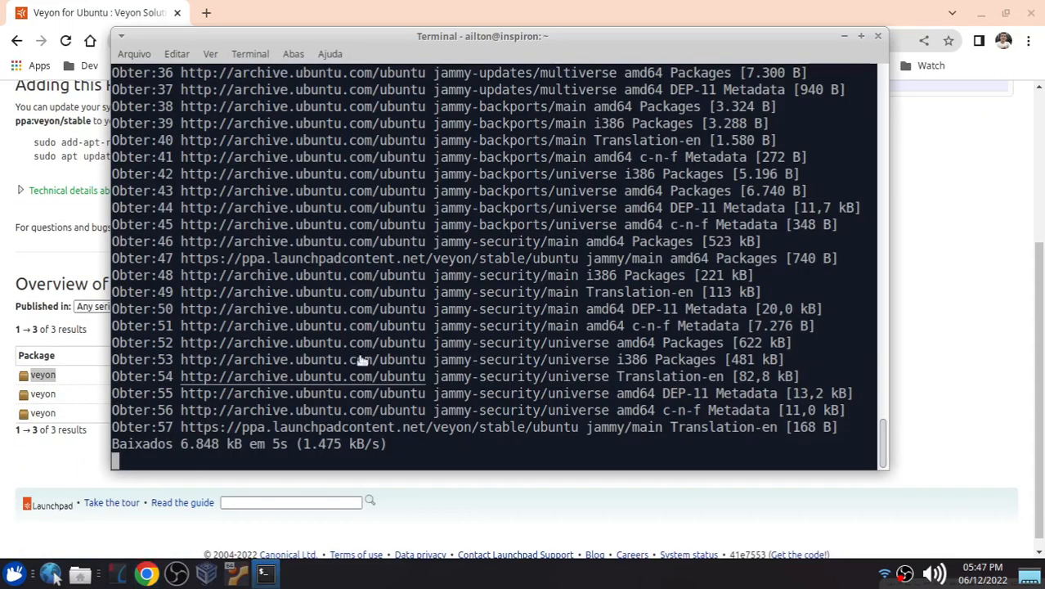
left_click_drag(347, 42, 400, 53)
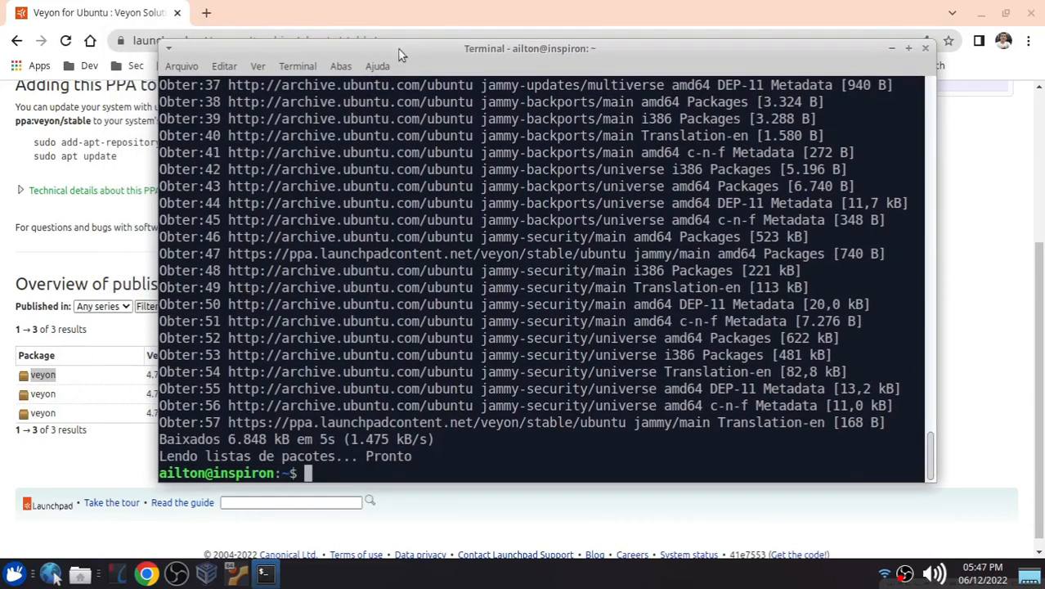
Step: Clear the terminal and install Veyon with sudo apt install veyon, checking the available veyon package completions
key("ctrl+l")
type("sudo apt install v")
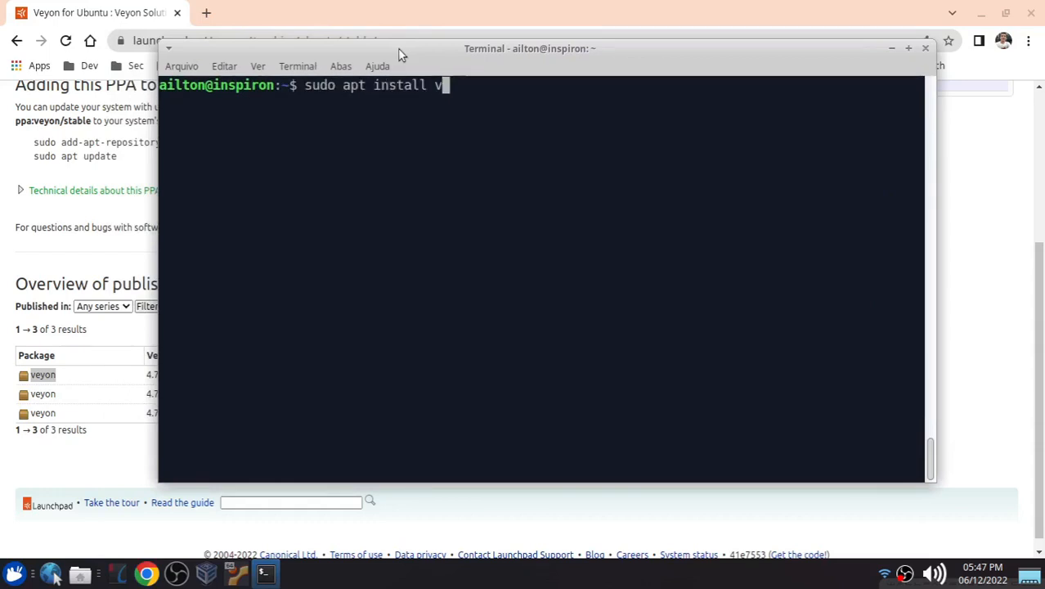
type("eyon")
key("Tab")
key("Tab")
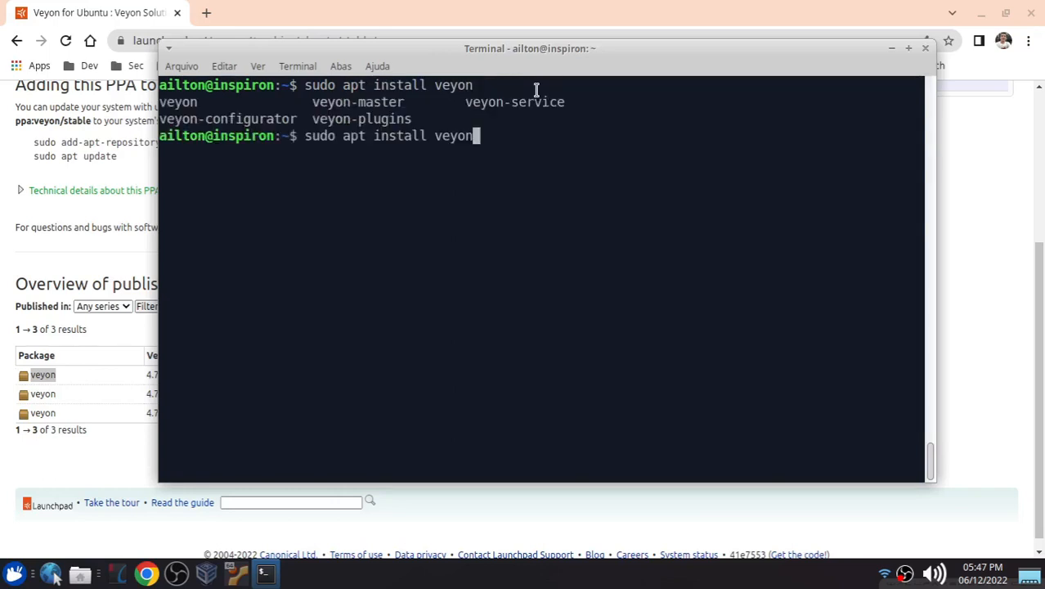
left_click_drag(162, 117, 395, 107)
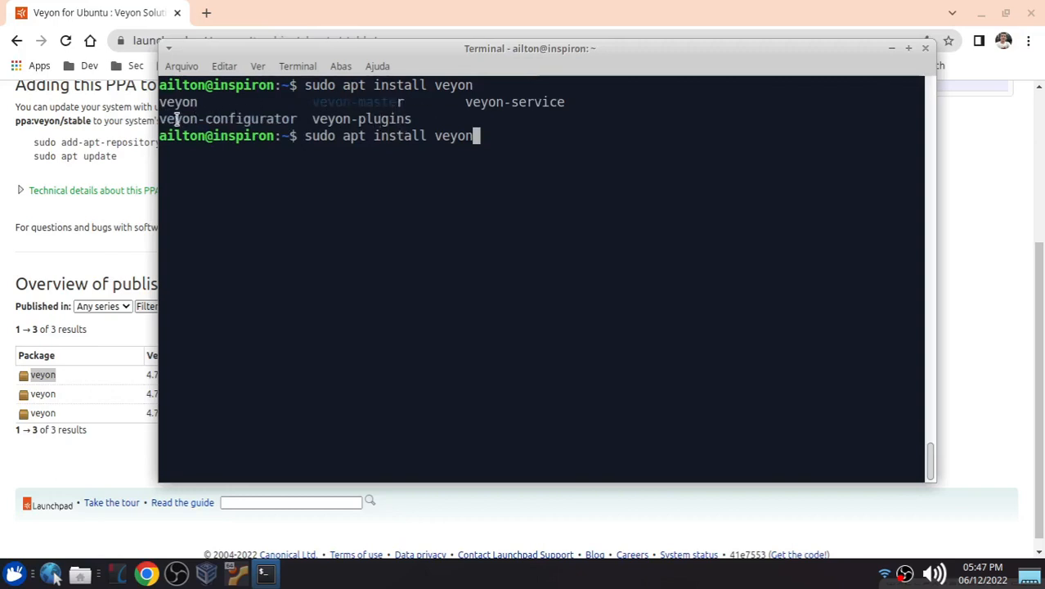
left_click_drag(160, 119, 389, 103)
left_click_drag(253, 52, 315, 75)
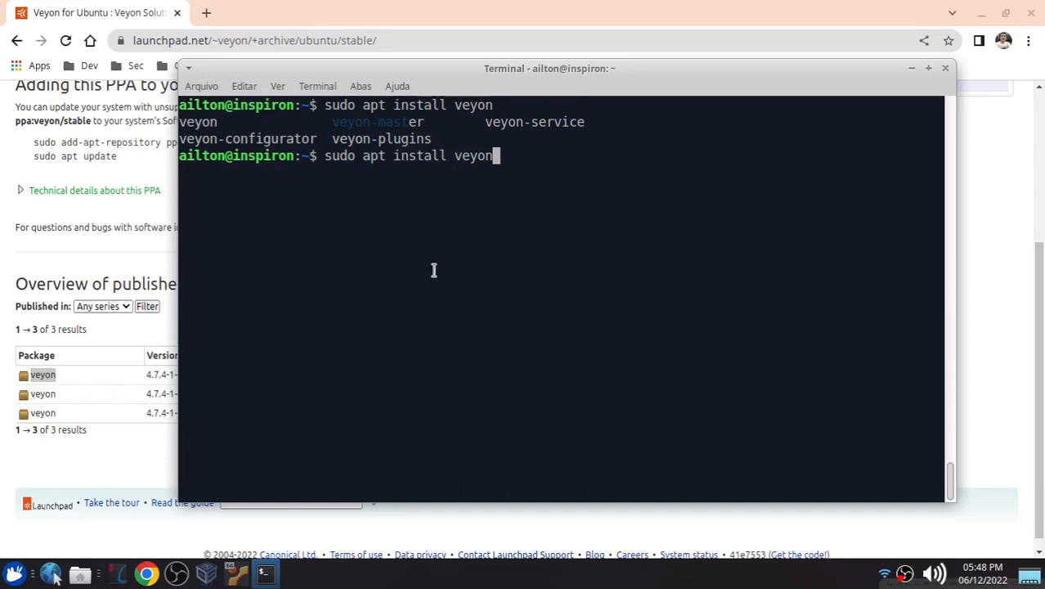
key("Return")
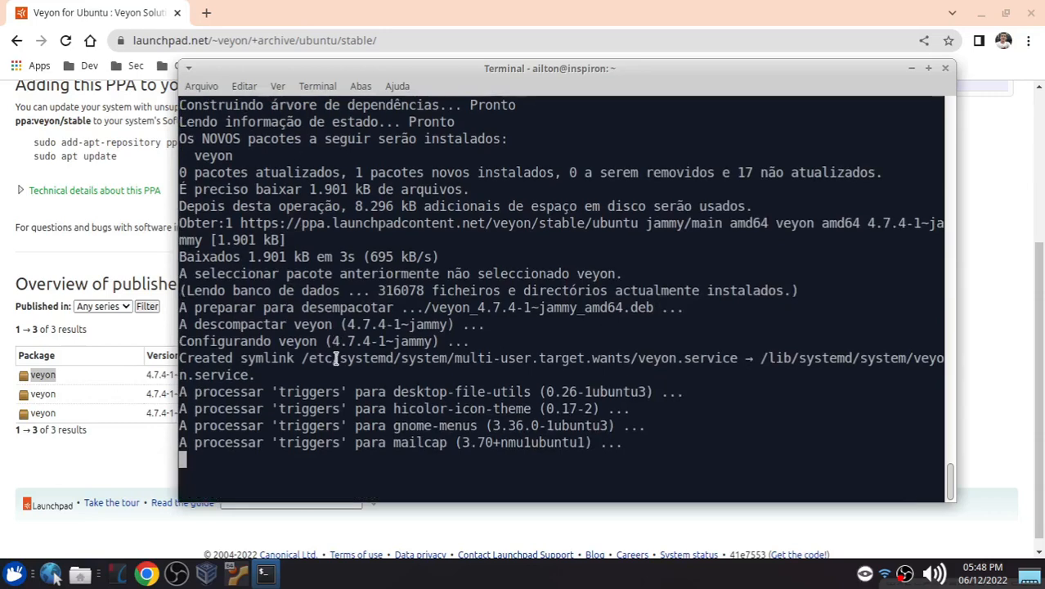
Step: Close the browser window and reposition the terminal on the desktop
left_click_drag(389, 65, 254, 52)
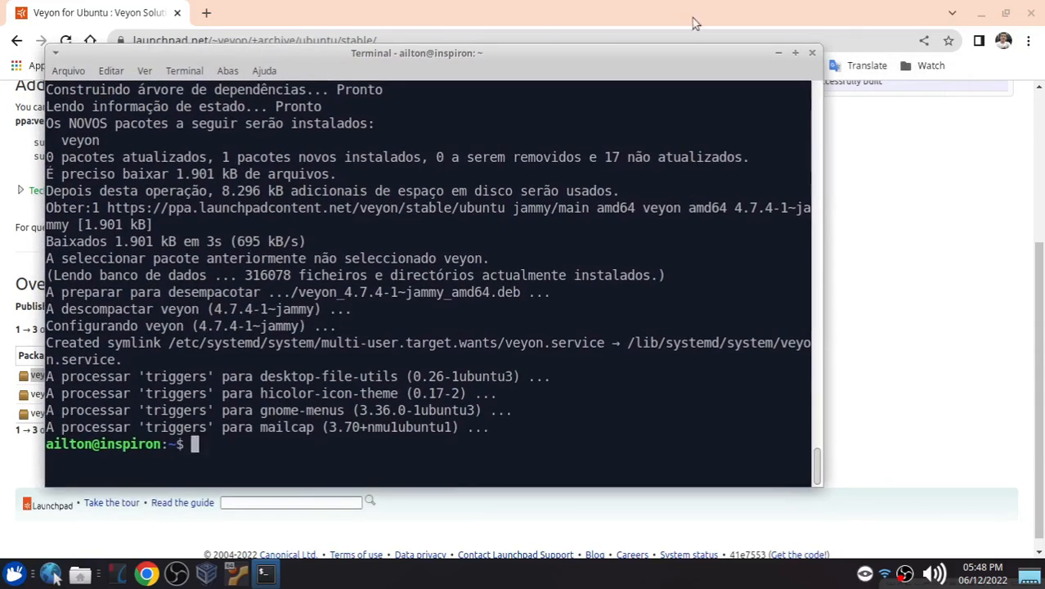
left_click(1031, 13)
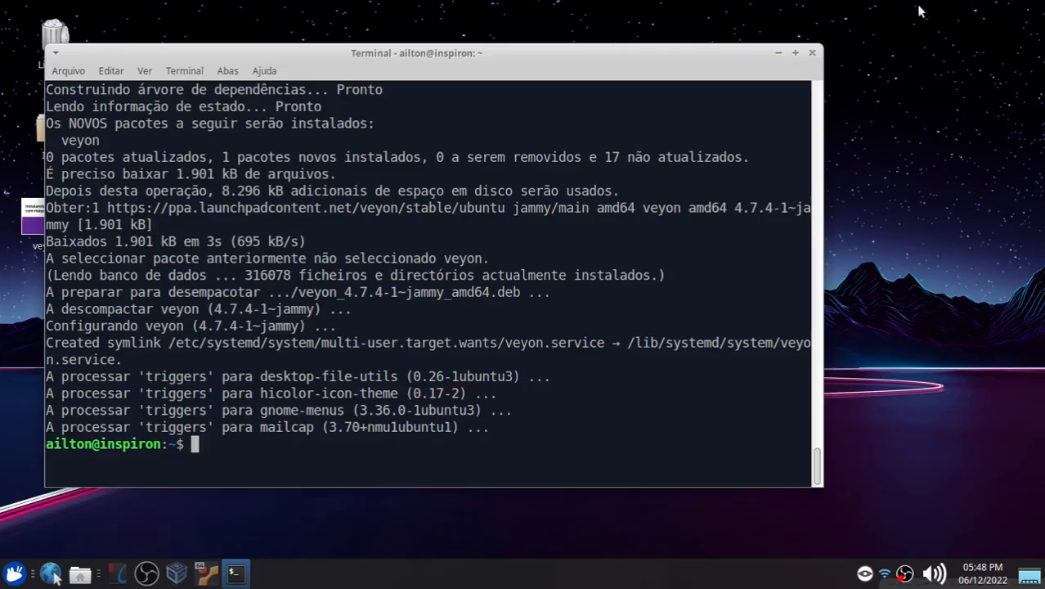
left_click_drag(263, 56, 304, 34)
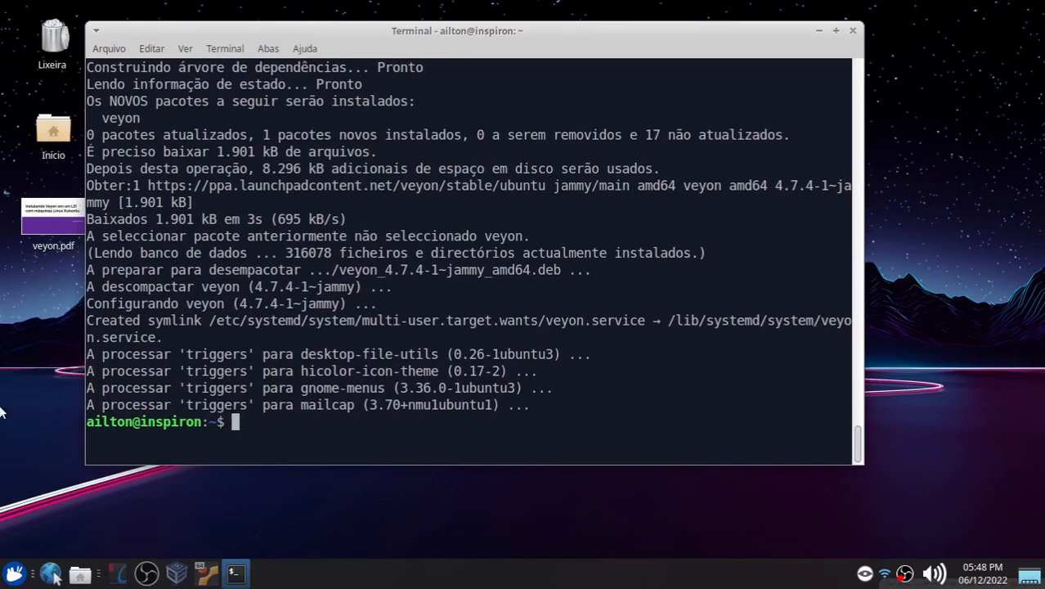
Step: Launch Veyon Configurator from the Internet applications menu and authenticate with the account password
left_click(12, 575)
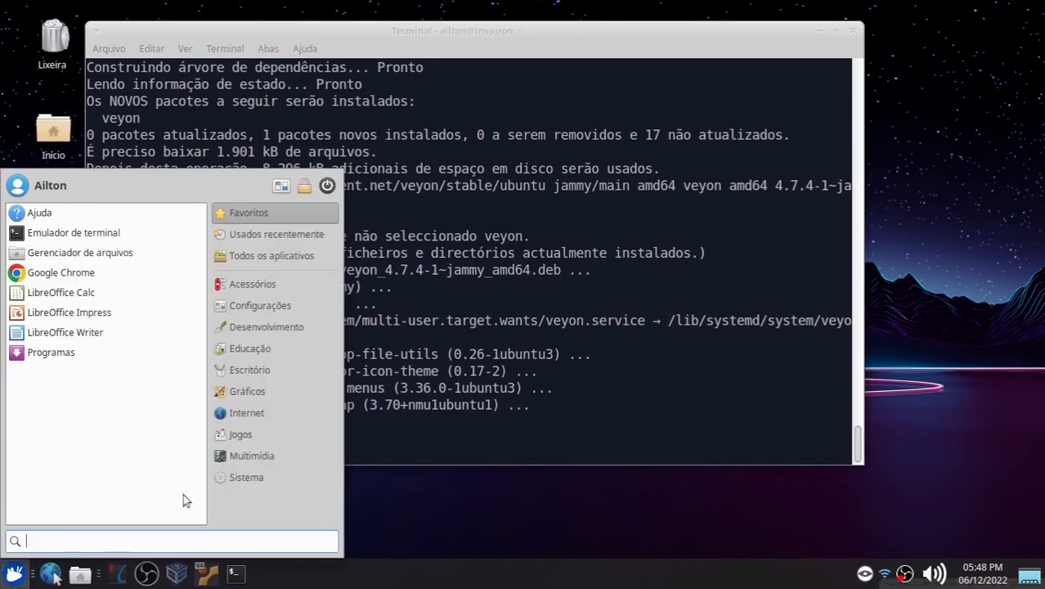
left_click(254, 414)
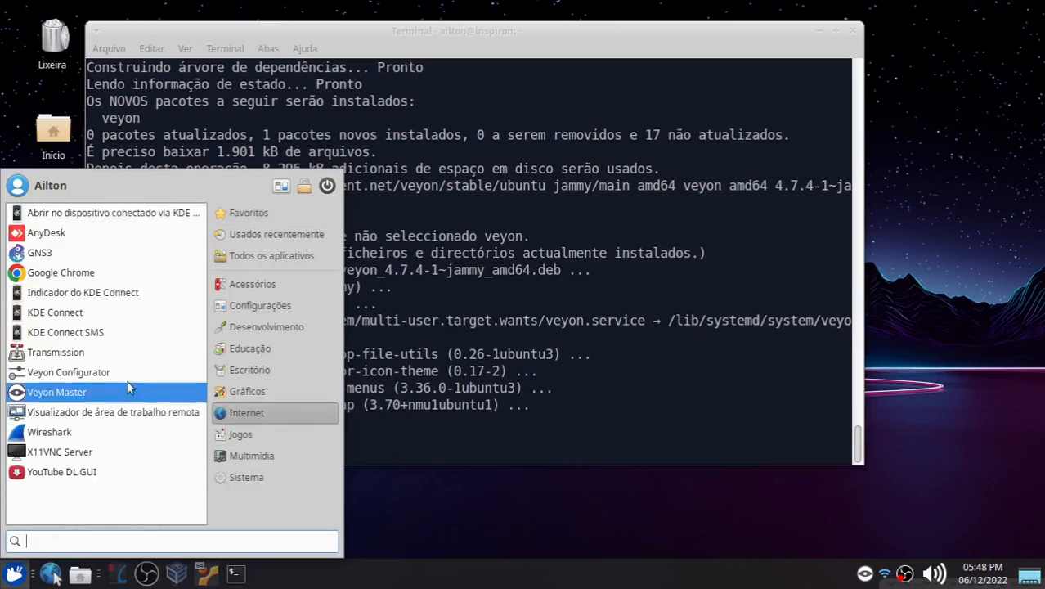
left_click(96, 374)
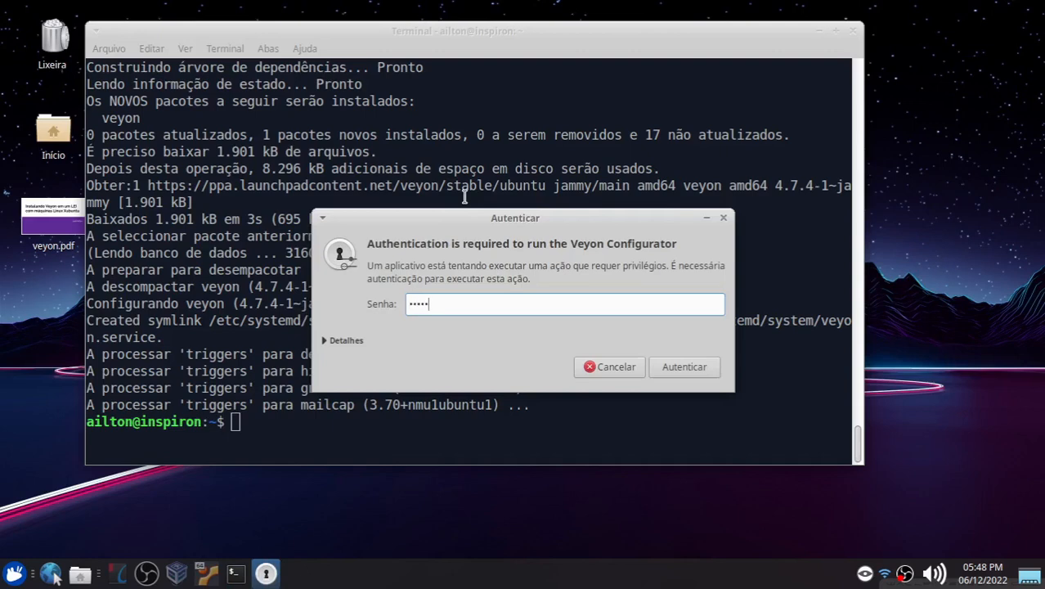
key("Return")
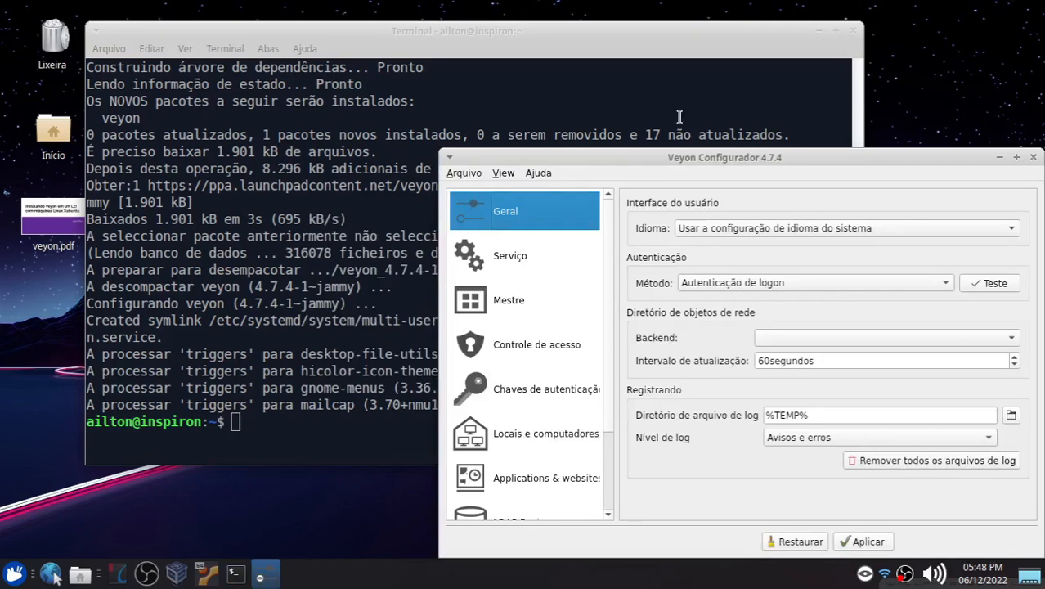
Step: Maximize Veyon Configurator and set authentication to key file authentication and the network object directory backend to Builtin
left_click_drag(660, 159, 413, 85)
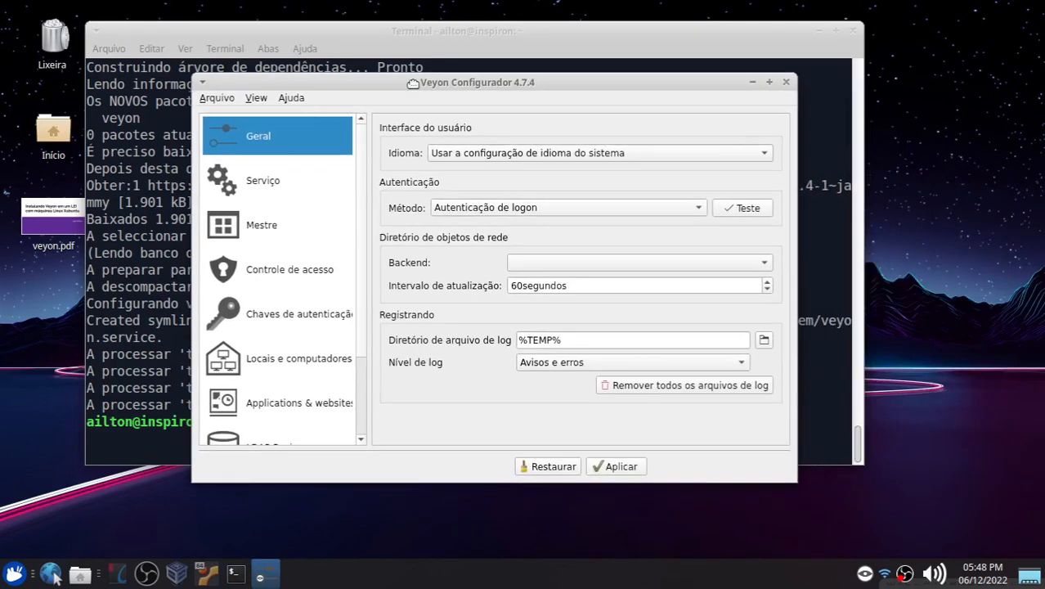
left_click(768, 83)
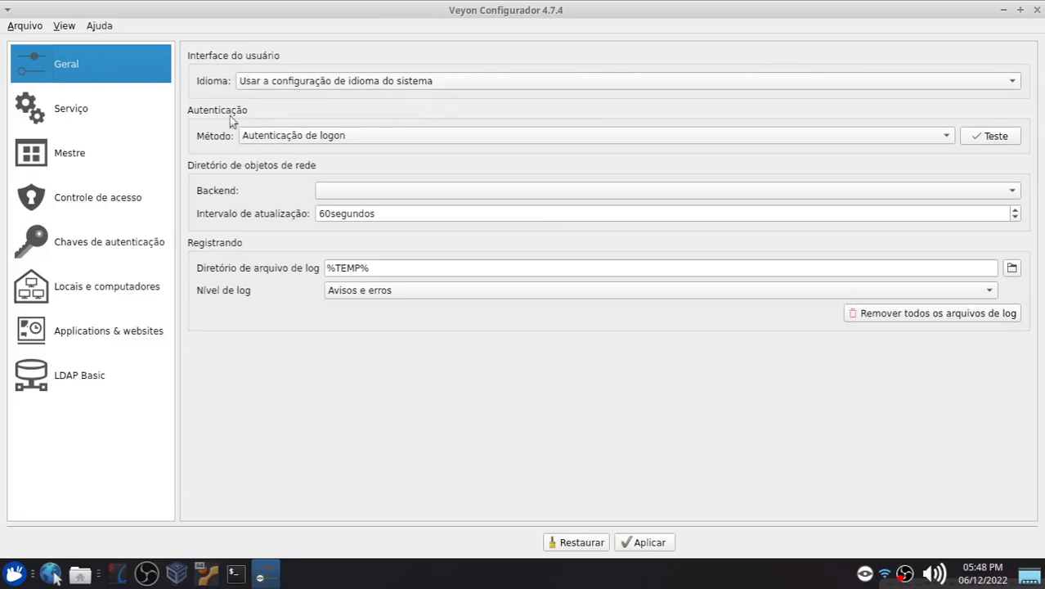
left_click(270, 137)
left_click(327, 153)
left_click(342, 194)
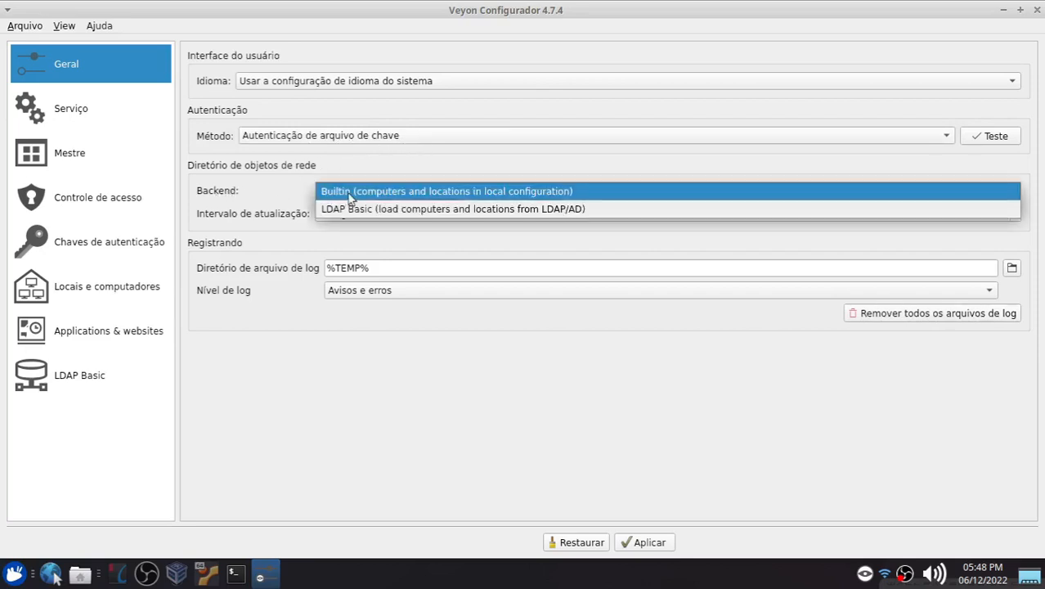
left_click(345, 193)
Step: In the Master features settings, move Bloquear computador to the disabled features list
left_click(66, 106)
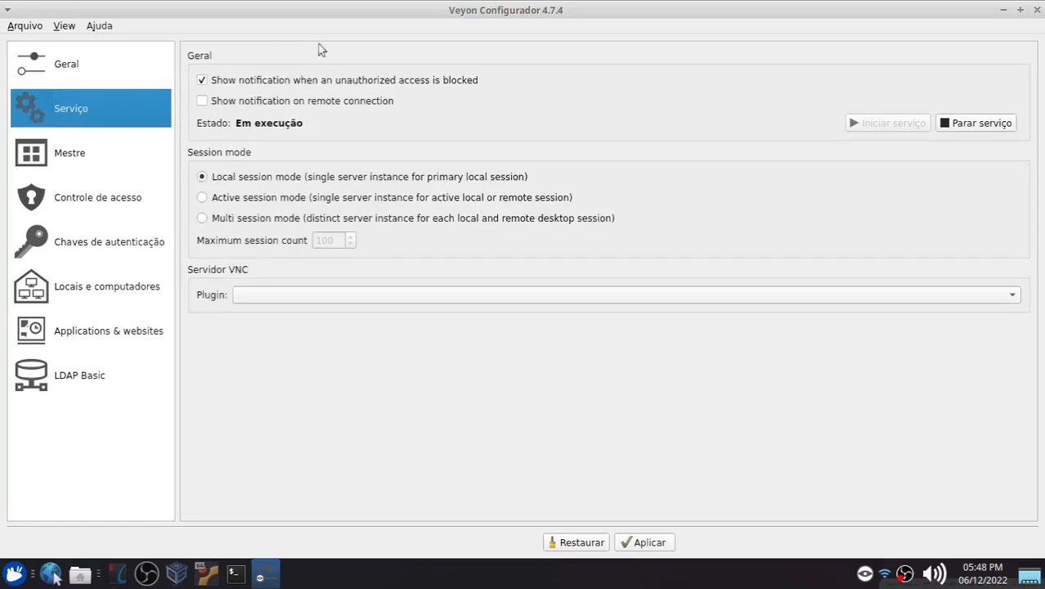
left_click(65, 157)
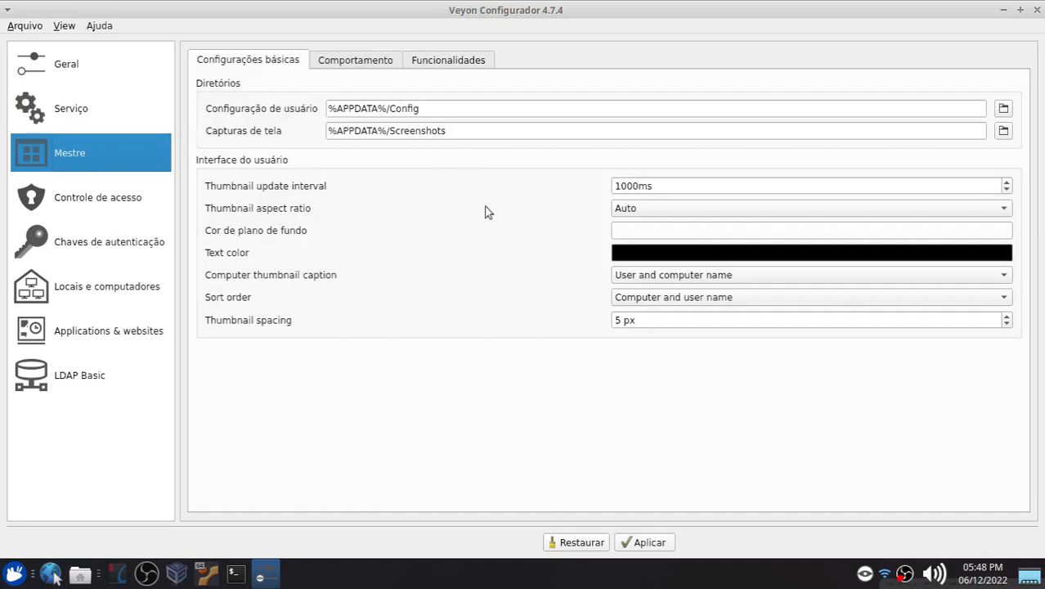
left_click(447, 64)
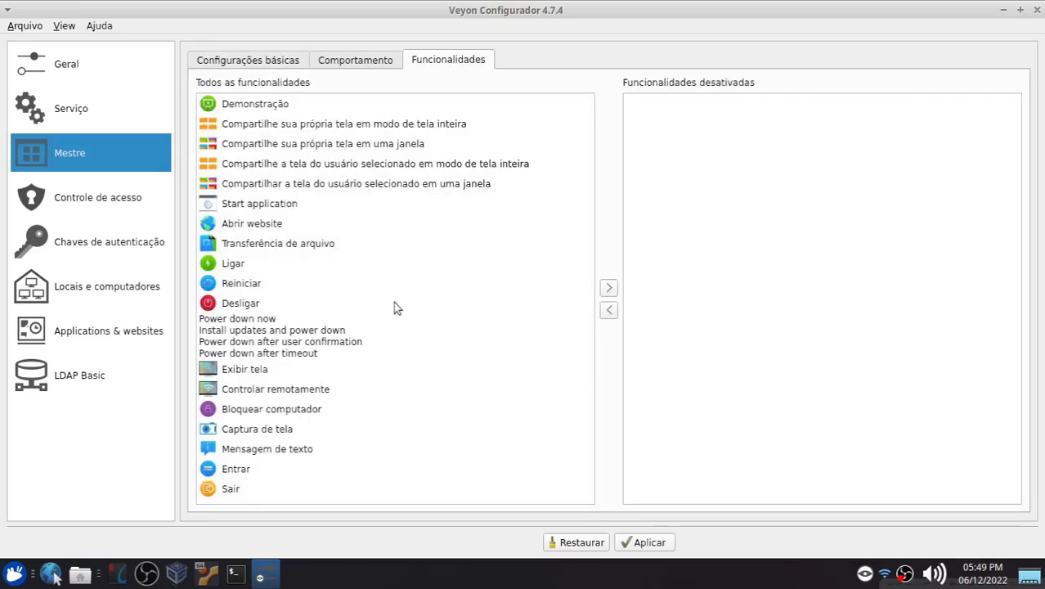
left_click(278, 411)
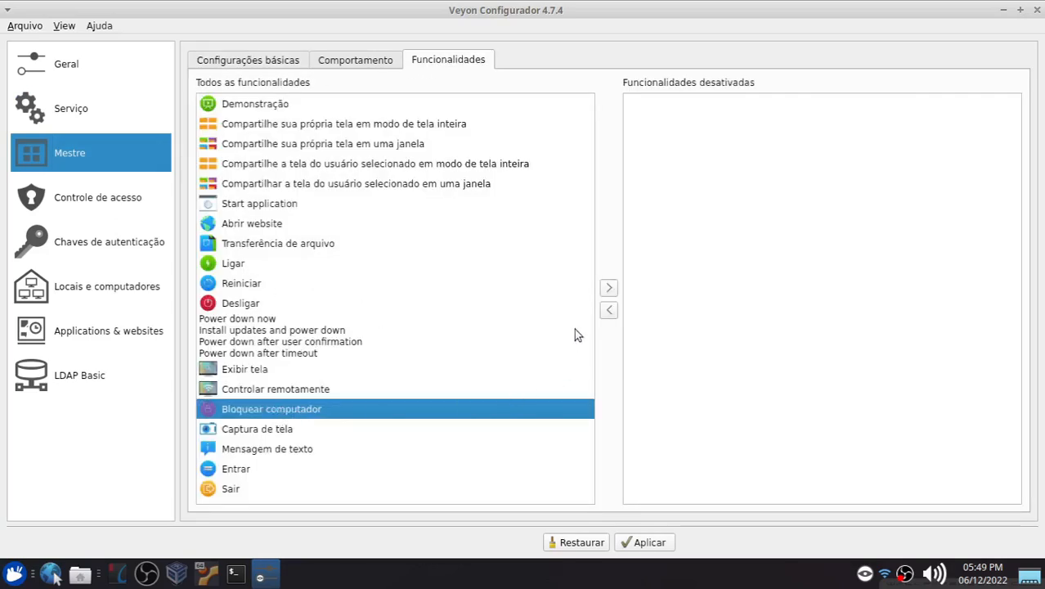
left_click(608, 287)
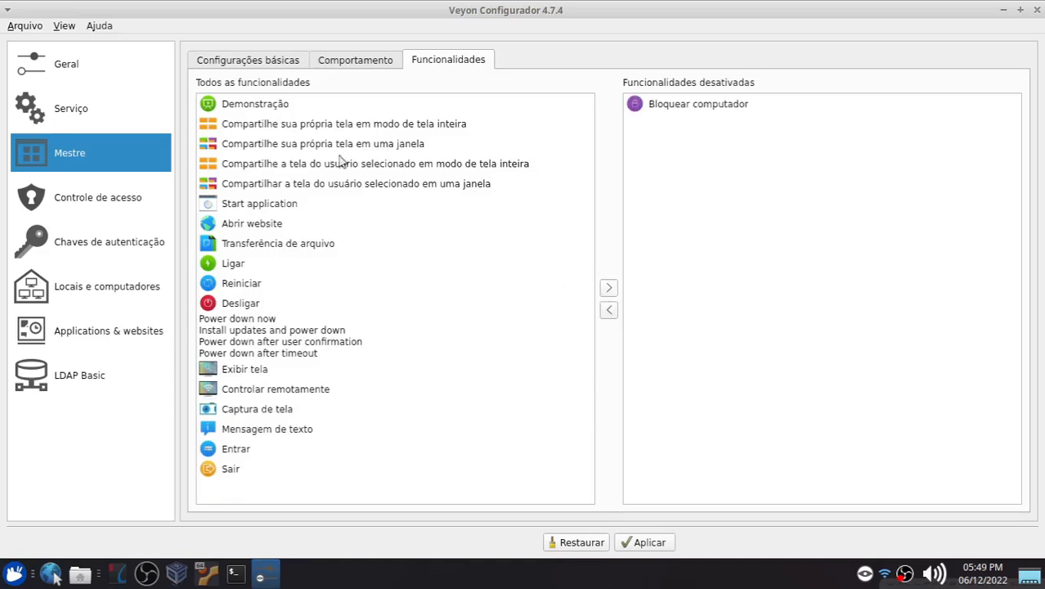
Step: Also disable the two fullscreen screen-sharing features: own screen and selected user's screen in fullscreen mode
left_click(296, 129)
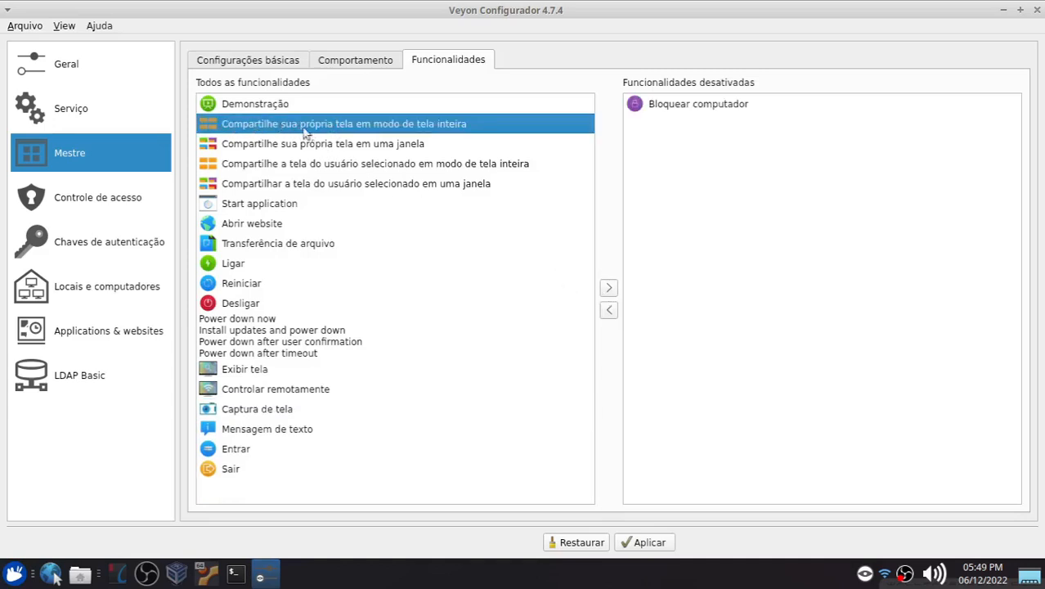
left_click(605, 289)
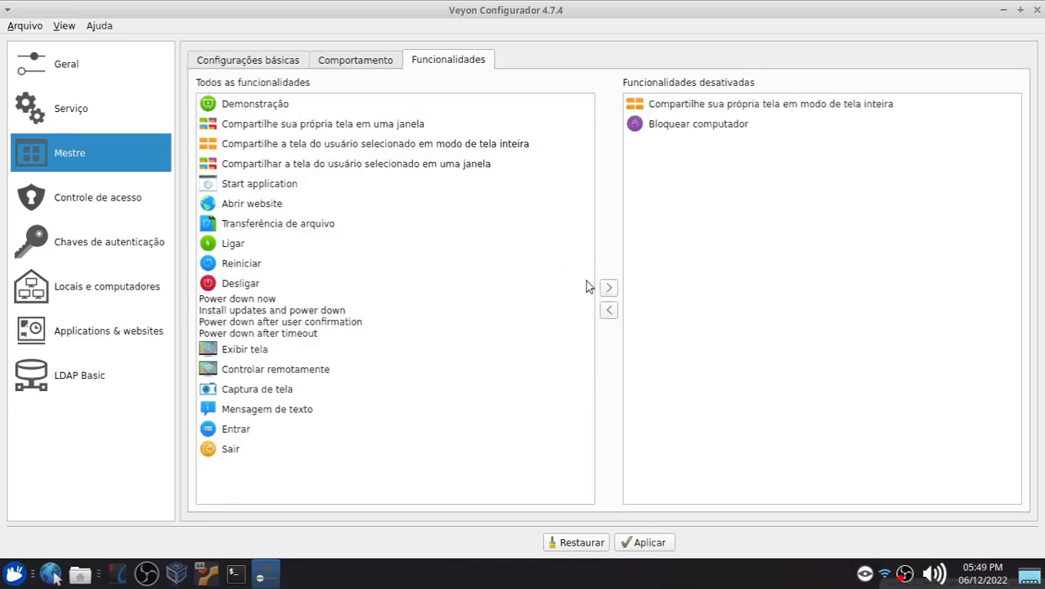
left_click(305, 150)
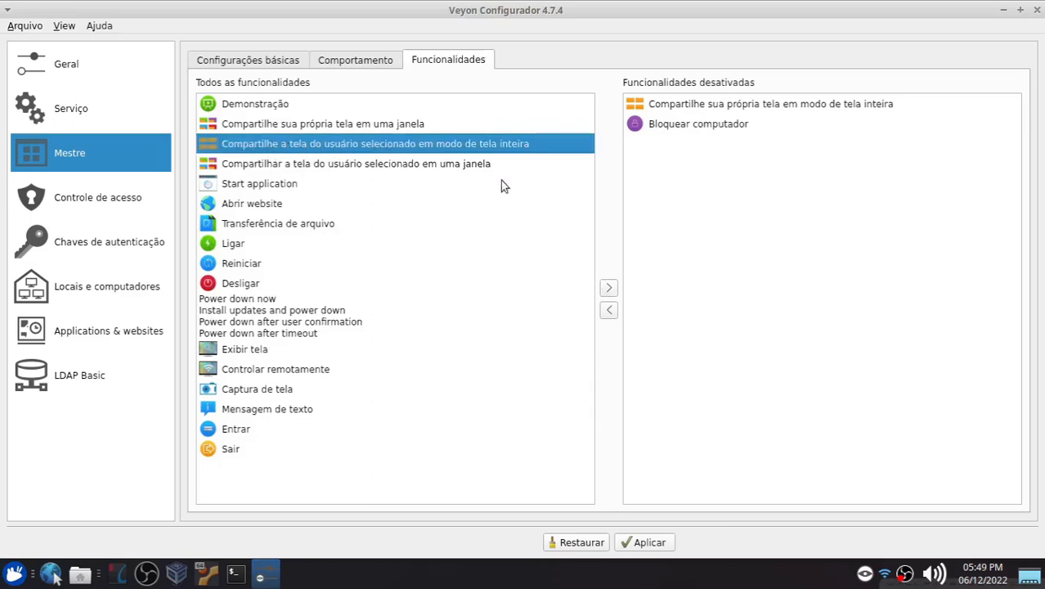
left_click(608, 288)
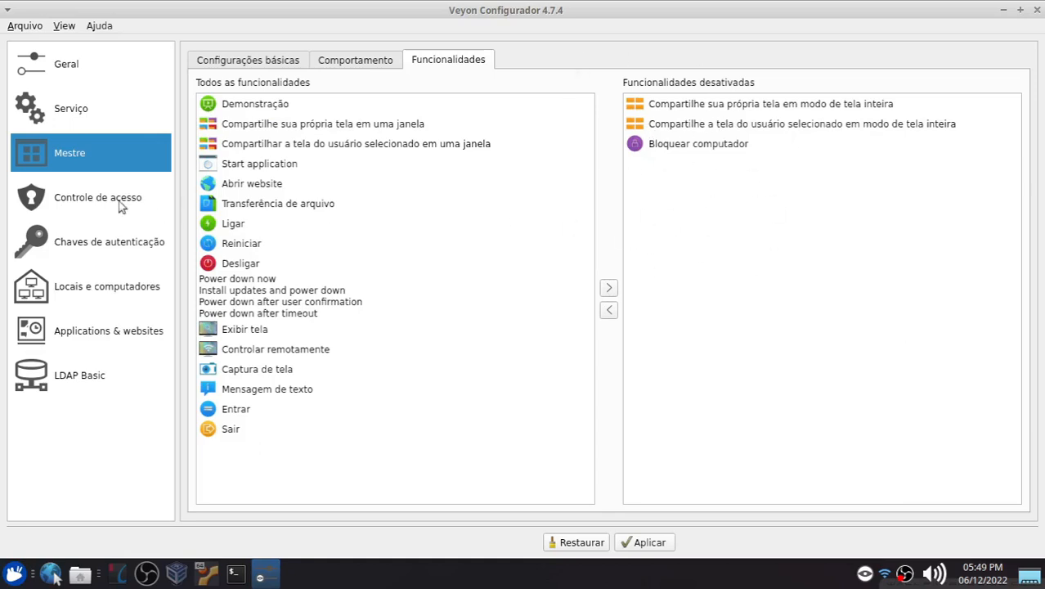
Step: In the access control settings, set the user groups backend to Default (system user groups)
left_click(72, 204)
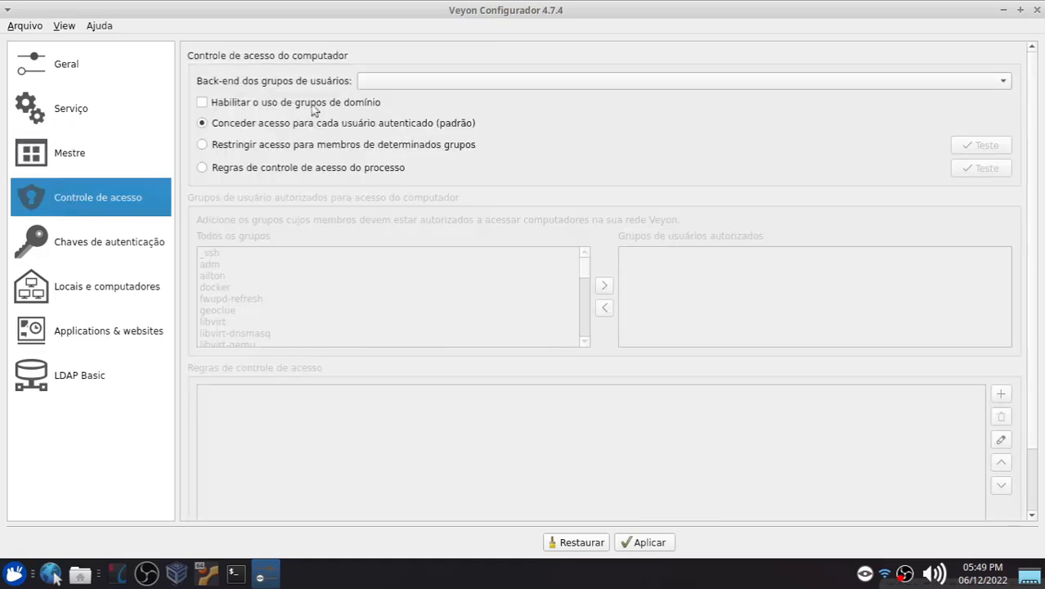
left_click(372, 85)
left_click(390, 85)
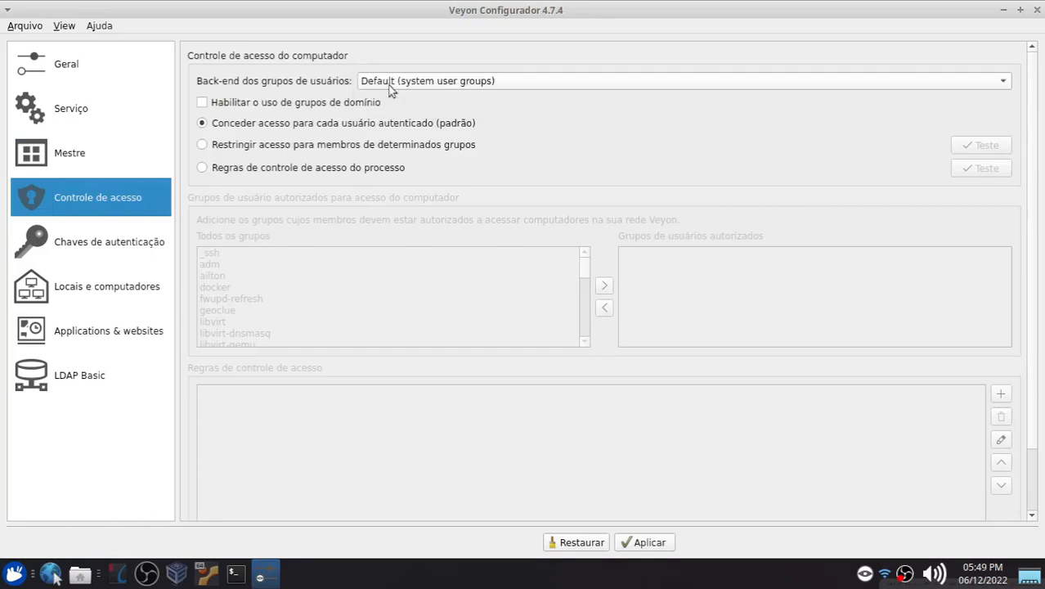
left_click(424, 85)
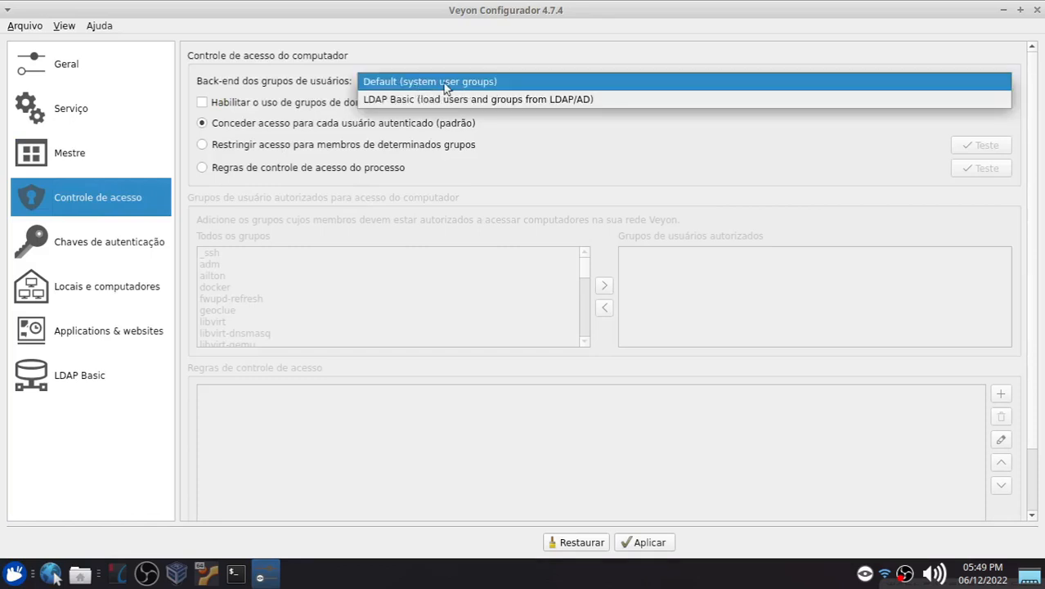
left_click(394, 83)
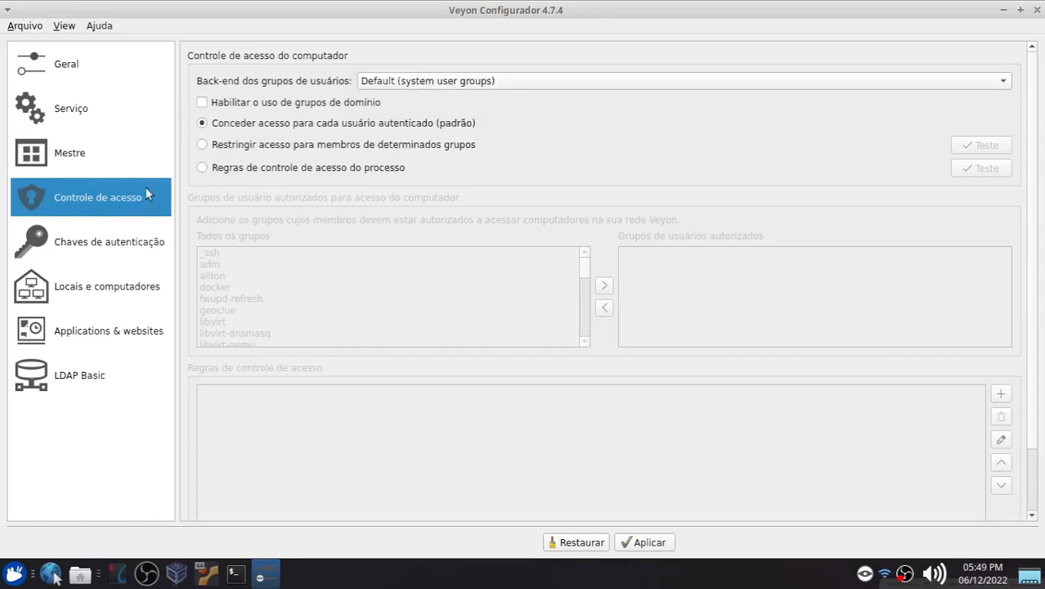
Step: Create an authentication key pair named lei in the authentication keys section
left_click(71, 249)
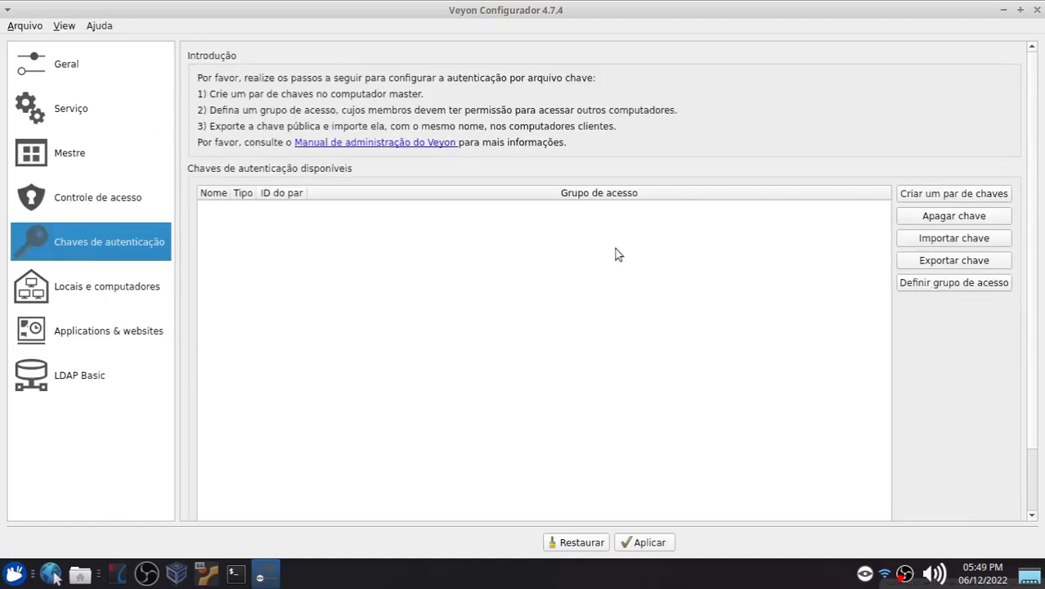
mouse_move(615, 249)
mouse_move(415, 242)
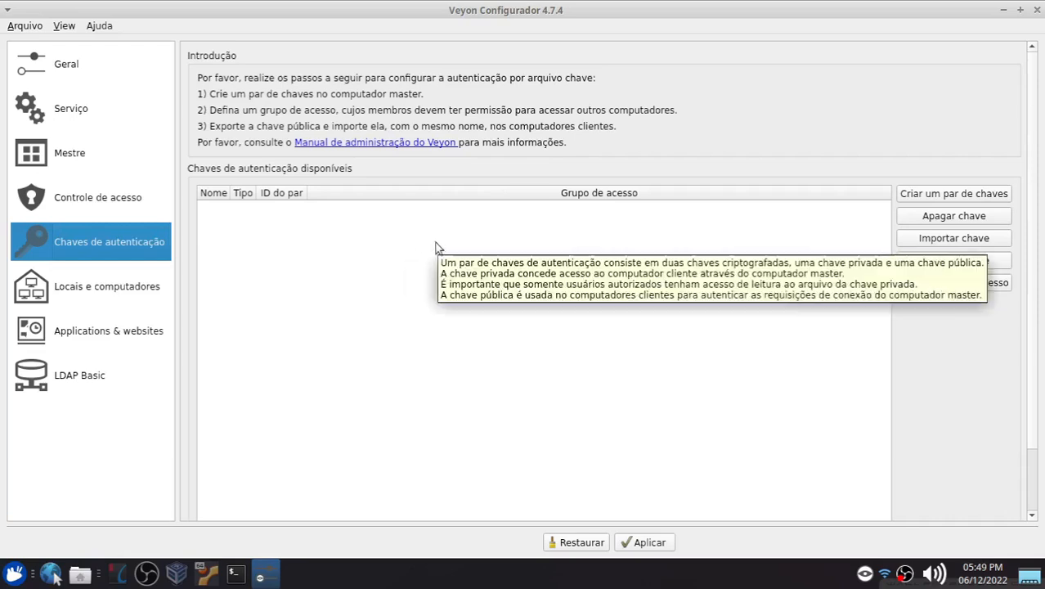
mouse_move(385, 258)
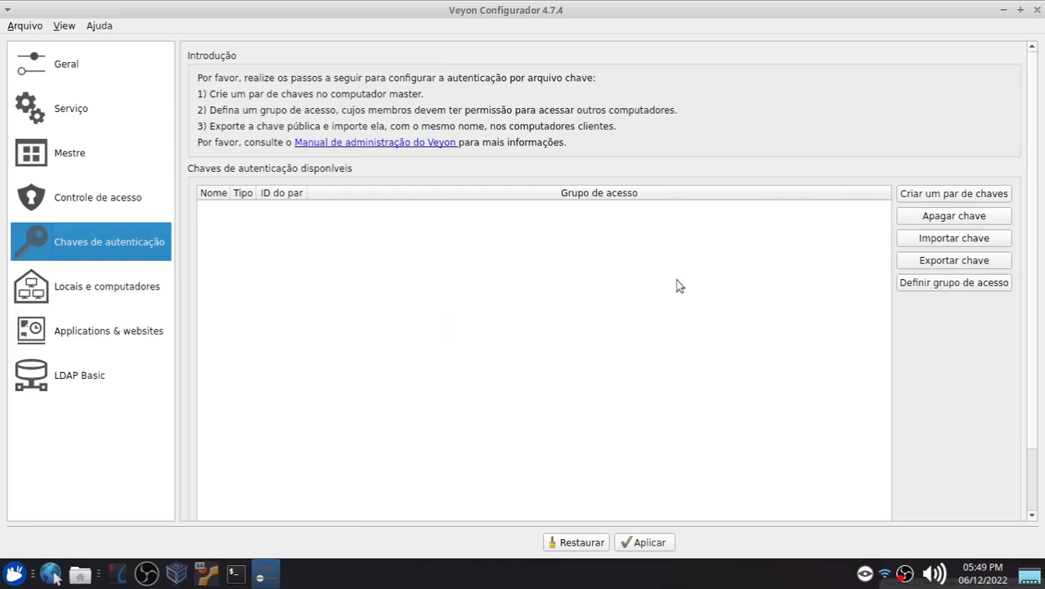
left_click(933, 198)
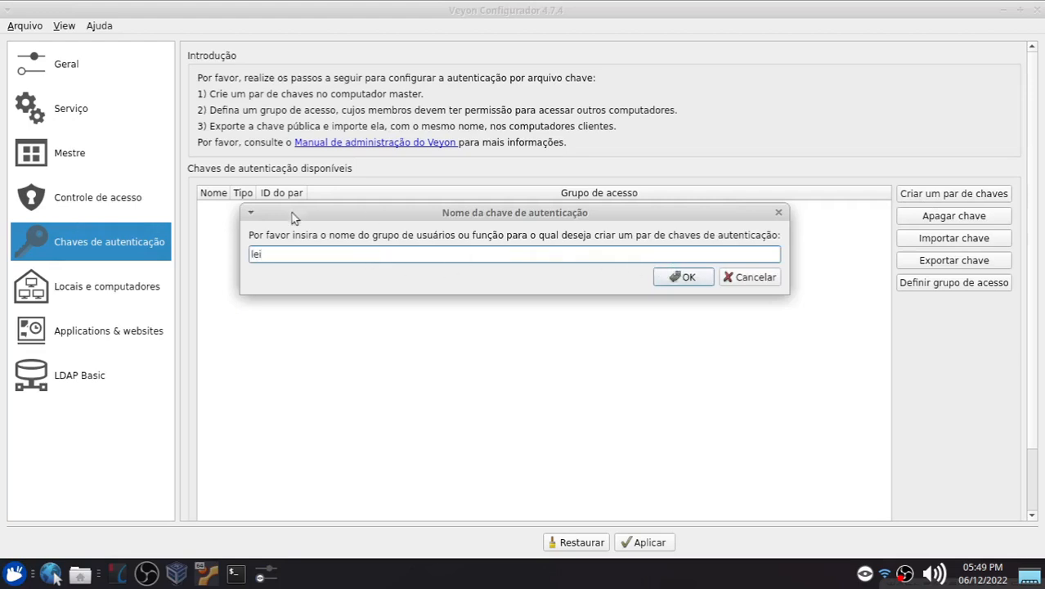
left_click(689, 276)
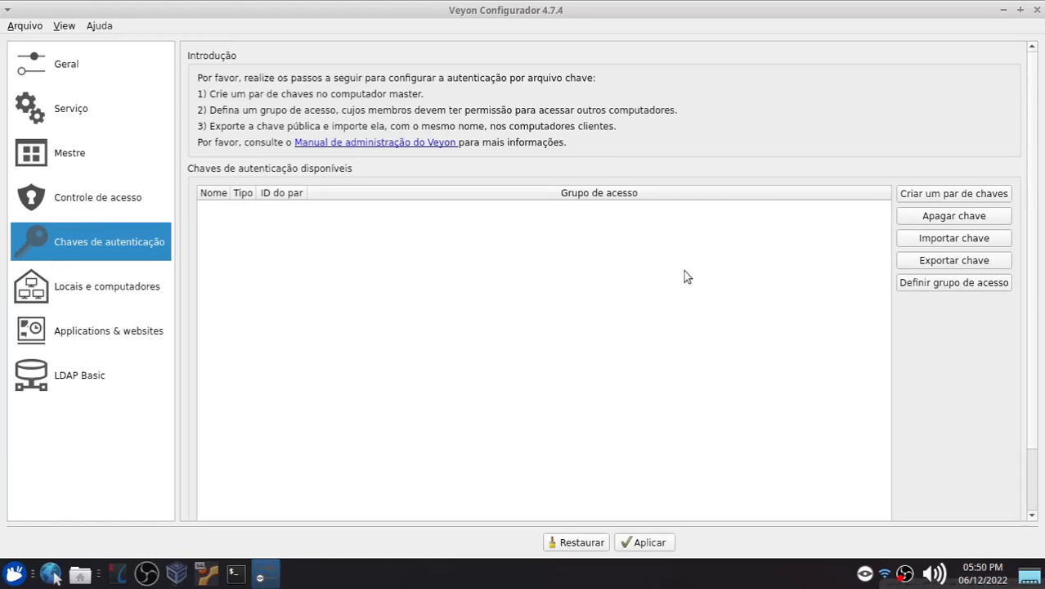
left_click(667, 276)
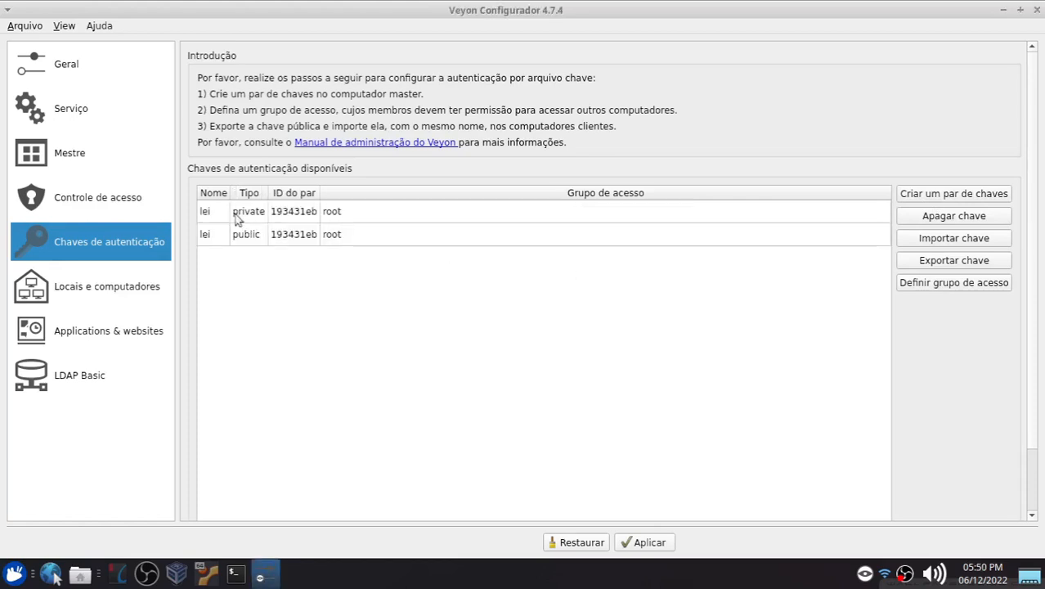
Step: Export the lei public key as lei_public_key.pem into the home folder's Área de Trabalho directory
left_click(340, 215)
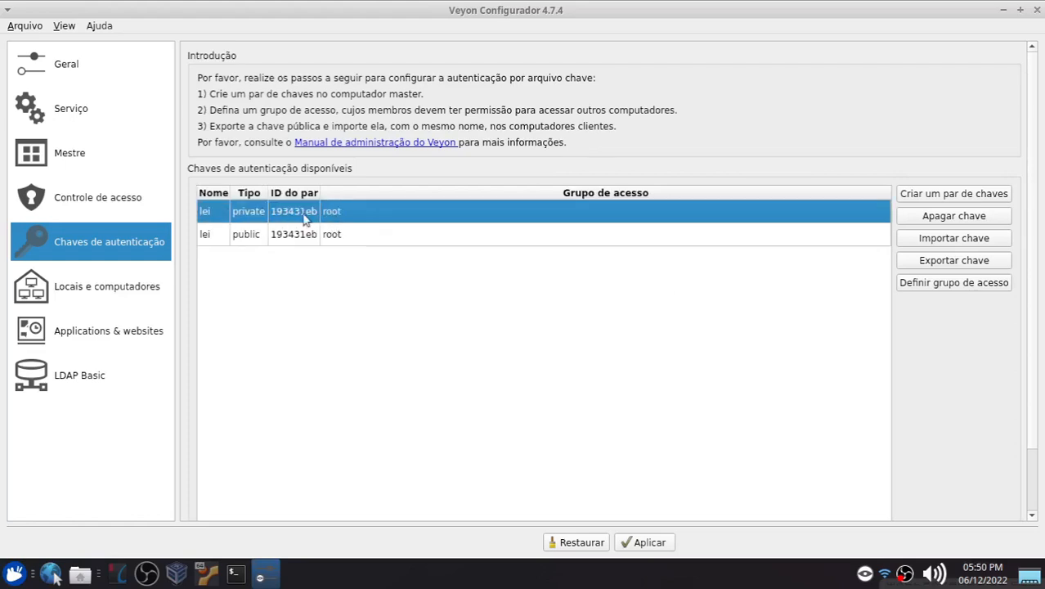
left_click(221, 237)
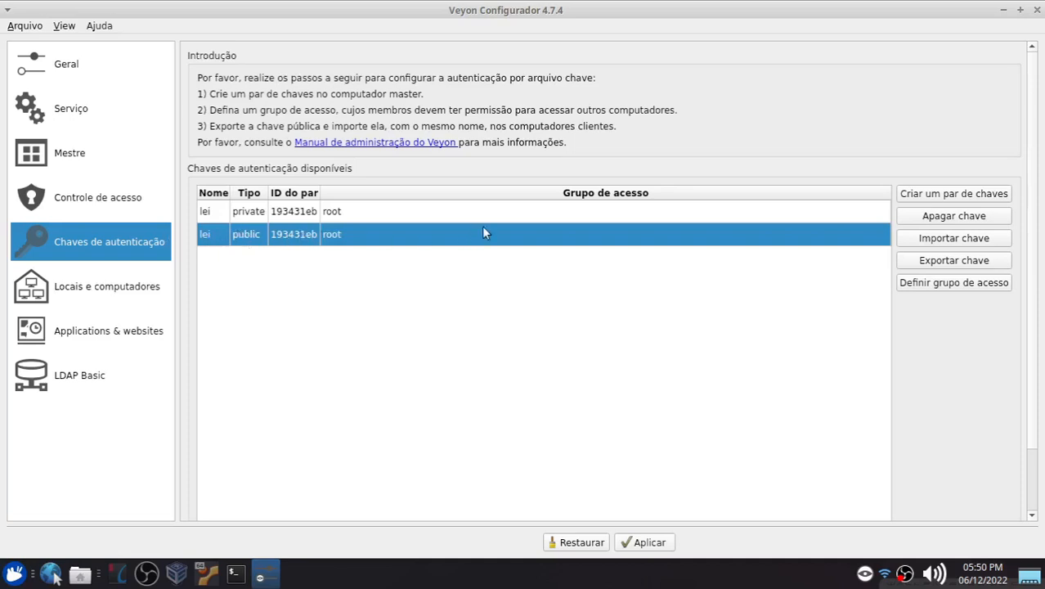
left_click(939, 260)
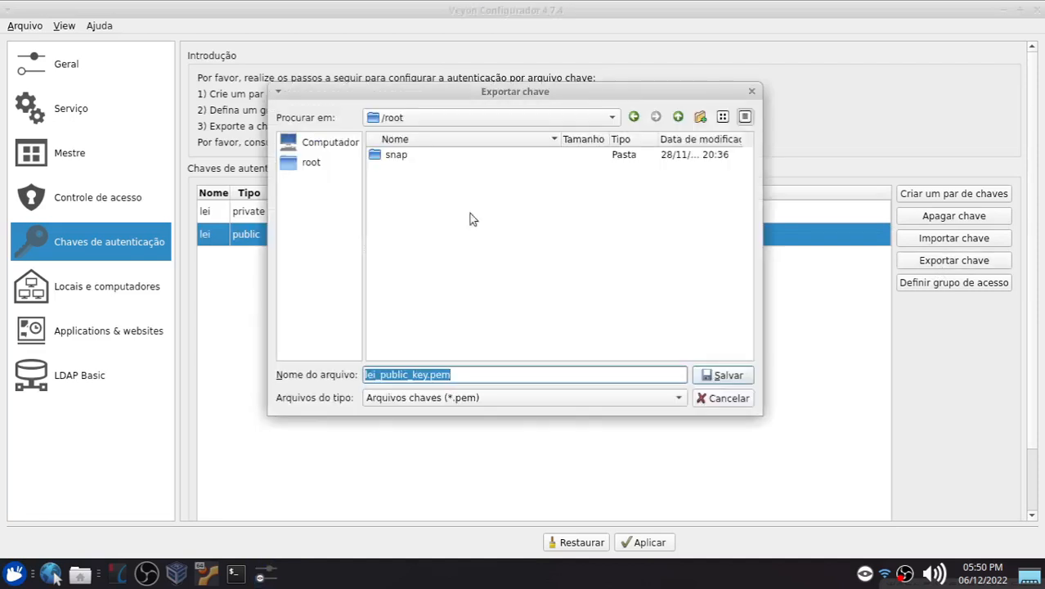
left_click(418, 121)
left_click(401, 133)
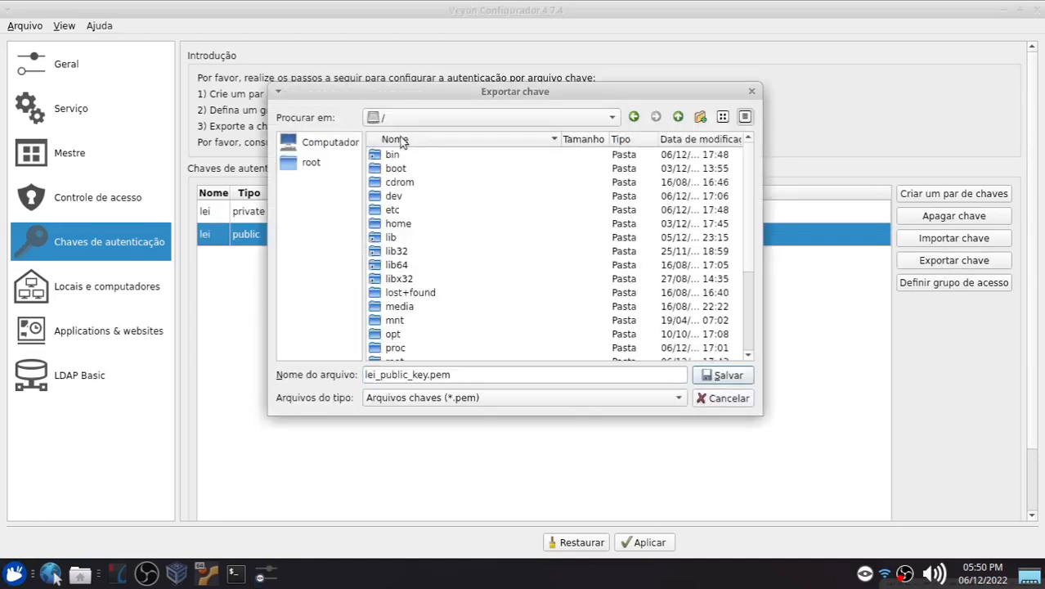
double_click(395, 225)
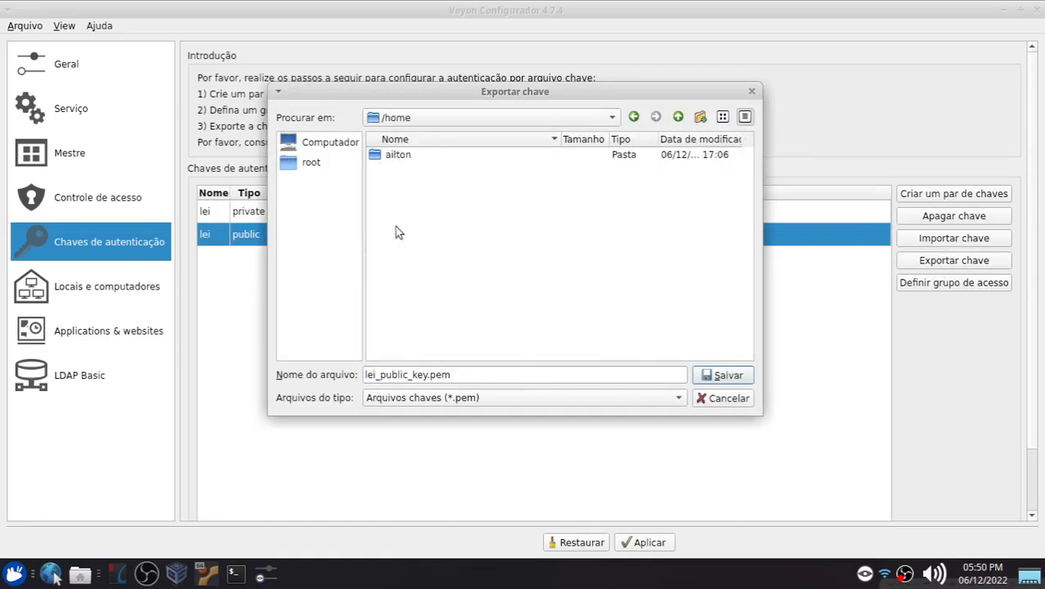
double_click(395, 155)
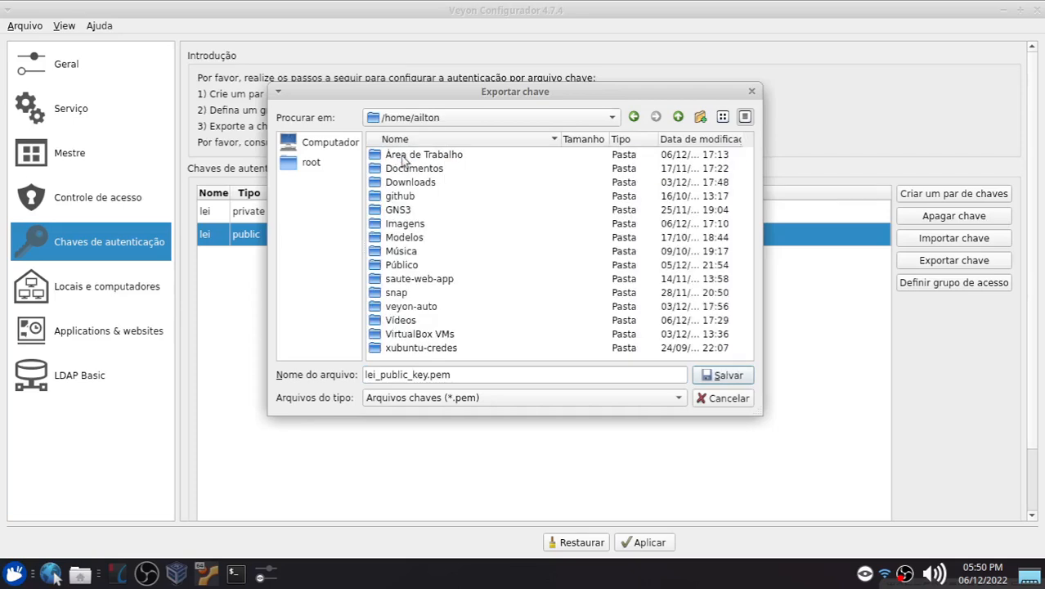
double_click(395, 157)
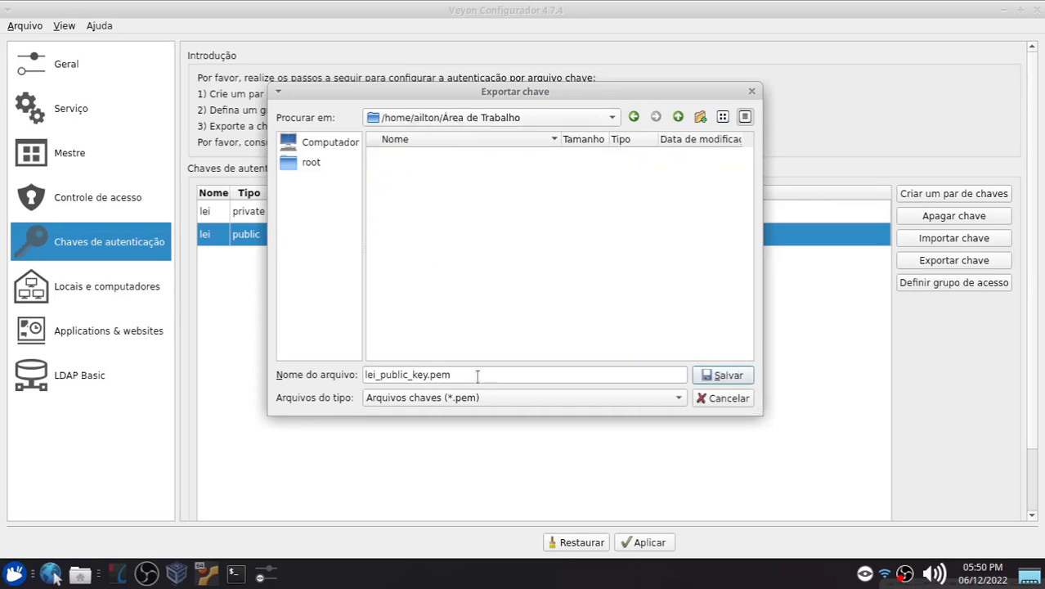
left_click(703, 375)
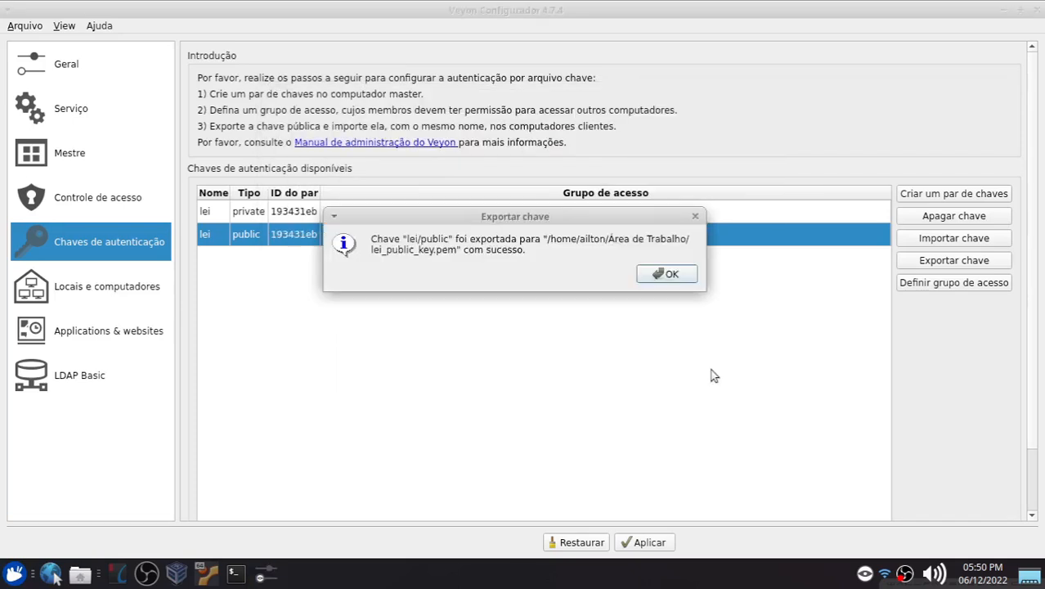
left_click(667, 280)
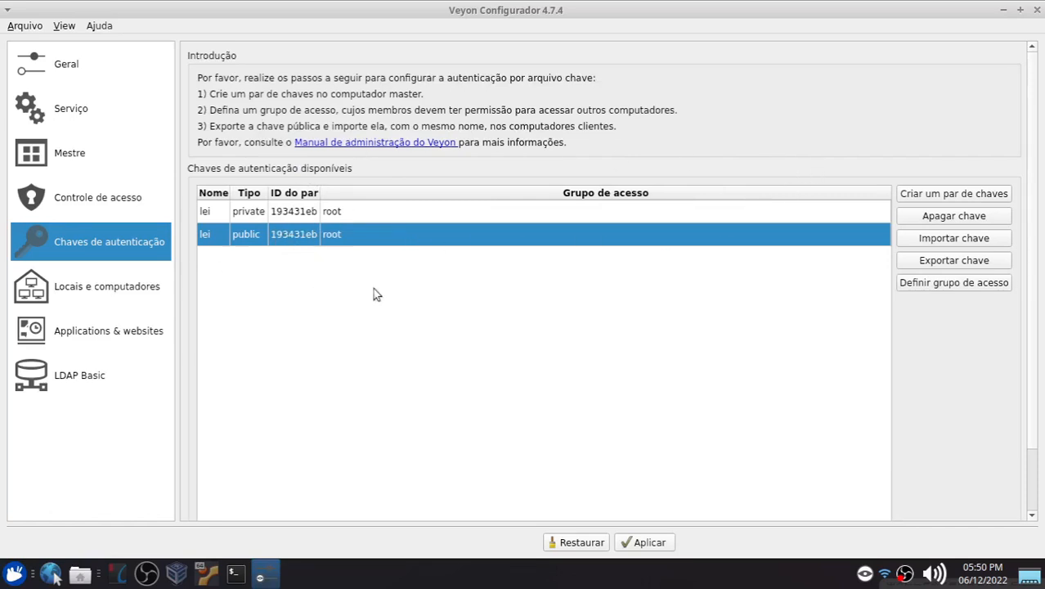
Step: In Locations and computers, add a new location and rename it LEI
left_click(107, 288)
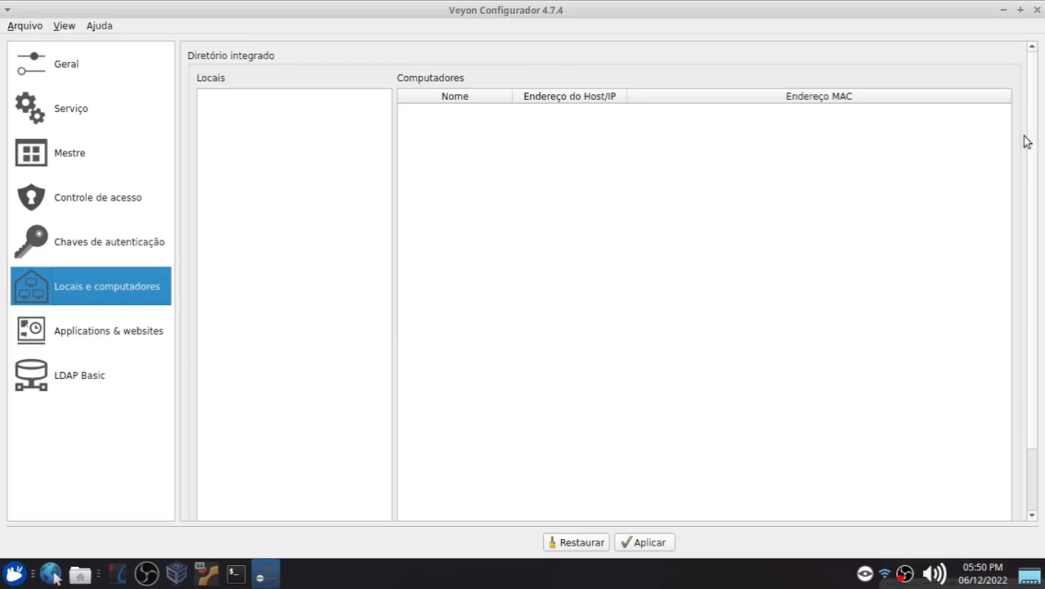
left_click_drag(1029, 133, 1033, 196)
left_click(206, 479)
left_click_drag(1031, 293, 1030, 207)
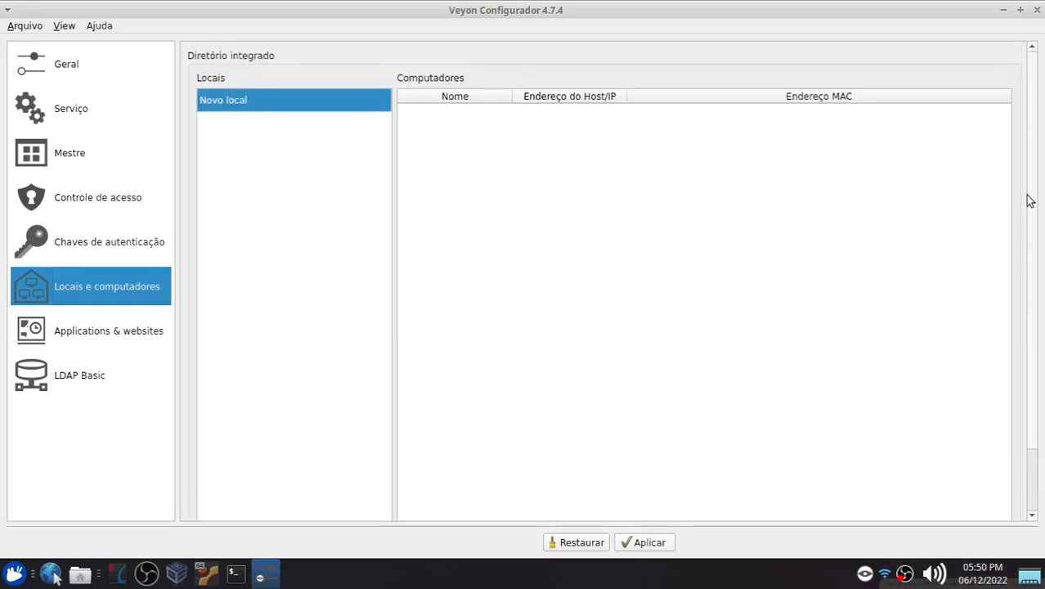
double_click(231, 102)
type("LEI")
key("Return")
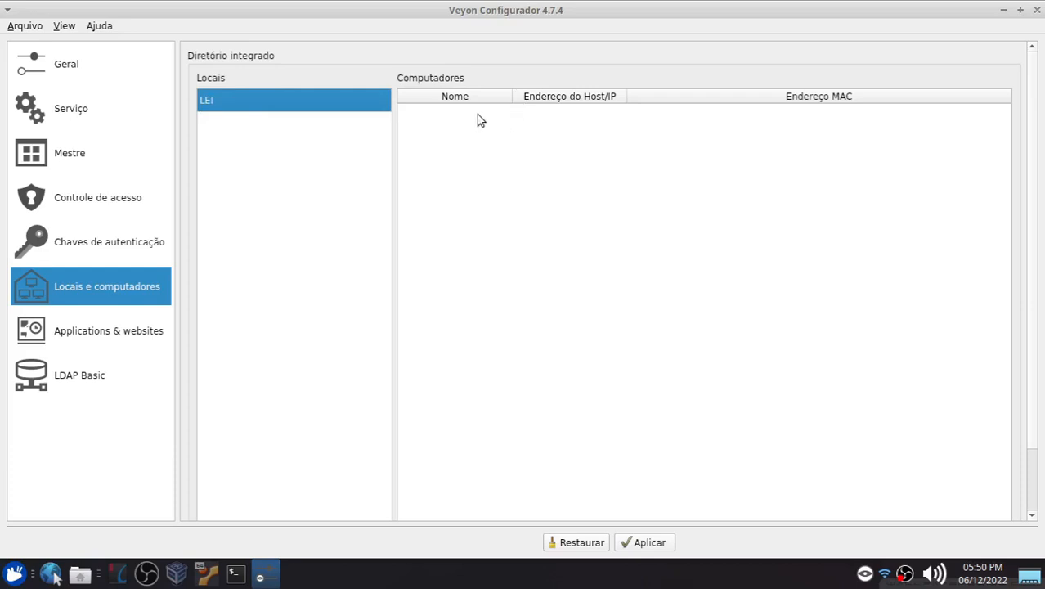
Step: Switch to the VM's terminal to read the VM hostname from the prompt, then return to the configurator
left_click_drag(1034, 119, 938, 231)
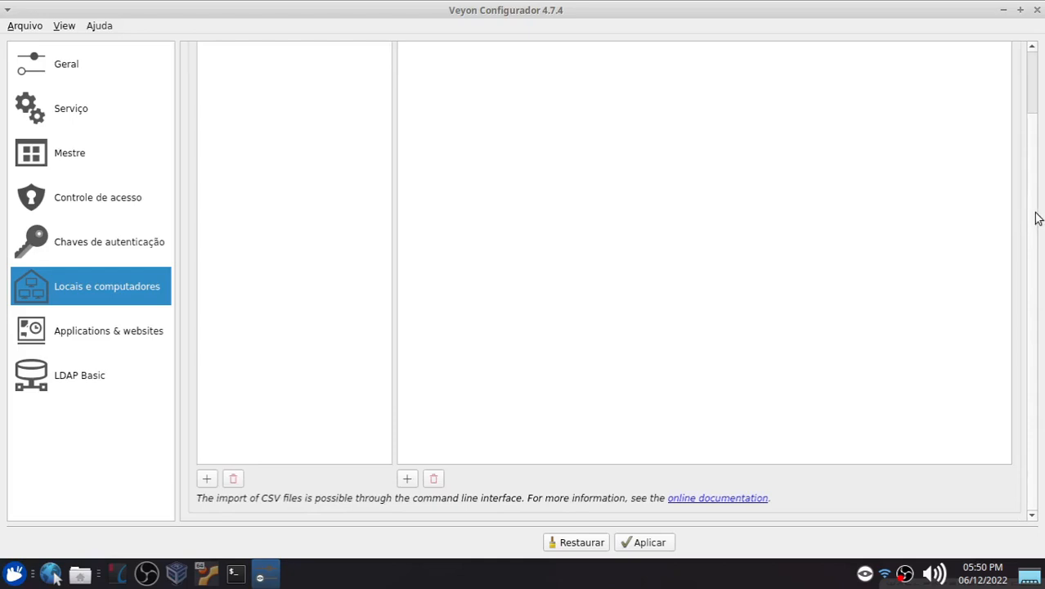
left_click_drag(1033, 217, 1023, 150)
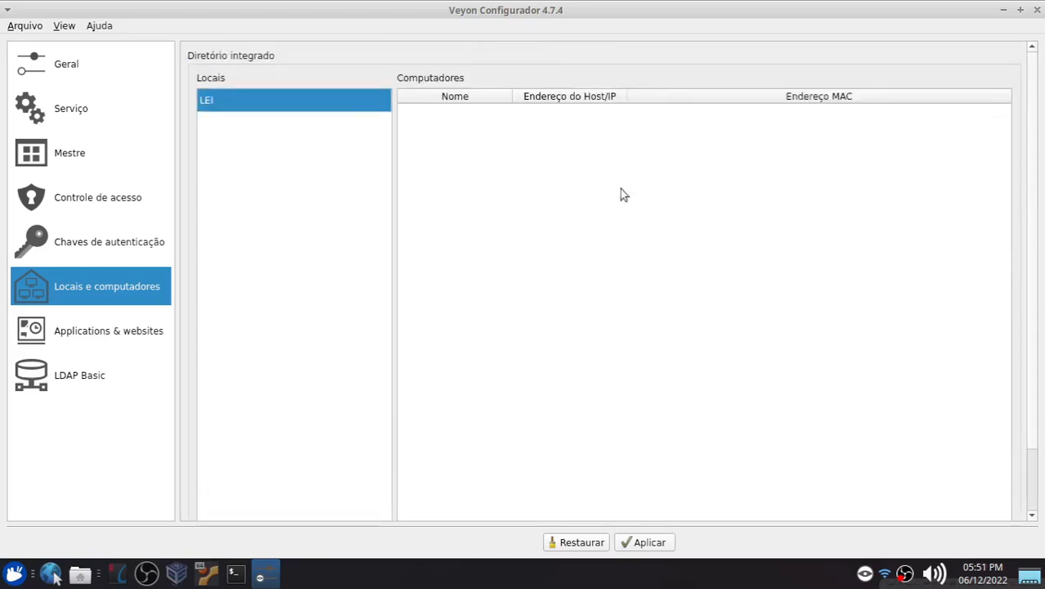
left_click(207, 574)
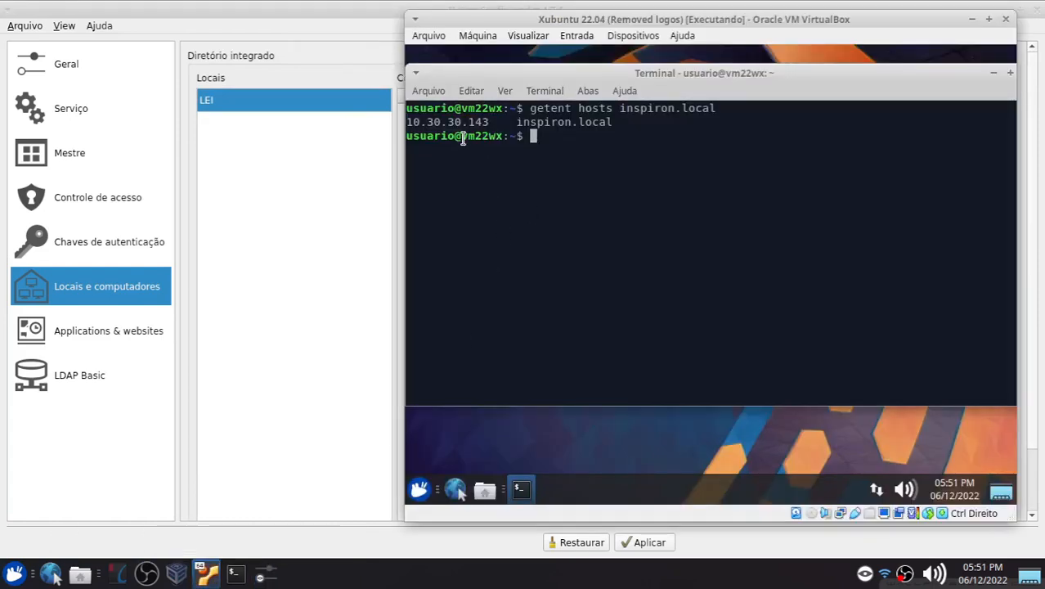
left_click_drag(464, 138, 498, 136)
left_click(320, 170)
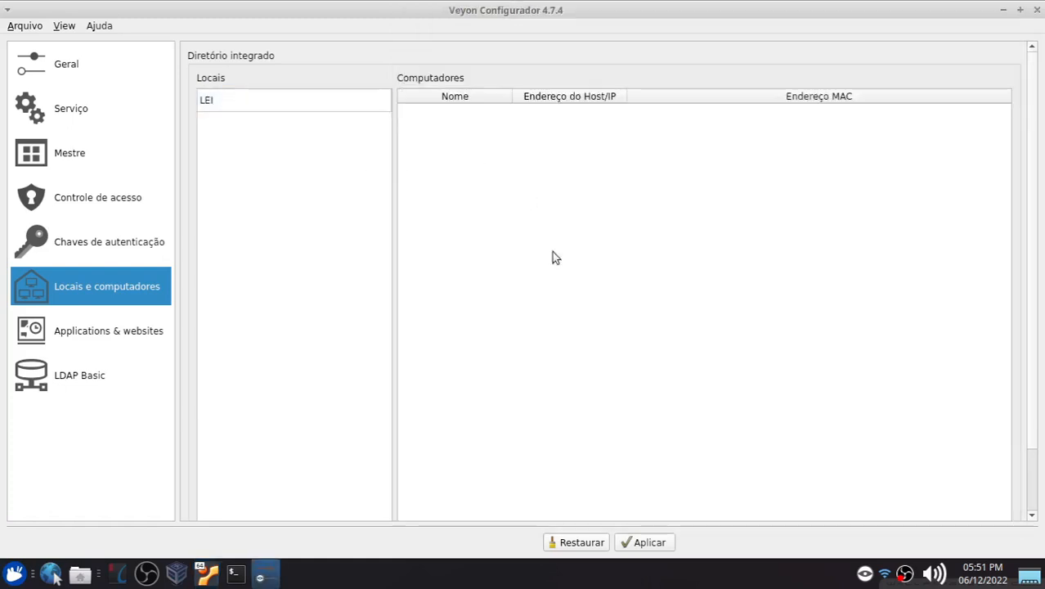
Step: Add a computer to the LEI location and name it PC 2
left_click_drag(1033, 187, 1028, 165)
left_click(407, 479)
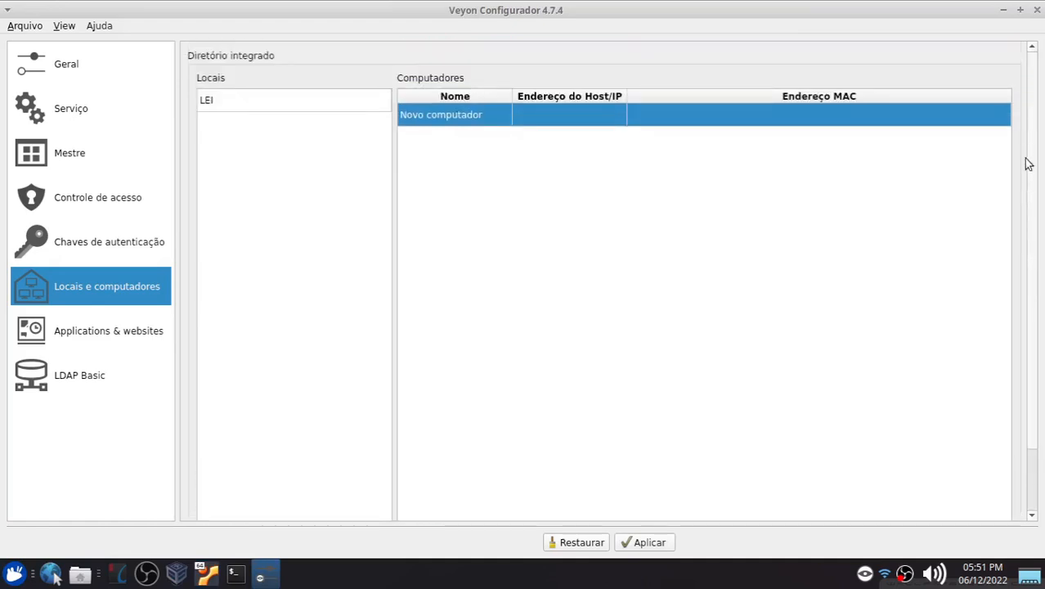
double_click(471, 115)
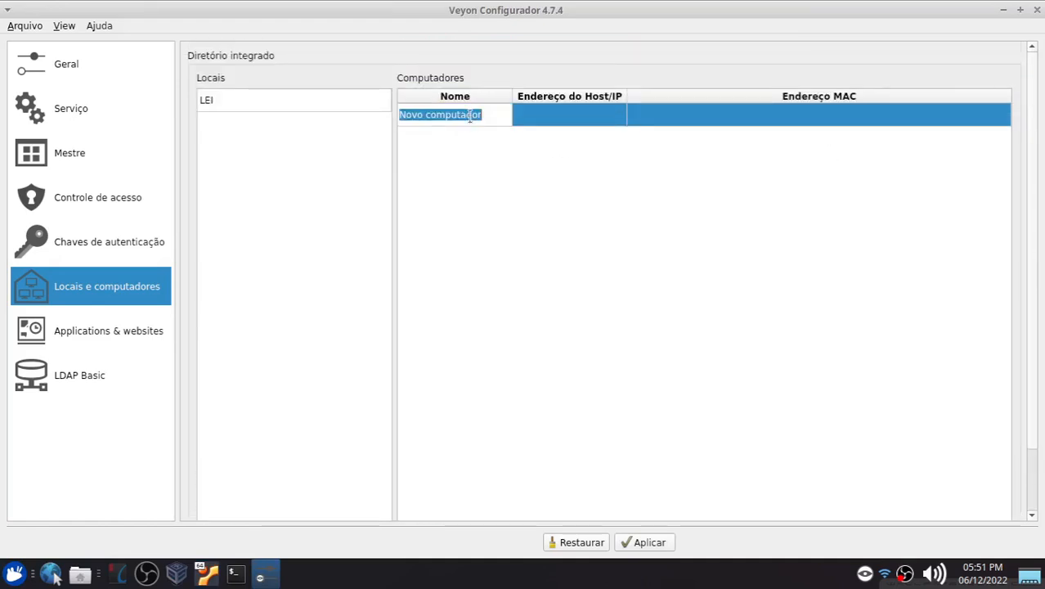
type("PC 2")
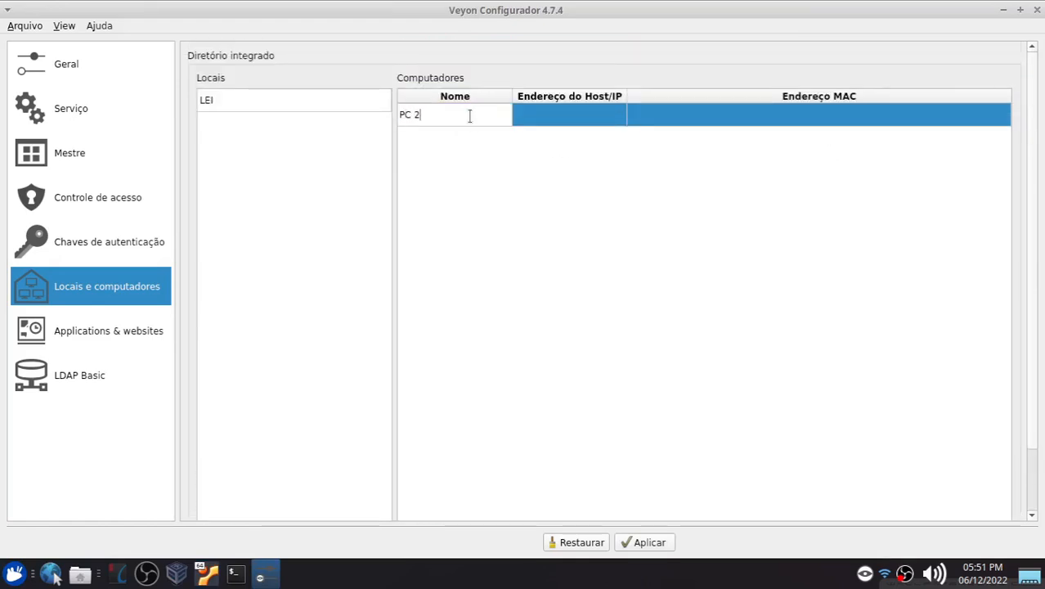
key("Return")
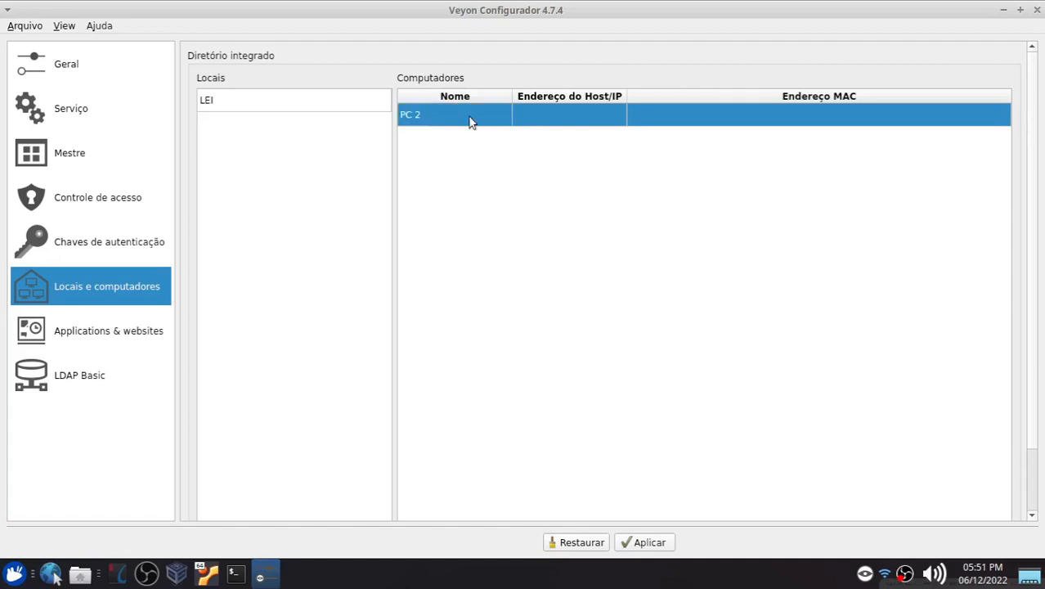
Step: Set PC 2's host address to vm22wx.local
double_click(539, 112)
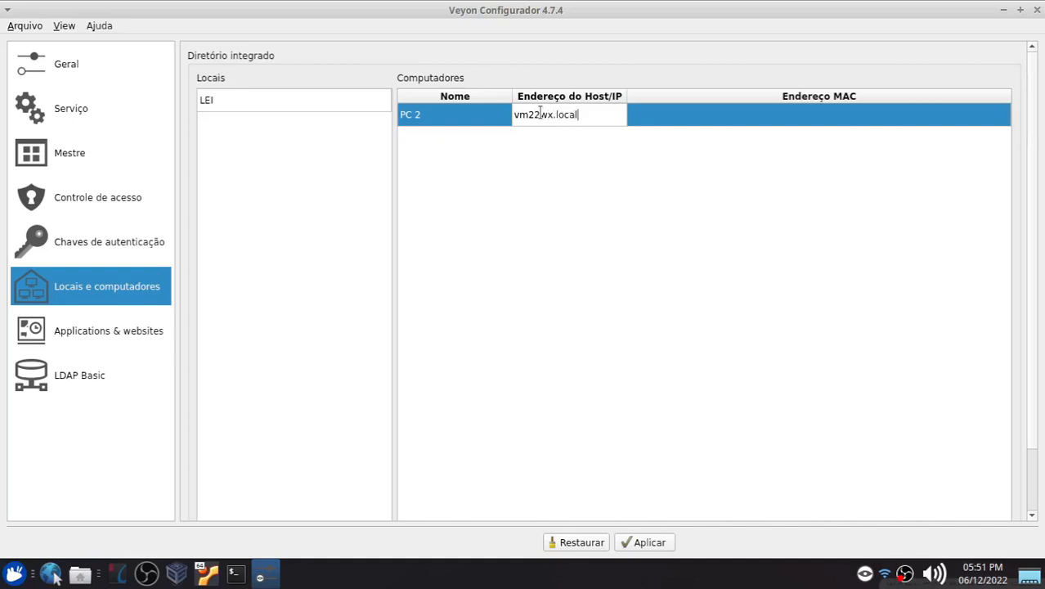
left_click_drag(552, 115, 581, 115)
left_click(584, 115)
key("Return")
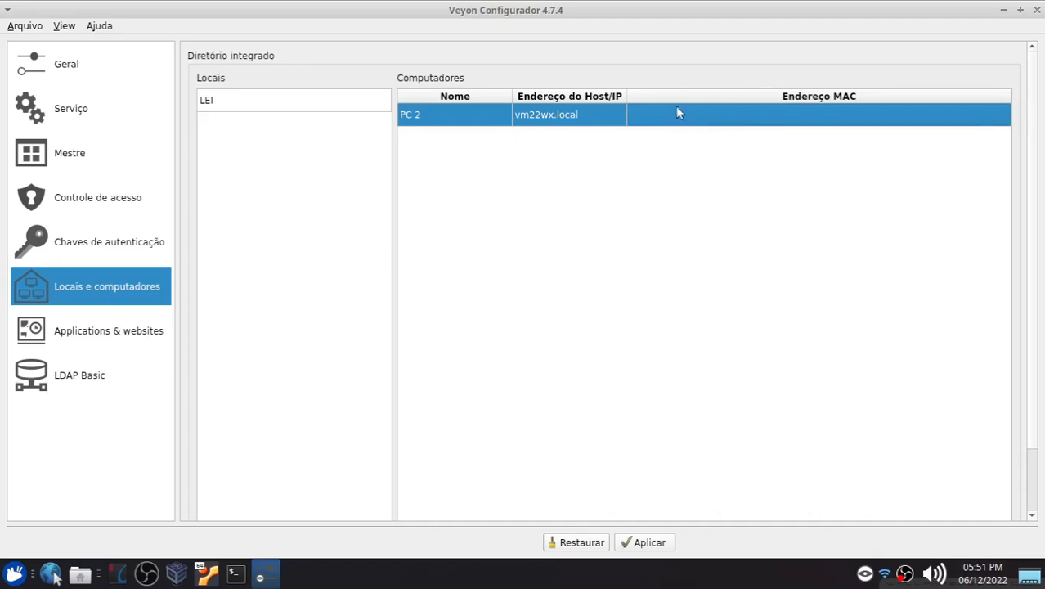
Step: Run ifconfig in the VM terminal and select the ethernet interface's MAC address
left_click(207, 575)
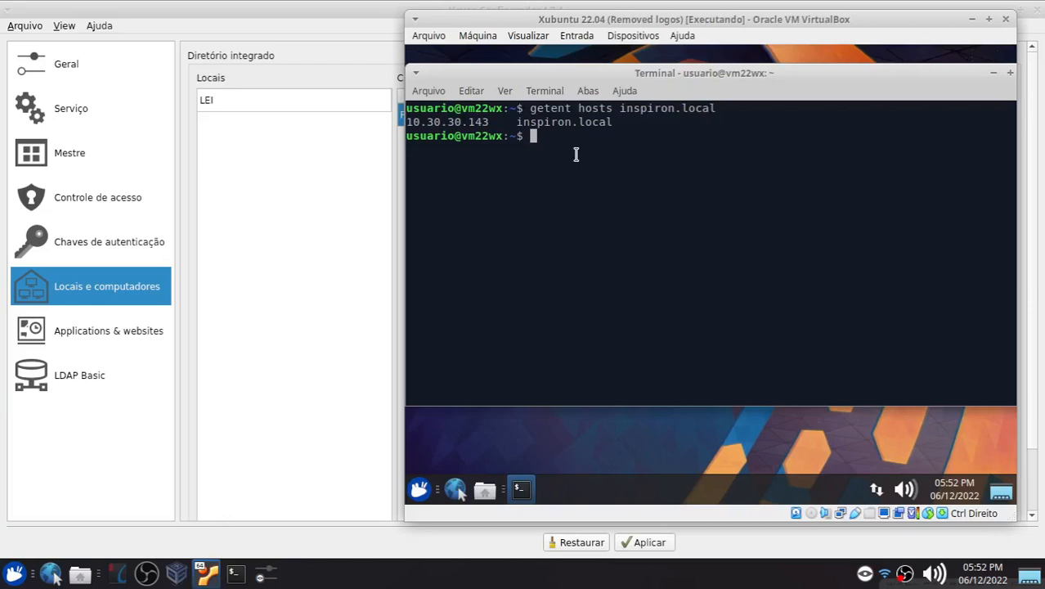
type("ifconfig")
key("Return")
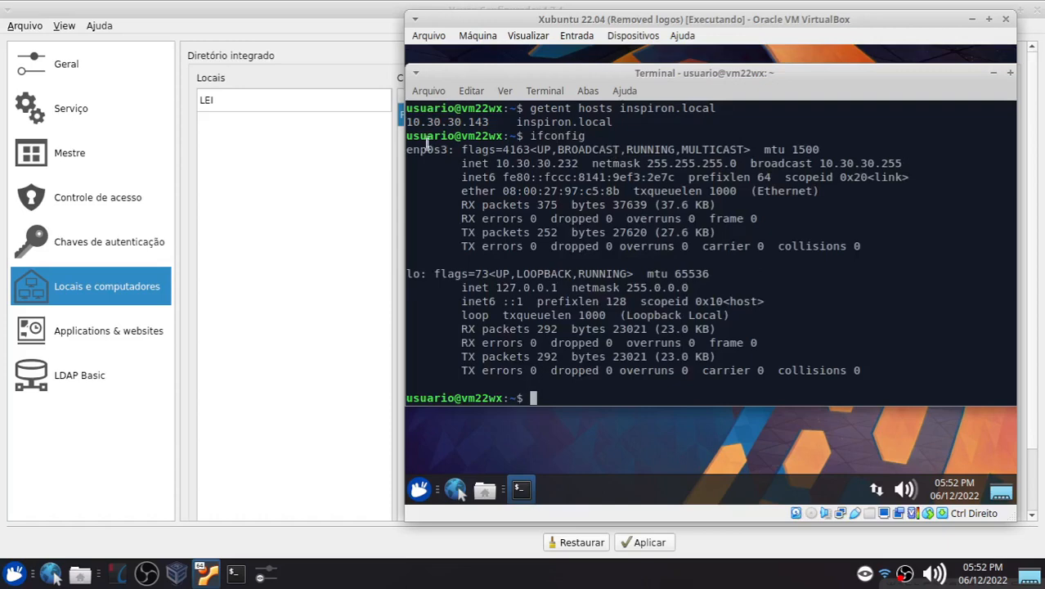
left_click_drag(505, 191, 615, 190)
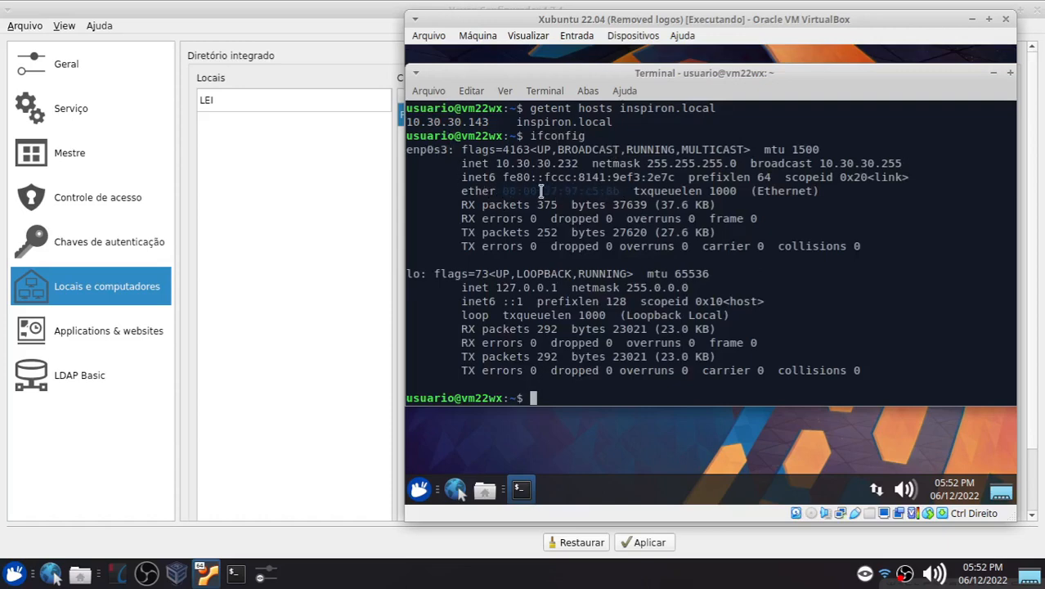
Step: Enter the VM's ethernet MAC address for computer PC 2 in the LEI location
left_click_drag(564, 23, 873, 44)
left_click_drag(779, 17, 448, 44)
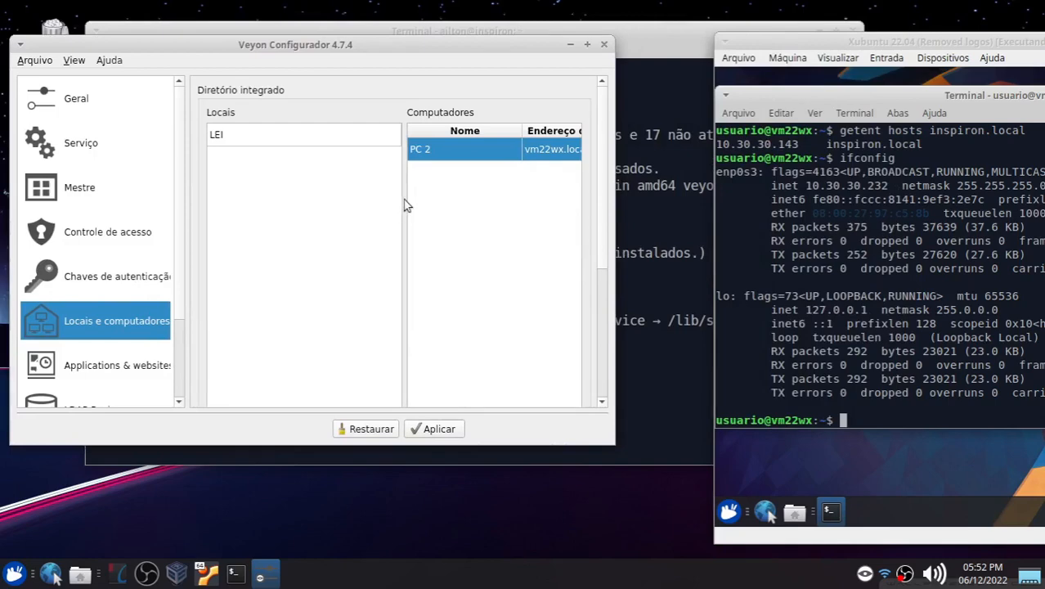
left_click_drag(603, 251, 593, 376)
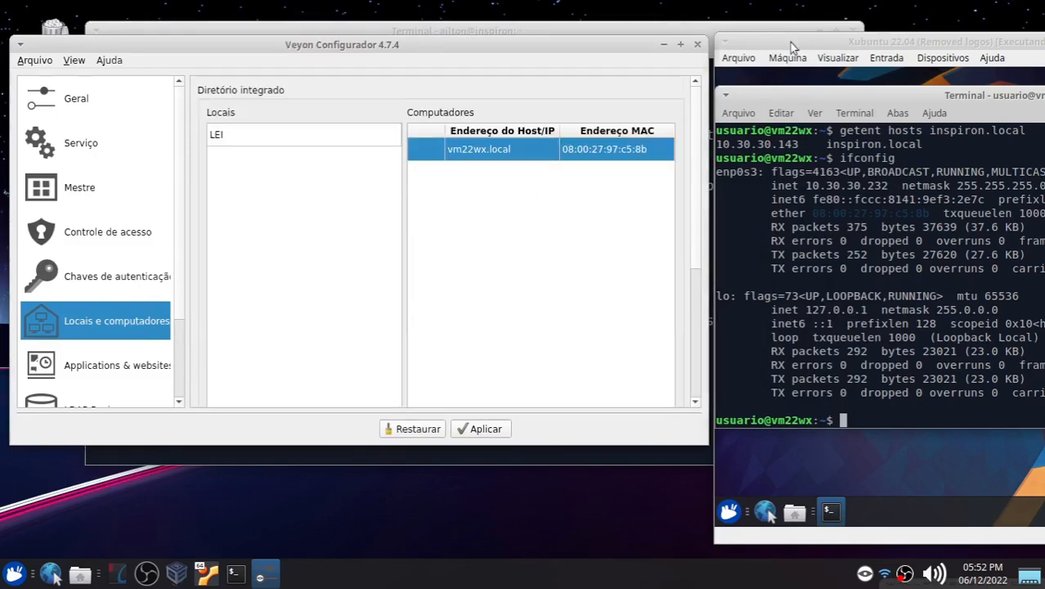
left_click_drag(791, 47, 440, 49)
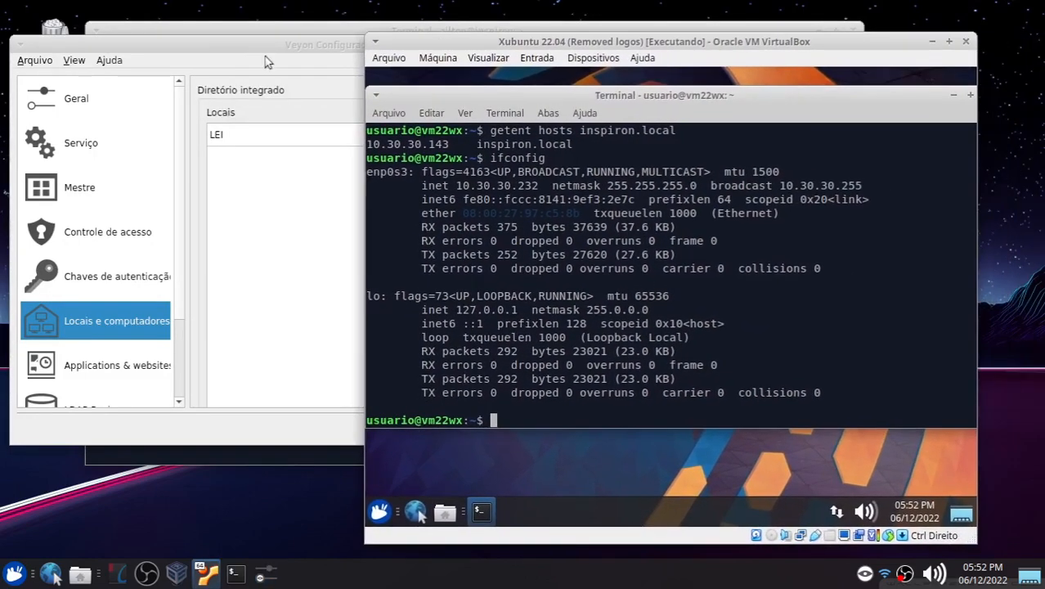
left_click(274, 51)
left_click(680, 45)
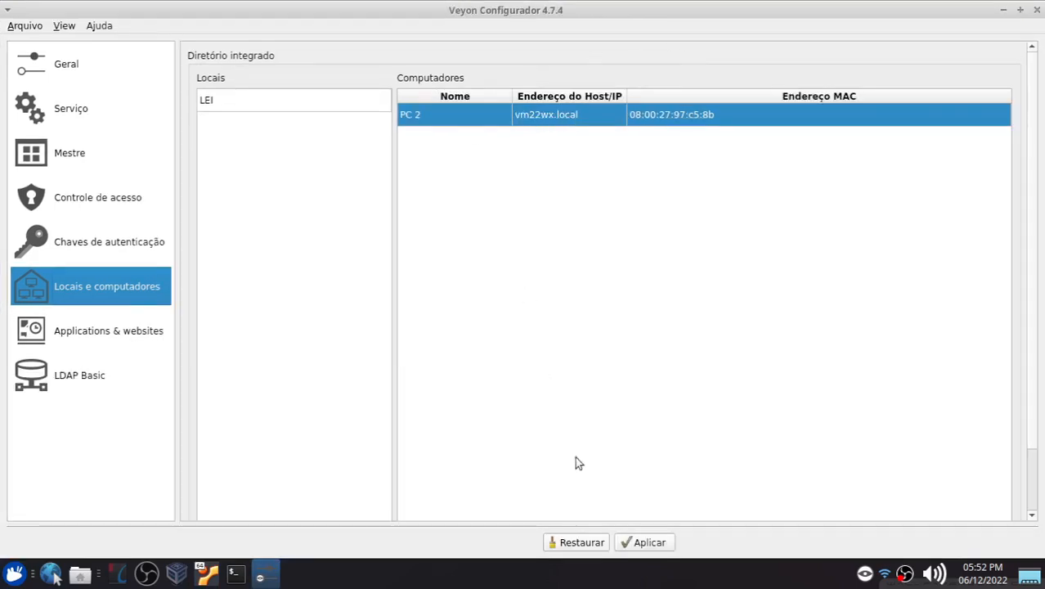
Step: Apply the configuration and agree to restart the Veyon service
left_click_drag(1037, 305, 1034, 379)
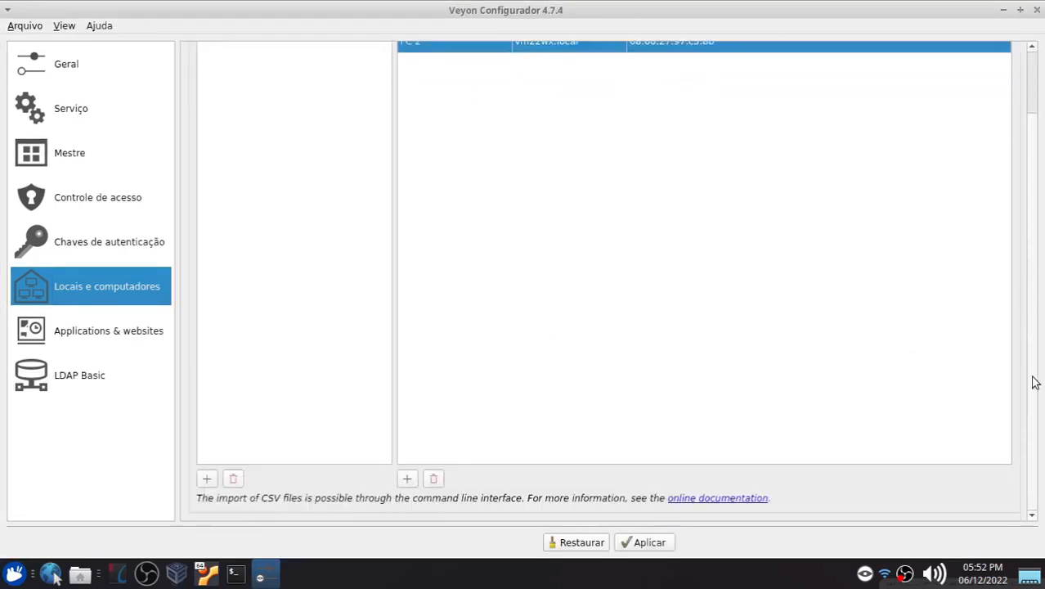
left_click(639, 543)
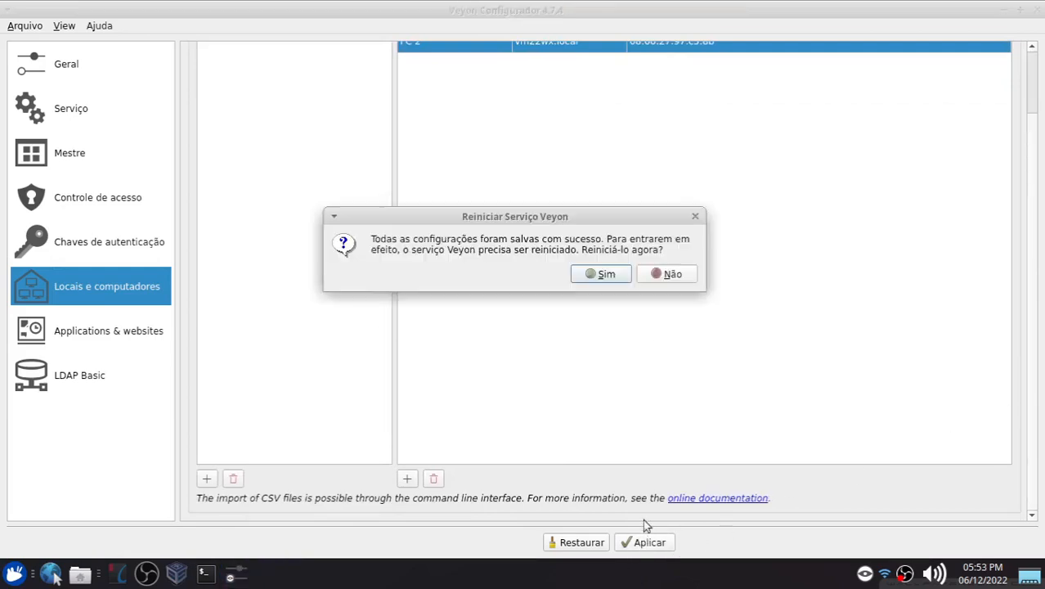
left_click(596, 276)
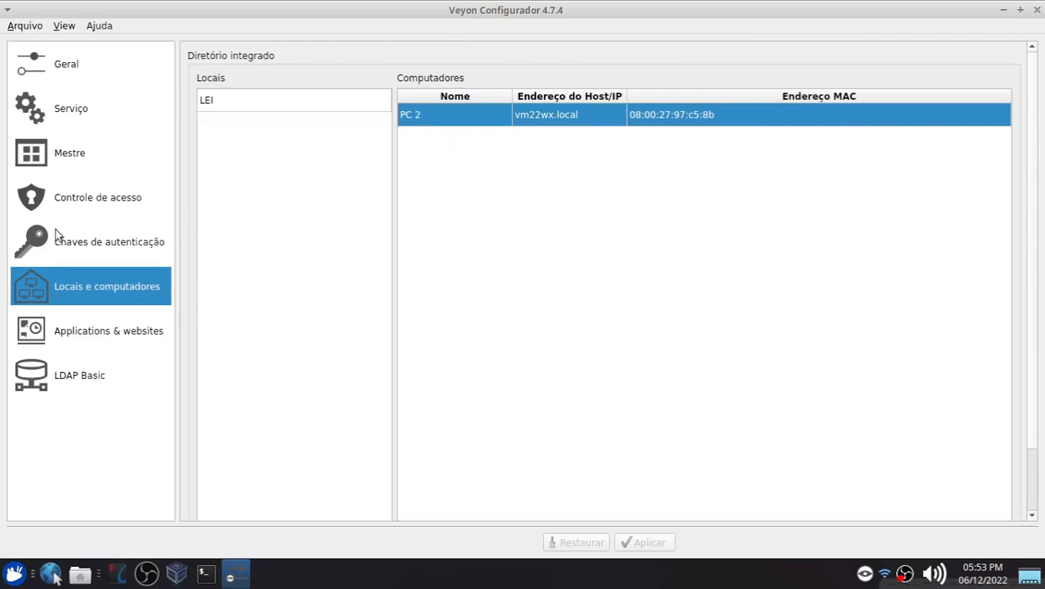
Step: Add a predefined application named Calculadora with the path mate-calc
left_click(87, 332)
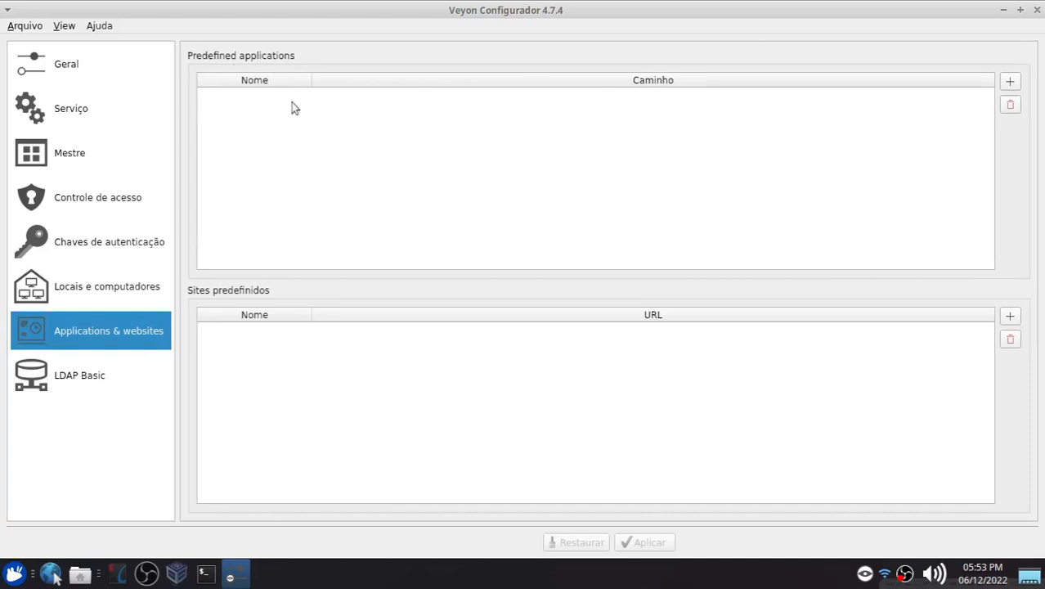
left_click(1009, 82)
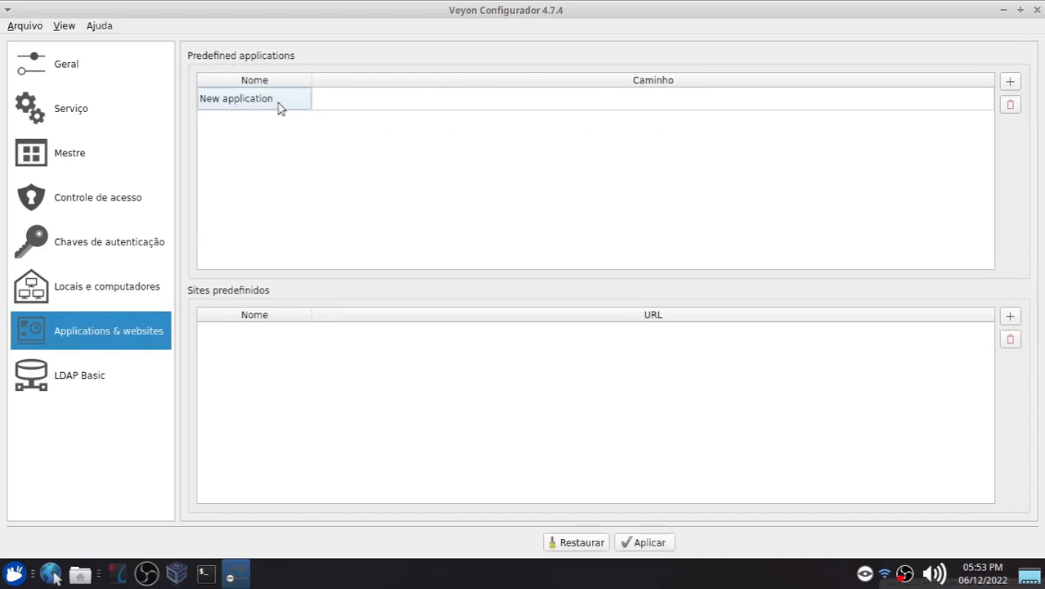
double_click(278, 101)
type("Calculadora")
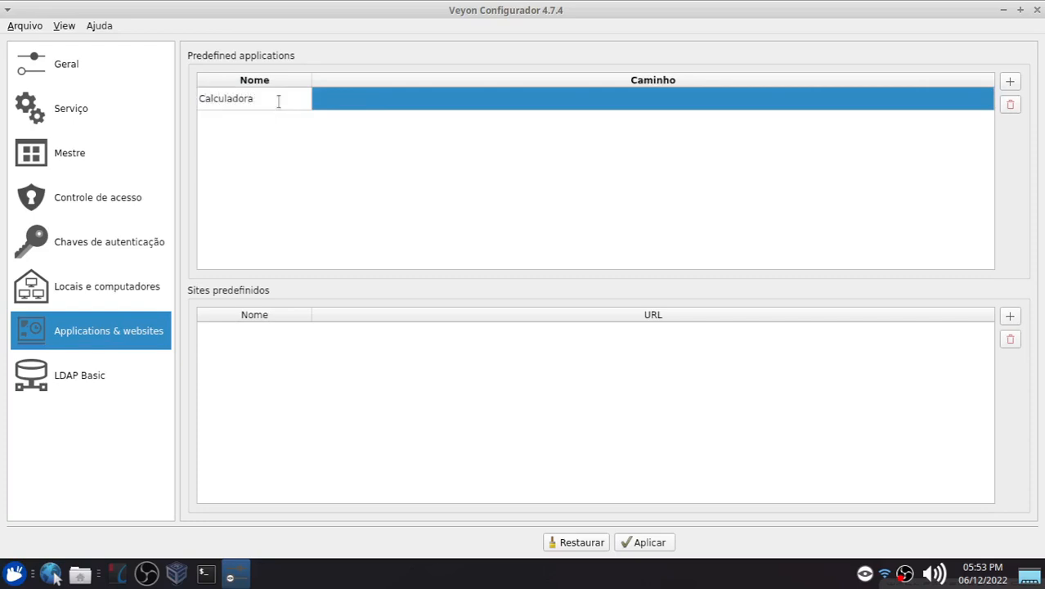
double_click(471, 93)
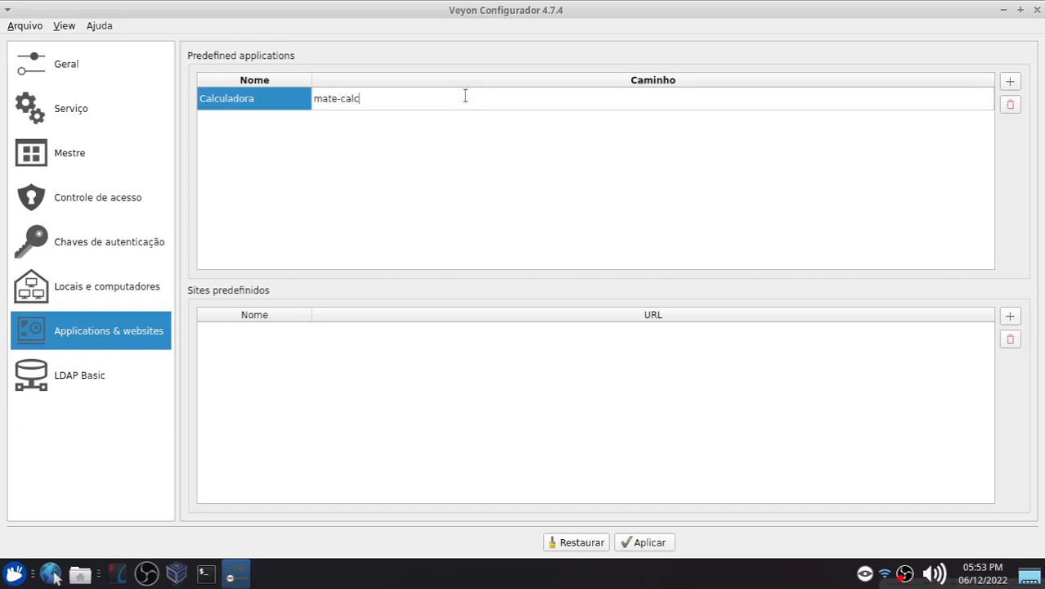
key("Return")
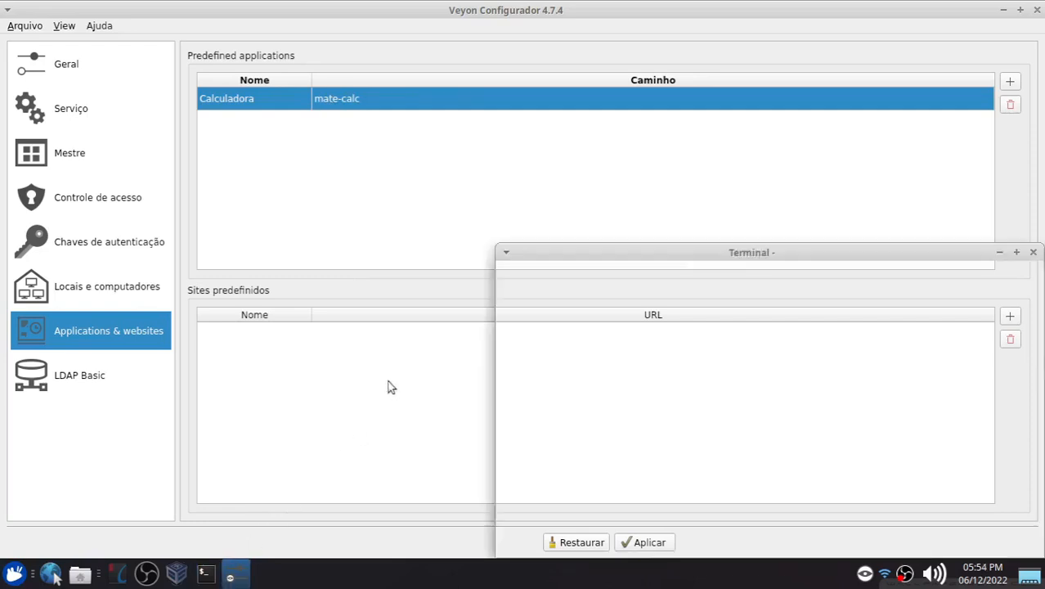
Step: Run mate-calc in a host terminal to test the command, then close the calculator and the terminal
key("ctrl+alt+t")
type("mate-calc")
key("Return")
left_click_drag(283, 262, 497, 205)
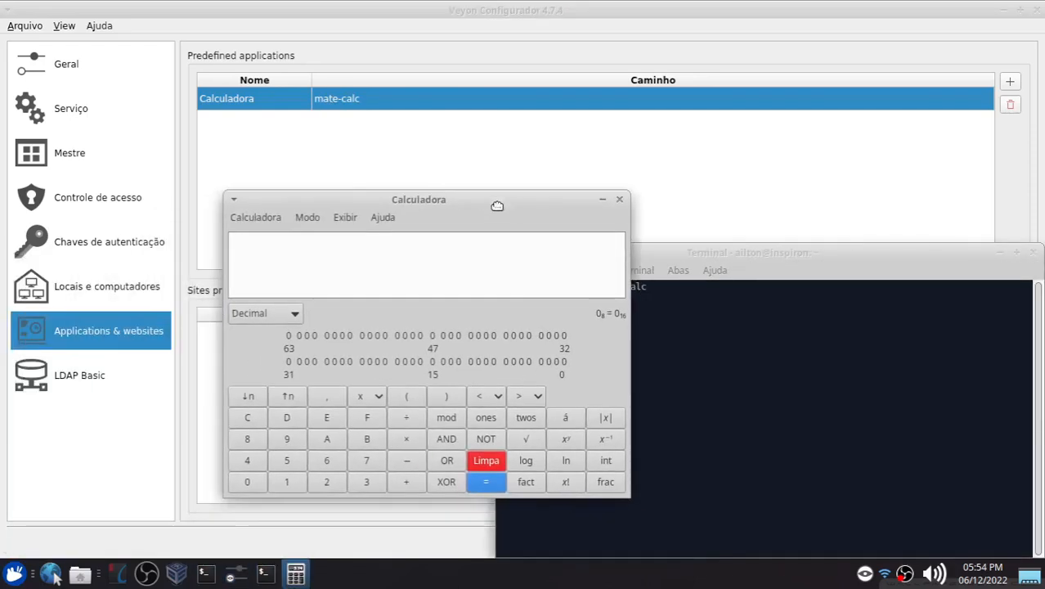
left_click(623, 204)
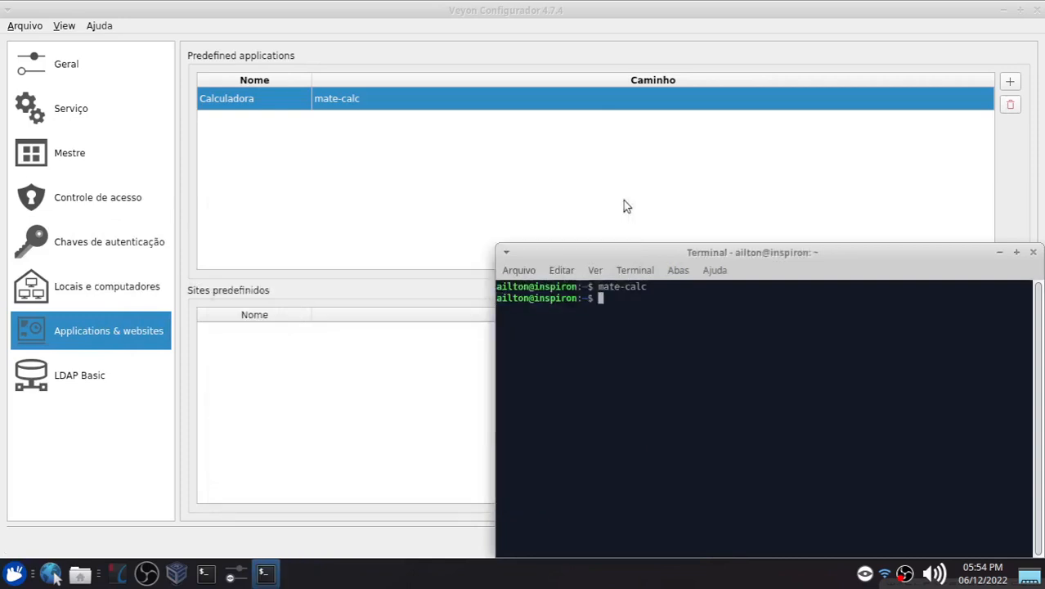
left_click(1032, 251)
left_click(446, 223)
left_click(278, 351)
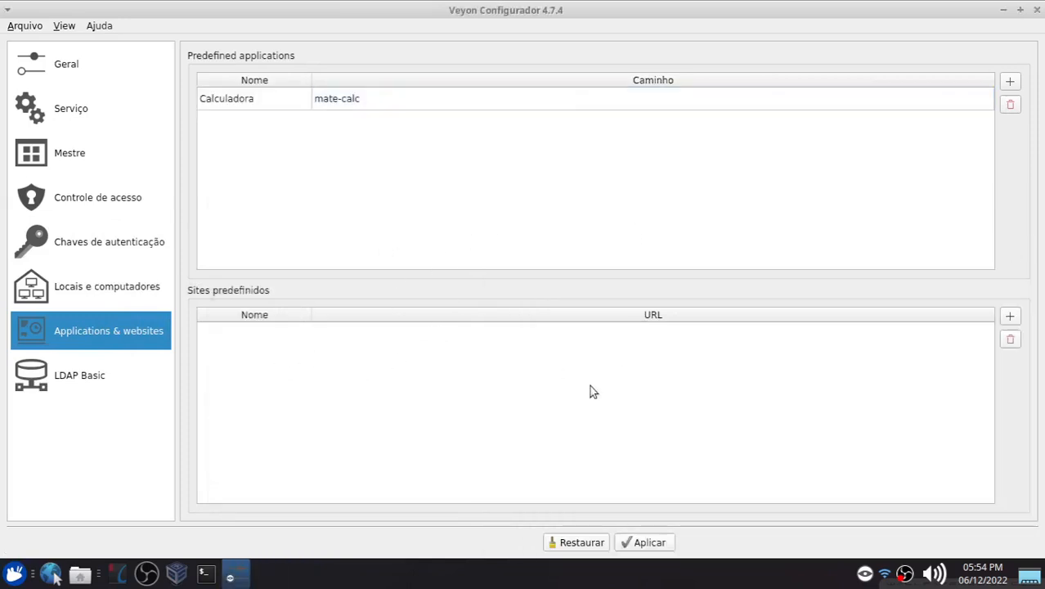
Step: Add a predefined website named Canal with the YouTube channel URL, then apply and restart the Veyon service
left_click(1009, 315)
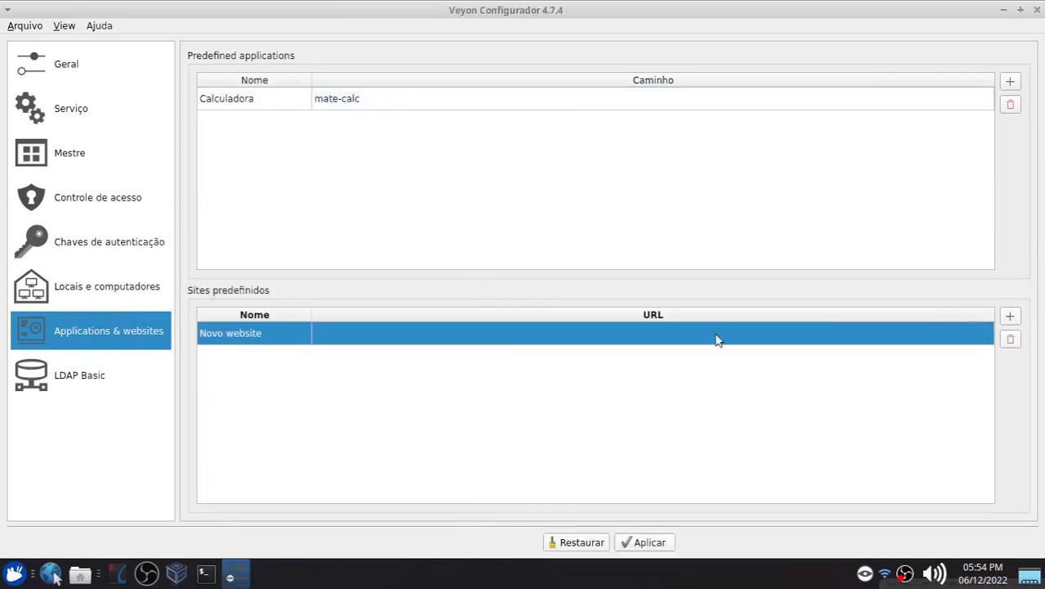
double_click(272, 335)
type("Ca")
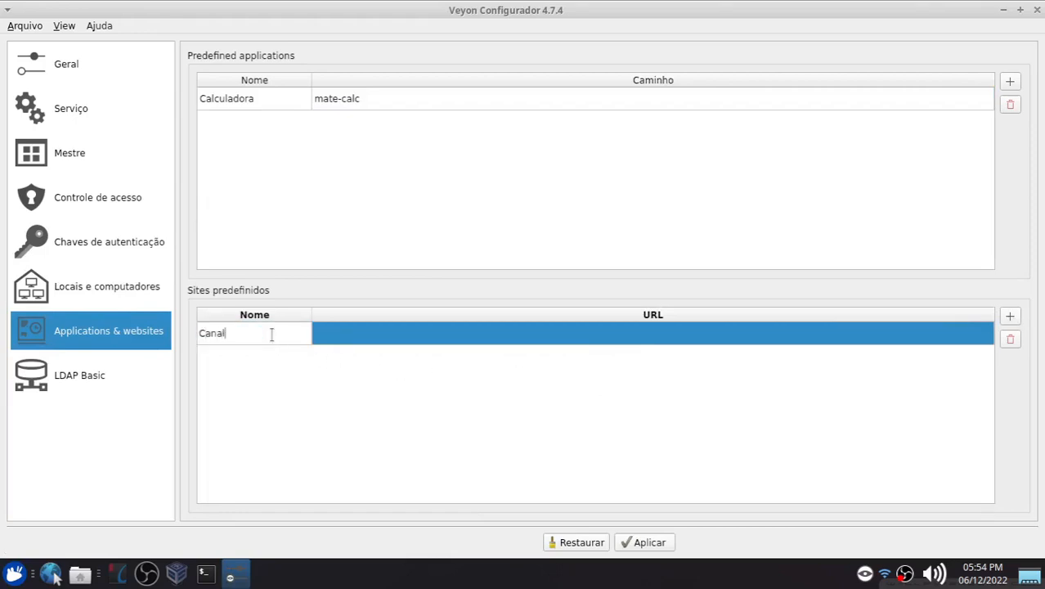
type("nal")
key("Return")
double_click(325, 331)
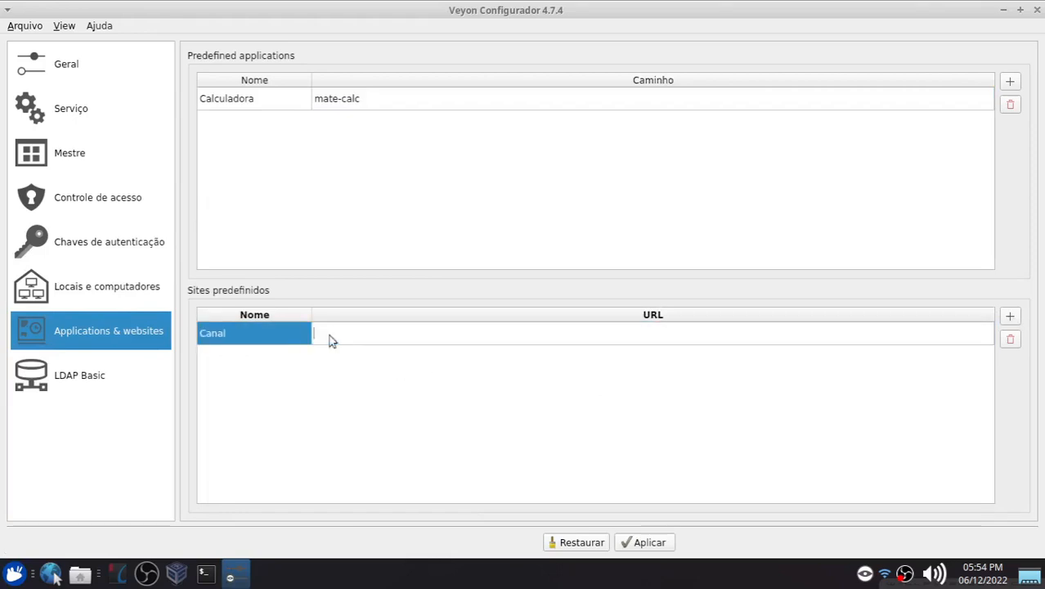
type("http://youtube.com/joseailtonti")
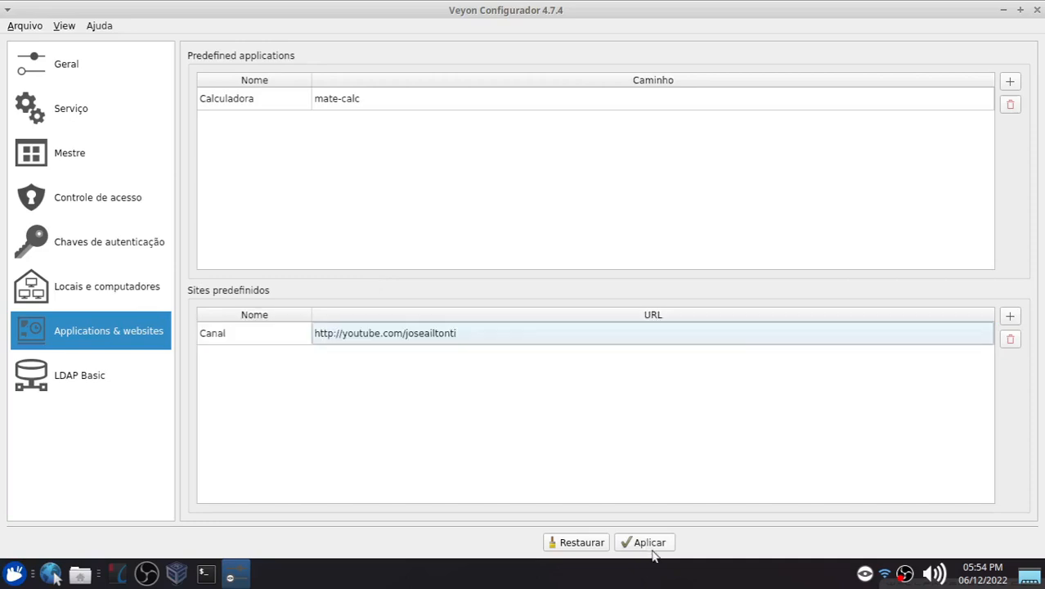
left_click(651, 548)
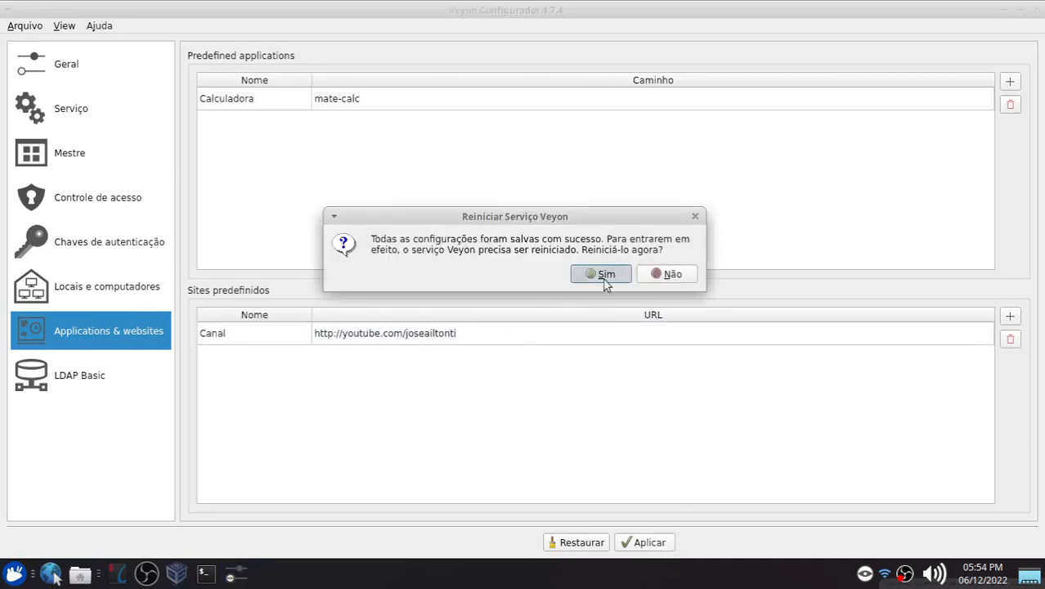
left_click(602, 274)
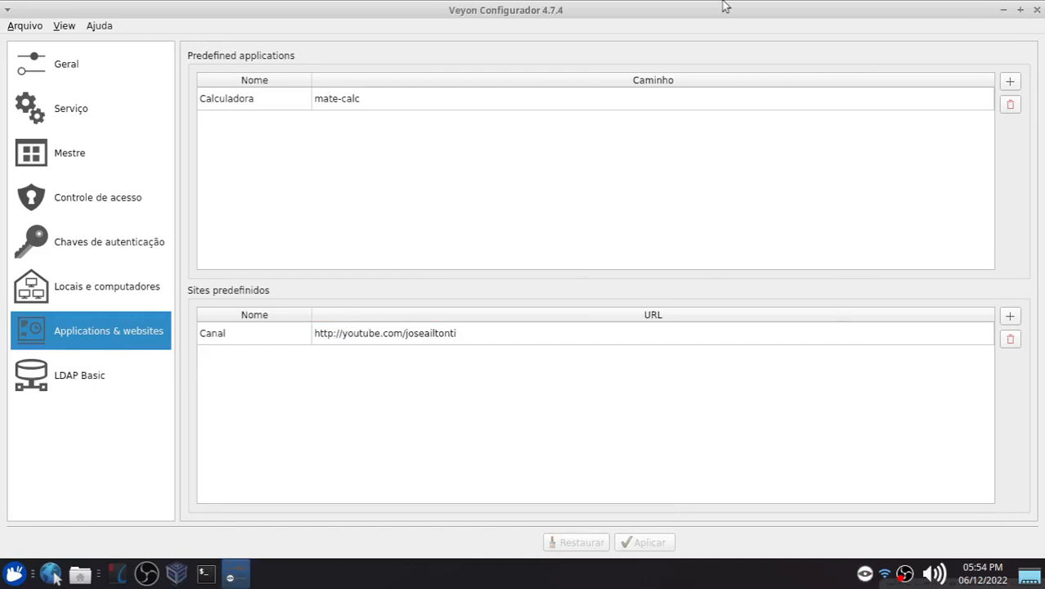
Step: Close the Veyon Configurator and dismiss the VirtualBox error window
left_click(112, 290)
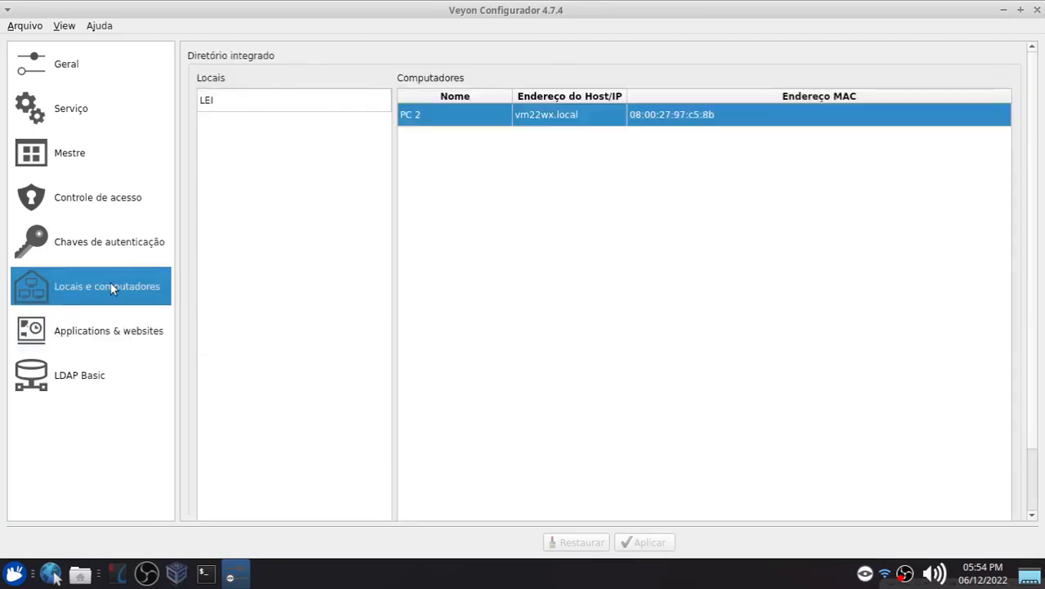
left_click(1035, 10)
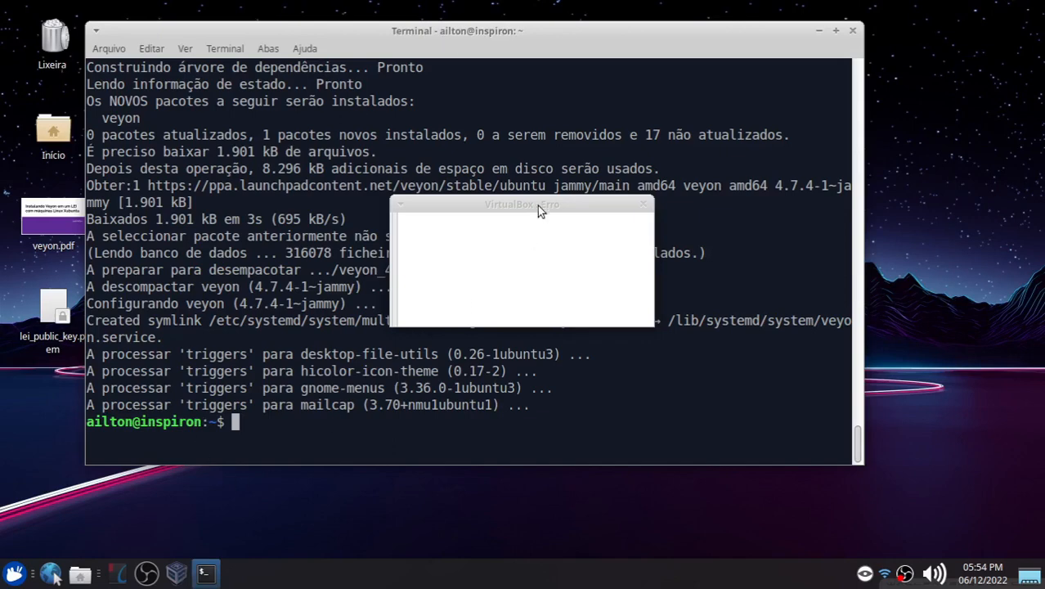
left_click_drag(578, 209, 649, 190)
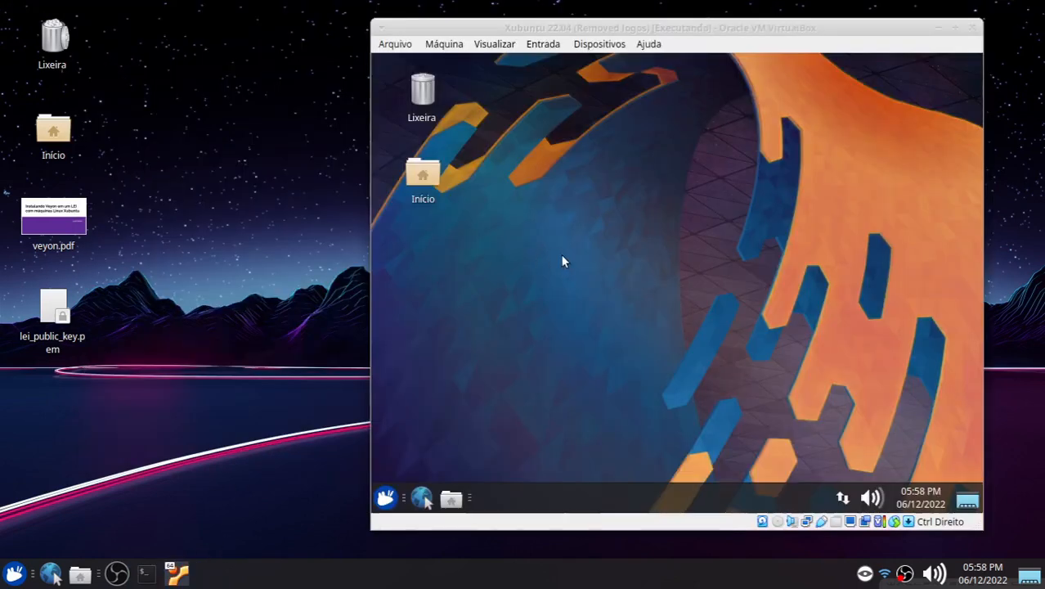
left_click(553, 328)
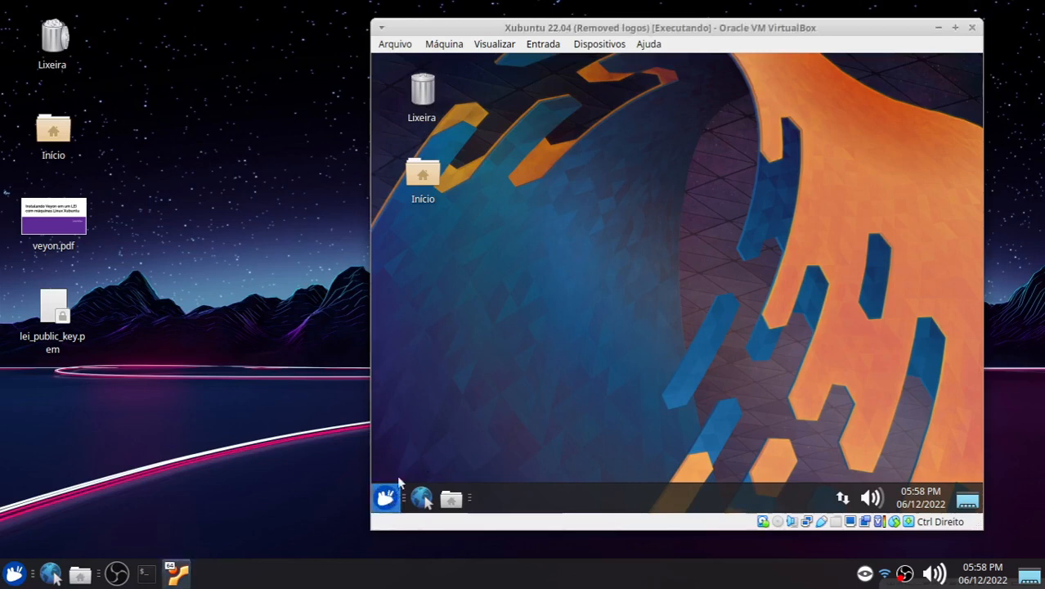
Step: Open a terminal in the Xubuntu VM, enlarge its font twice and maximize it
left_click(385, 497)
left_click(427, 166)
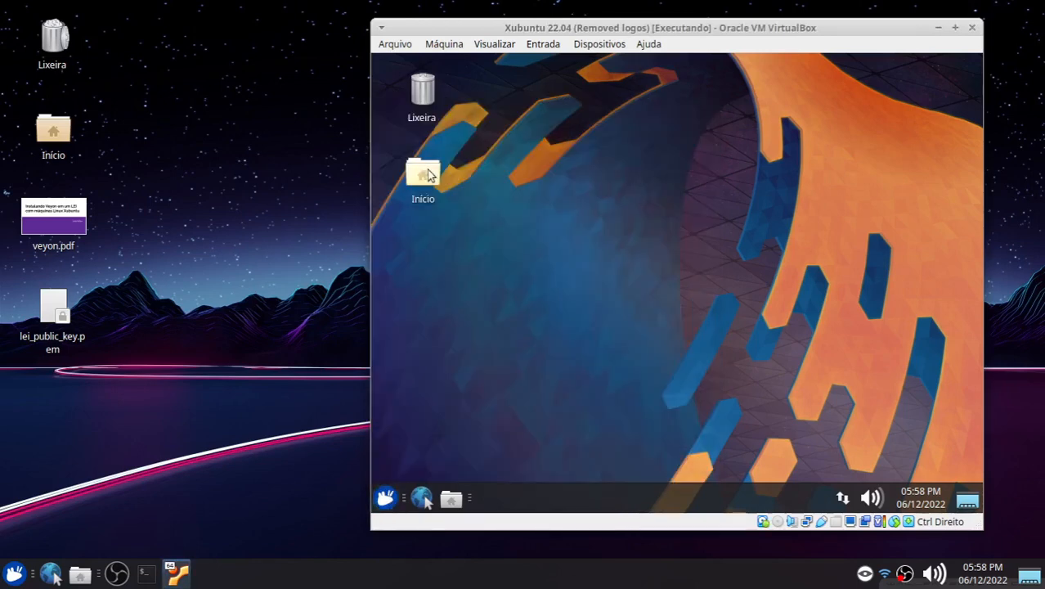
left_click_drag(596, 65, 656, 112)
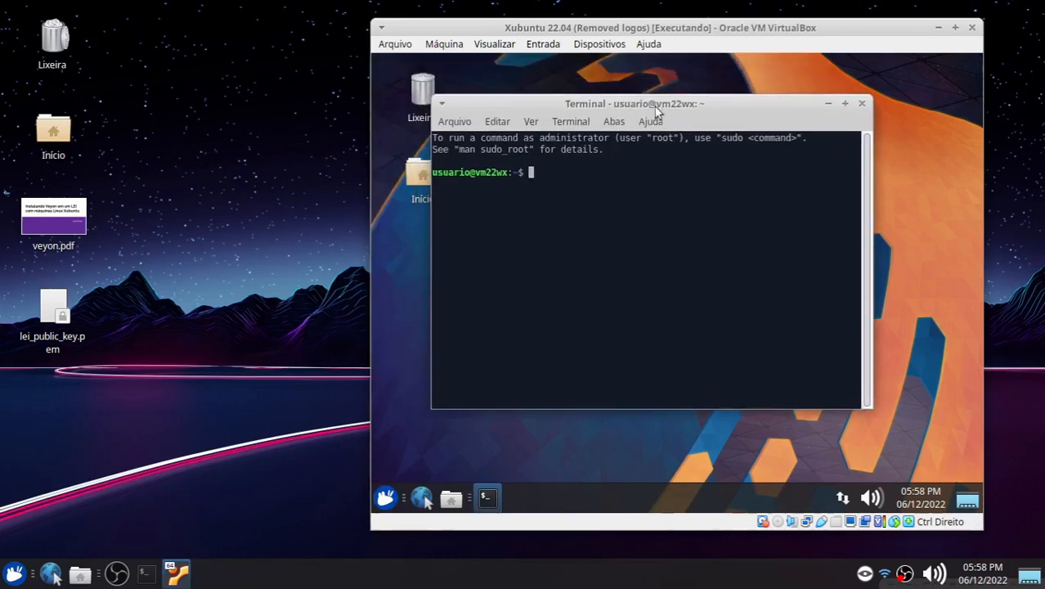
key("ctrl+plus")
key("ctrl+plus")
double_click(655, 107)
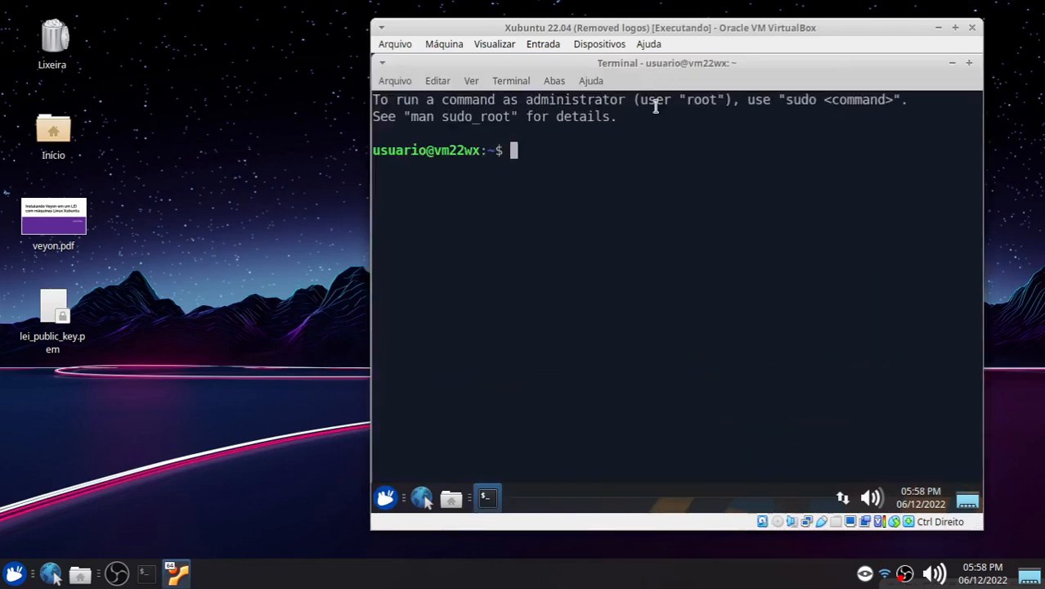
left_click(969, 65)
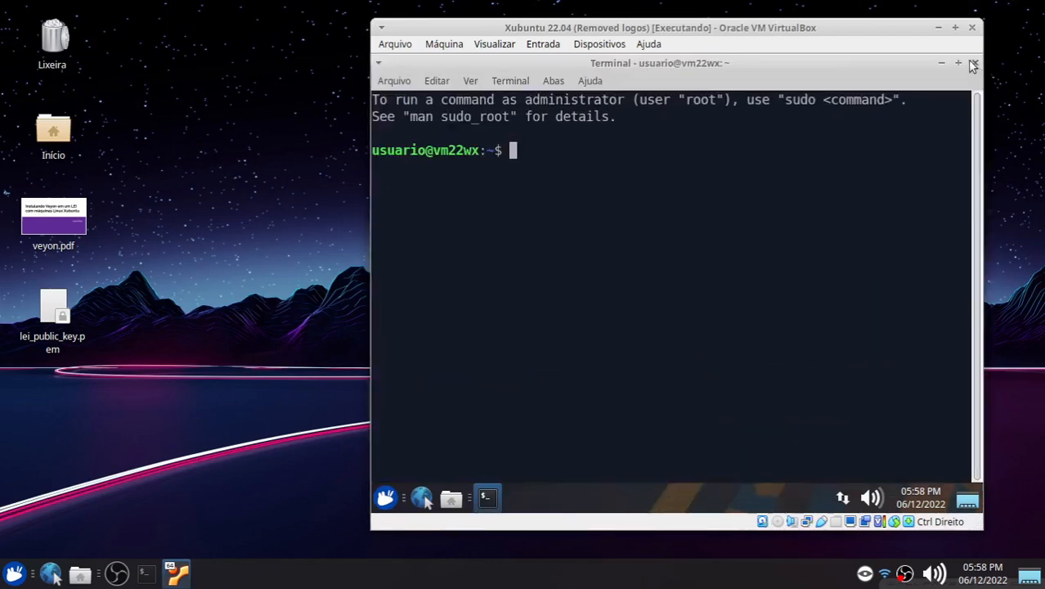
Step: Run getent hosts inspiron.local in the VM terminal to resolve the host's address
left_click(148, 574)
left_click_drag(317, 32, 254, 76)
left_click(809, 180)
type("get")
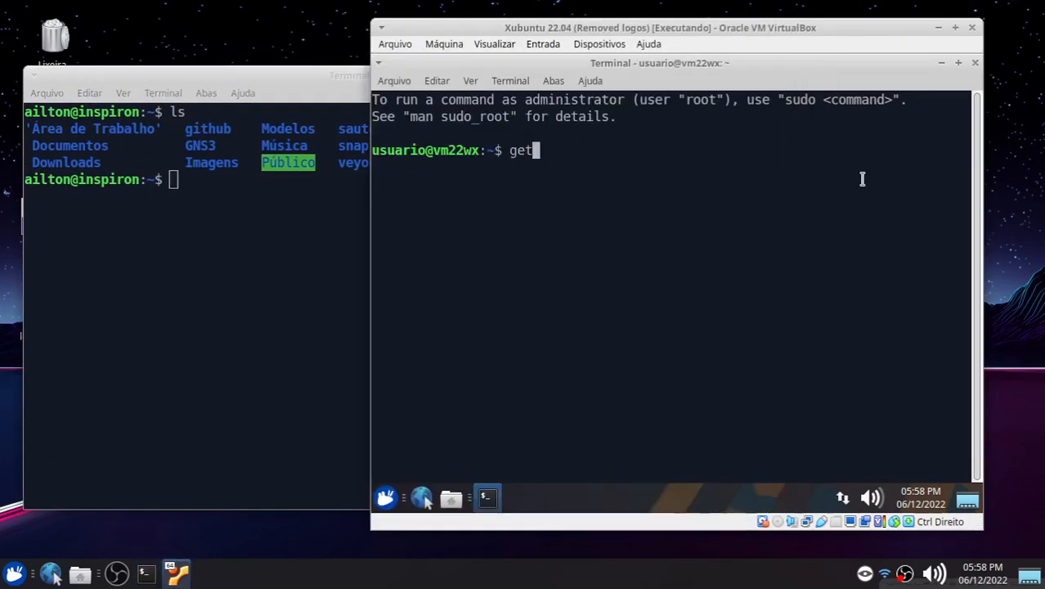
type("ent hosts ")
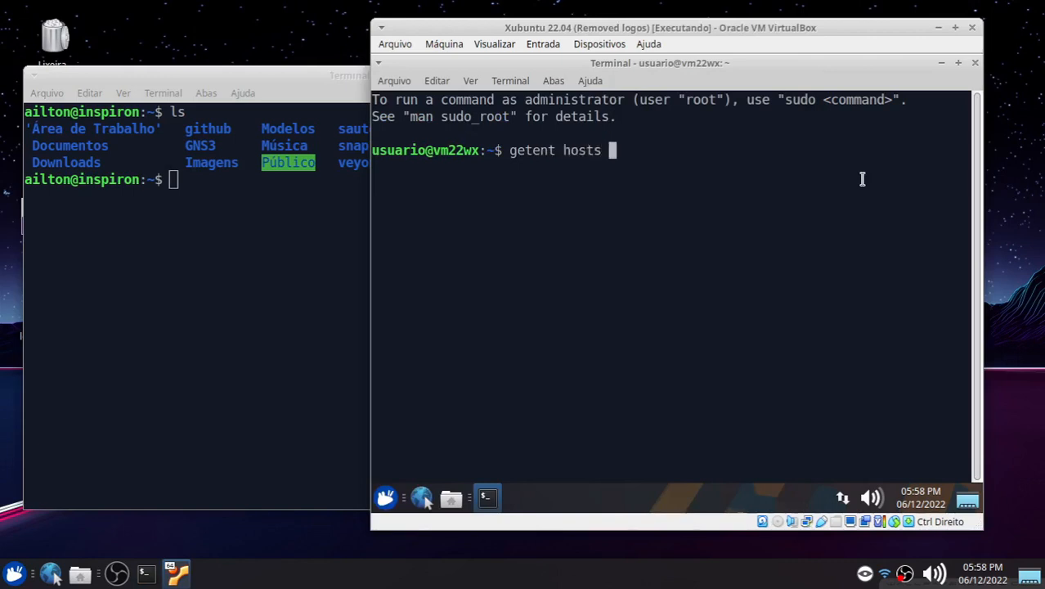
type("inspiron")
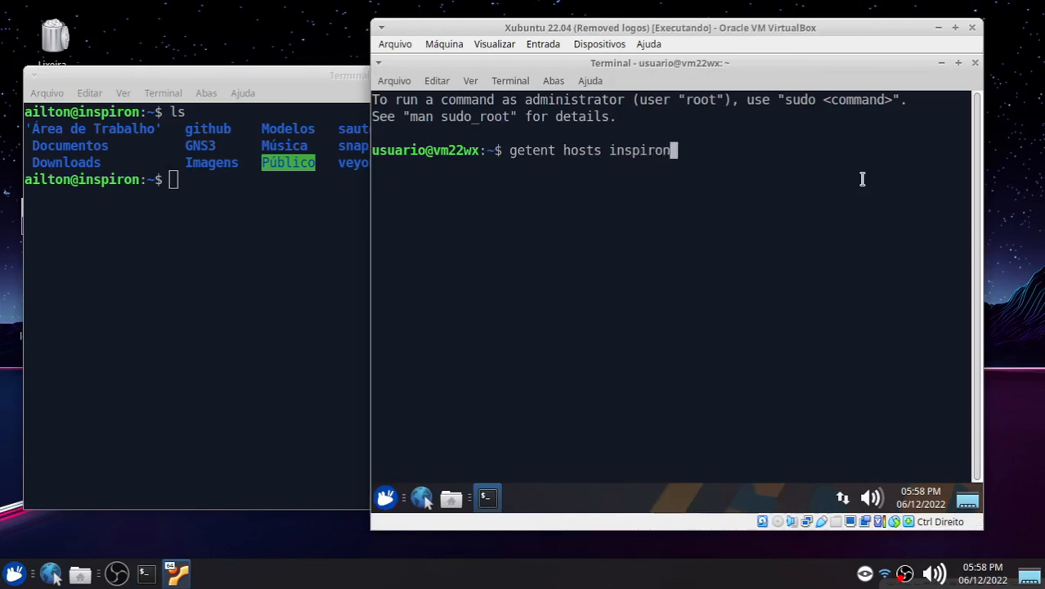
type(".local")
key("Return")
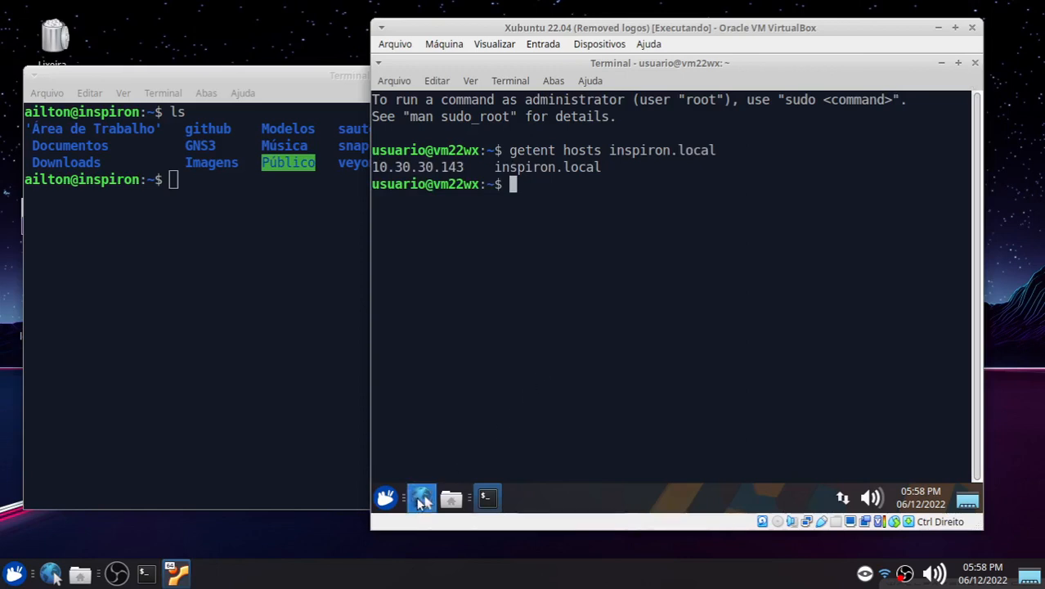
left_click_drag(562, 31, 585, 31)
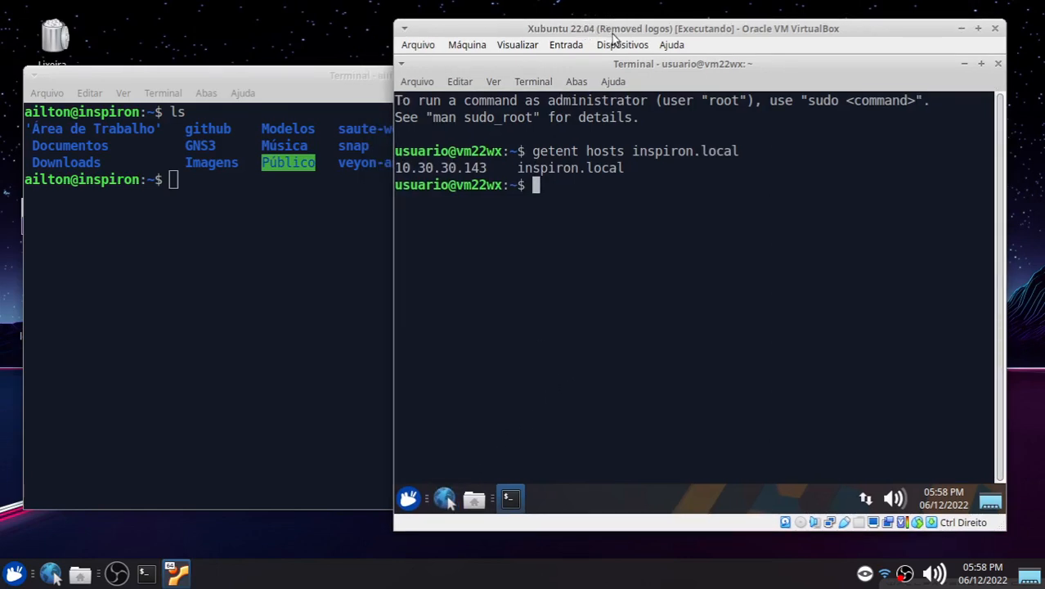
left_click_drag(635, 30, 651, 28)
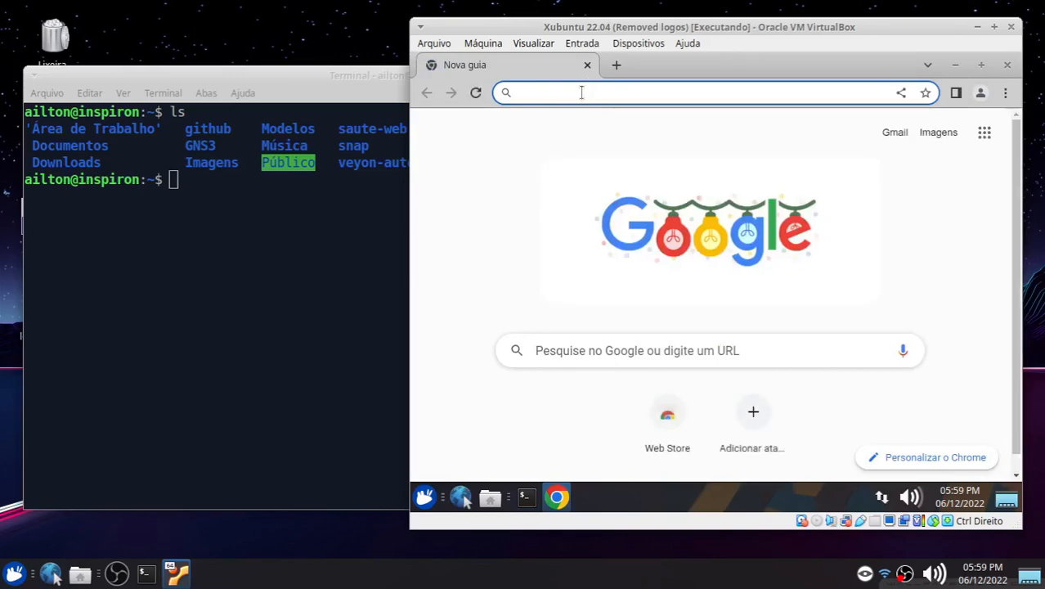
Step: Search the web for veyon in the VM browser and open the Veyon for Ubuntu PPA page from the Linux downloads
type("veyon")
key("Return")
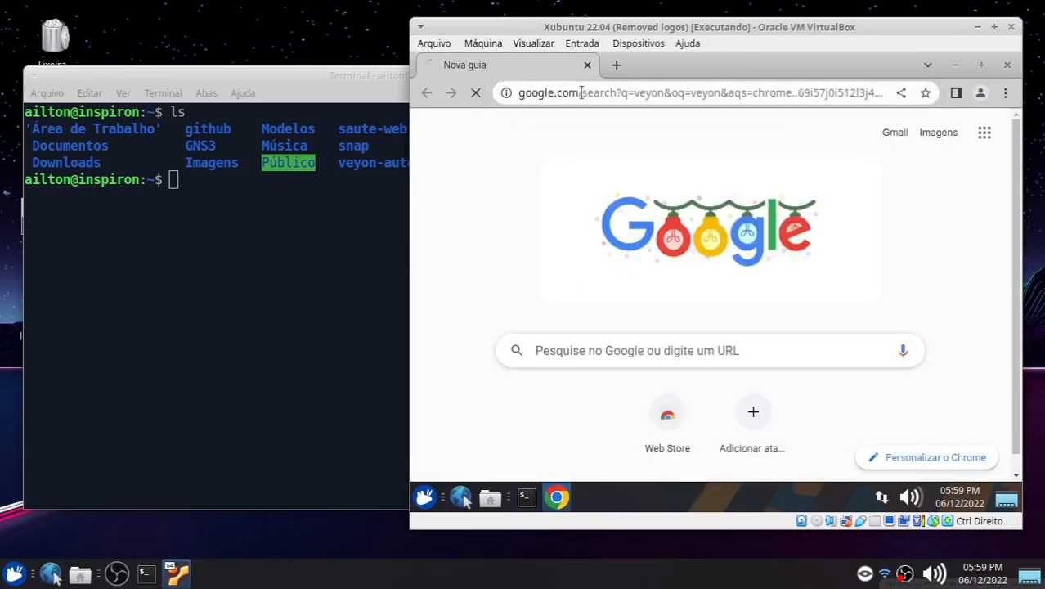
left_click(473, 279)
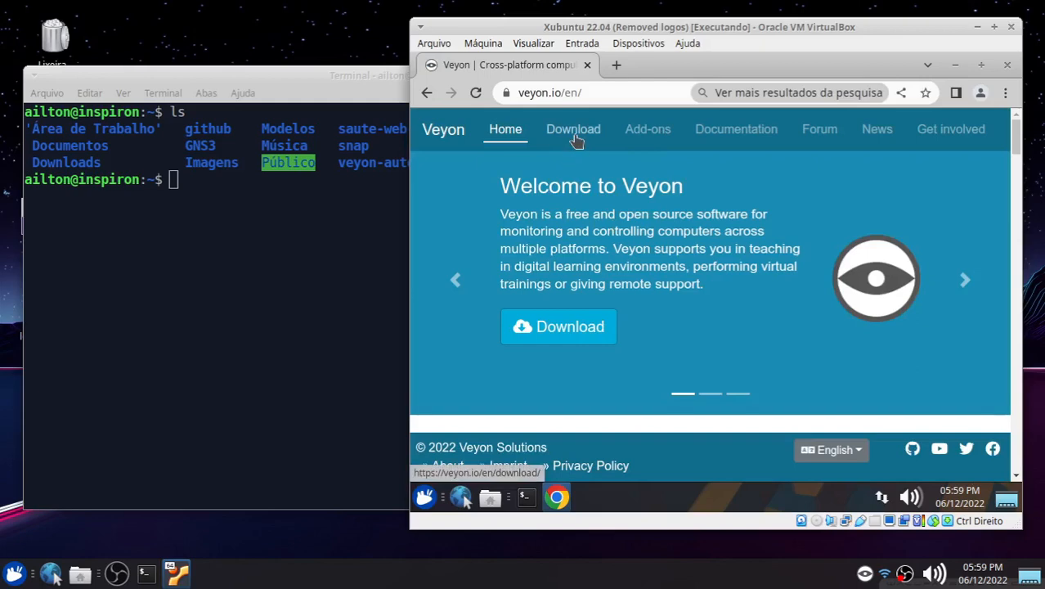
left_click(574, 132)
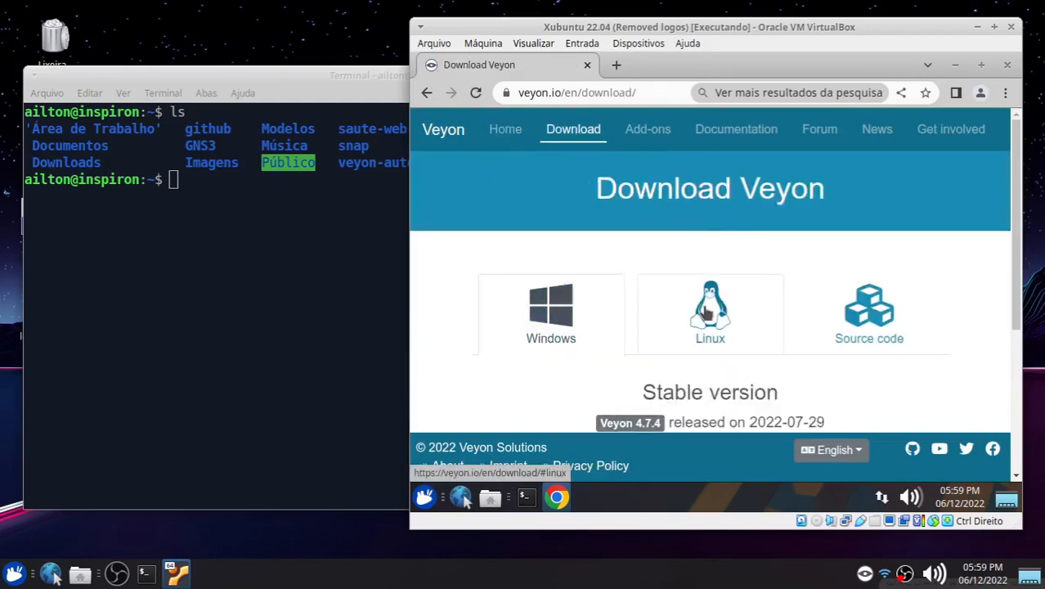
left_click(707, 320)
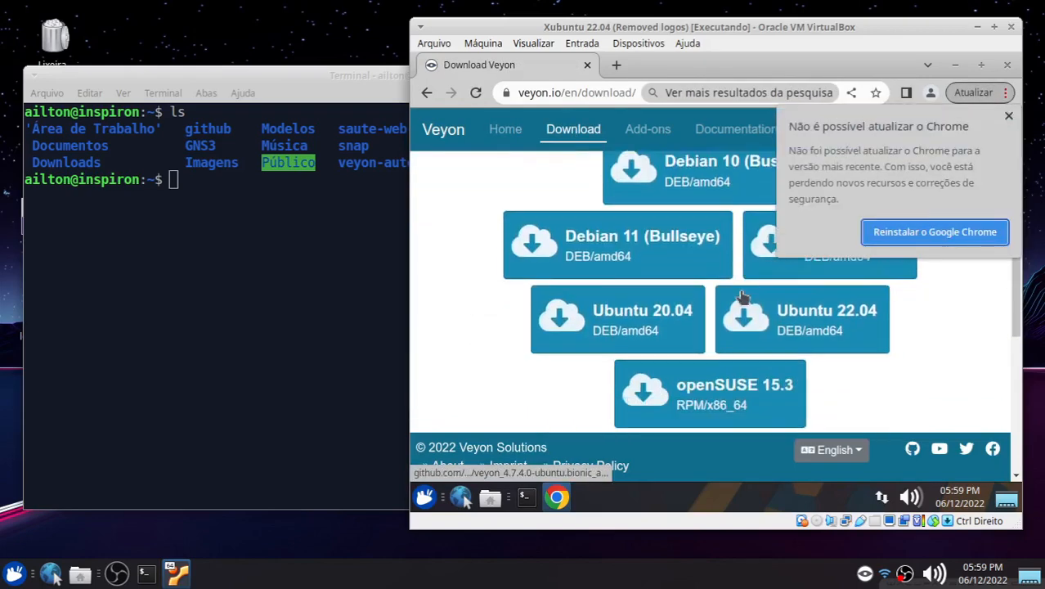
left_click(1008, 118)
scroll(844, 373, "down", 4)
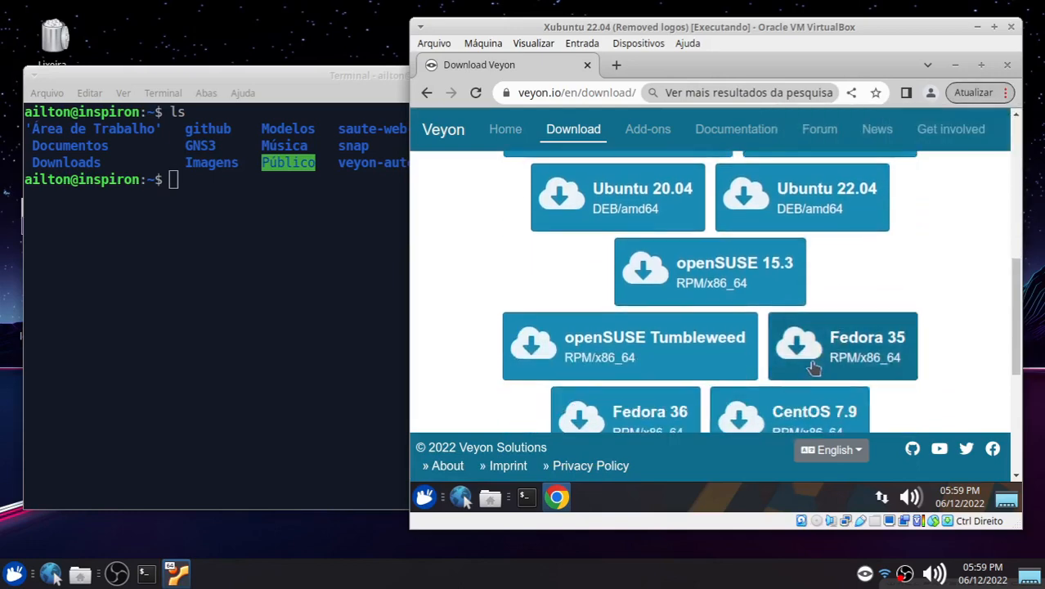
left_click(712, 362)
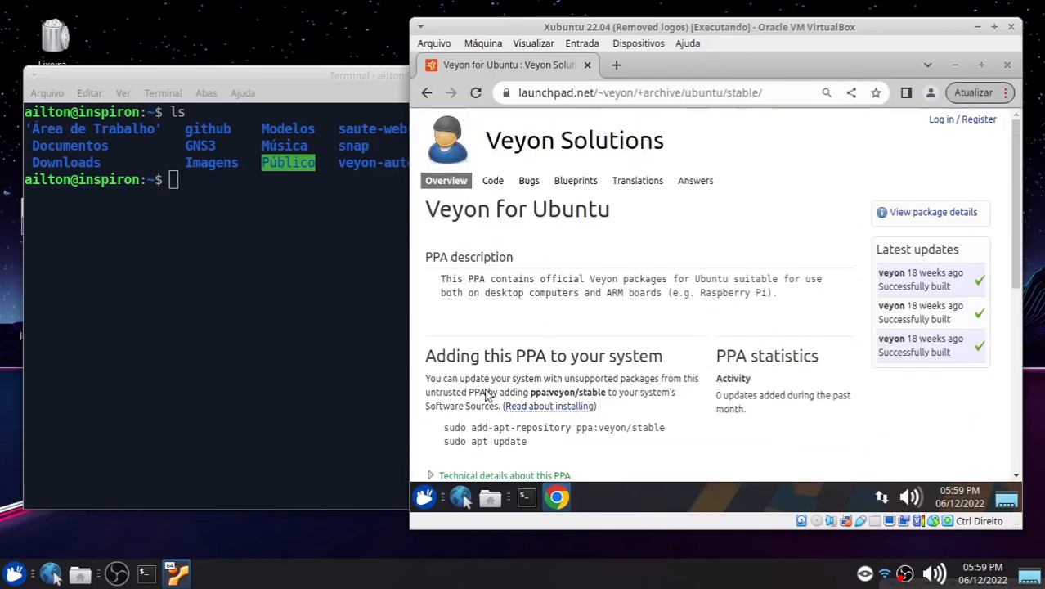
Step: Copy the sudo add-apt-repository ppa:veyon/stable command and run it in the VM terminal, entering the sudo password
left_click_drag(443, 430, 675, 430)
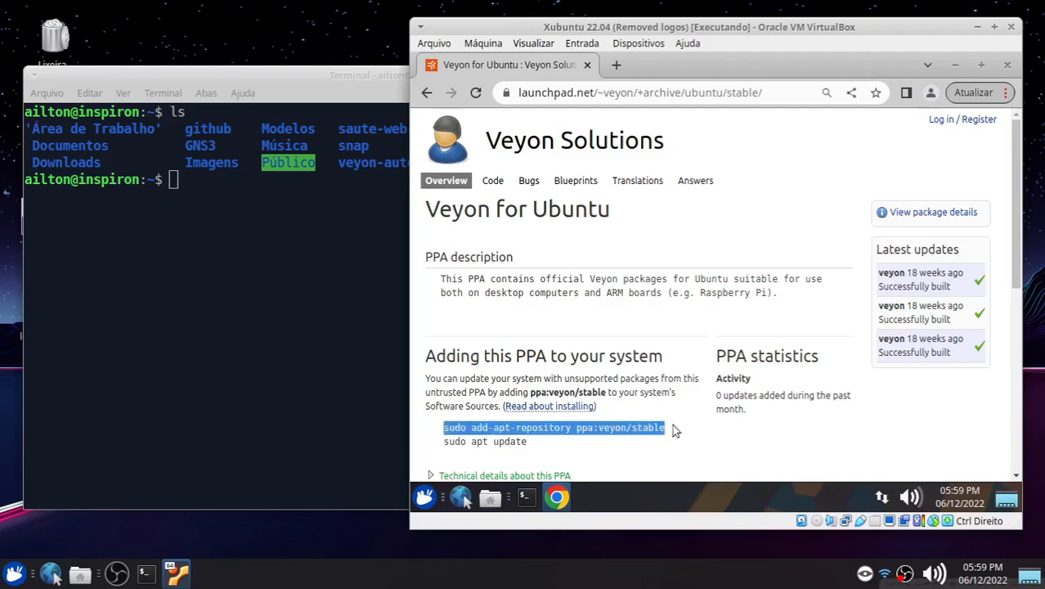
right_click(618, 431)
left_click(652, 329)
left_click(526, 496)
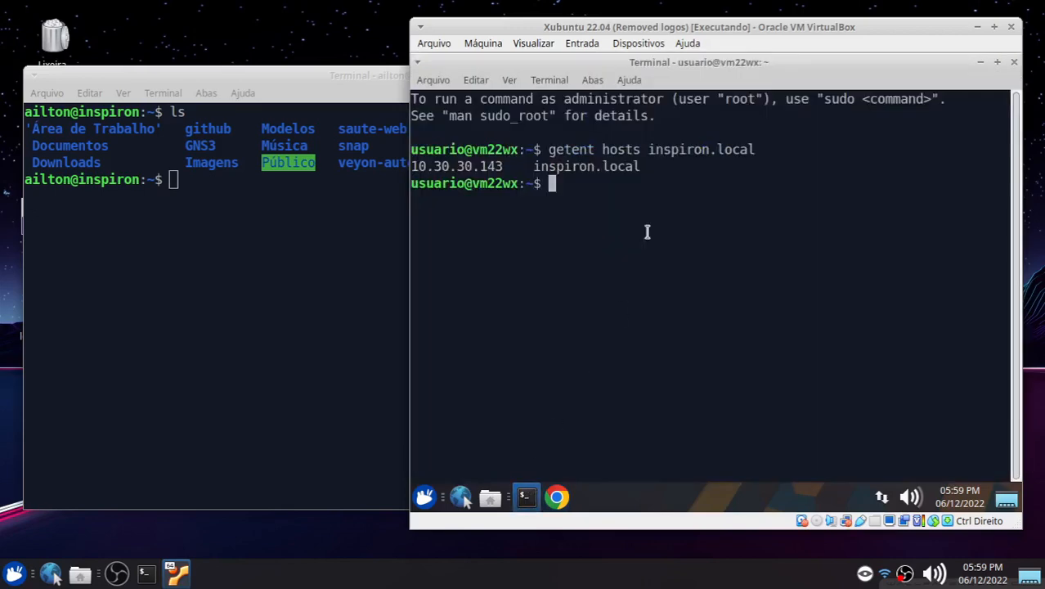
right_click(568, 193)
left_click(605, 283)
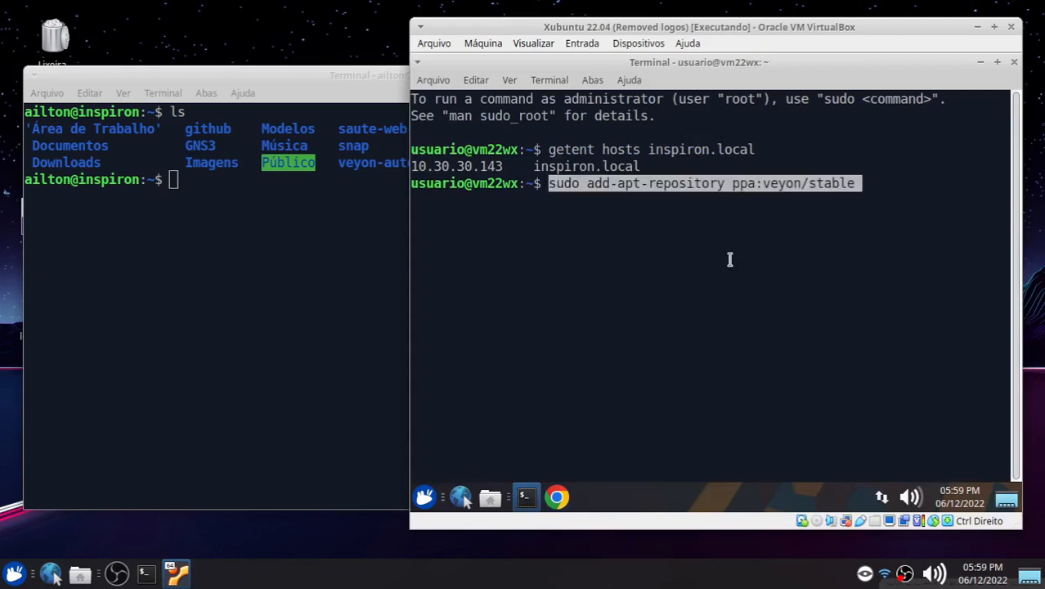
key("Right")
key("Return")
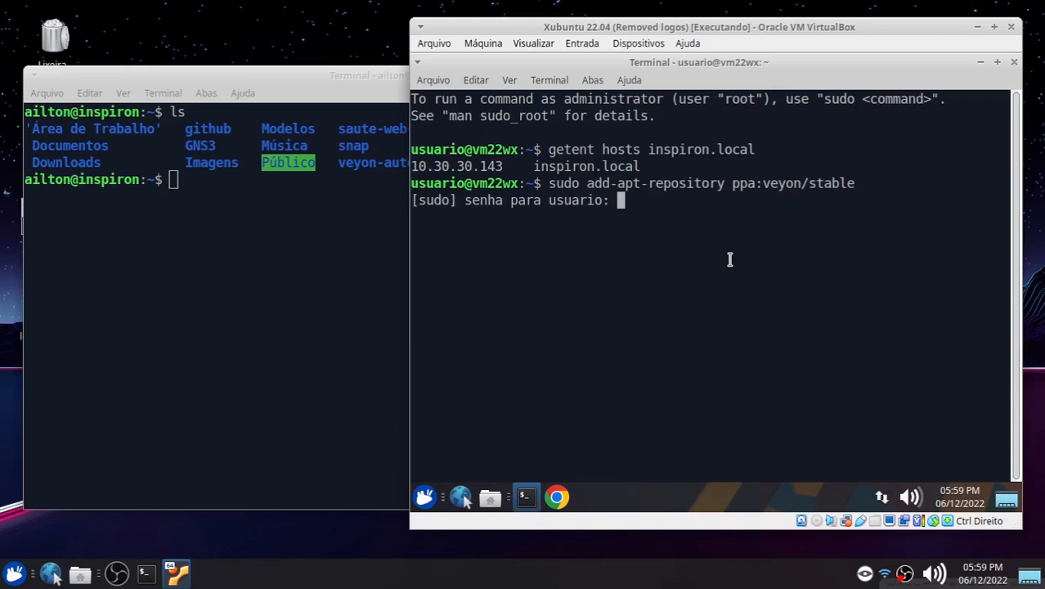
key("Return")
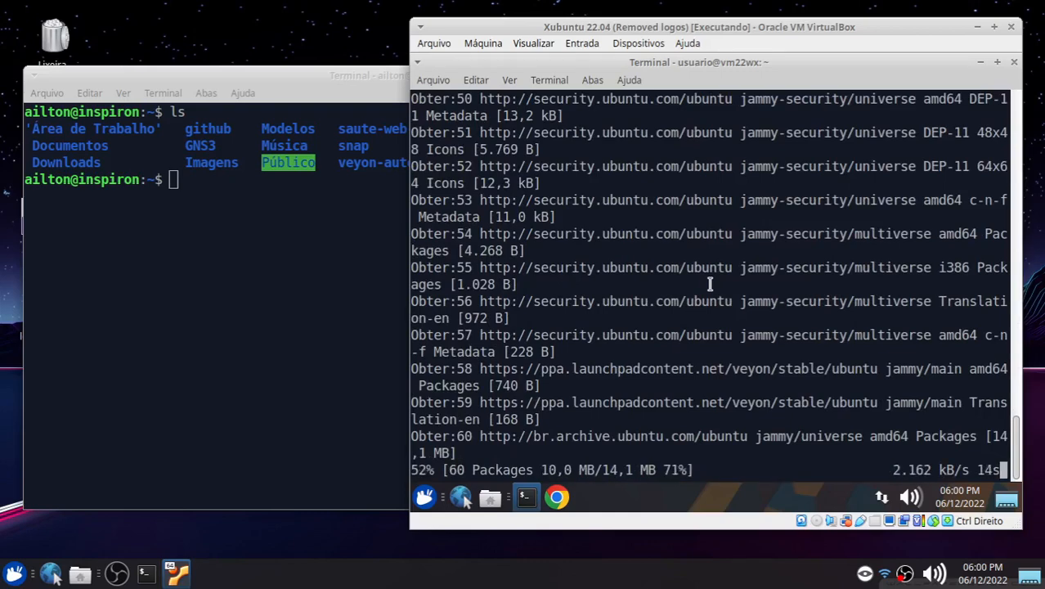
Step: Minimize the host terminal and open the Ventoy USB drive in the host file manager
left_click_drag(162, 80, 297, 109)
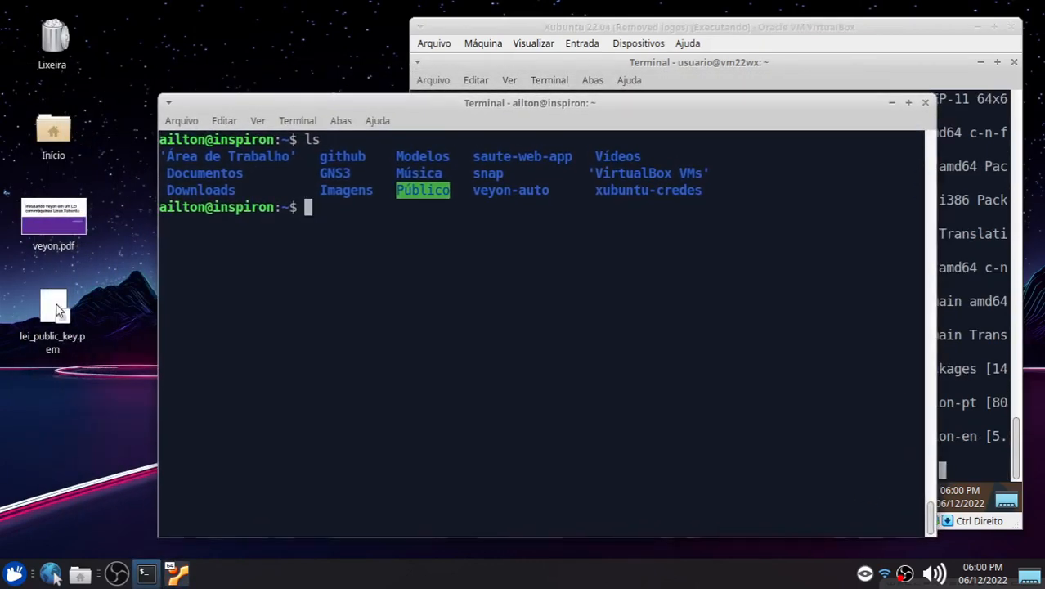
left_click(53, 309)
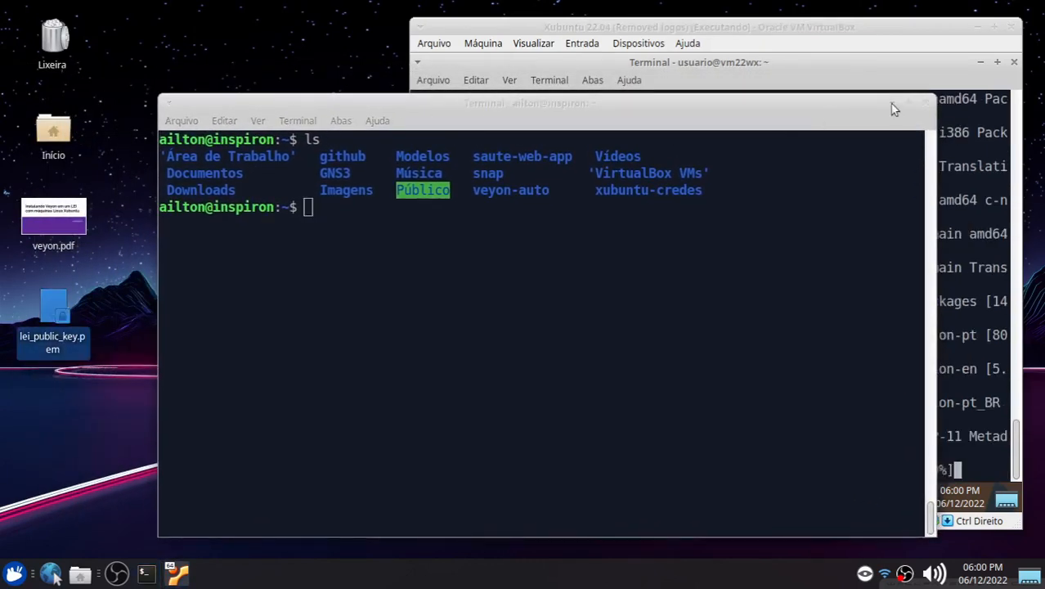
left_click(892, 103)
left_click(137, 324)
left_click(52, 306)
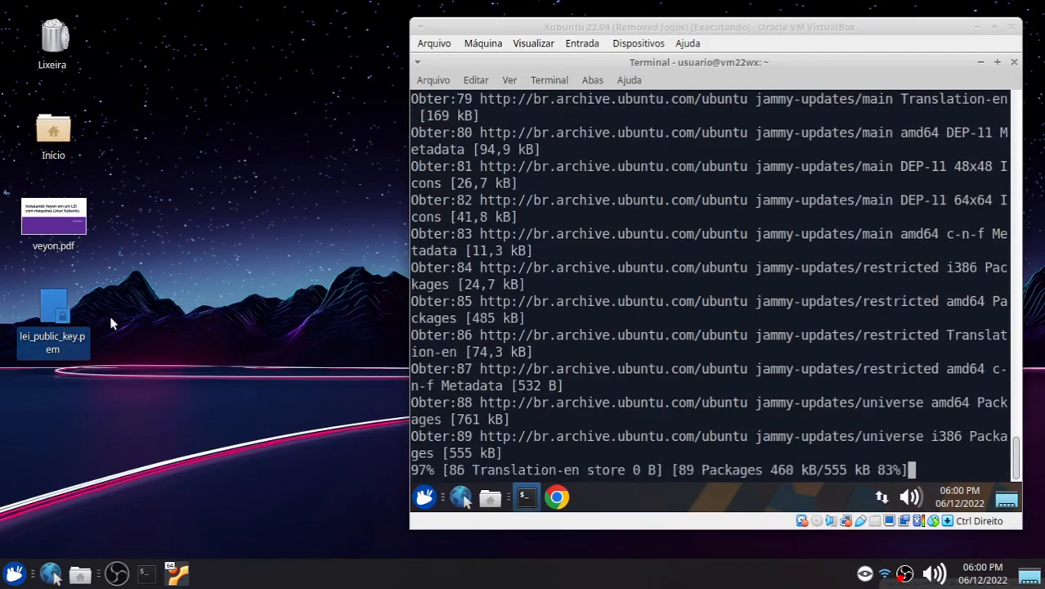
left_click(303, 479)
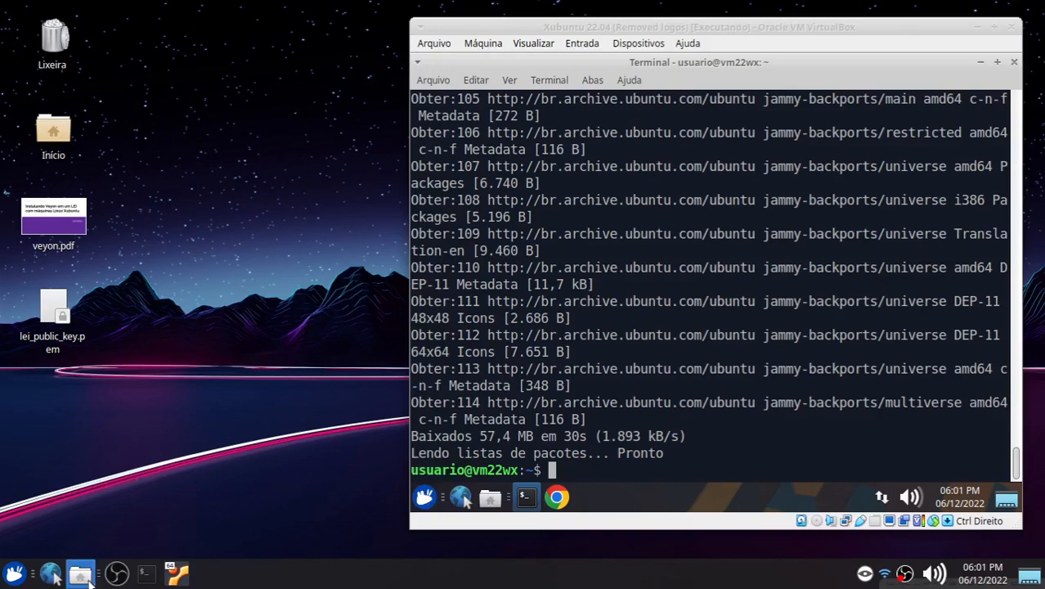
left_click(80, 573)
left_click_drag(250, 10, 1039, 4)
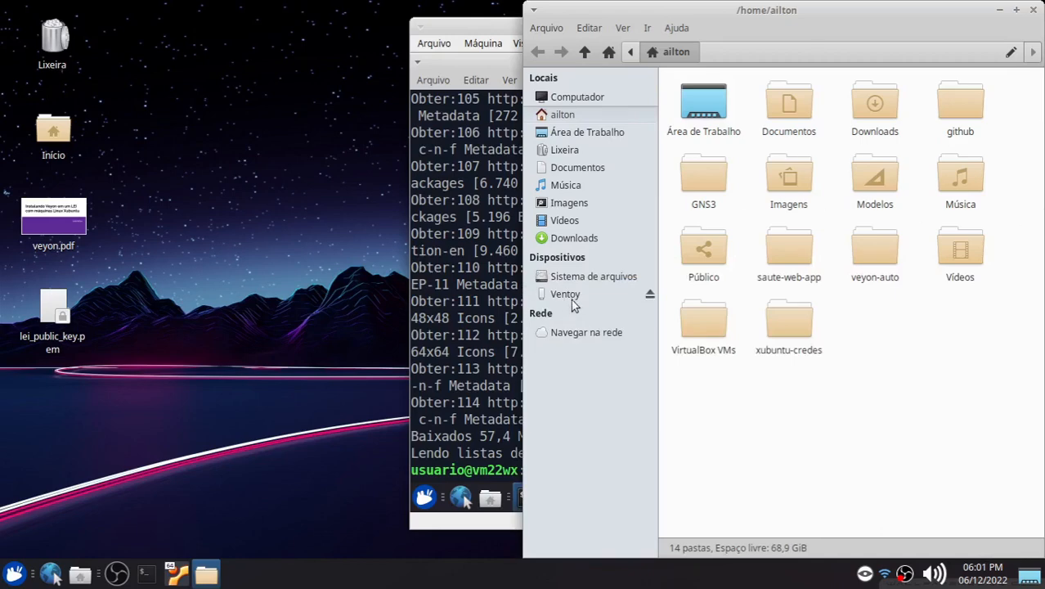
left_click(582, 296)
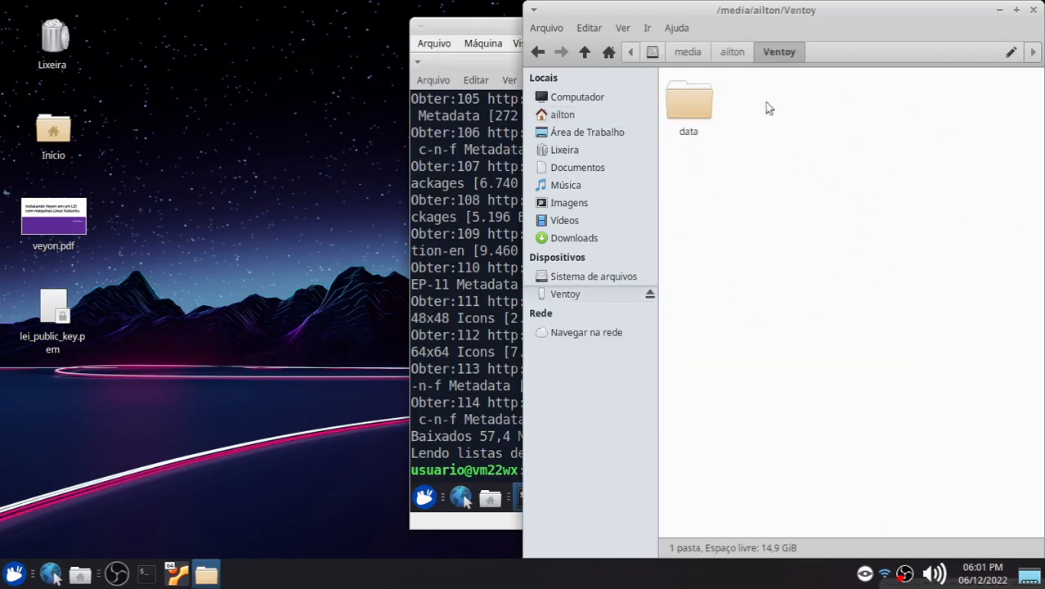
Step: Copy lei_public_key.pem from the host desktop onto the Ventoy drive and close the file manager
left_click(50, 317)
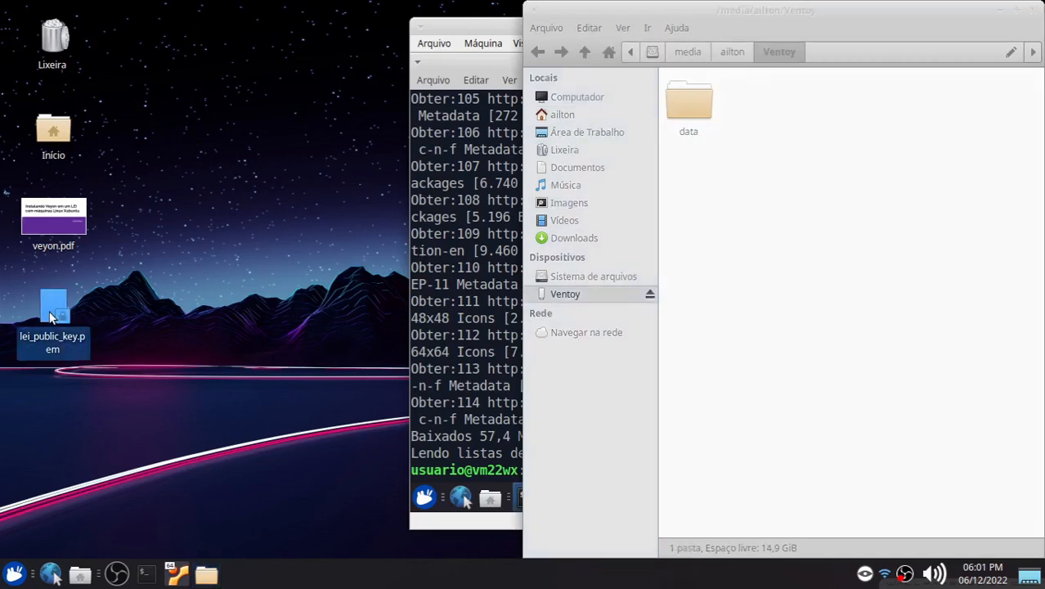
right_click(50, 317)
left_click(93, 381)
right_click(775, 224)
left_click(815, 280)
left_click(797, 208)
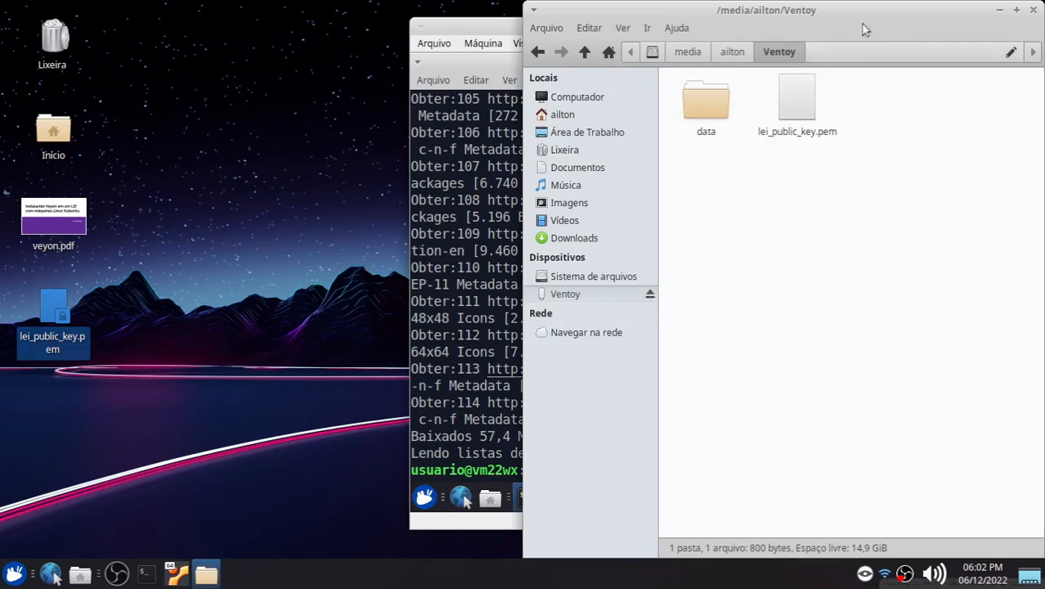
left_click(1034, 11)
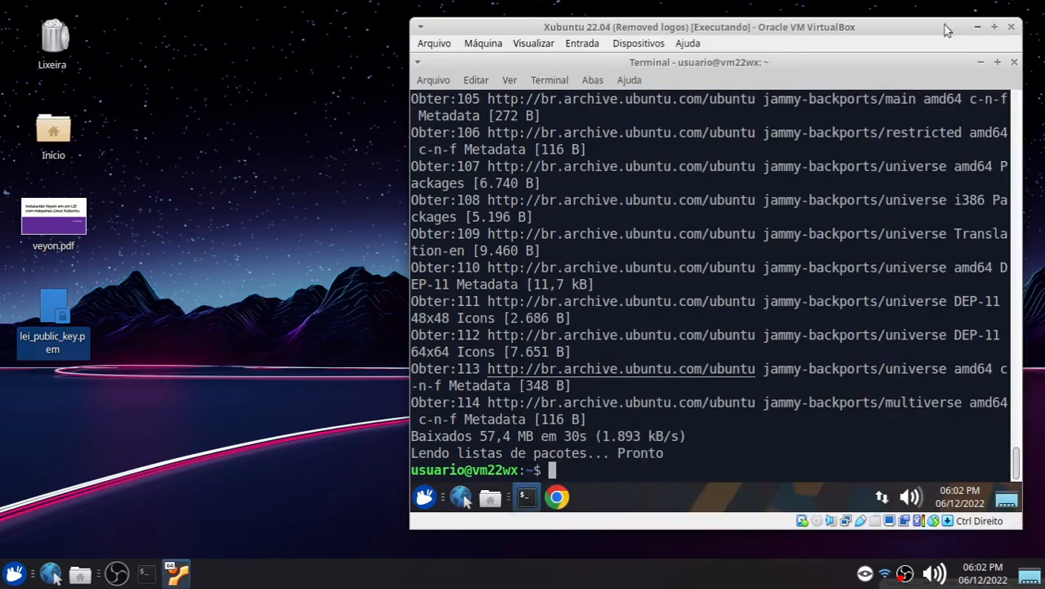
Step: Attach the USB DISK 2.0 device to the virtual machine
left_click(620, 46)
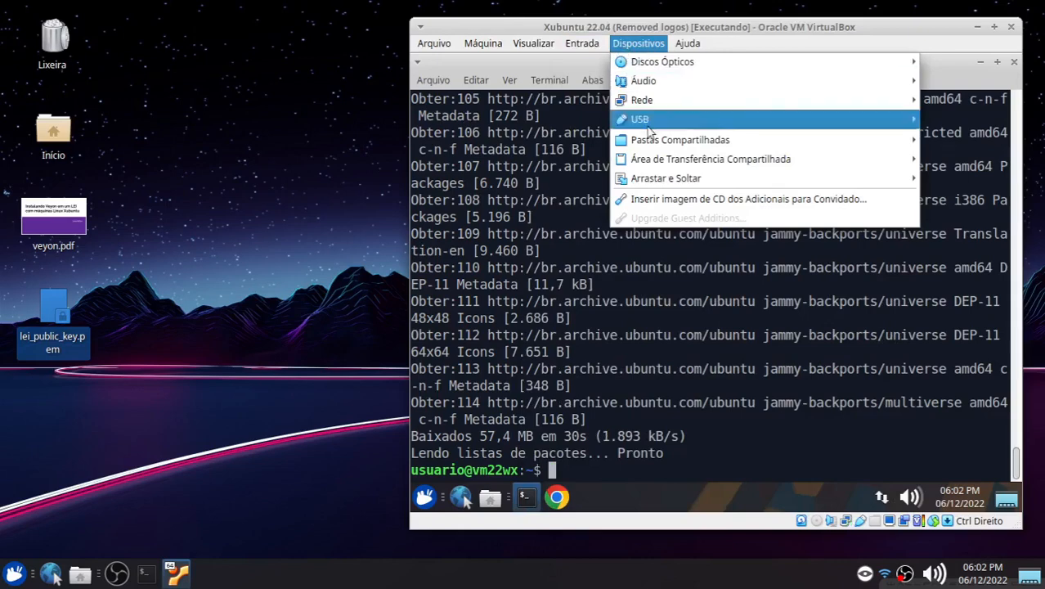
mouse_move(646, 121)
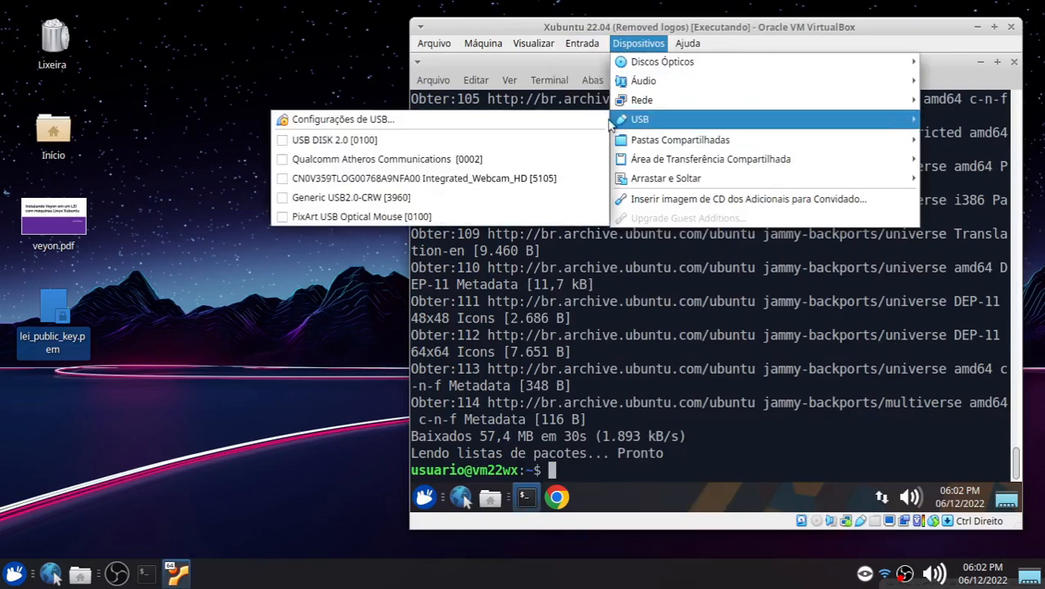
left_click(283, 145)
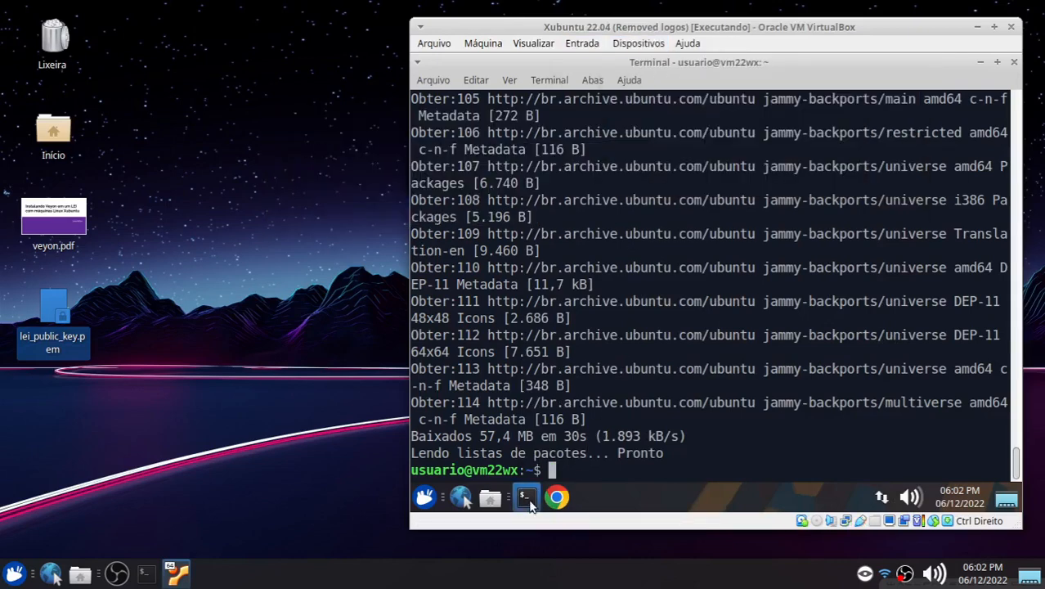
Step: Close the VM browser and open the Ventoy drive in a maximized VM file manager
left_click(527, 499)
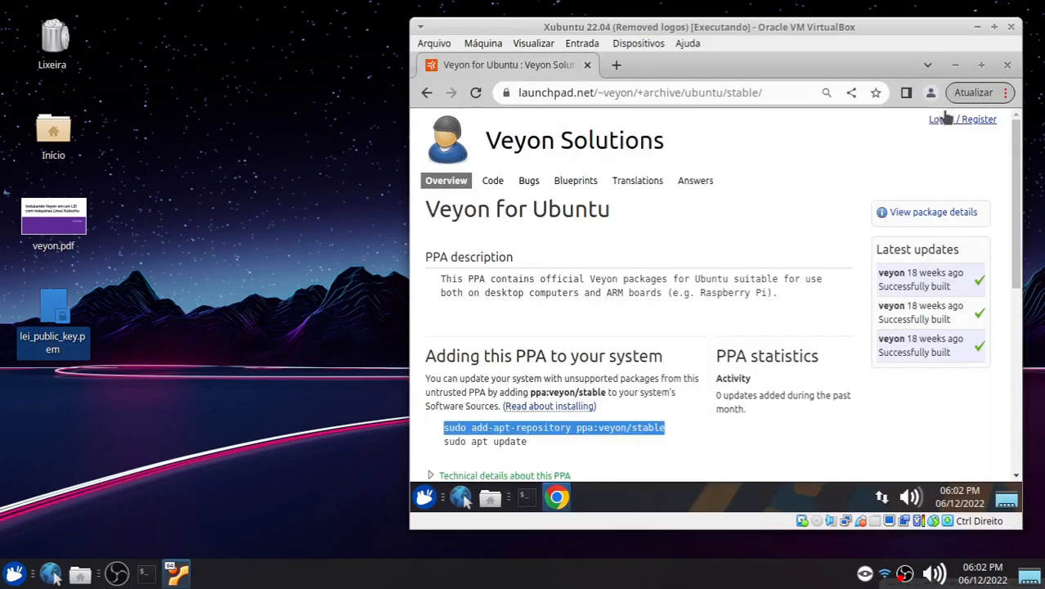
left_click(1010, 65)
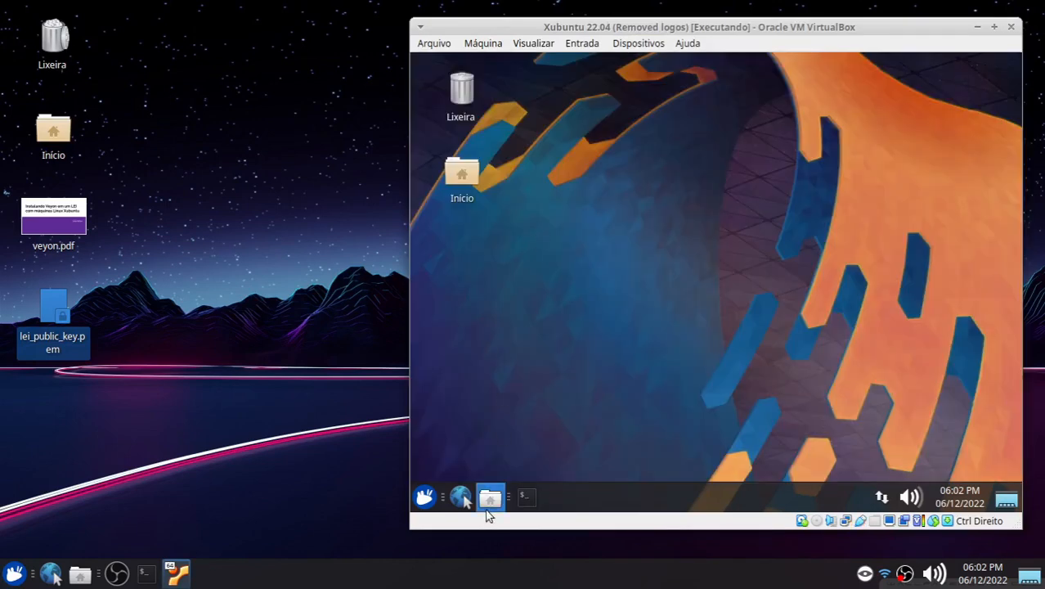
left_click(490, 496)
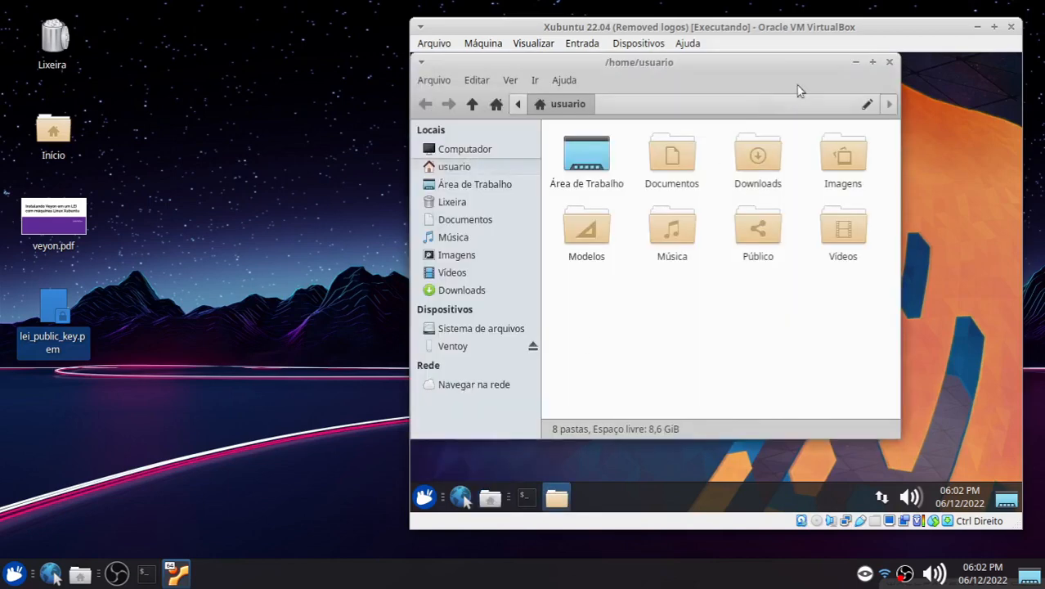
left_click(873, 71)
left_click(465, 347)
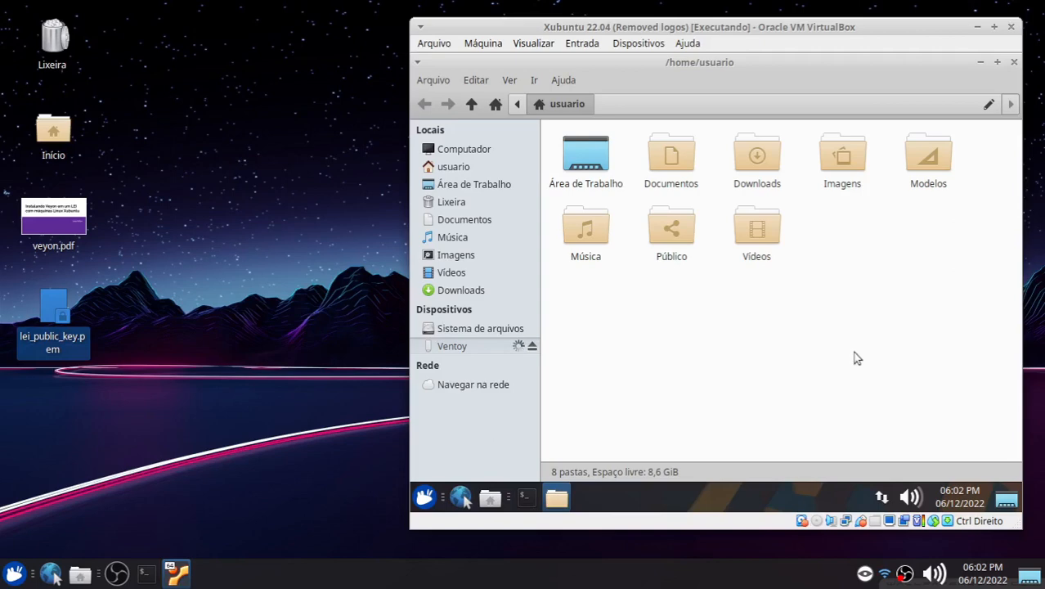
Step: Copy lei_public_key.pem from the Ventoy drive into the usuario home folder in the VM
left_click(675, 149)
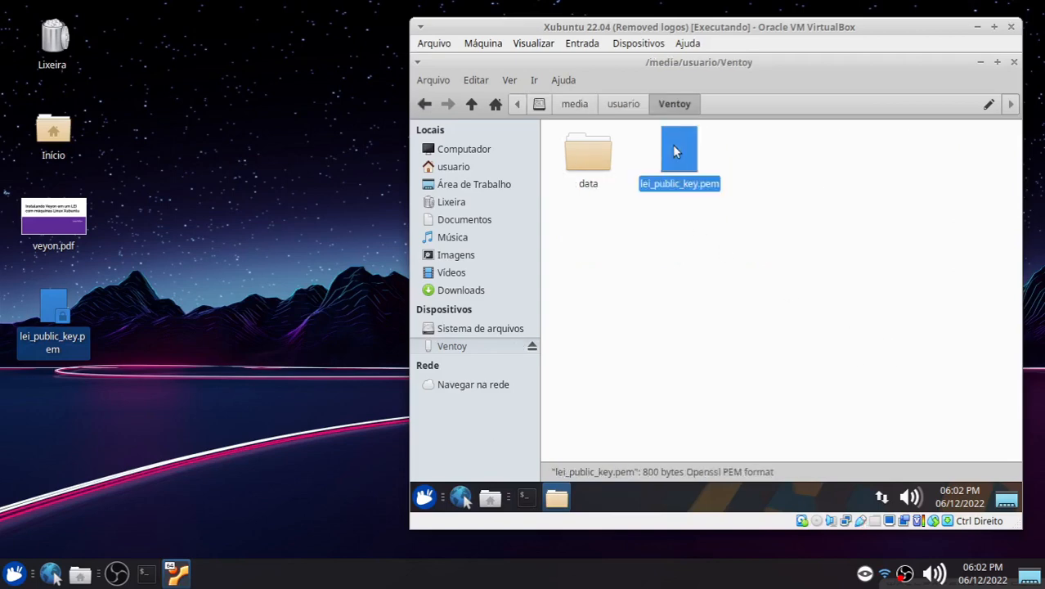
right_click(674, 147)
left_click(691, 237)
left_click(446, 167)
right_click(634, 293)
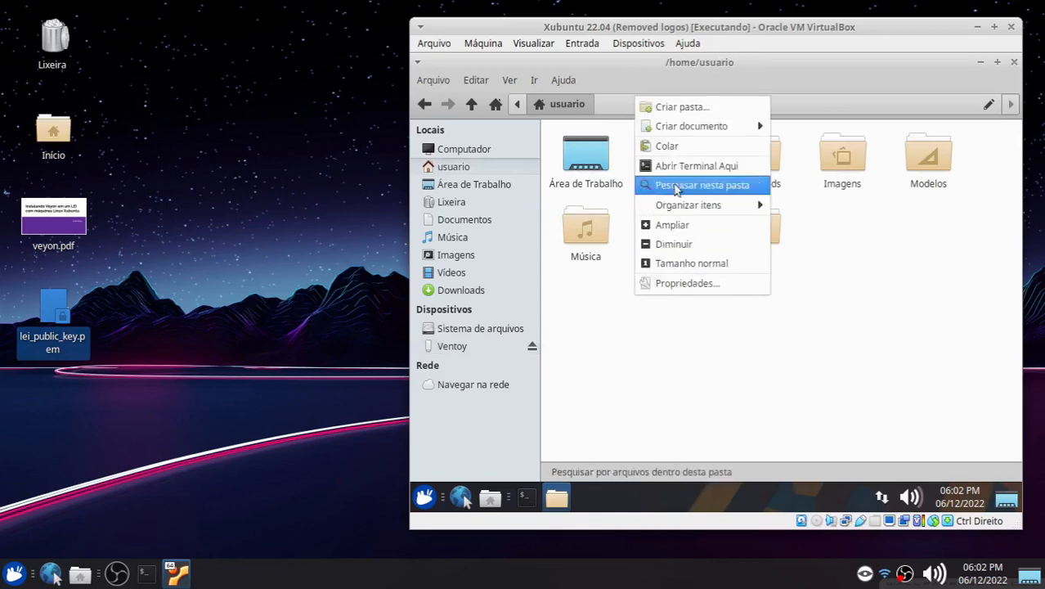
left_click(667, 145)
left_click(683, 369)
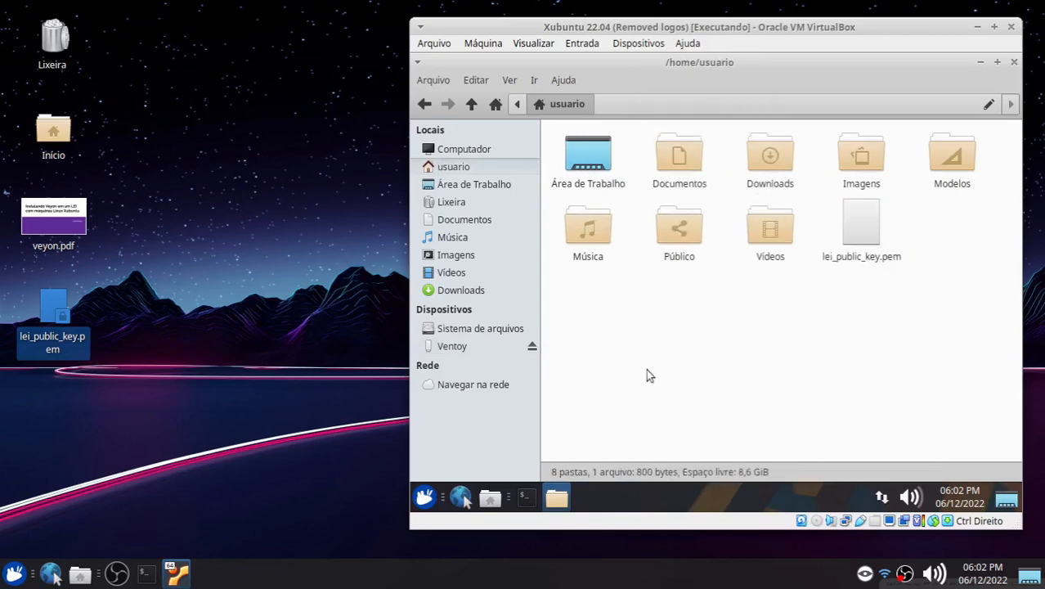
Step: Detach the USB DISK 2.0 device from the virtual machine
left_click(626, 45)
mouse_move(658, 121)
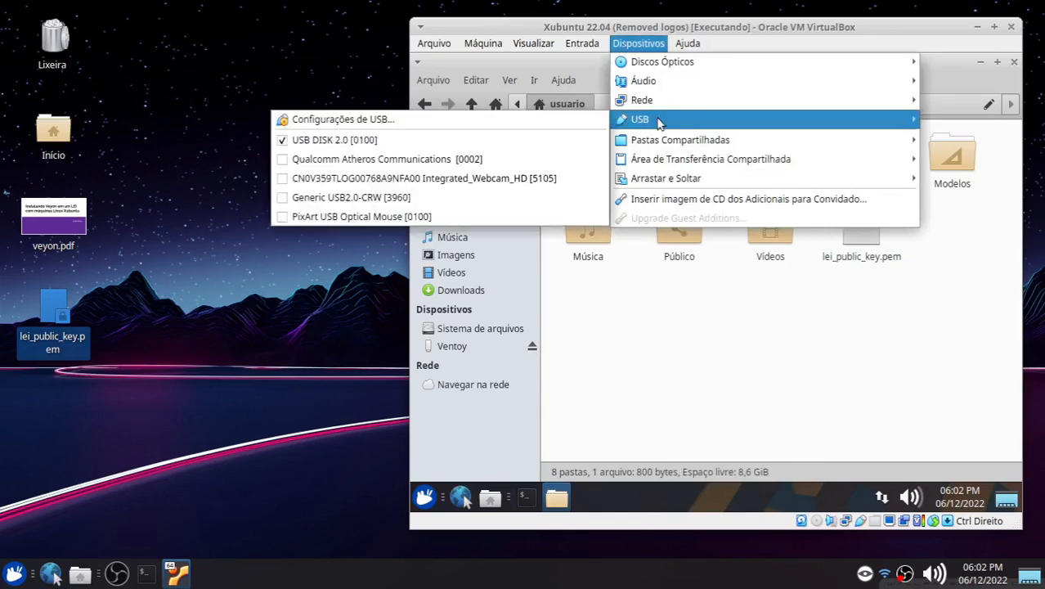
left_click(332, 142)
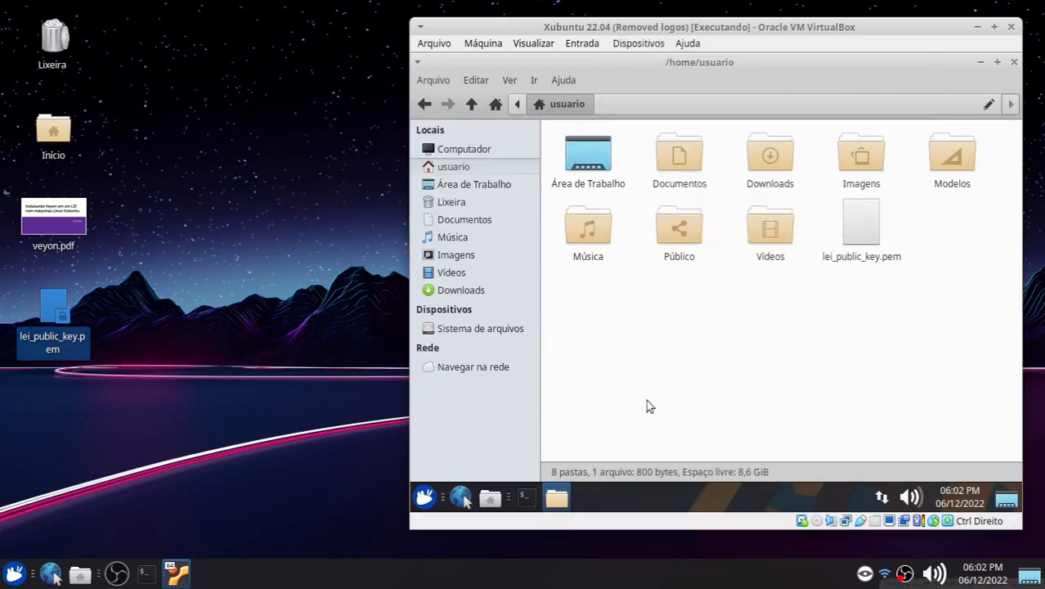
Step: Eject the Ventoy drive on the host and close the host file manager
left_click(219, 493)
left_click(861, 223)
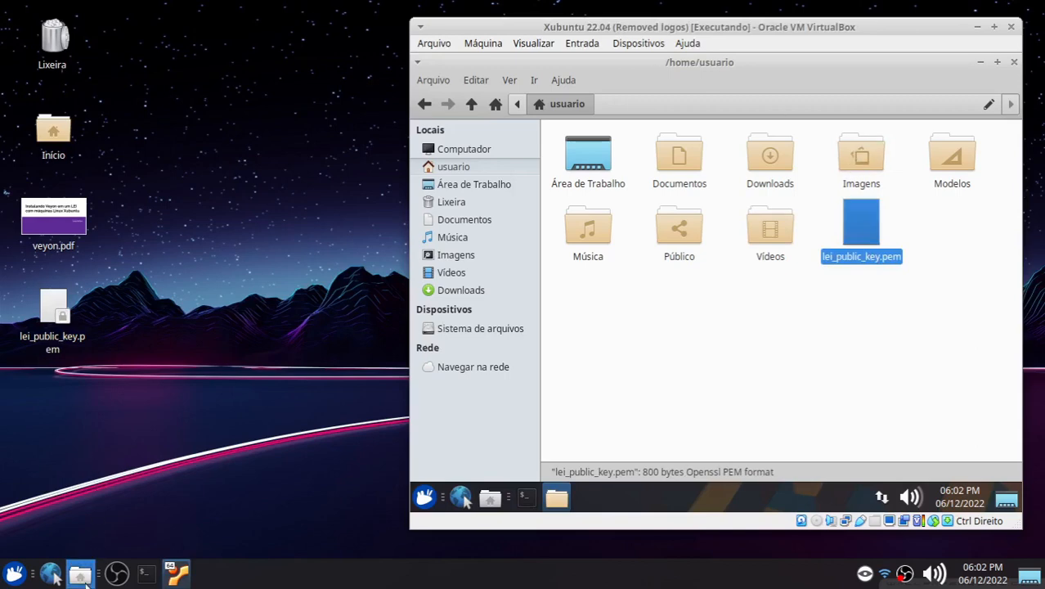
left_click(80, 575)
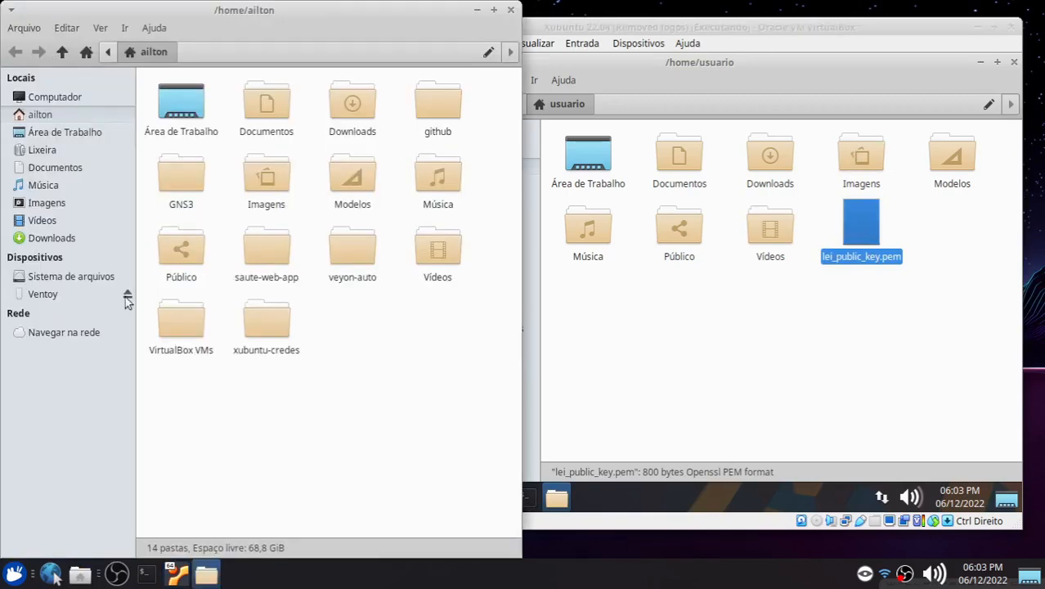
left_click(127, 291)
left_click(510, 10)
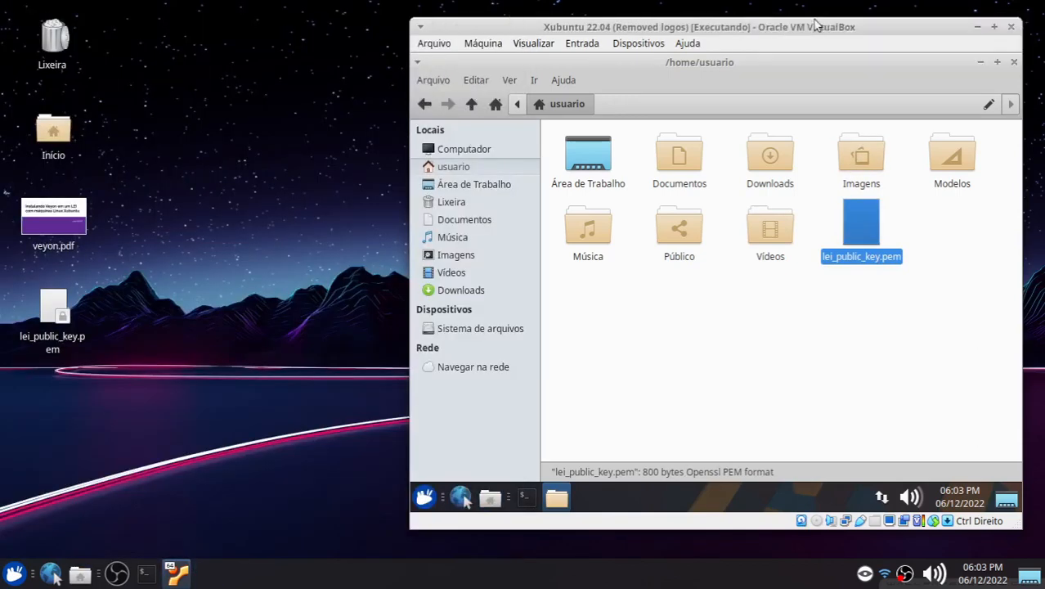
Step: Switch to the terminal window in the VM and clear its screen
left_click(617, 416)
left_click(526, 497)
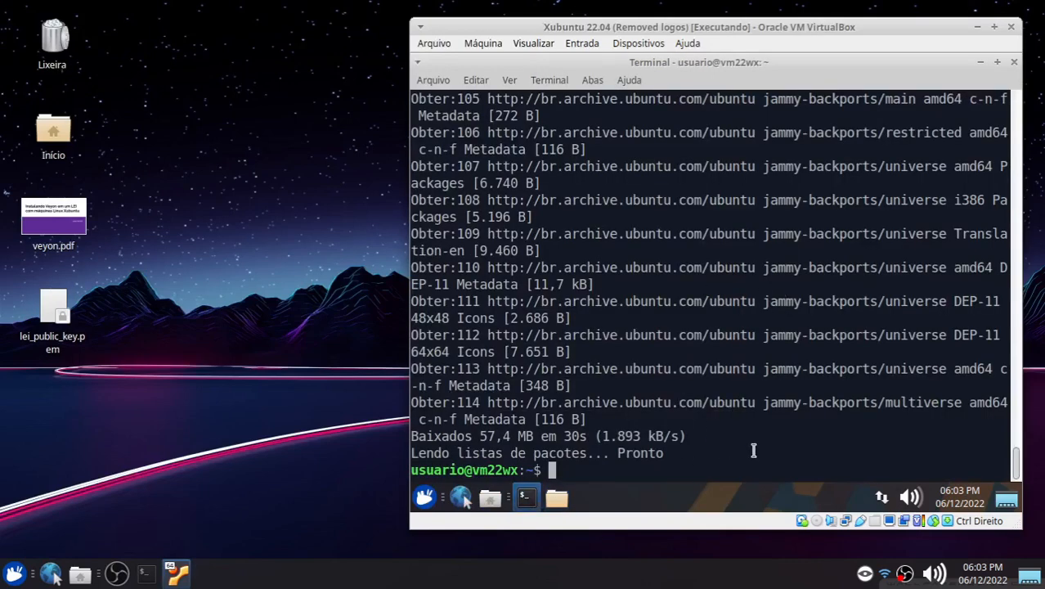
key("ctrl+l")
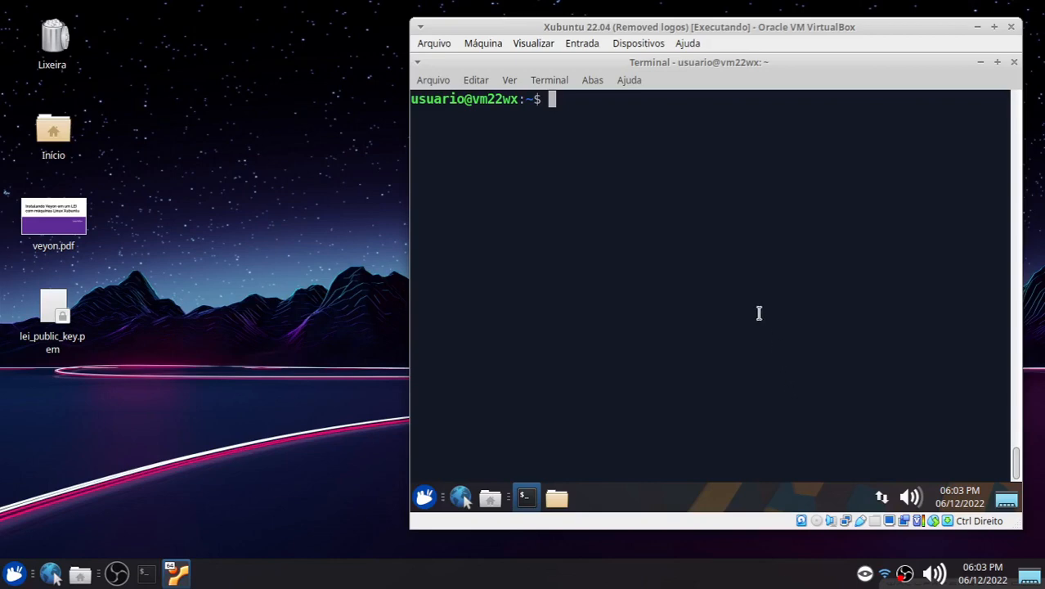
Step: Install the veyon package with sudo apt install veyon, confirming the installation with S
type("sudo apt in")
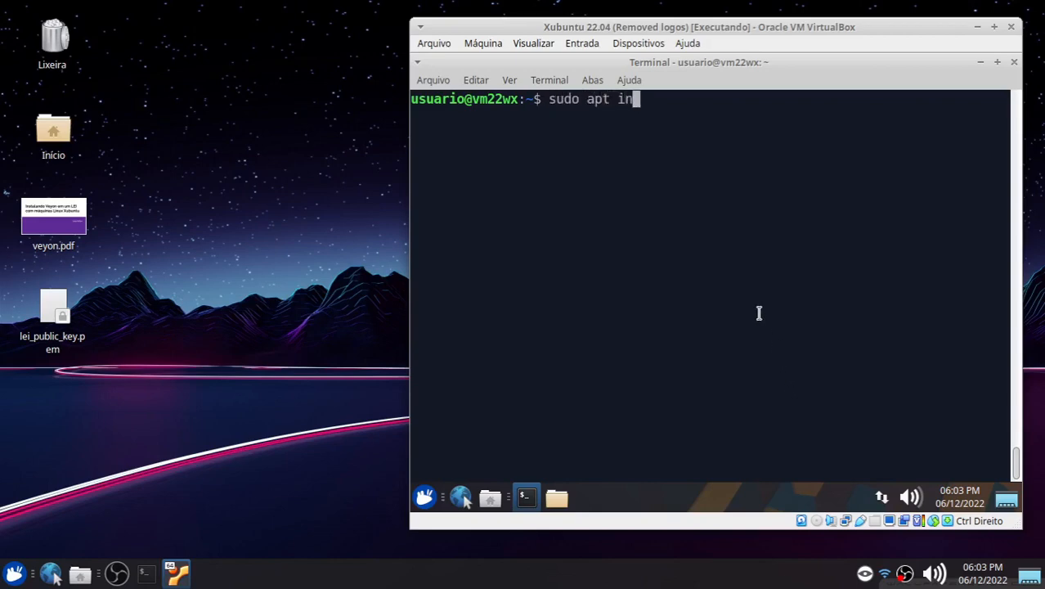
type("stall veyon")
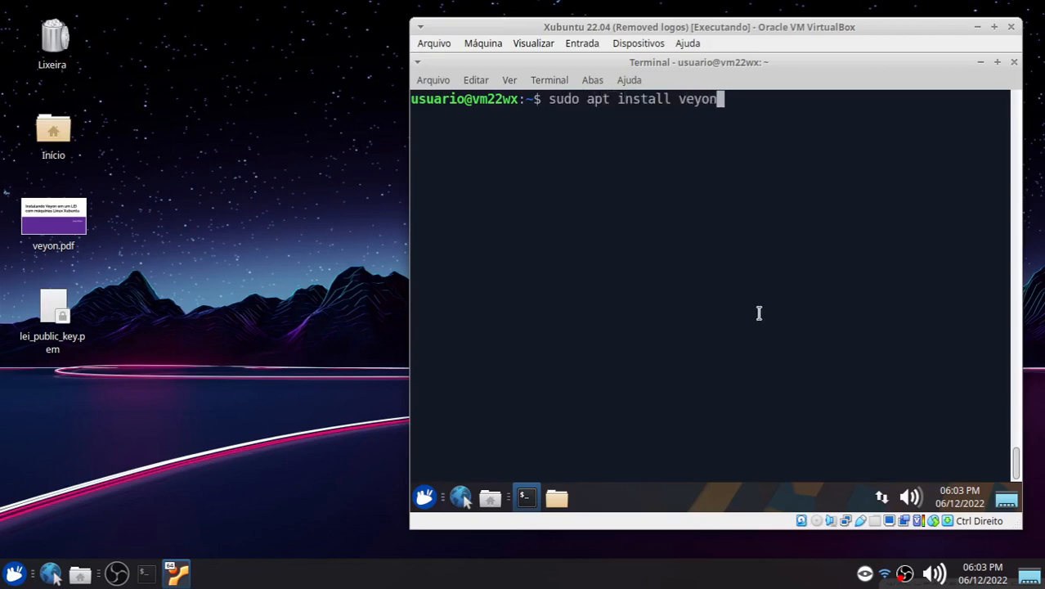
key("Return")
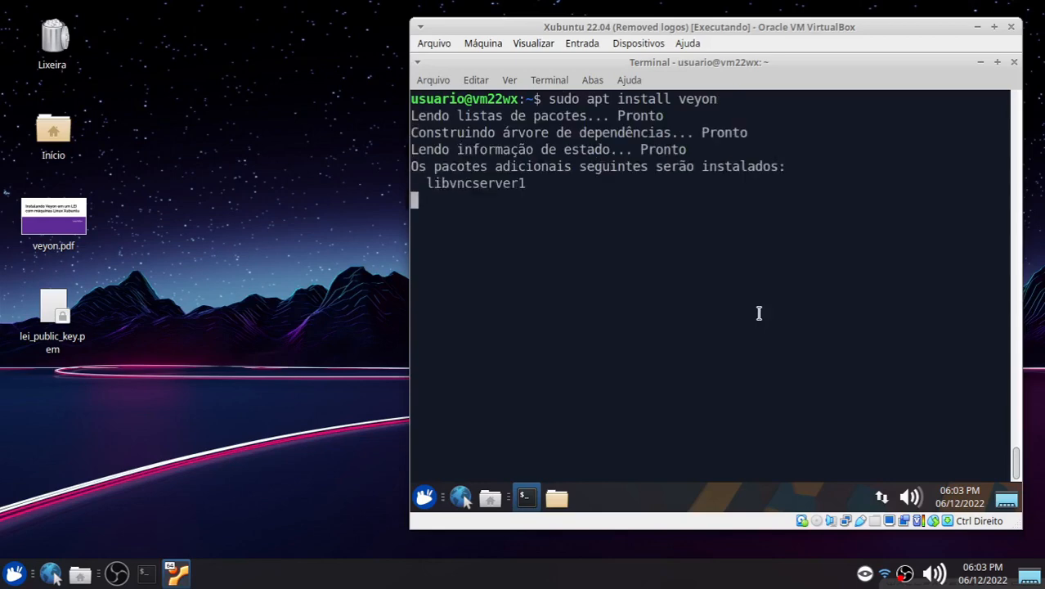
type("S")
key("Return")
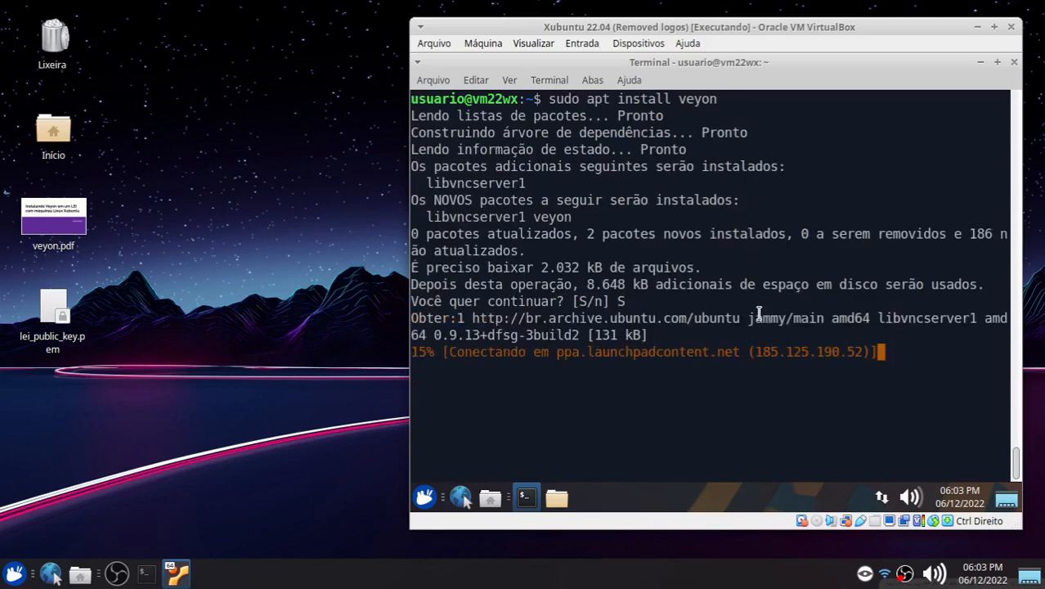
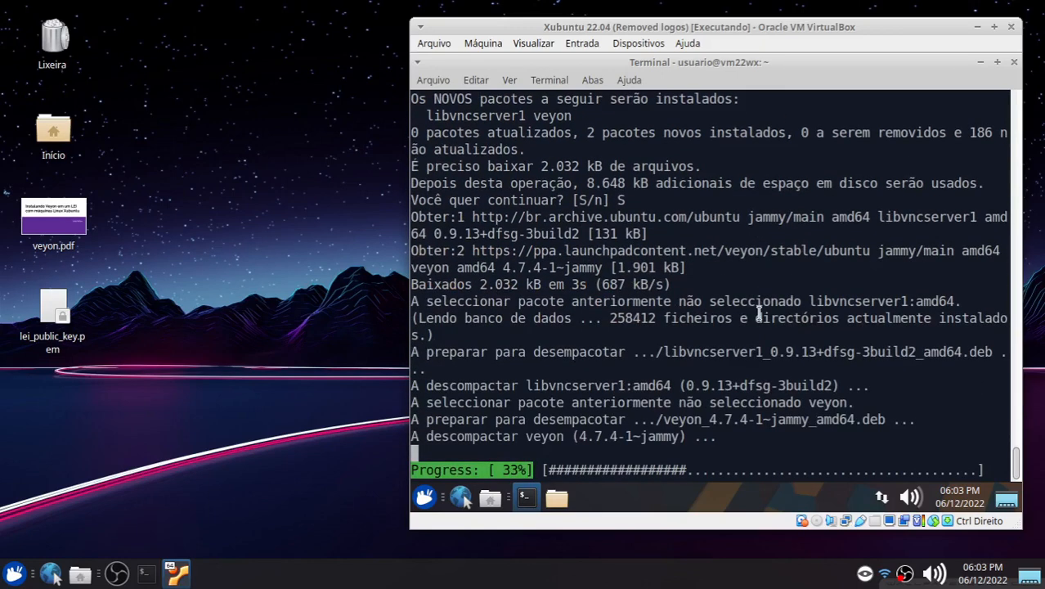
Step: Close the terminal and launch Veyon Configurator in the VM, authenticating with the user's password
left_click(1013, 64)
left_click(424, 498)
left_click(659, 343)
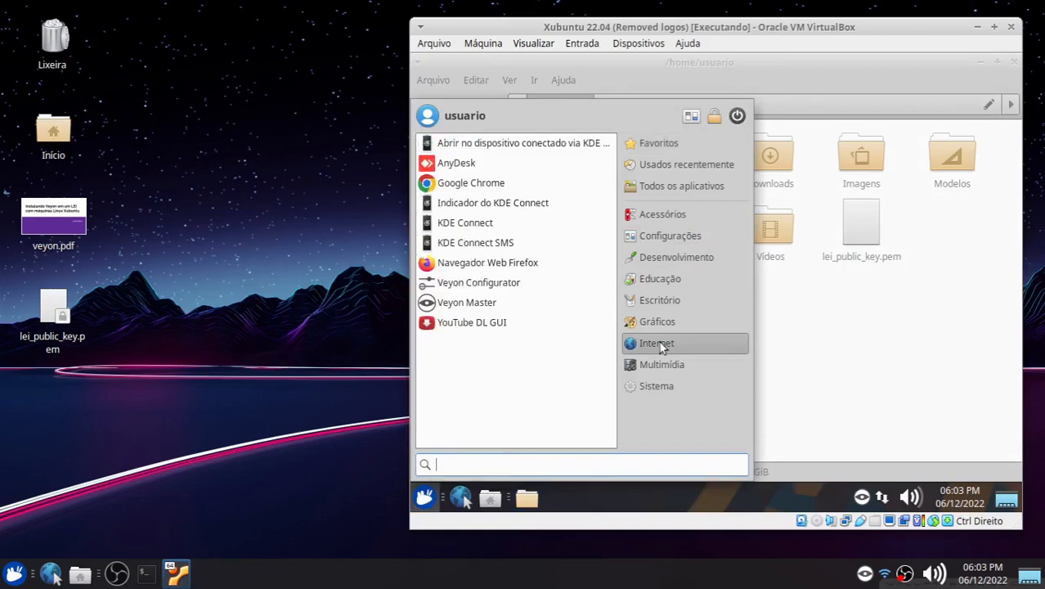
left_click(479, 283)
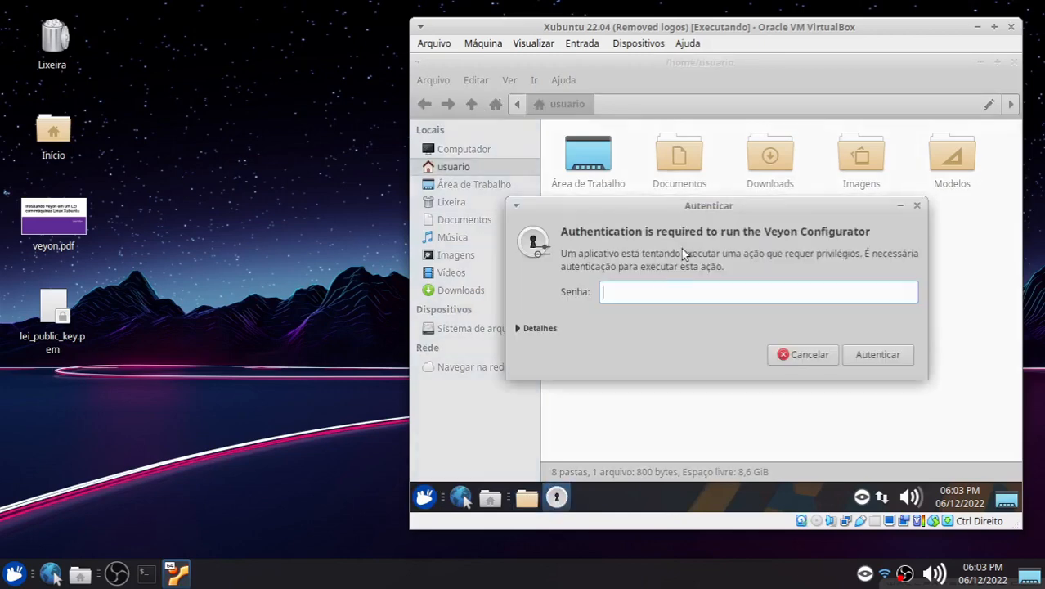
type("•••")
key("Return")
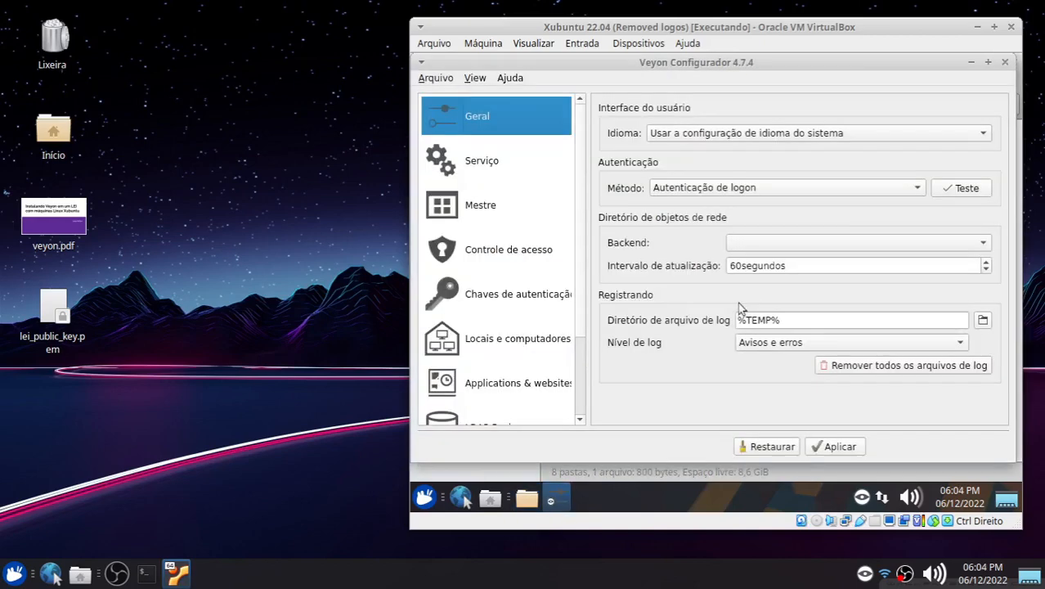
Step: Set the authentication method to key file authentication and the network object directory backend to Builtin
left_click(988, 63)
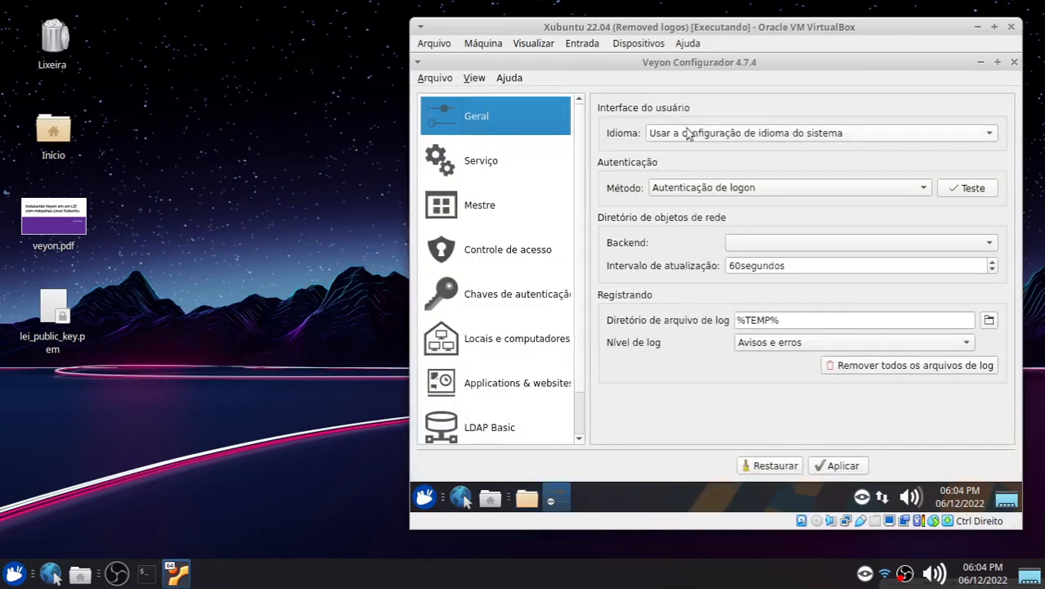
left_click(717, 196)
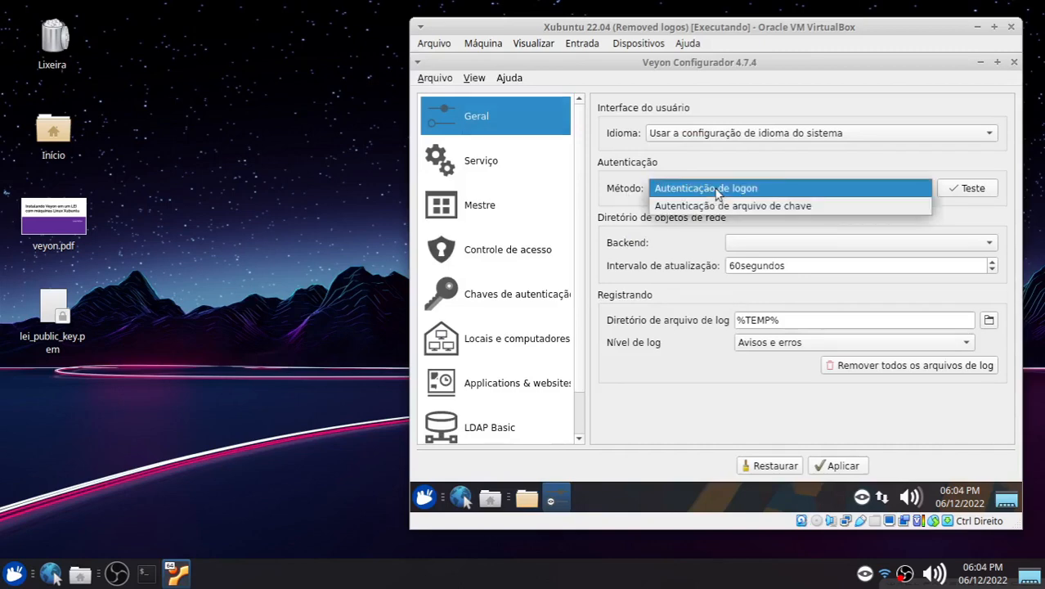
left_click(764, 207)
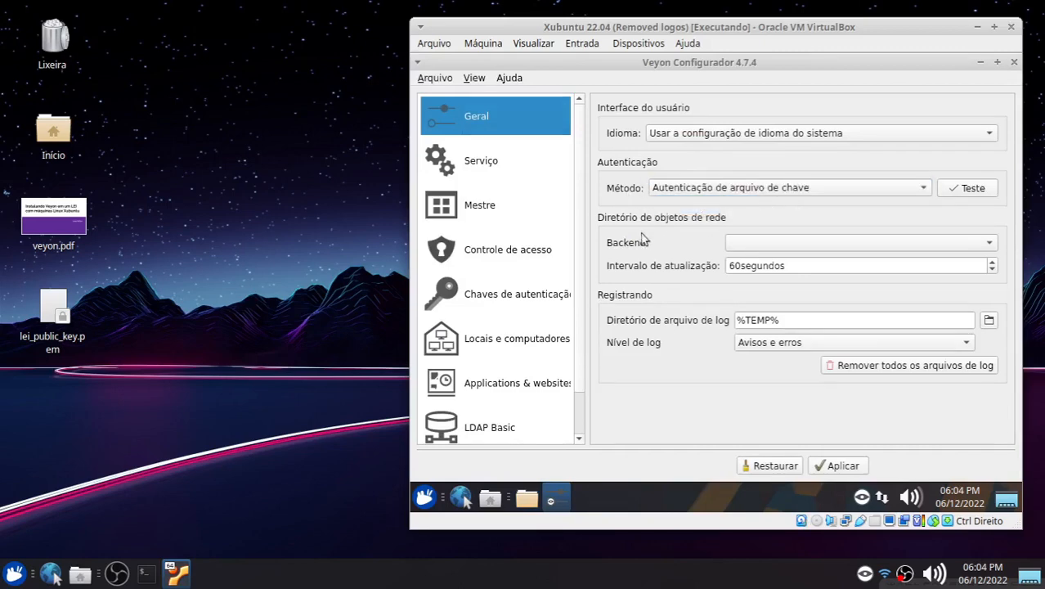
left_click(757, 243)
left_click(760, 243)
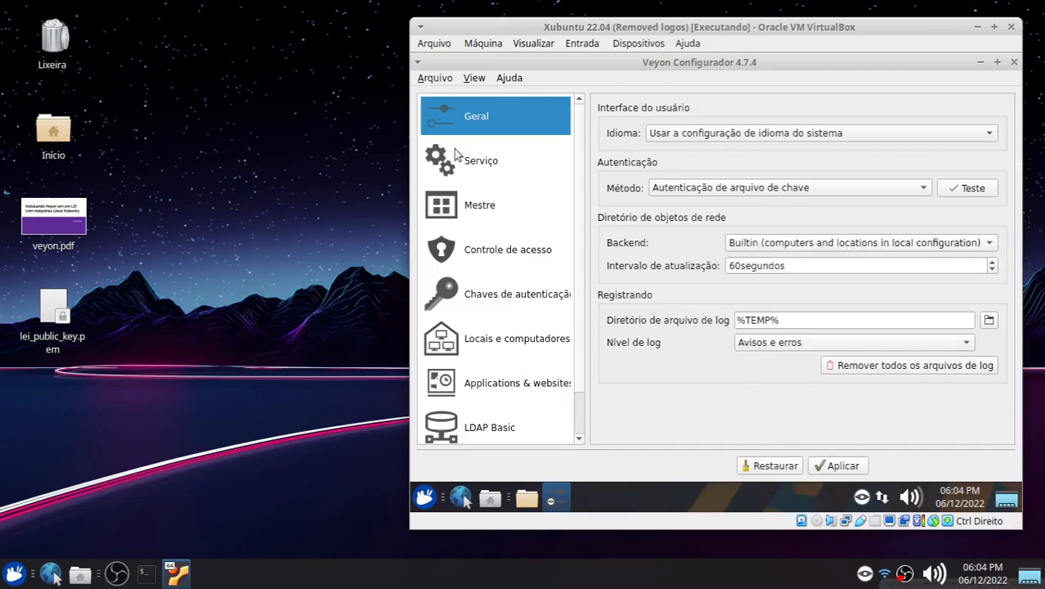
Step: Set the access control user groups backend to Default (system user groups)
left_click(477, 162)
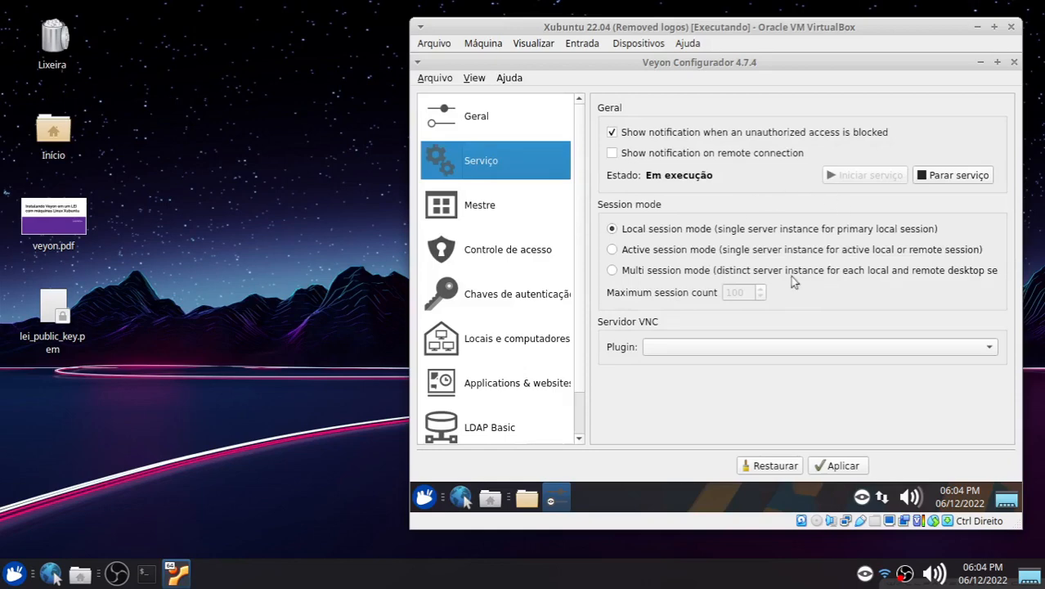
left_click(505, 252)
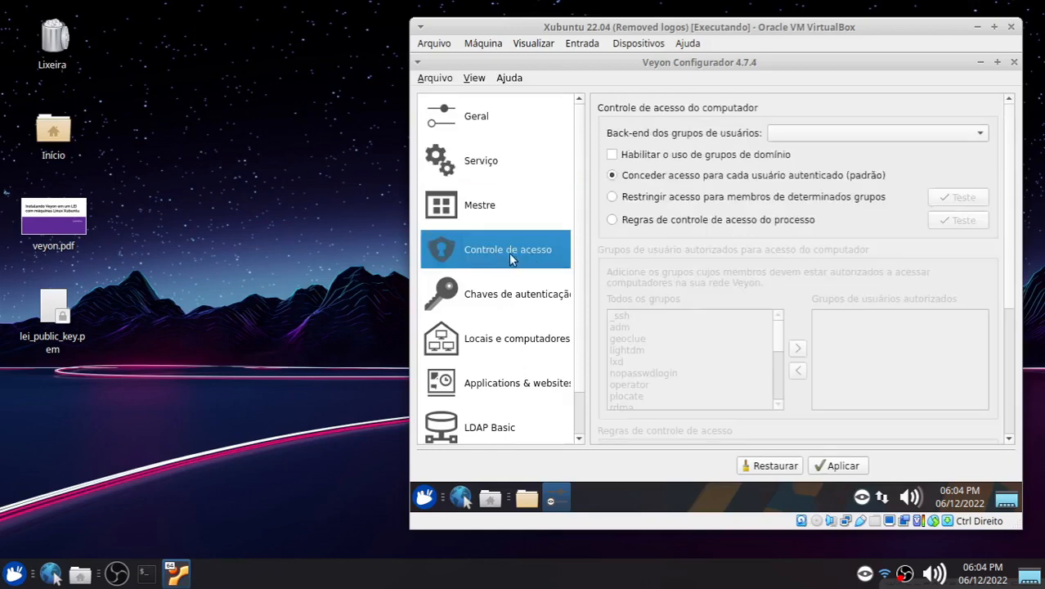
left_click(785, 133)
left_click(817, 135)
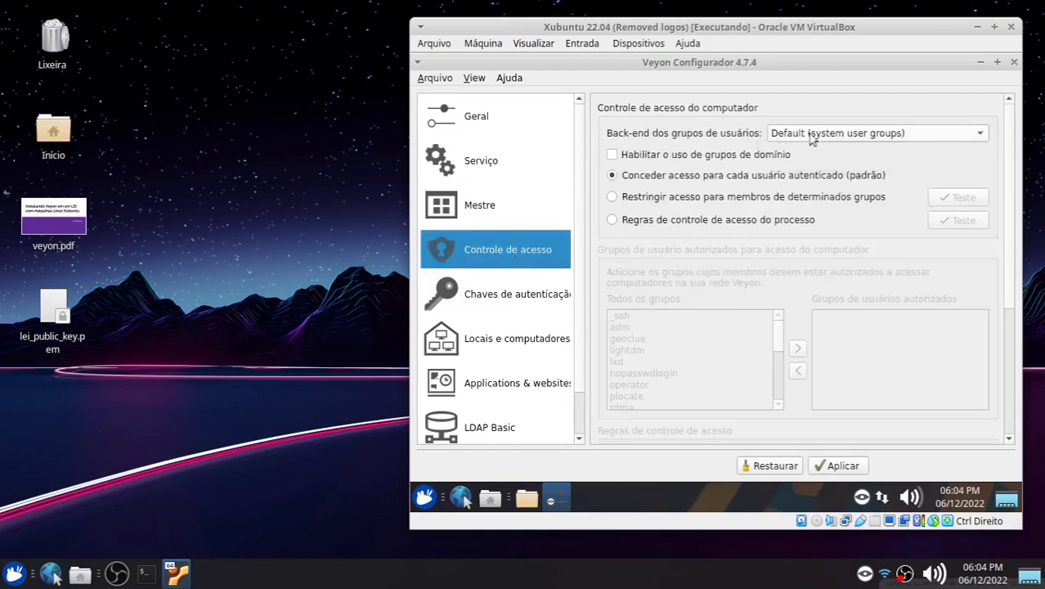
Step: Import lei_public_key.pem from /home/usuario as an authentication key named lei
left_click(480, 302)
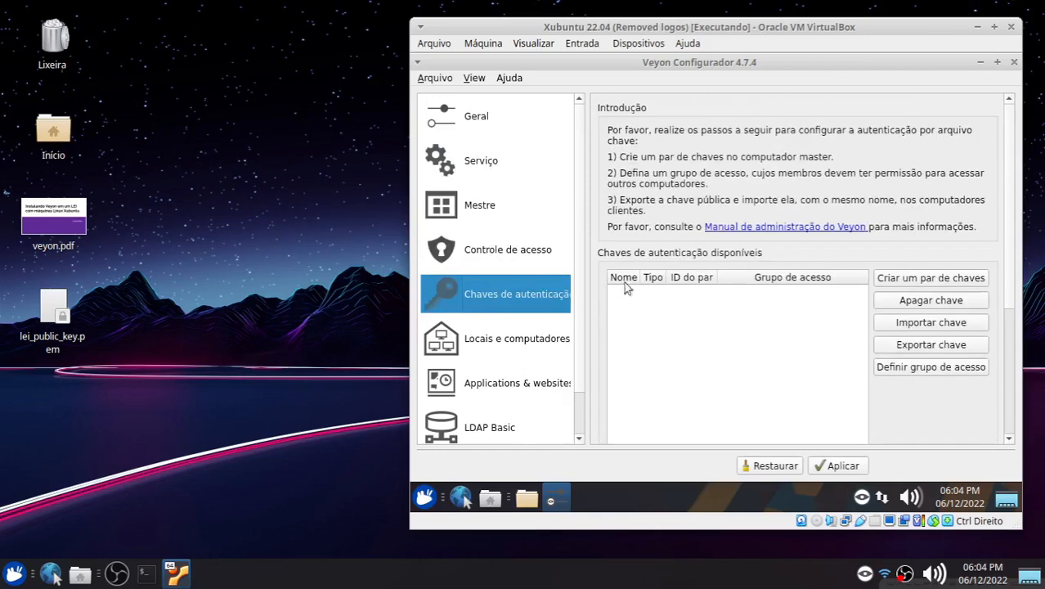
left_click(944, 328)
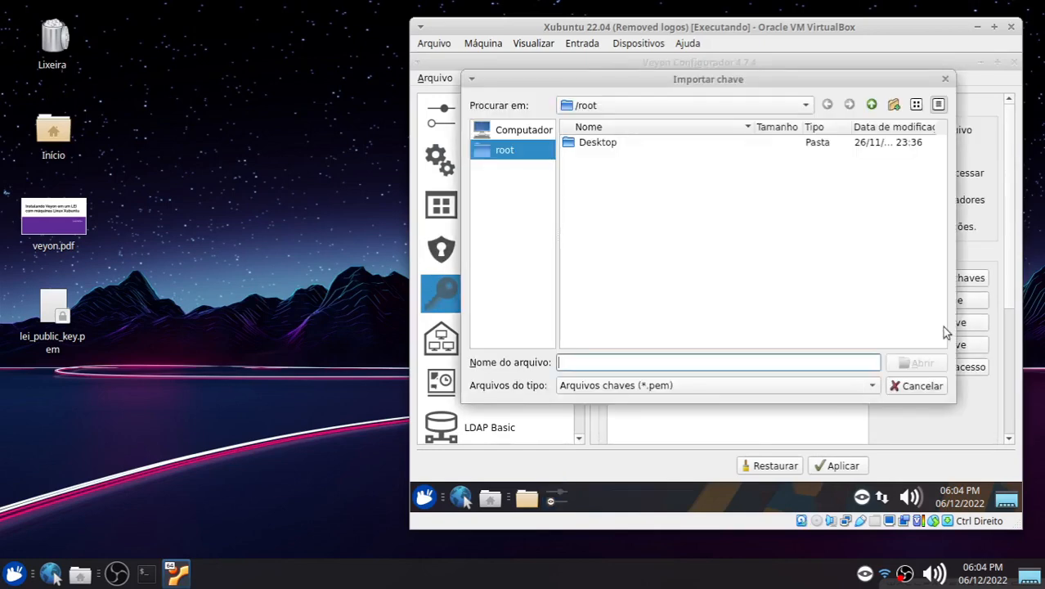
left_click(594, 111)
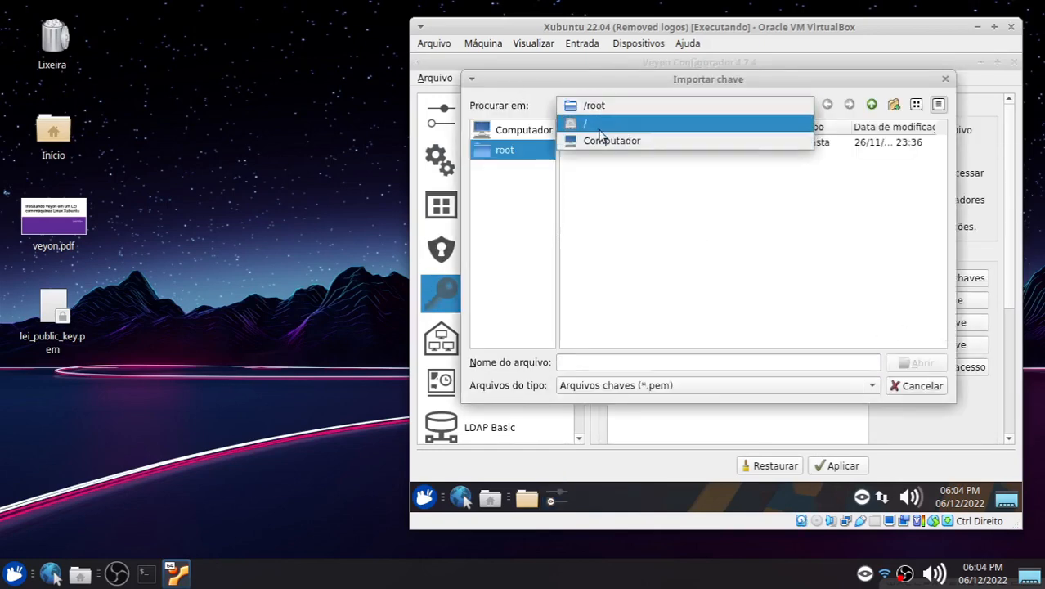
left_click(590, 122)
double_click(588, 211)
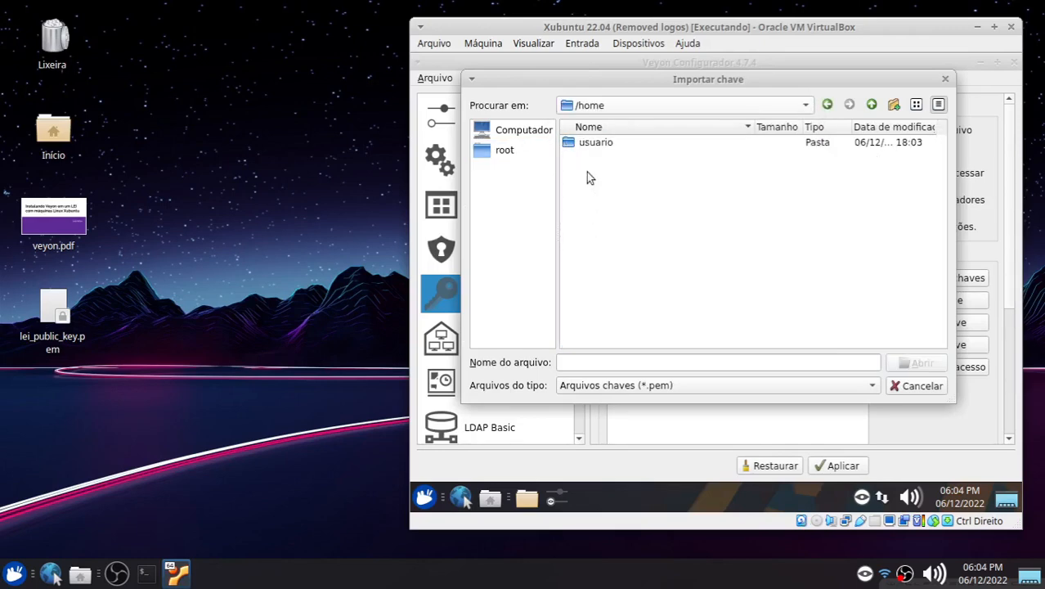
double_click(590, 150)
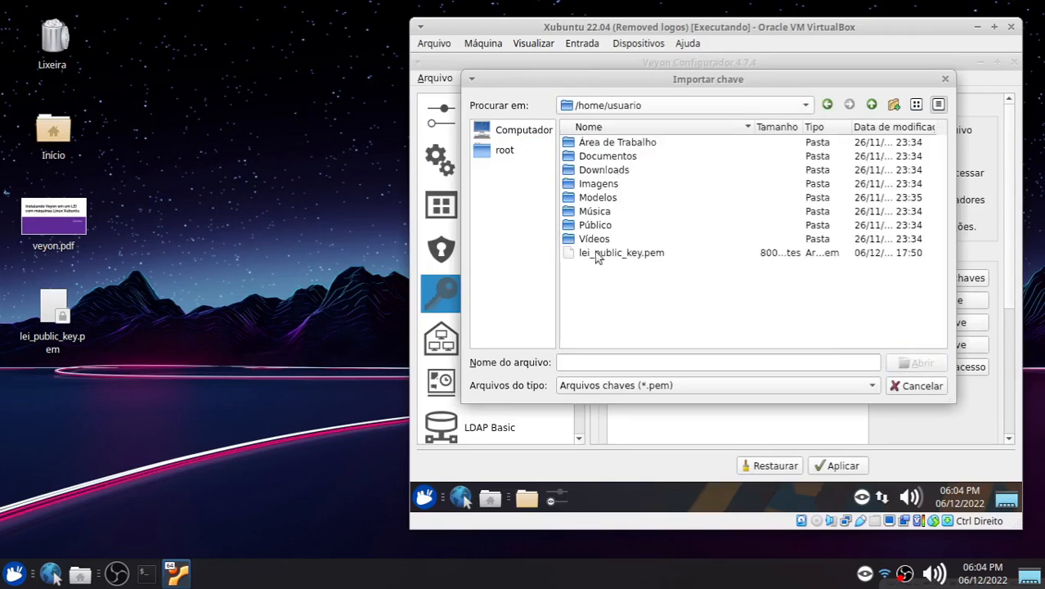
left_click(594, 256)
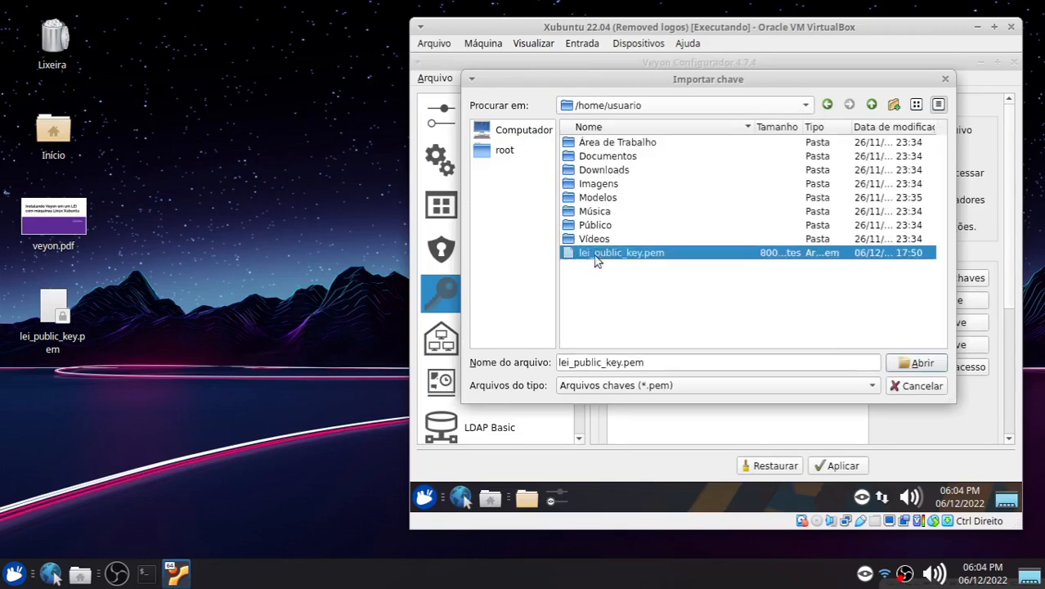
left_click(916, 364)
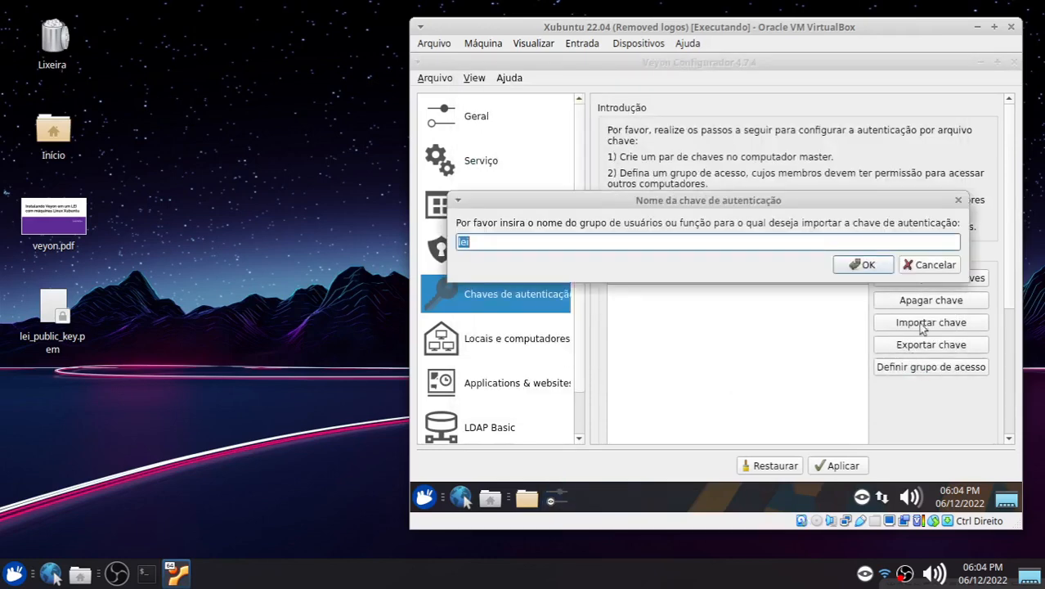
left_click(864, 265)
left_click(818, 273)
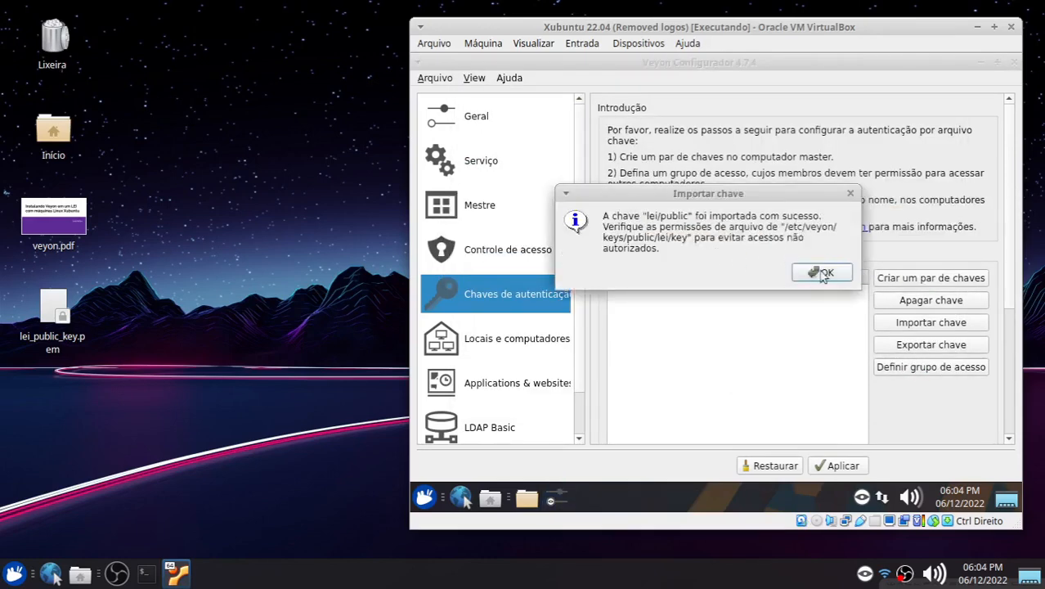
left_click(736, 299)
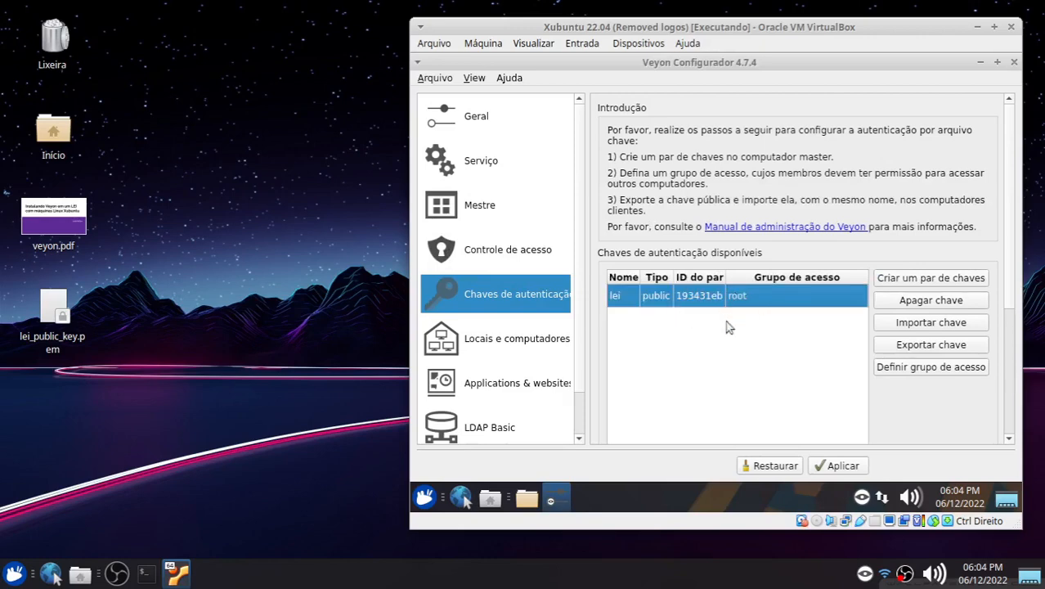
Step: Review the locations and applications pages and apply the configuration
left_click(495, 346)
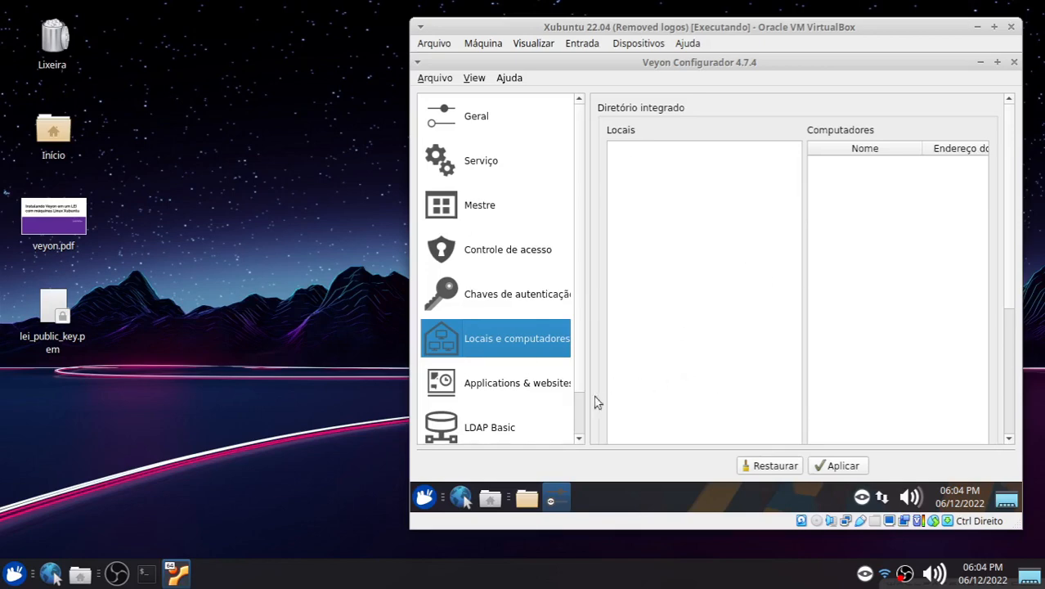
left_click(521, 391)
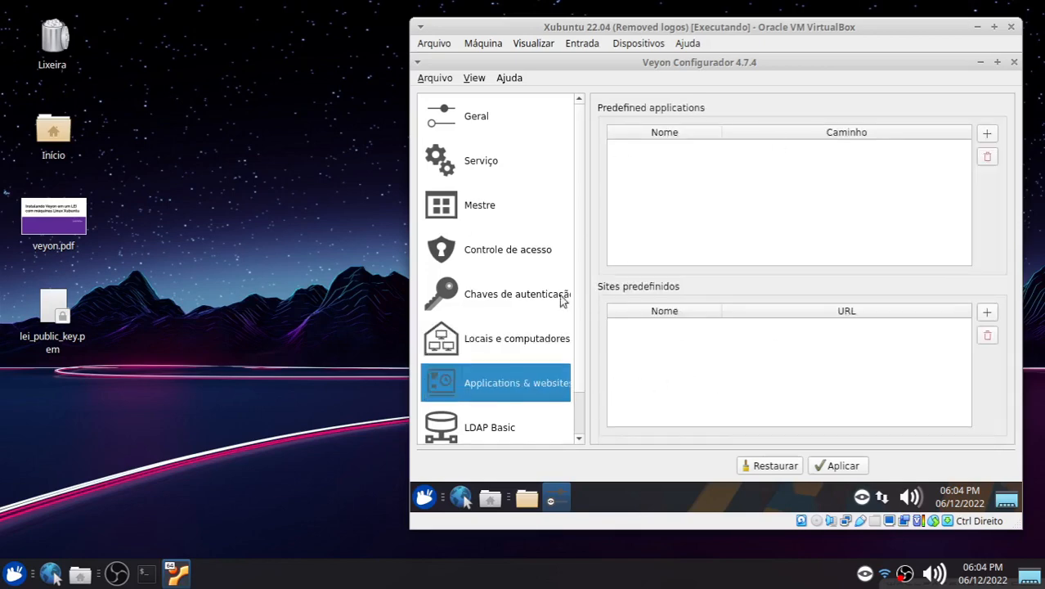
left_click(842, 468)
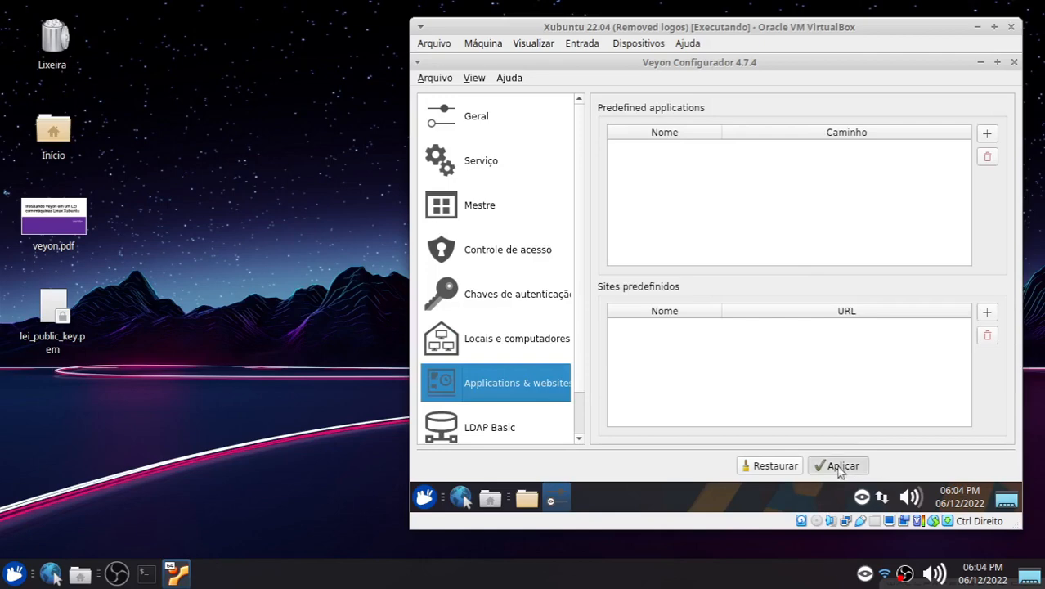
left_click(756, 269)
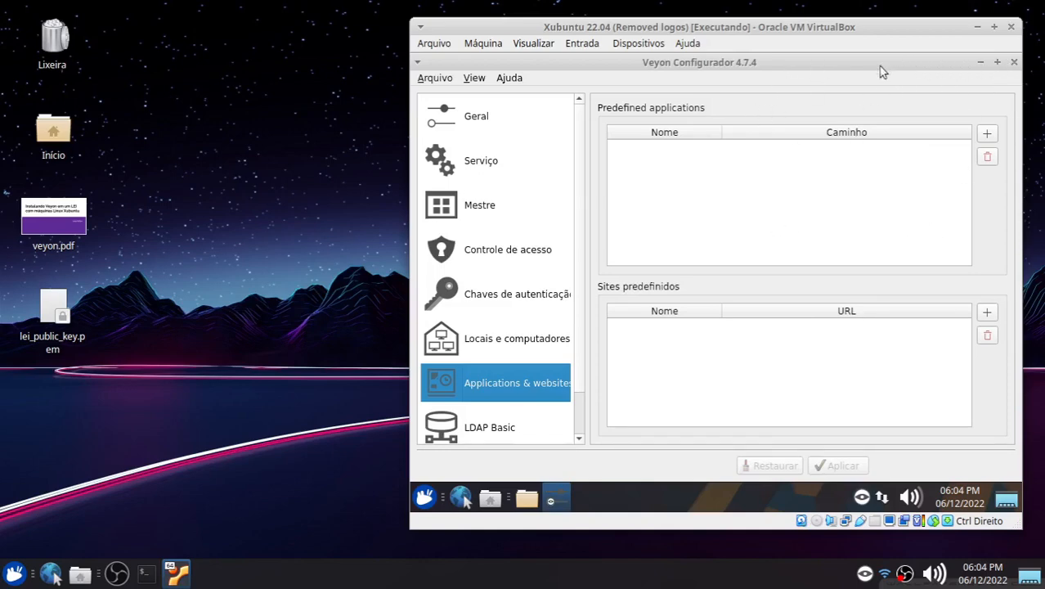
Step: Close Veyon Configurator and the VM's file manager
left_click(1014, 64)
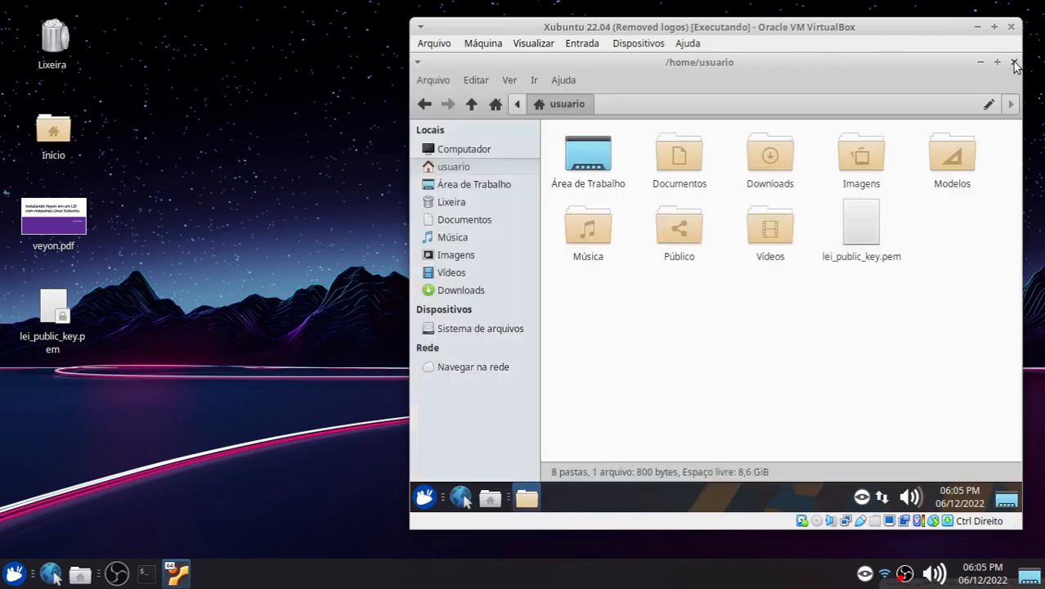
left_click(1012, 64)
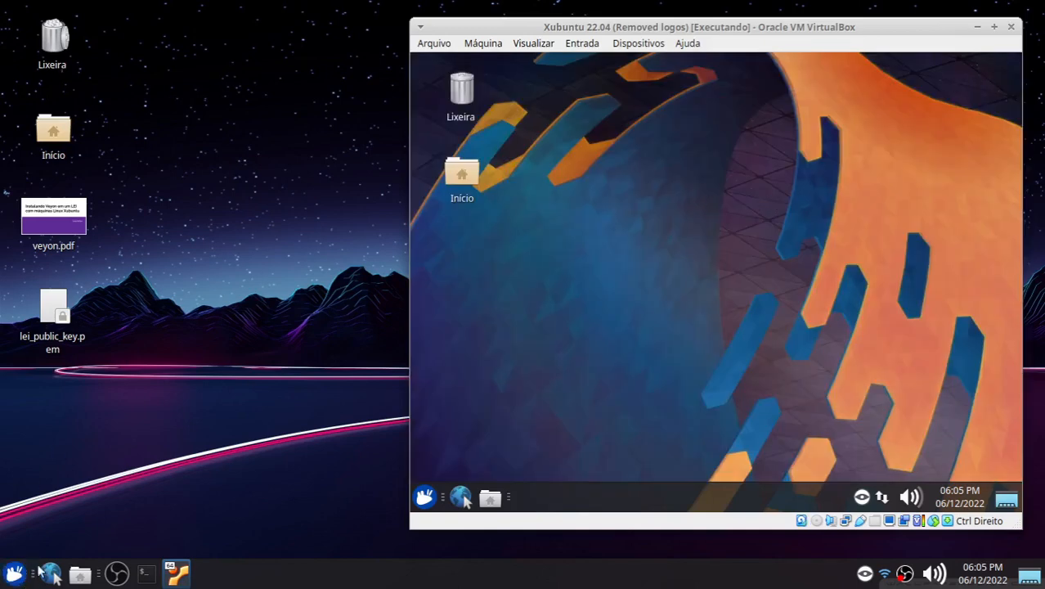
left_click(183, 399)
Step: Open the launcher properties of Veyon Master on the host and examine its command
left_click(12, 575)
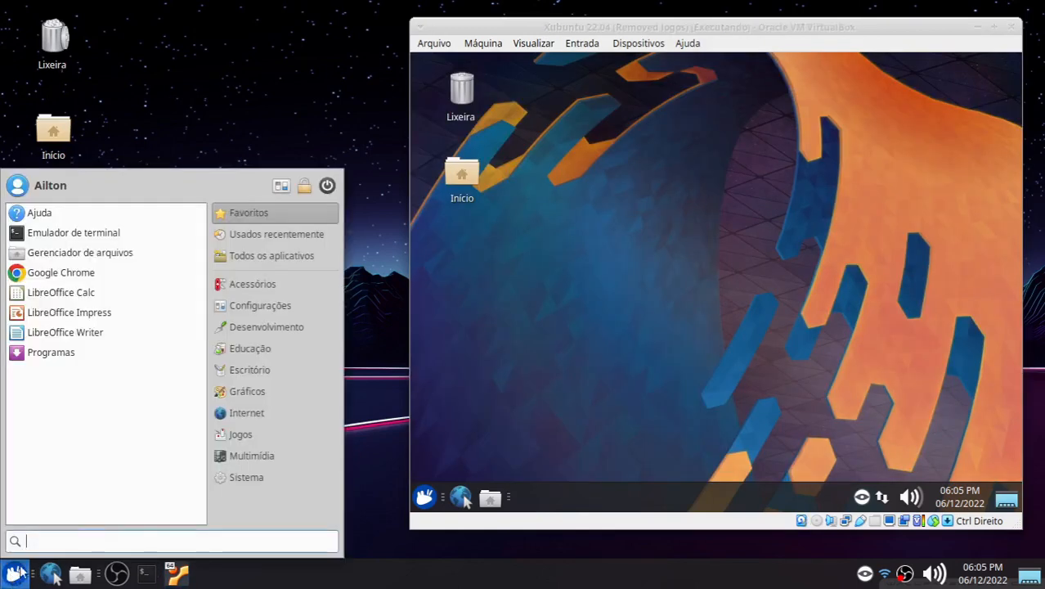
left_click(249, 414)
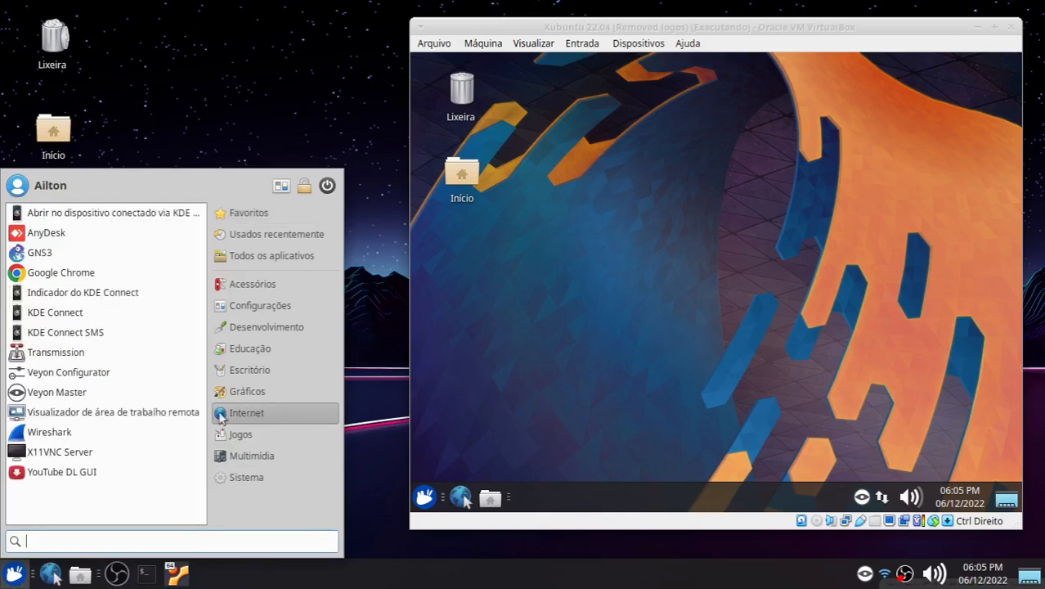
right_click(84, 395)
left_click(129, 486)
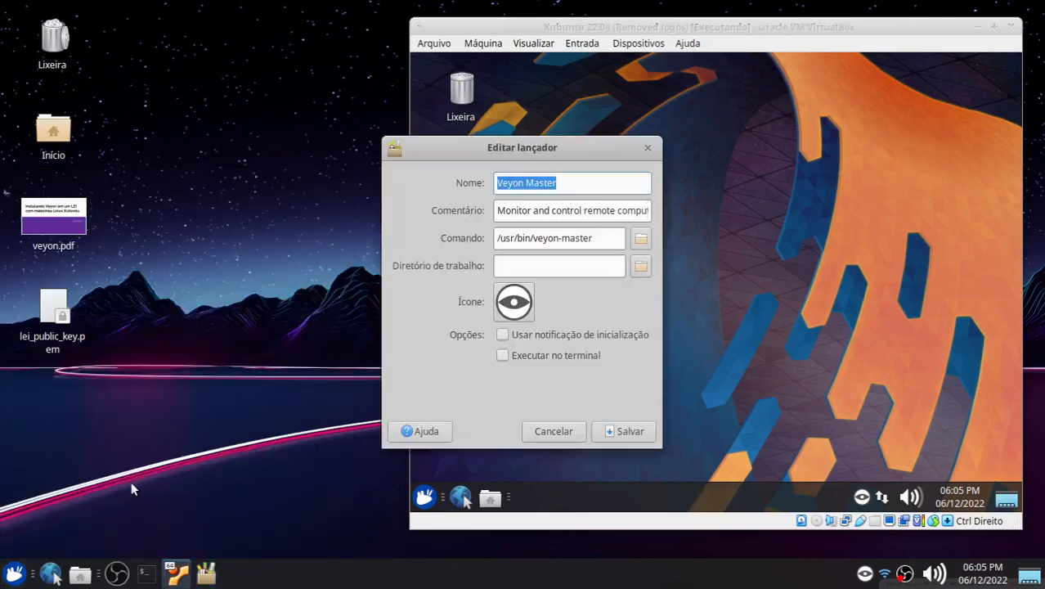
left_click_drag(491, 141, 231, 79)
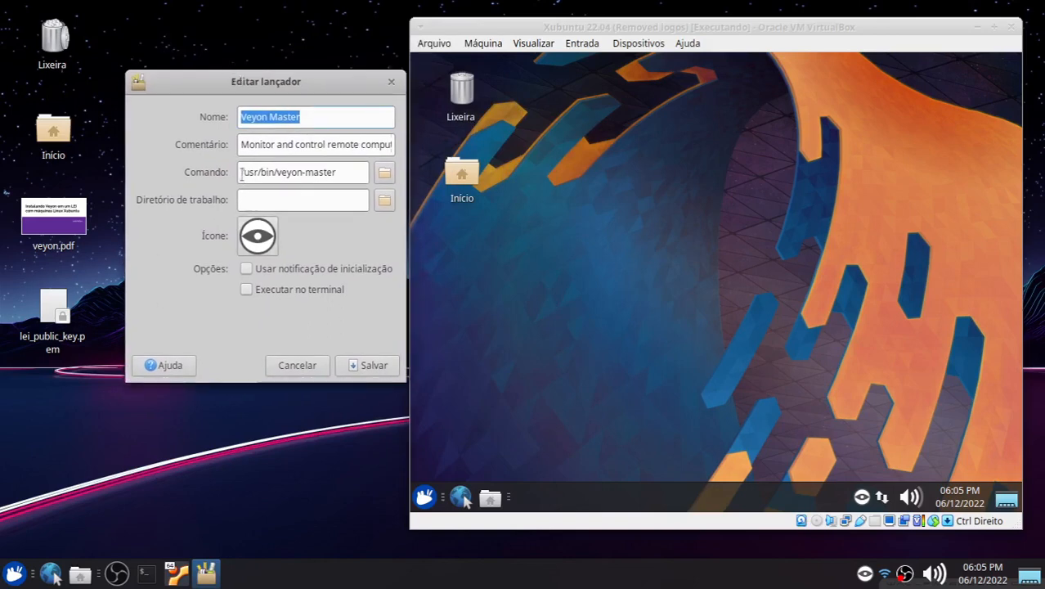
left_click_drag(241, 175, 342, 176)
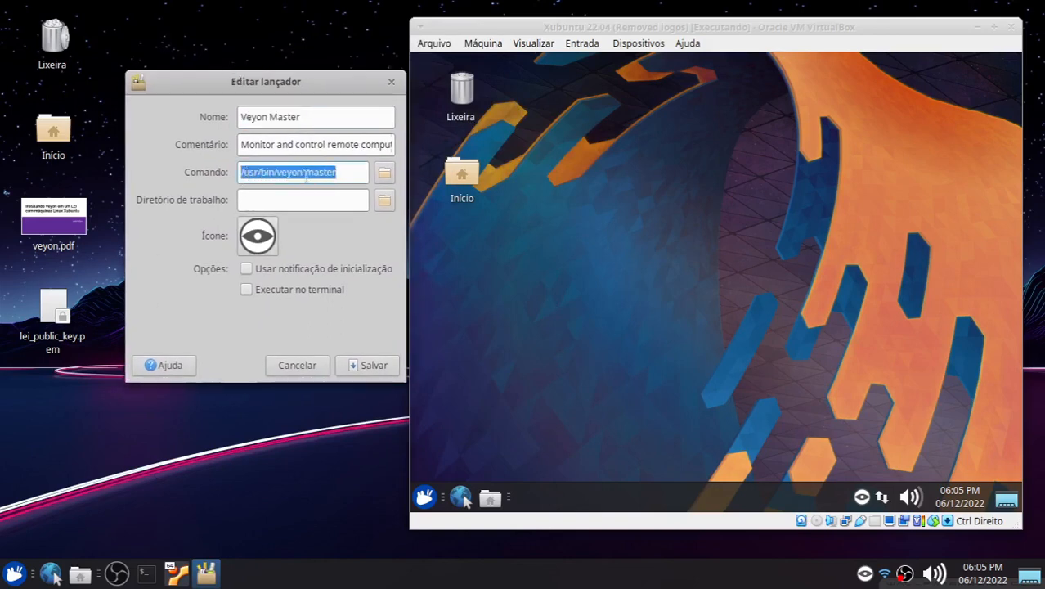
left_click(244, 174)
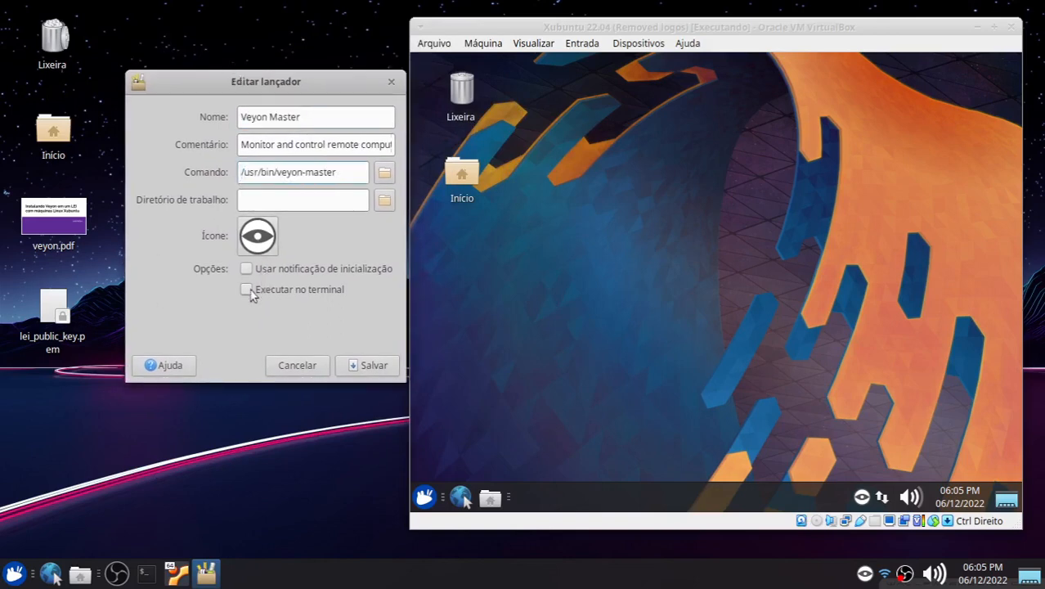
left_click_drag(259, 82, 326, 79)
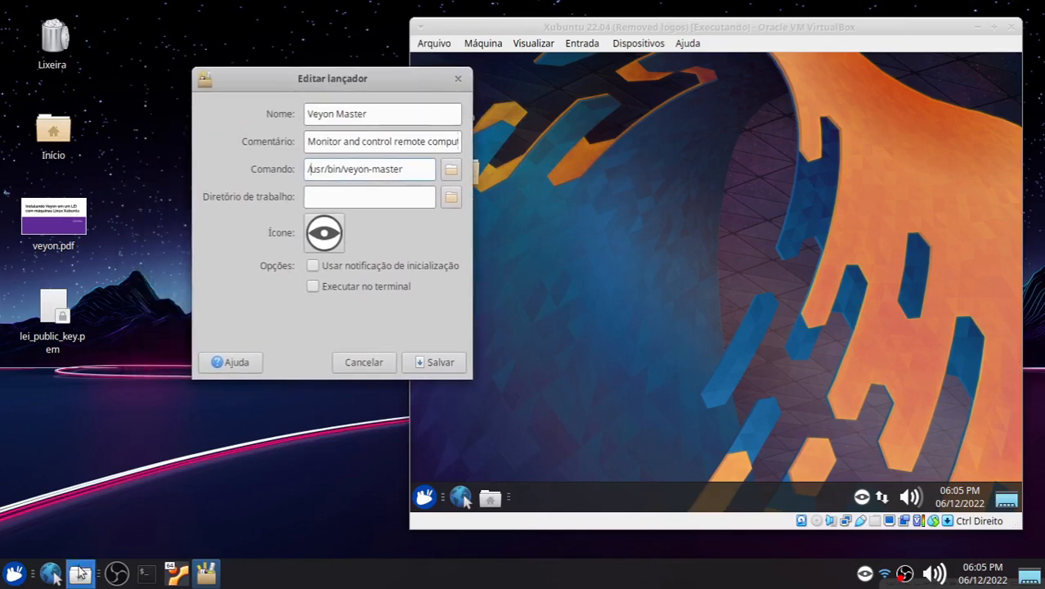
left_click(81, 575)
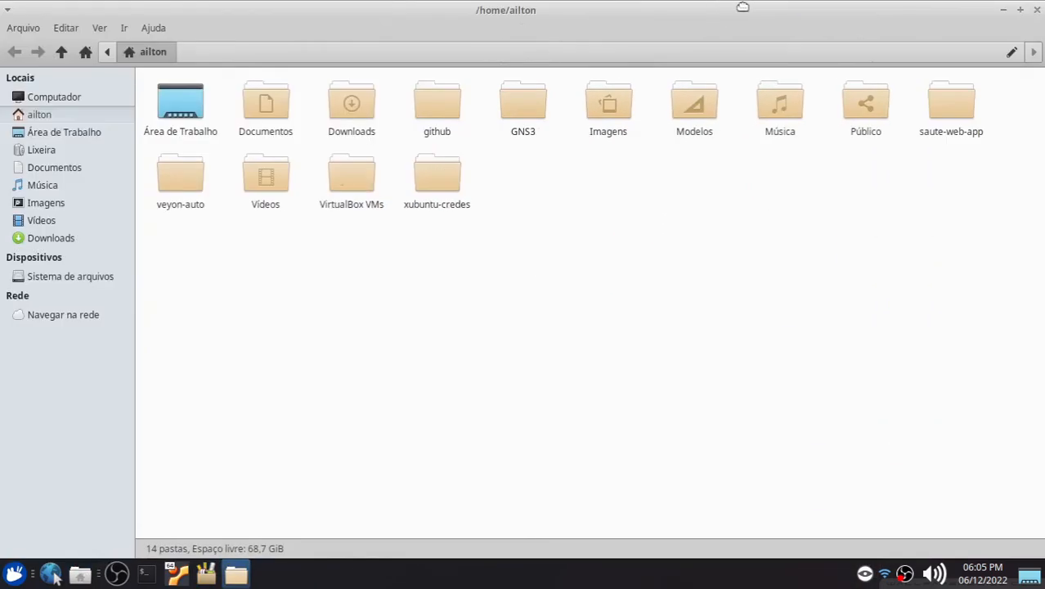
double_click(742, 7)
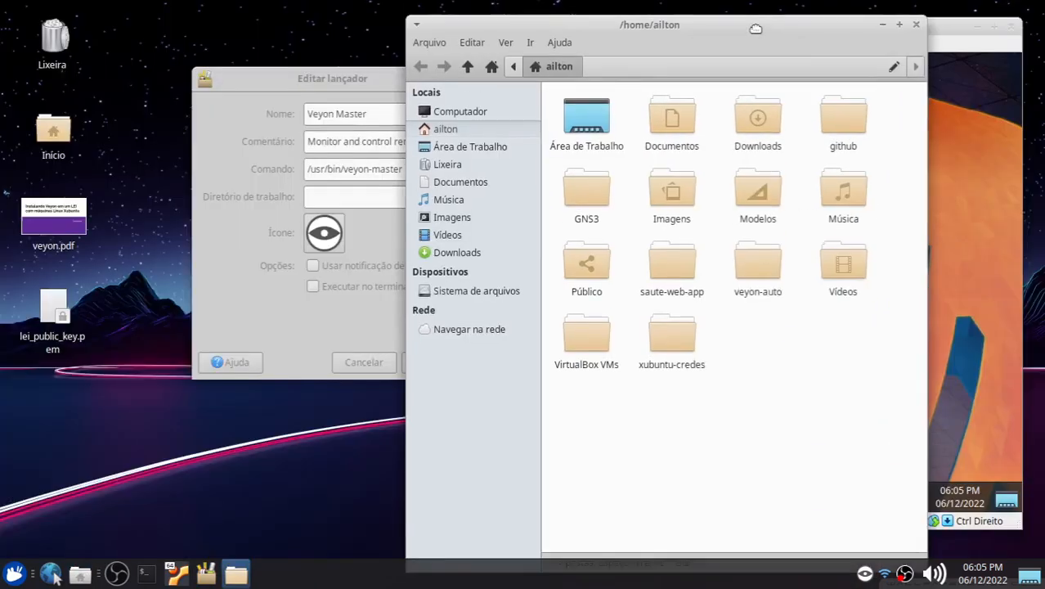
left_click(918, 27)
left_click_drag(343, 79, 345, 57)
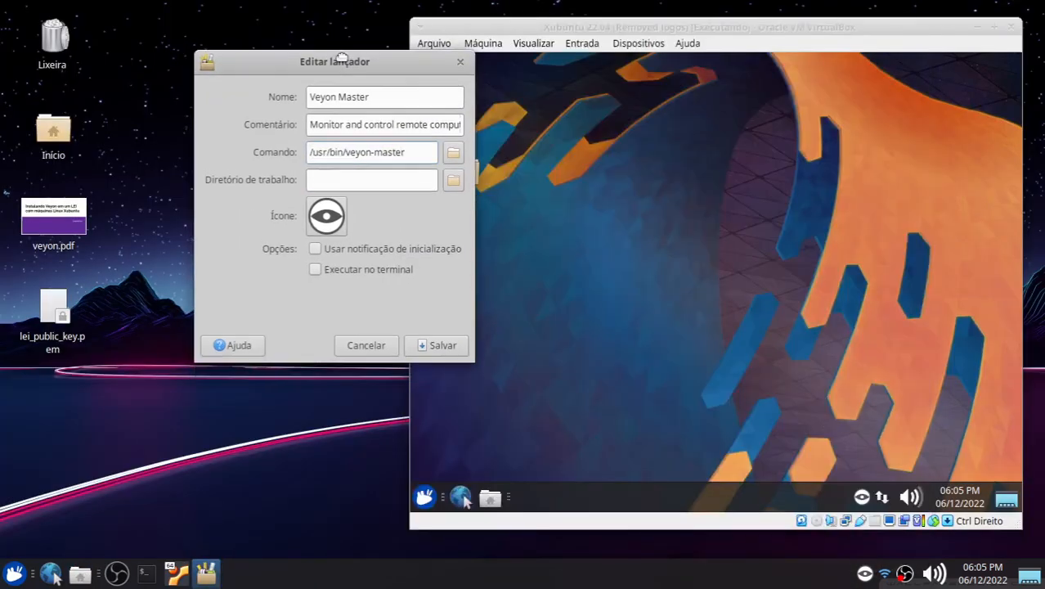
Step: Open a terminal and edit /usr/share/applications/veyon-master.desktop with sudo nano, entering the account password
left_click(146, 574)
left_click_drag(401, 124, 478, 116)
type("sudo nano ")
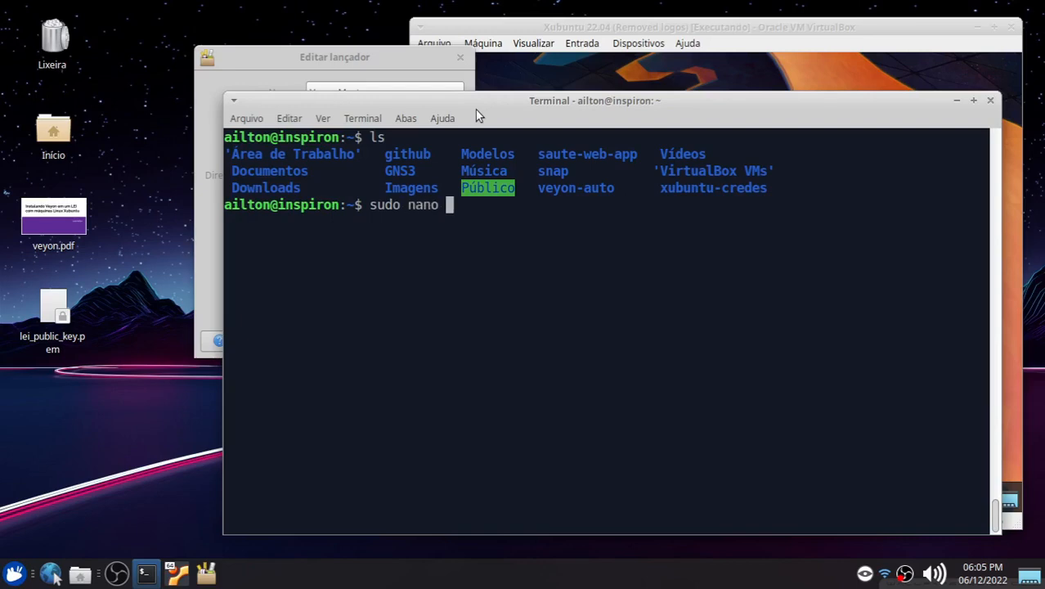
type("/usr/share/appl")
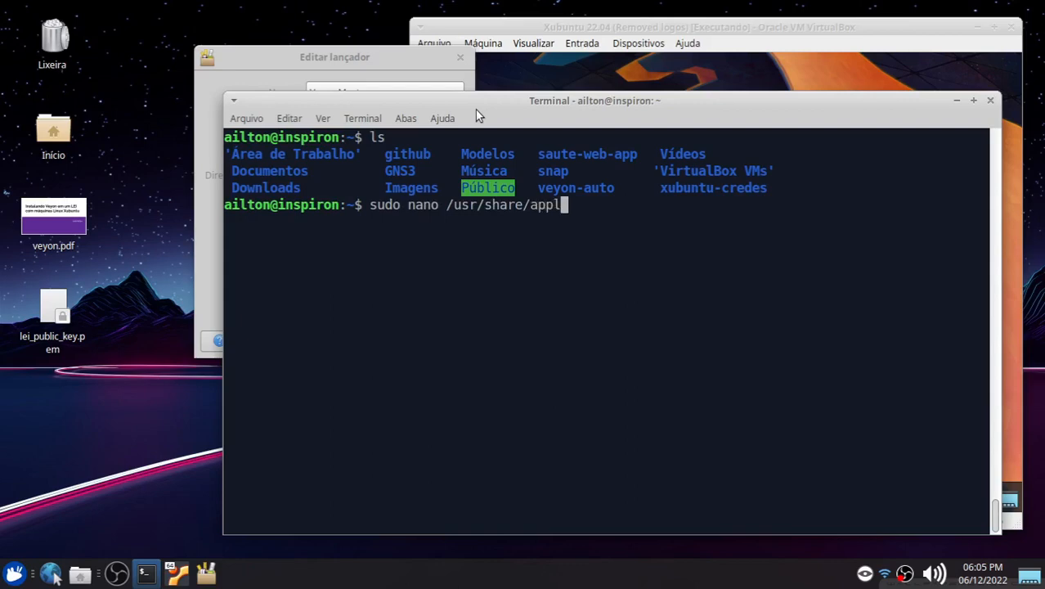
type("ications/veyon-")
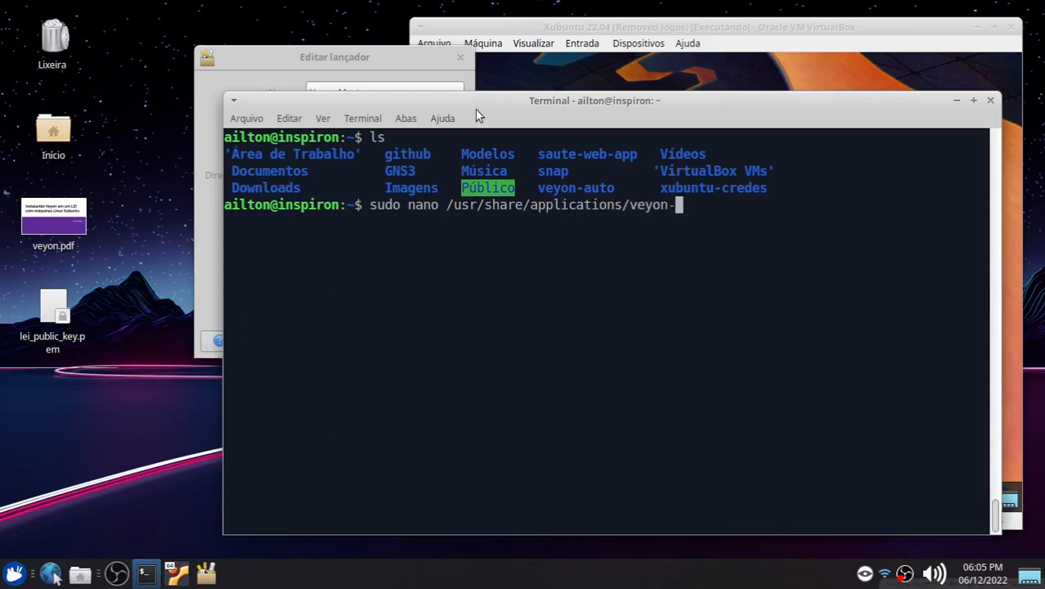
type("master.desktop")
key("Tab")
key("Return")
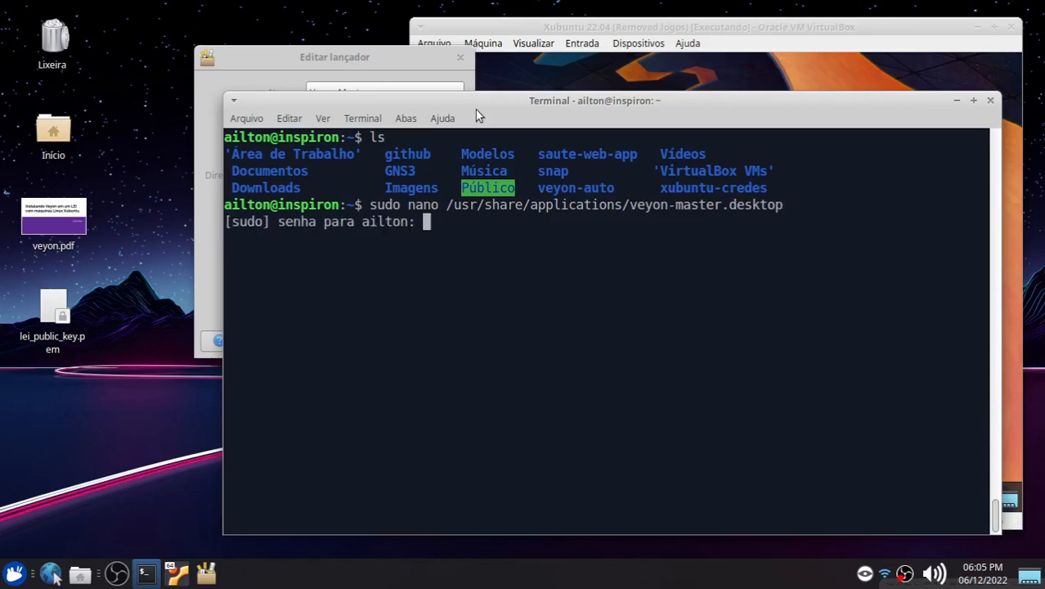
key("Return")
Step: Change the Exec line to sudo /usr/bin/veyon-master and set Terminal to true in the desktop file
left_click_drag(393, 108, 501, 96)
left_click_drag(350, 65, 186, 112)
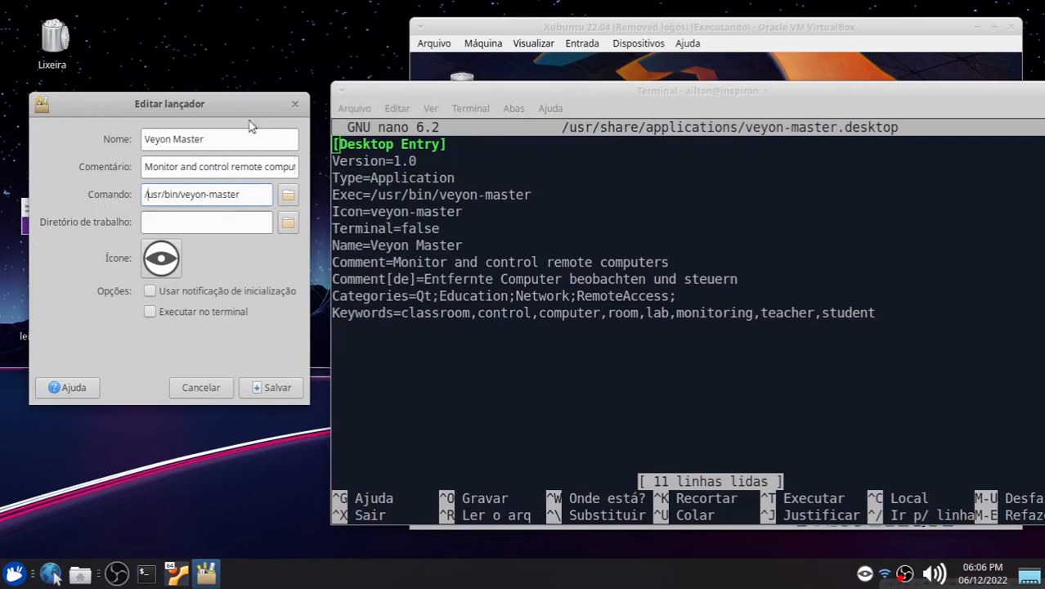
left_click_drag(212, 103, 213, 68)
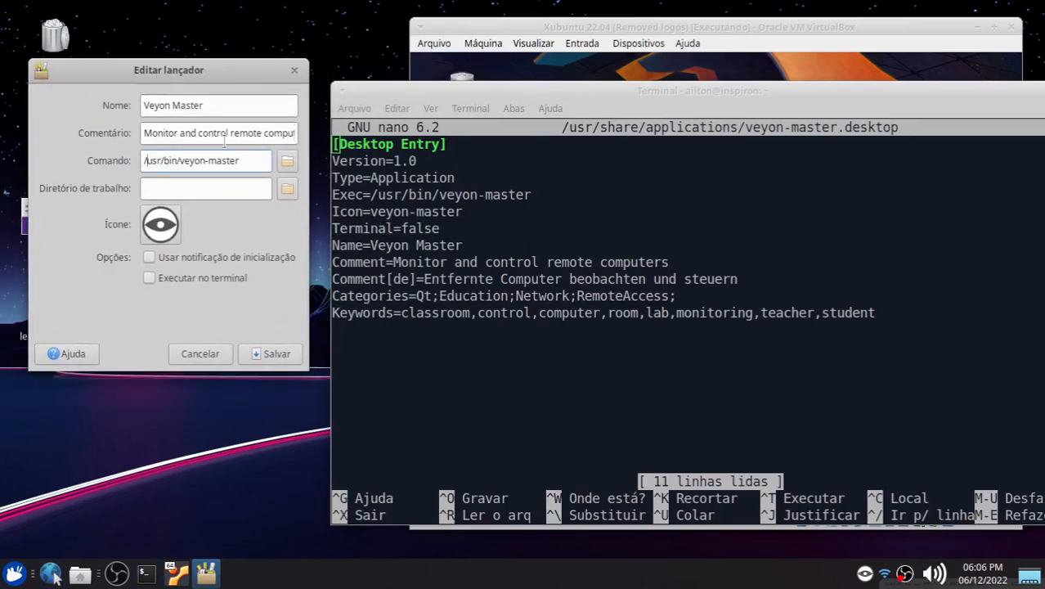
left_click(505, 226)
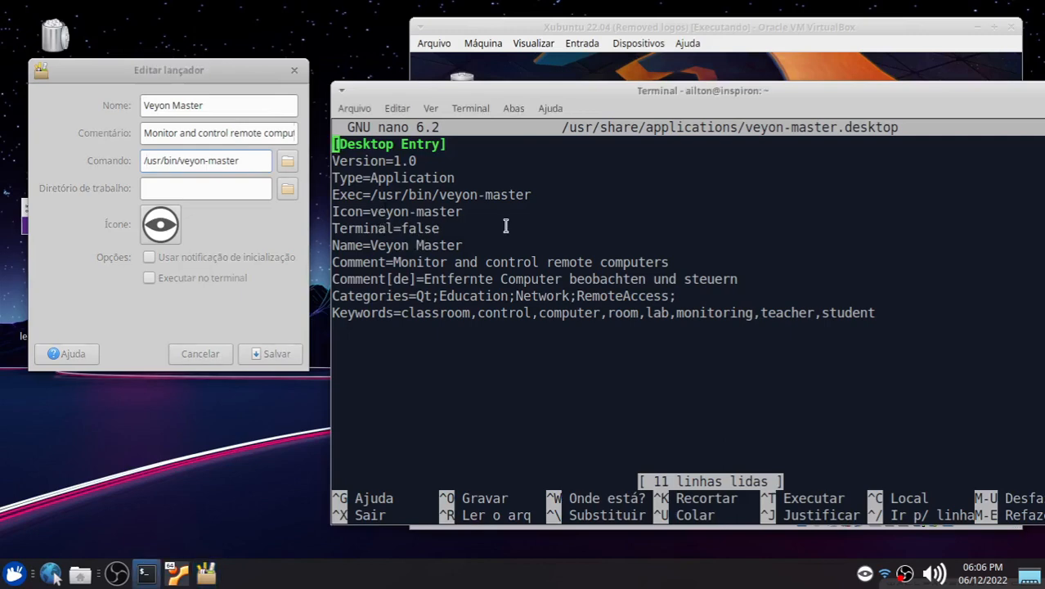
key("Down")
key("Down")
key("Down")
key("Right")
key("Right")
key("Right")
key("Right")
key("Right")
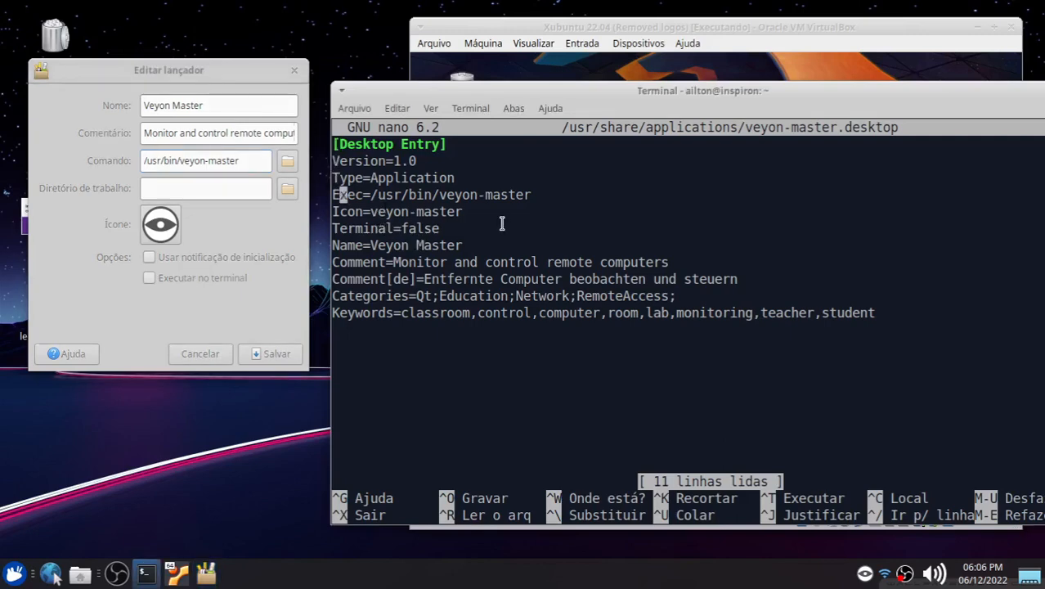
type("sudo")
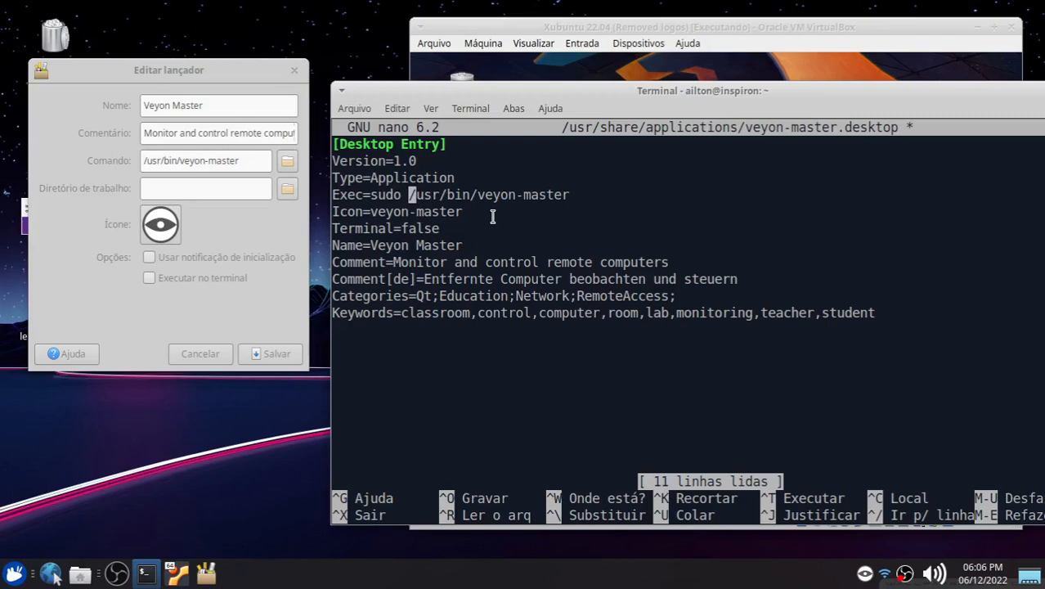
key("Down")
key("Down")
key("Right")
key("Right")
key("Right")
key("Right")
key("BackSpace")
key("BackSpace")
key("BackSpace")
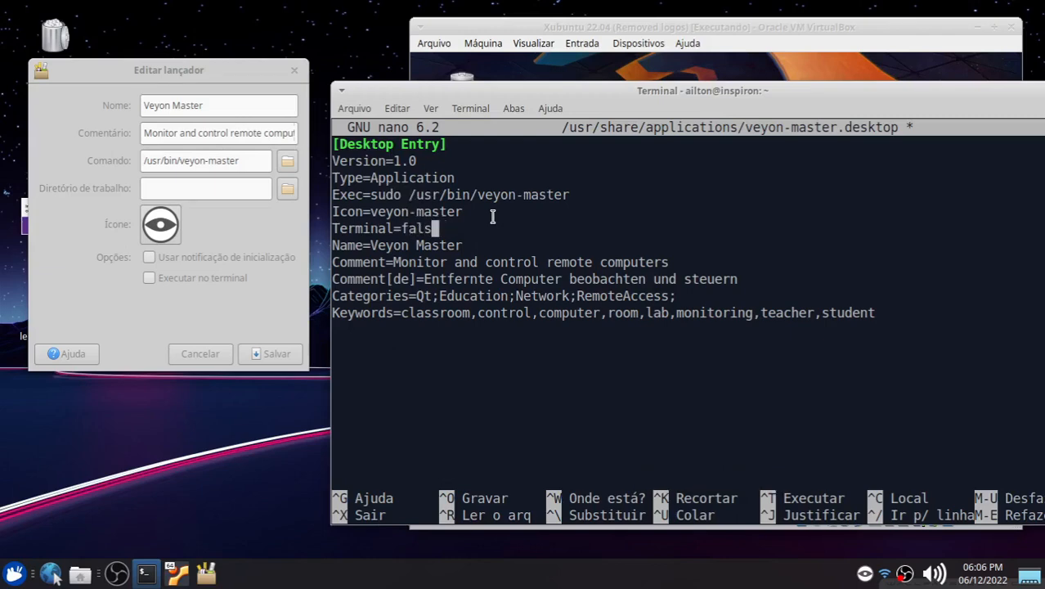
key("BackSpace")
key("BackSpace")
type("true")
Step: Save the desktop file, exit nano and close the launcher properties dialog
key("ctrl+o")
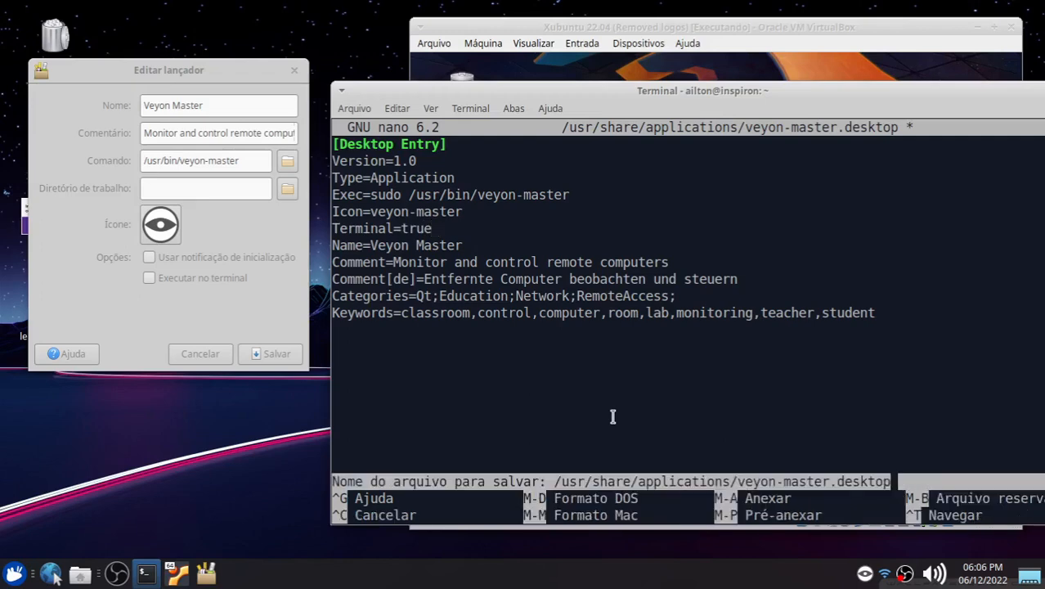
left_click(198, 353)
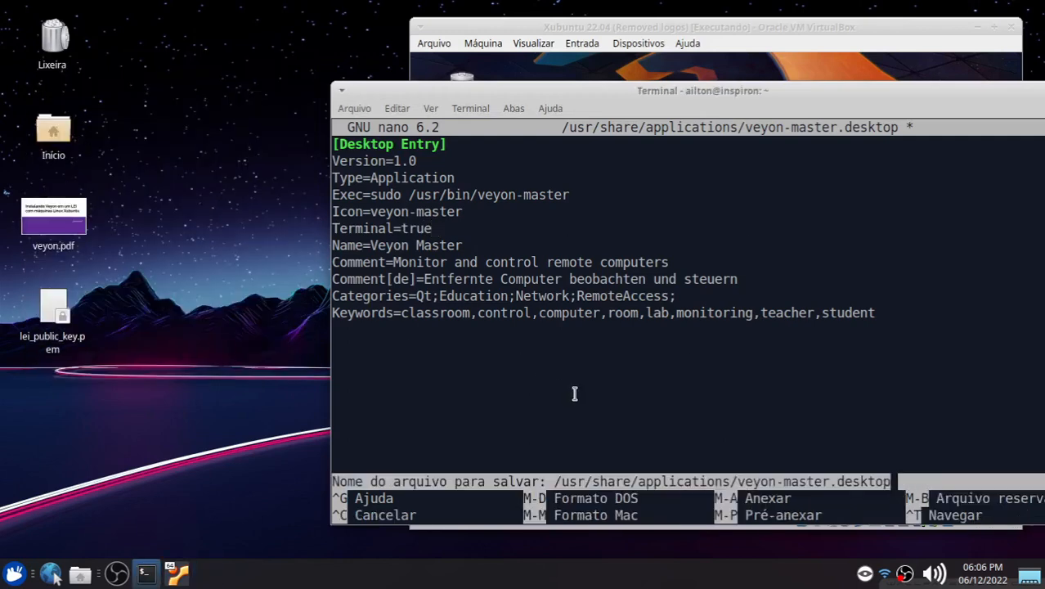
key("Return")
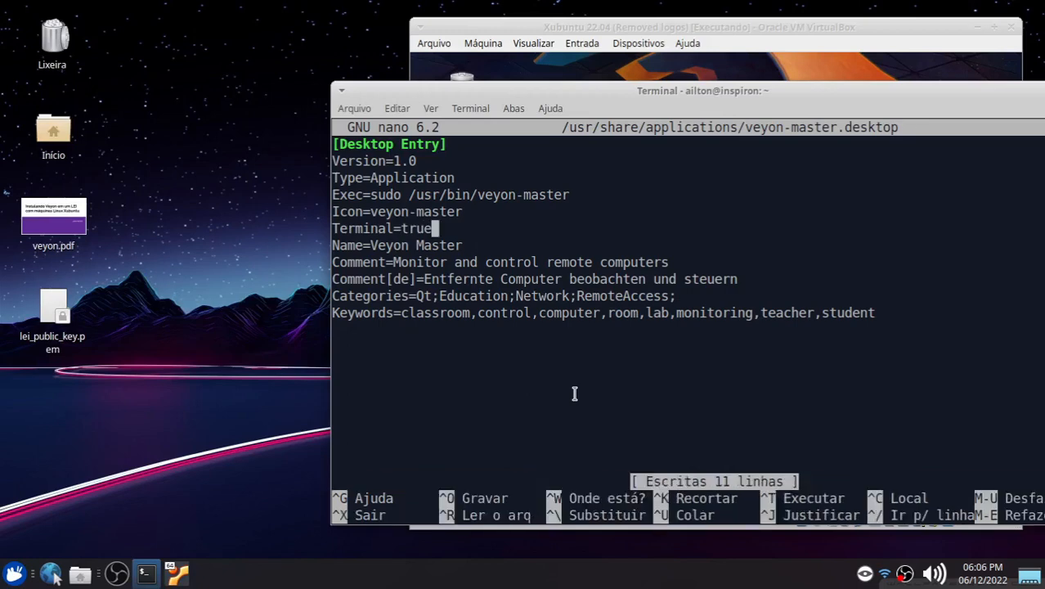
key("ctrl+x")
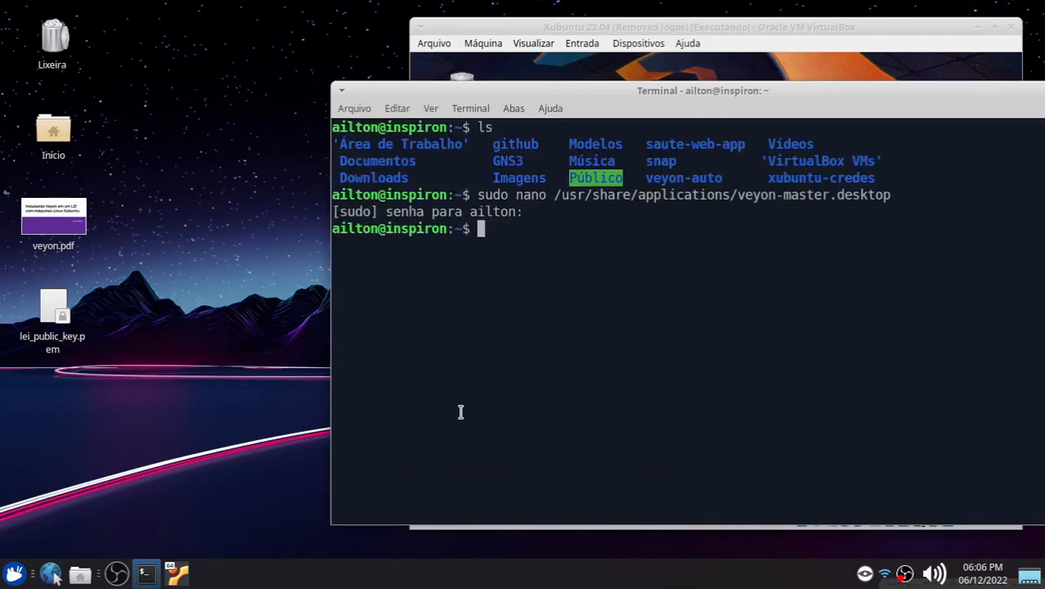
Step: Reopen Veyon Master's launcher properties from the Internet menu to check its command and terminal option
left_click(13, 574)
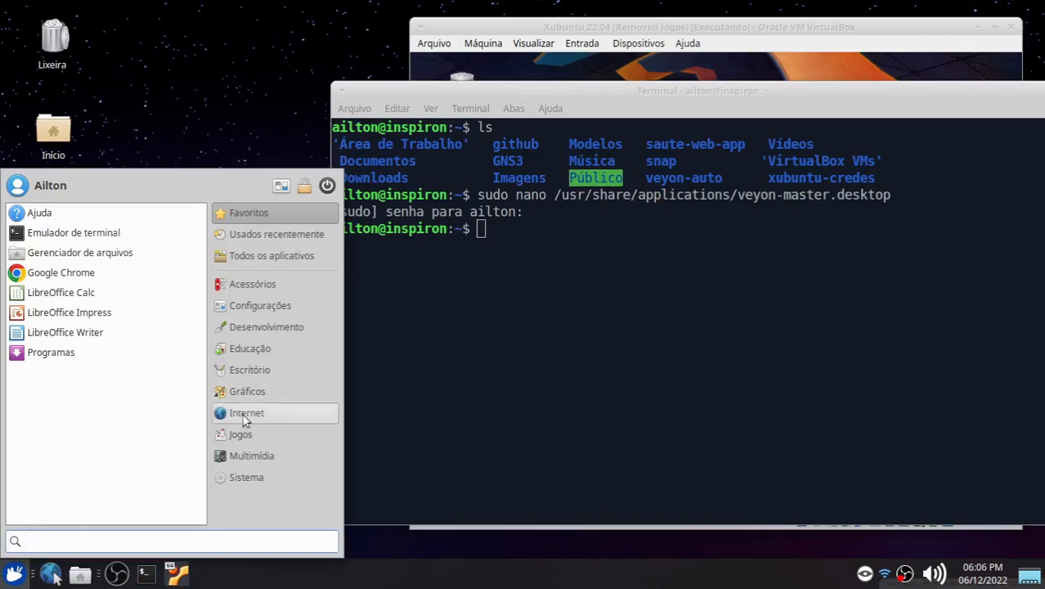
left_click(243, 412)
right_click(76, 401)
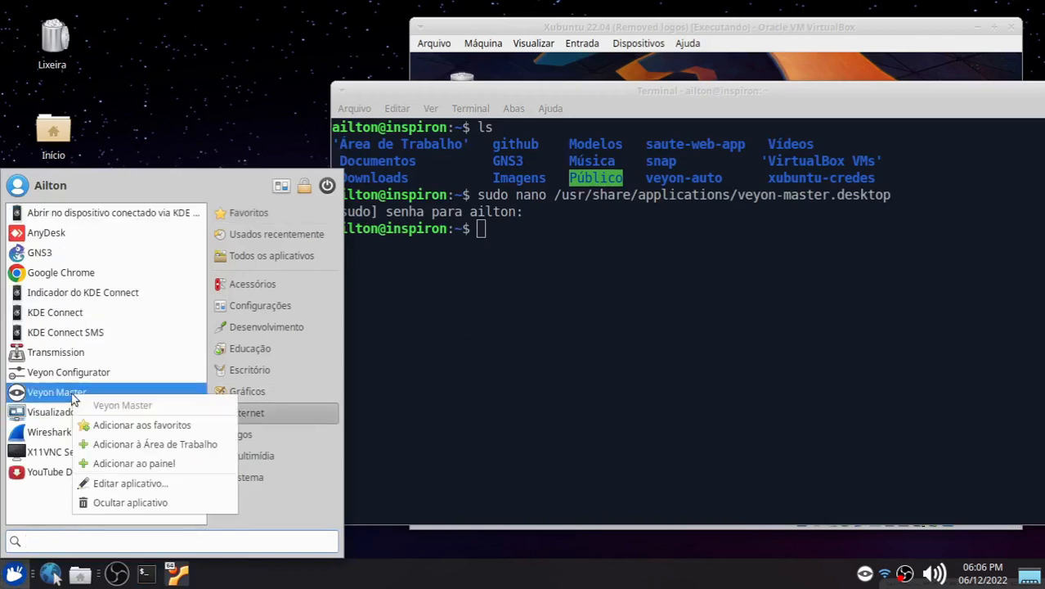
left_click(123, 485)
left_click_drag(479, 147, 214, 110)
left_click_drag(260, 204, 232, 202)
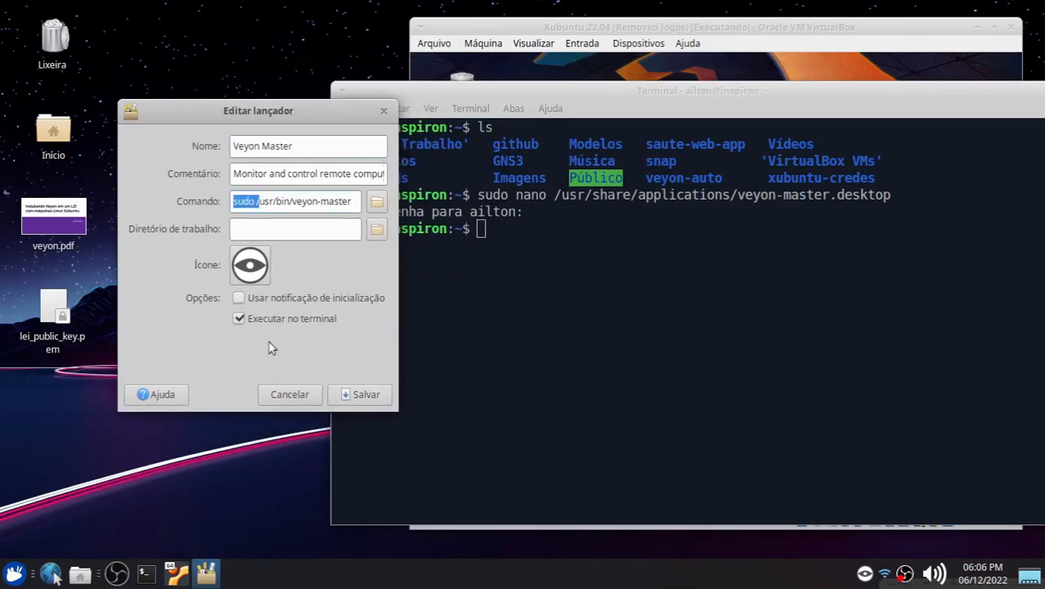
left_click(289, 394)
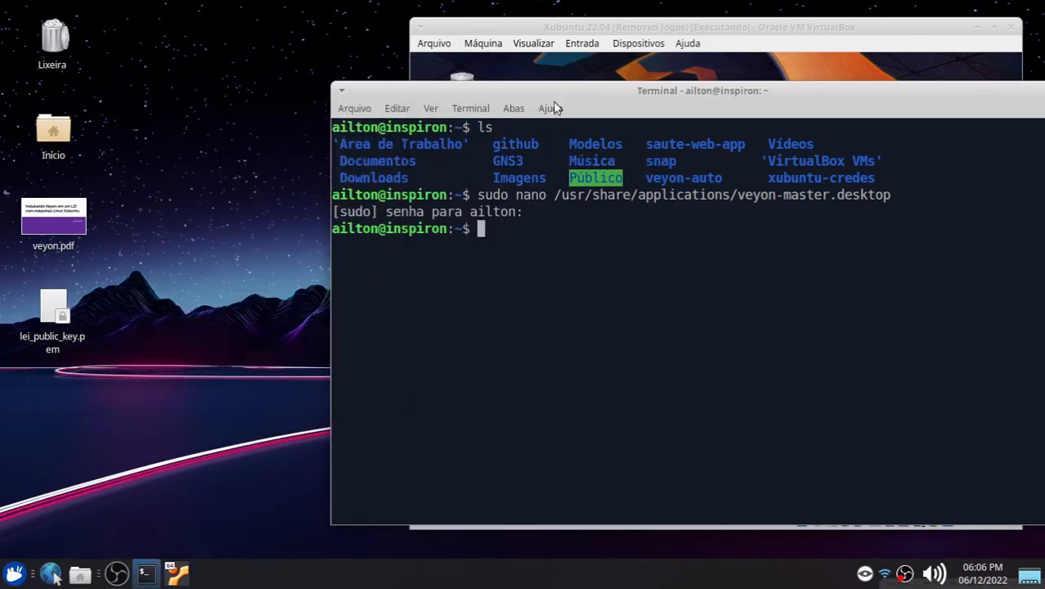
Step: Launch Veyon Master from the Internet menu and enter the sudo password in its terminal
left_click_drag(553, 107, 401, 103)
left_click(14, 572)
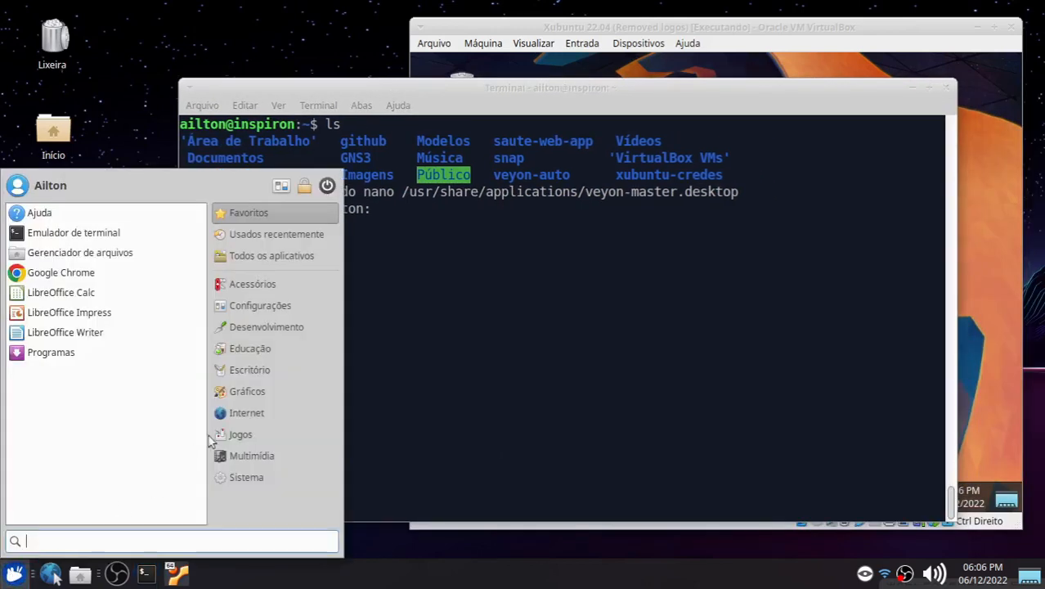
left_click(246, 412)
left_click(61, 393)
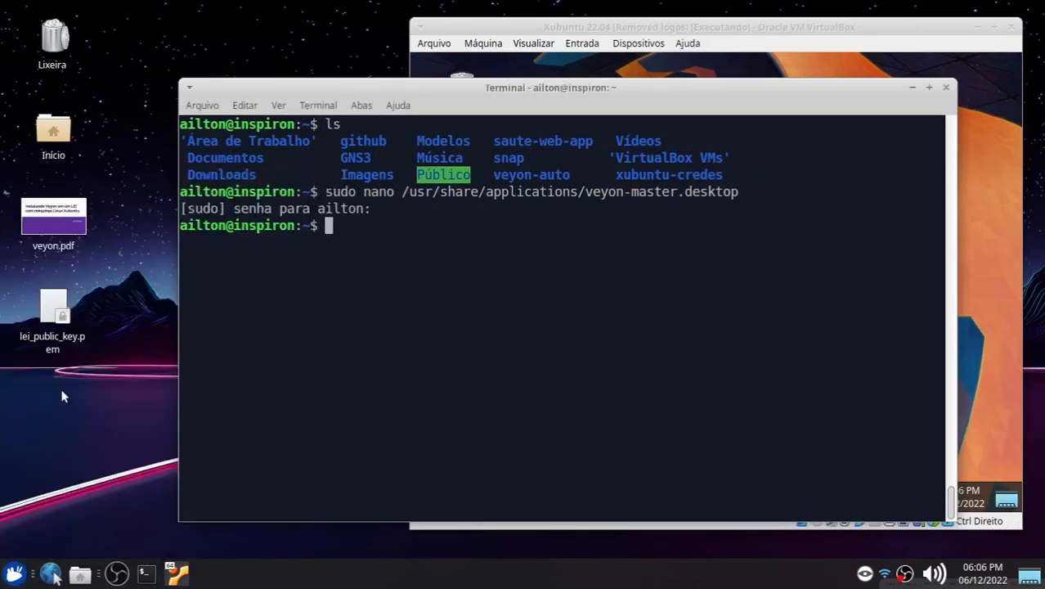
left_click_drag(376, 18, 419, 73)
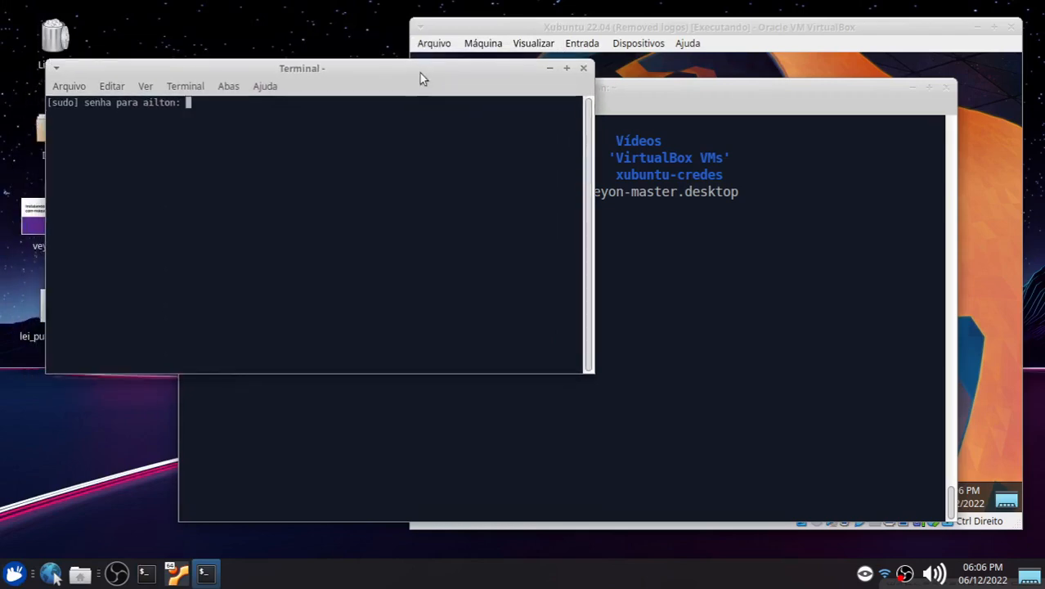
key("Return")
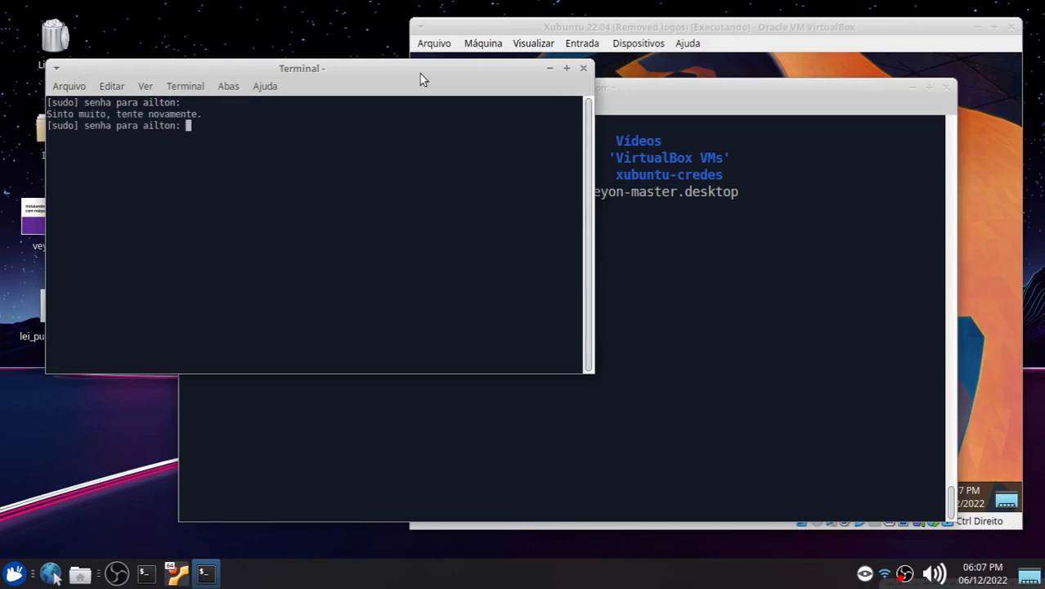
key("Return")
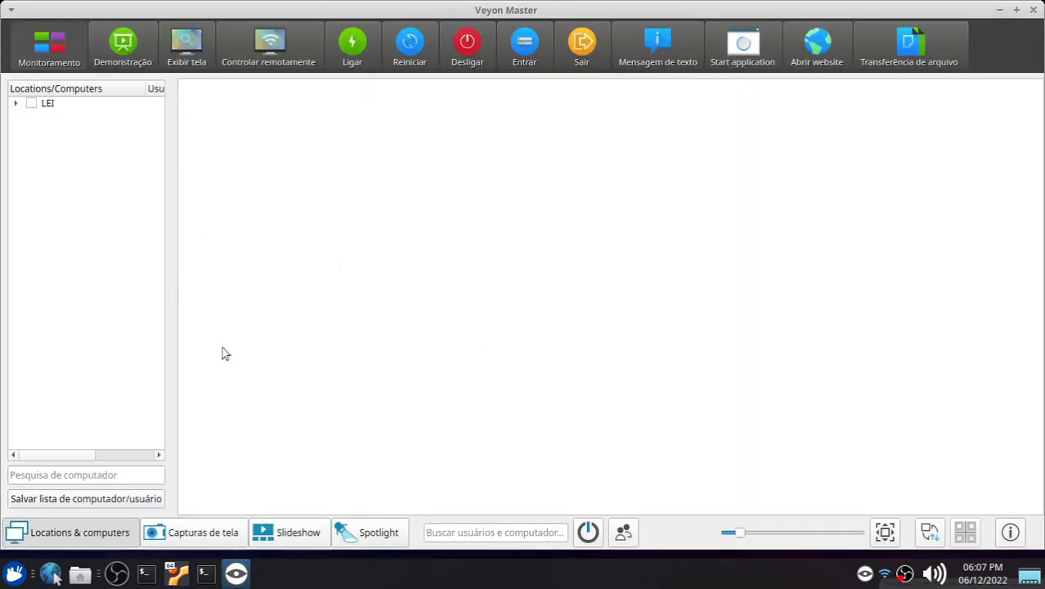
Step: Show the locations panel, check and expand the LEI location, and select PC 2's screen
left_click(77, 541)
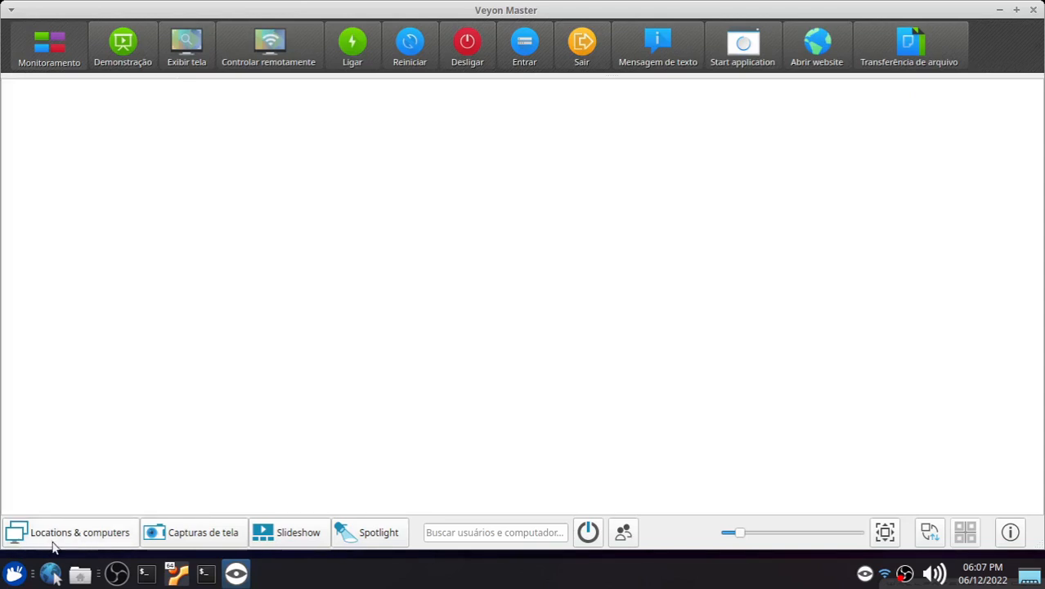
left_click(78, 541)
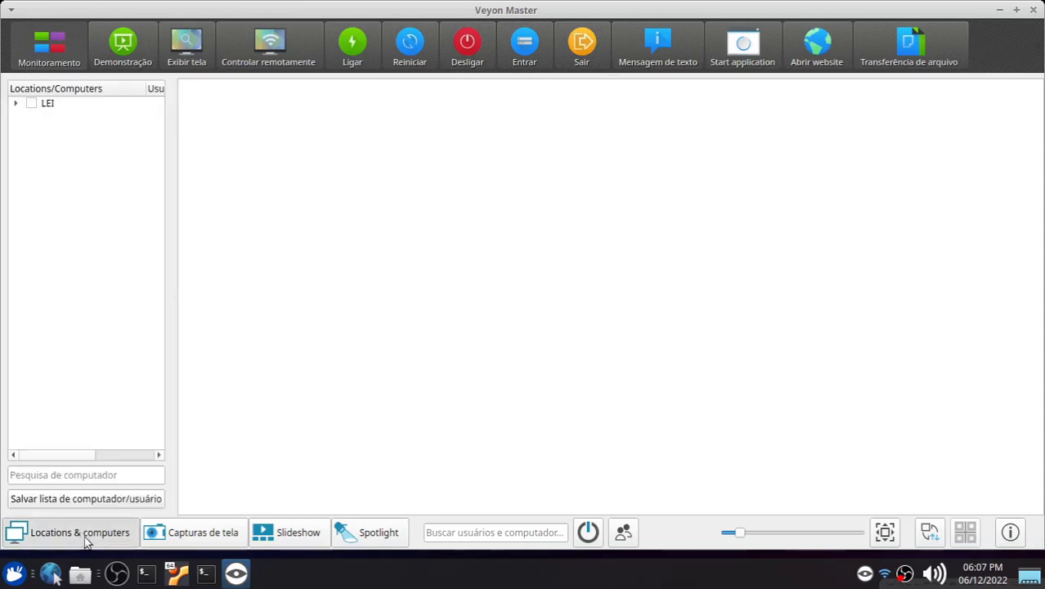
left_click(31, 104)
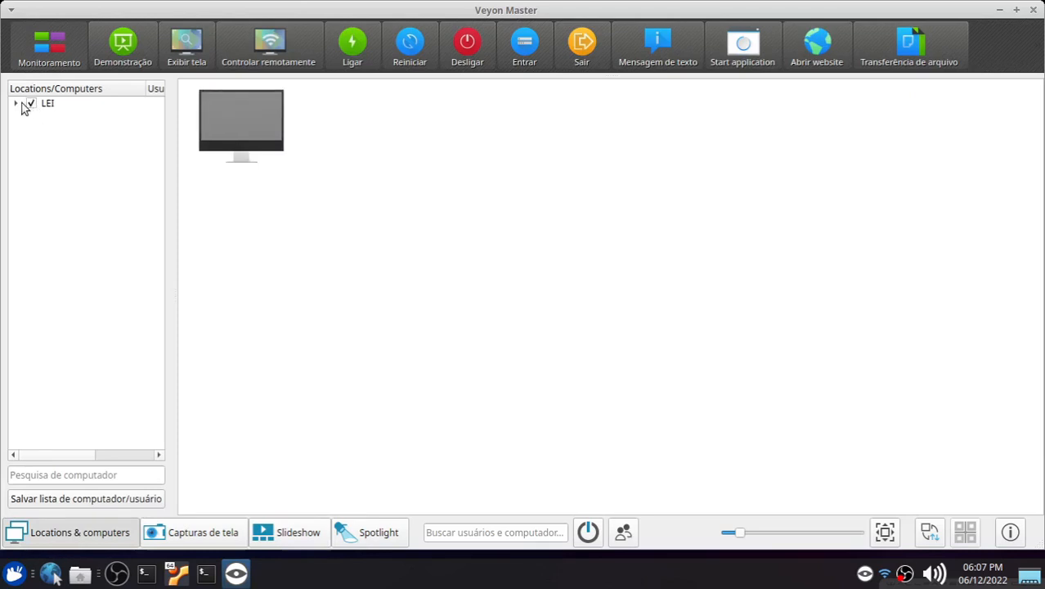
left_click(17, 104)
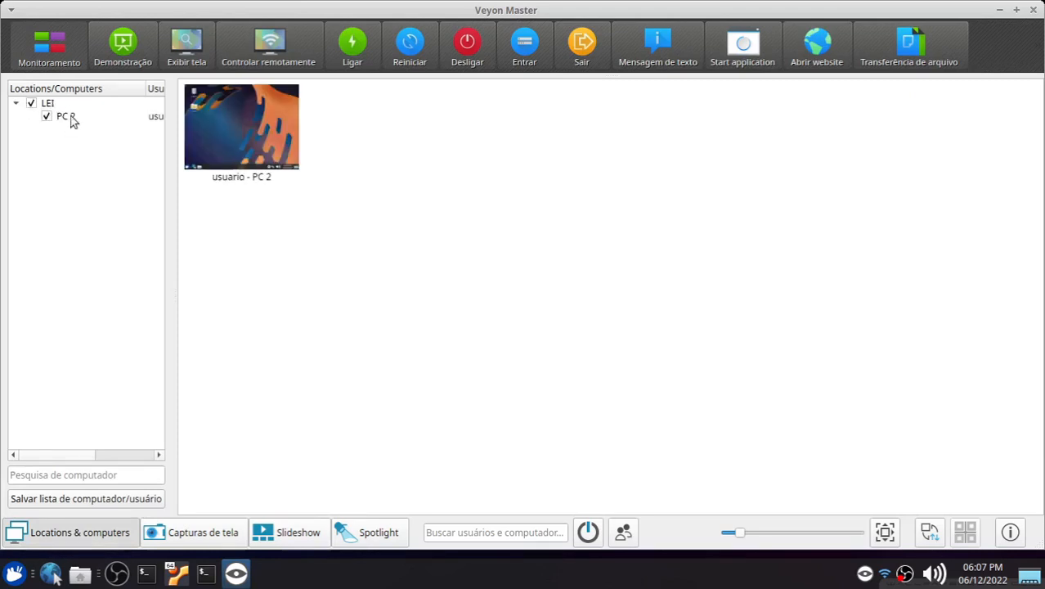
left_click(30, 105)
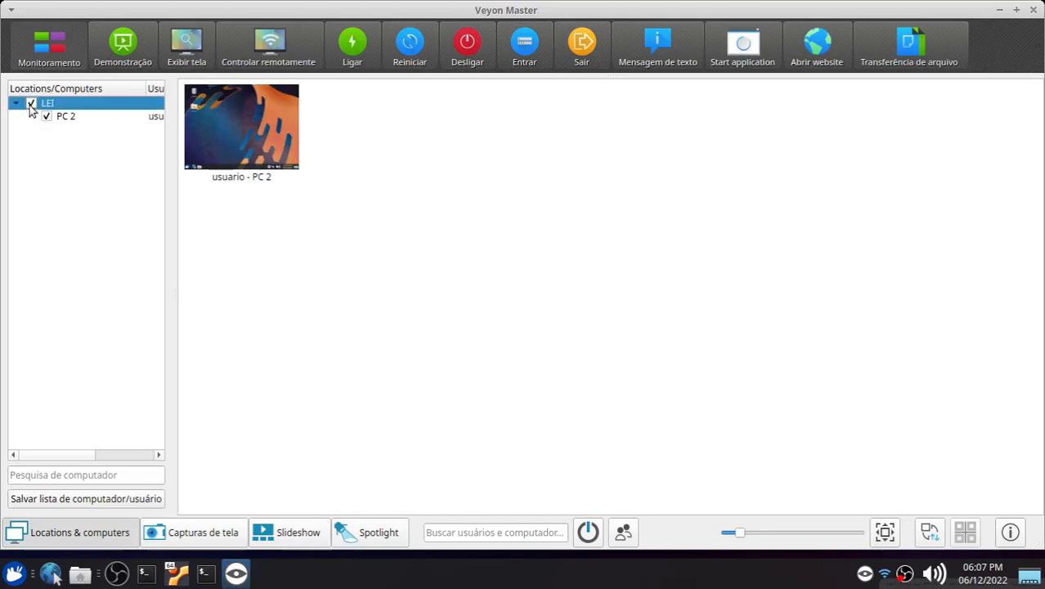
left_click(30, 105)
left_click(260, 143)
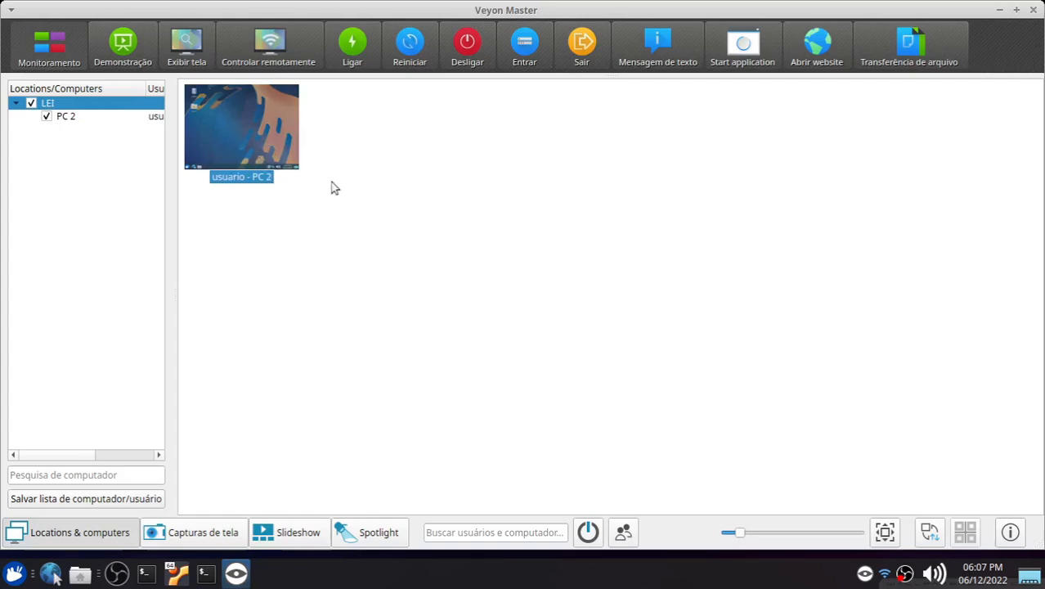
left_click(721, 177)
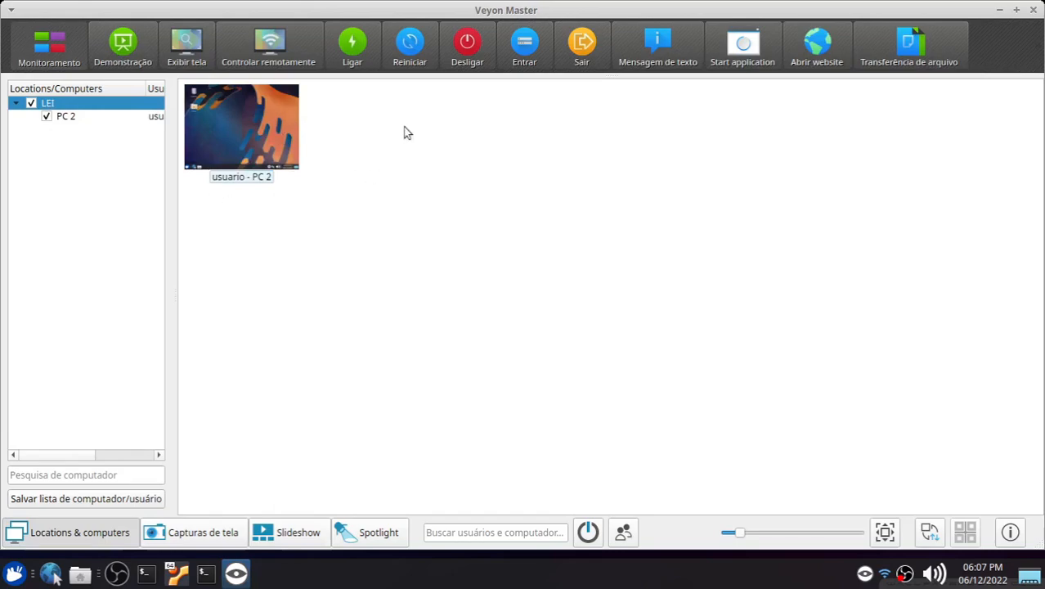
Step: Close Veyon Master and open Veyon Configurator from the Internet menu, entering the sudo password
left_click(1034, 13)
left_click(14, 573)
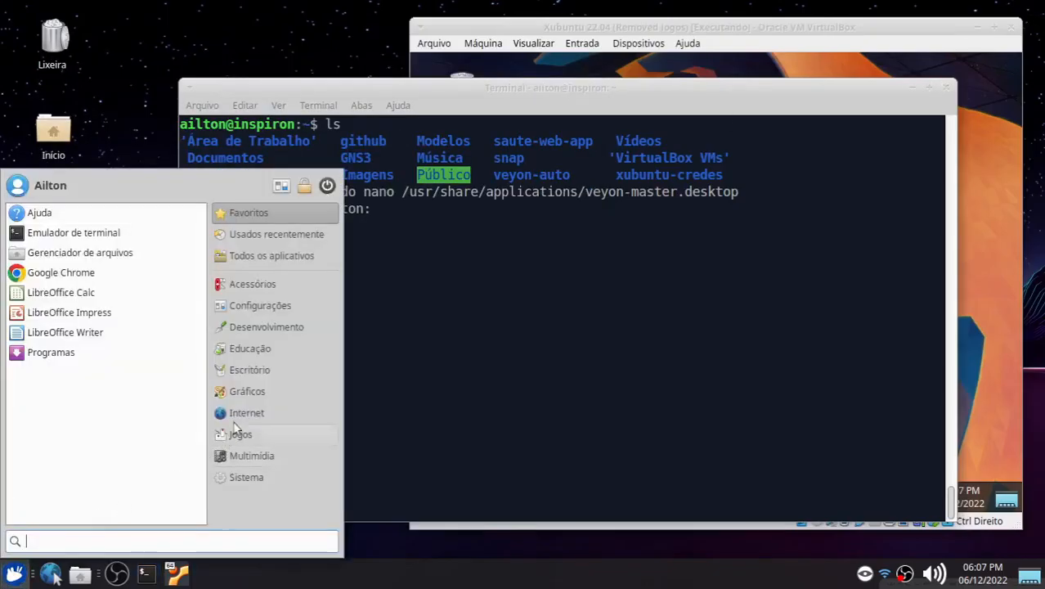
left_click(236, 412)
left_click(92, 372)
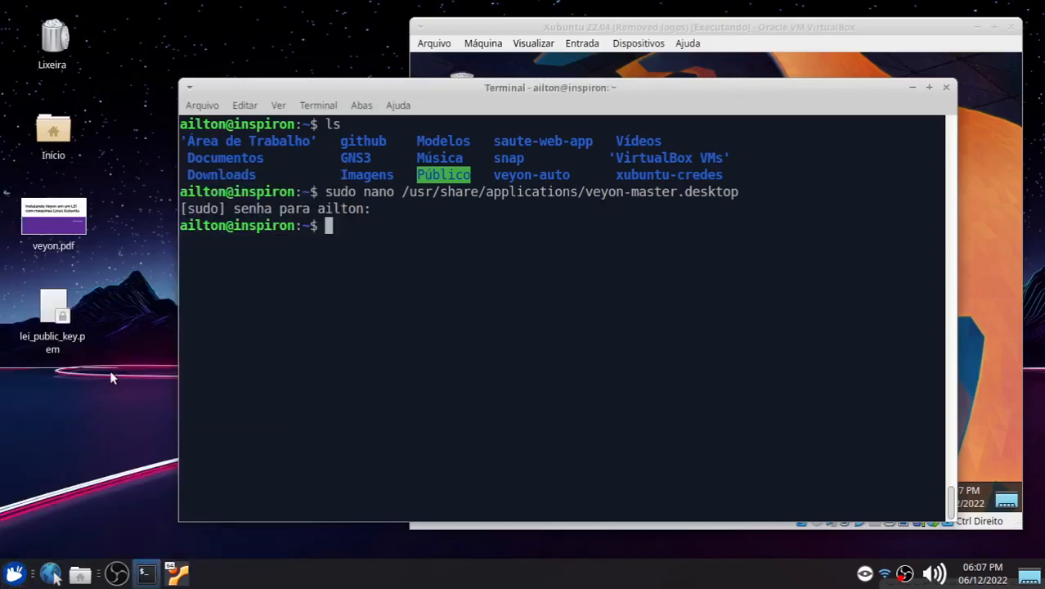
type("****")
key("Return")
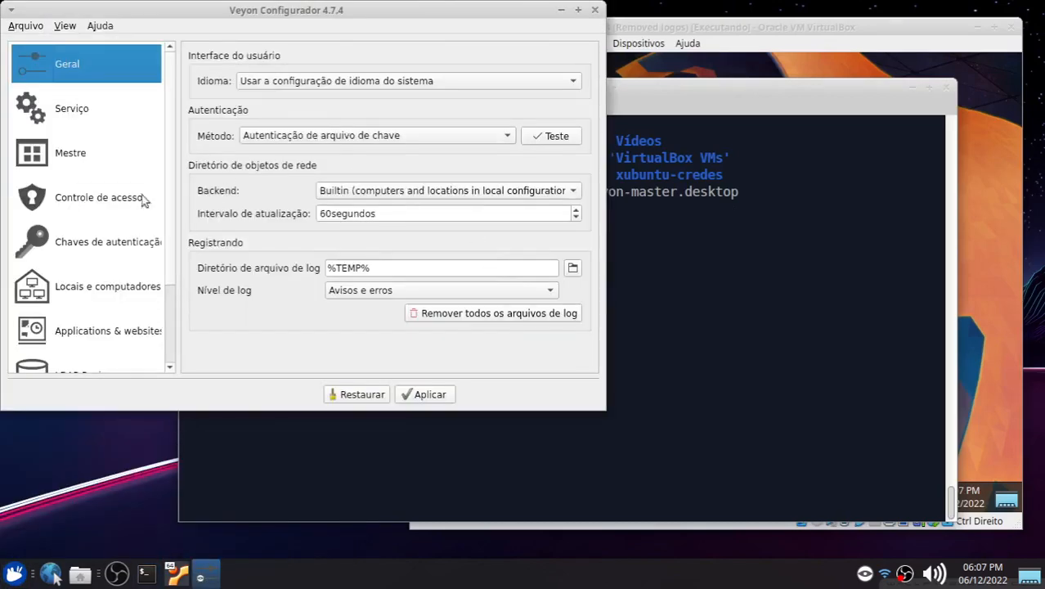
Step: Open the locations and computers settings, maximize the window, and add a new computer named PC 3 to LEI
left_click(69, 286)
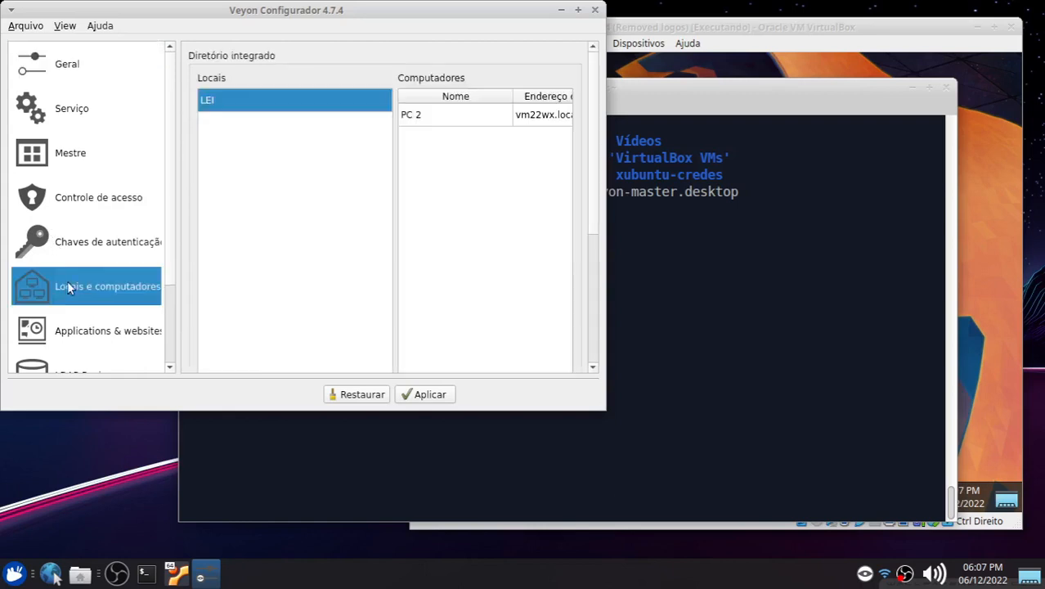
left_click(578, 10)
scroll(483, 388, "down", 2)
left_click(407, 478)
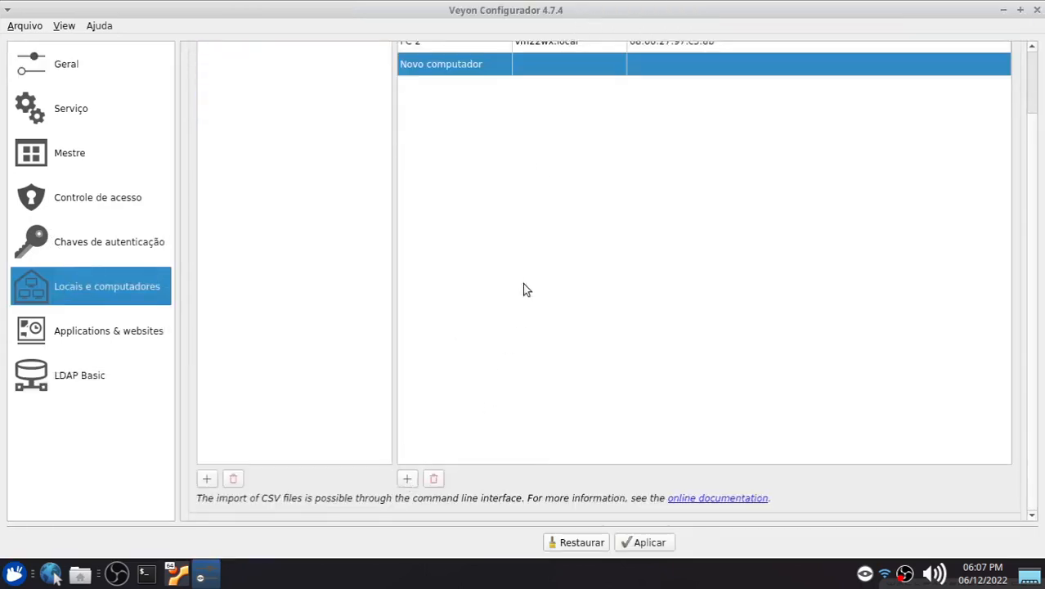
scroll(499, 245, "up", 2)
double_click(462, 137)
type("PC 3")
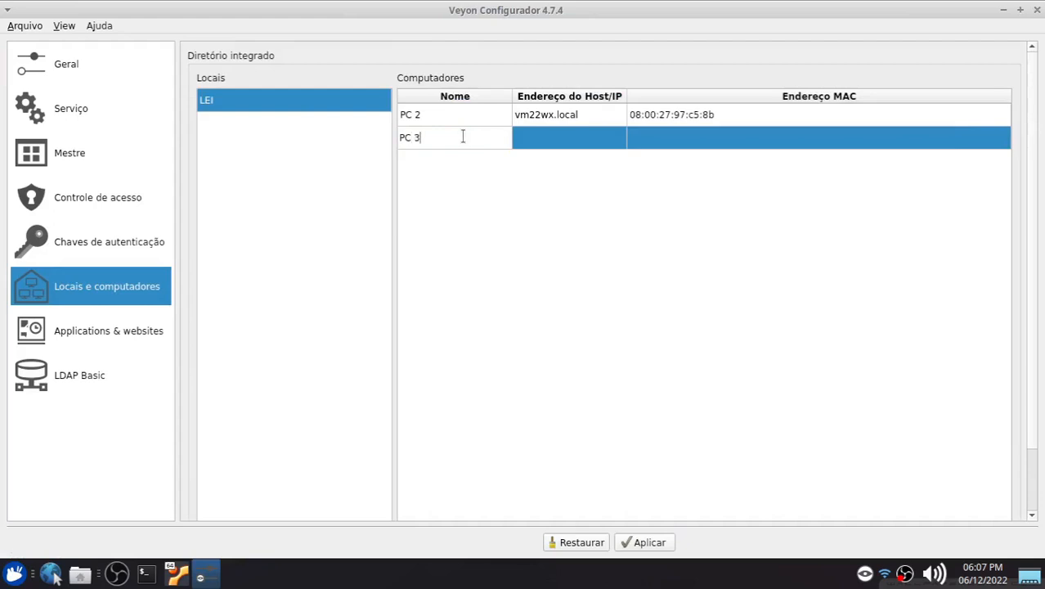
key("Return")
Step: Set PC 3's host address to vm23wx.local and its MAC address to 11:22:33:44:66:77
double_click(565, 136)
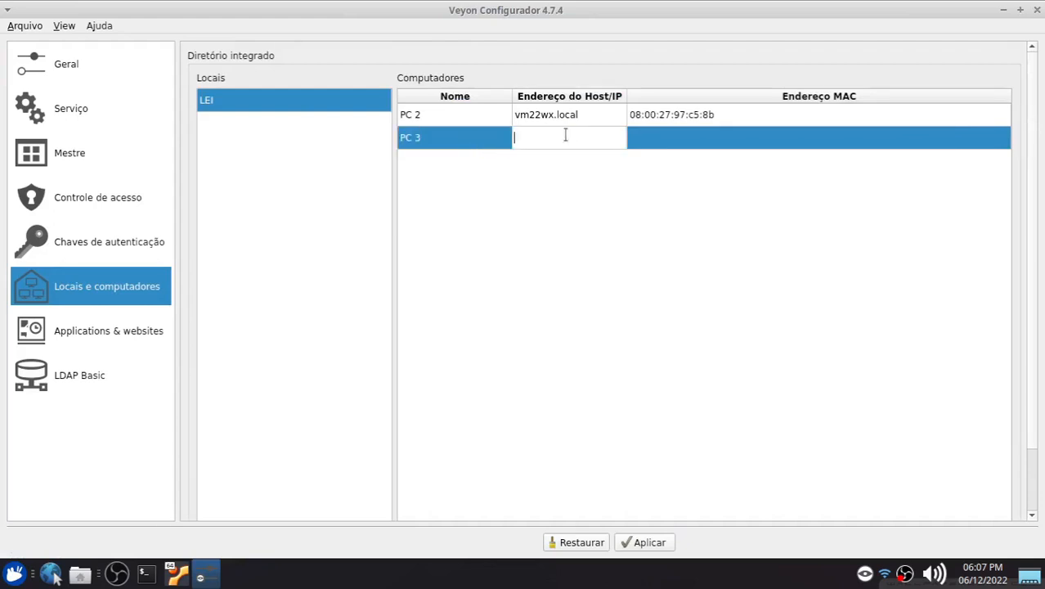
type("vm23wx.local")
key("Return")
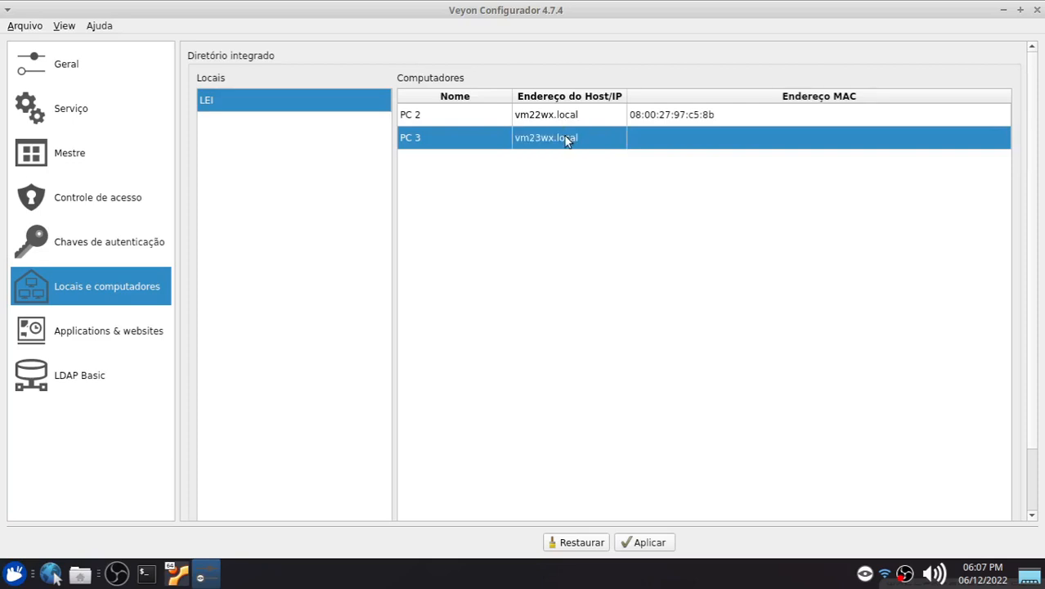
double_click(667, 137)
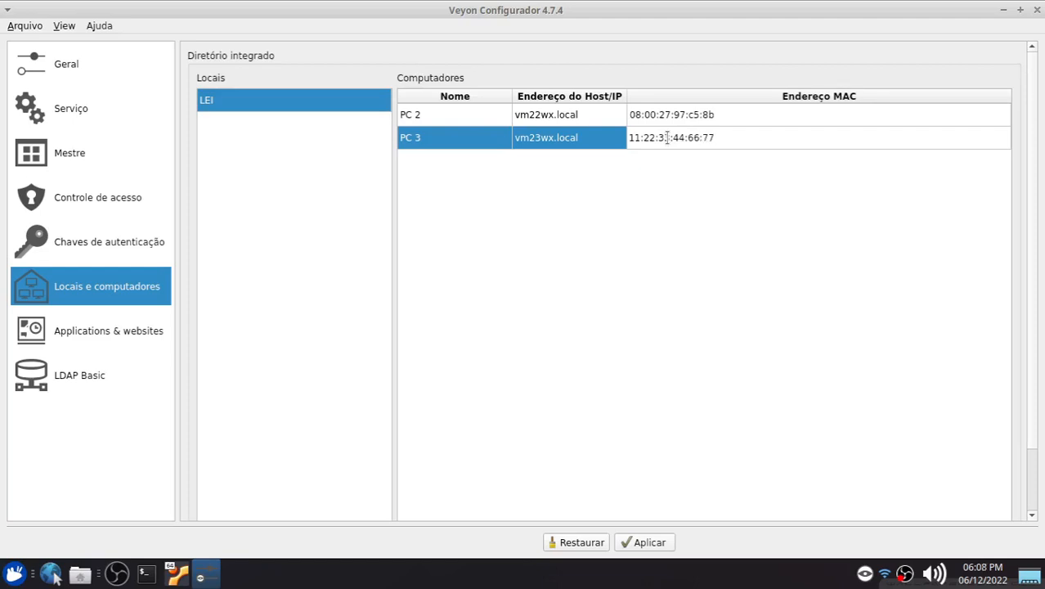
key("Return")
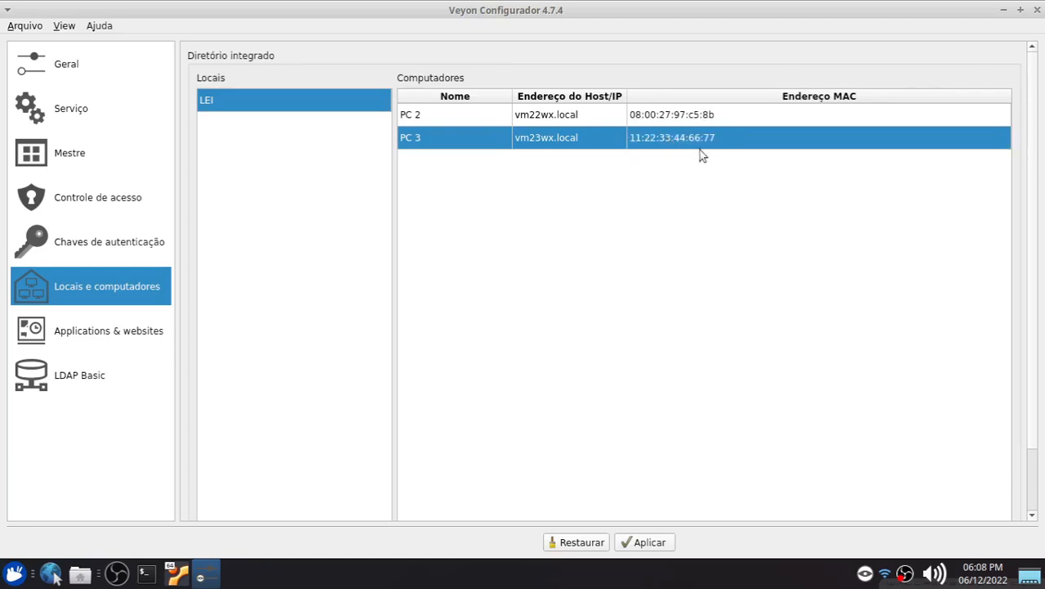
Step: Apply the configuration changes and close Veyon Configurator
left_click(629, 545)
left_click(601, 276)
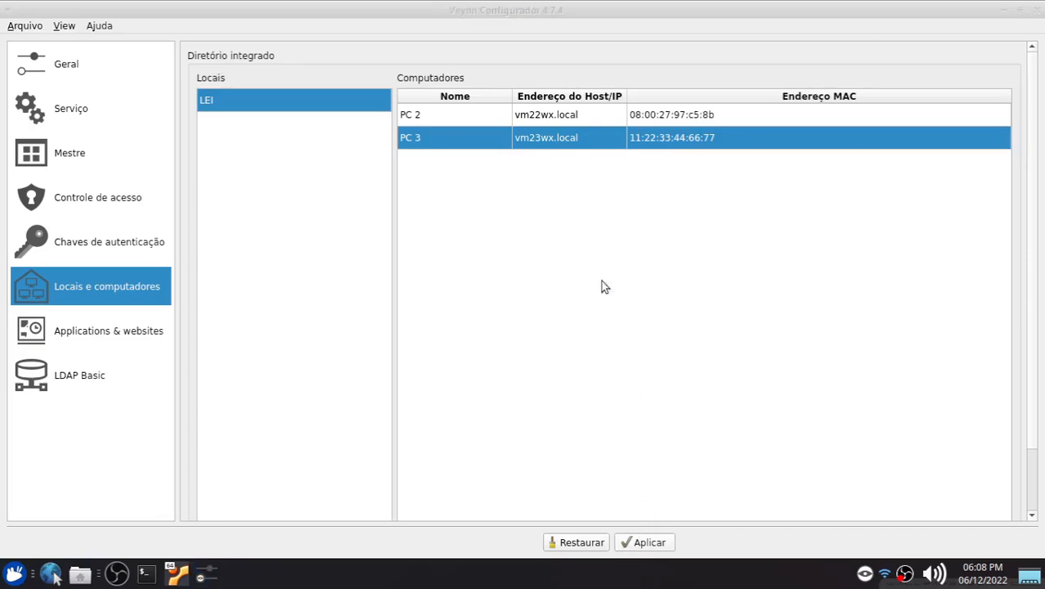
left_click(1034, 11)
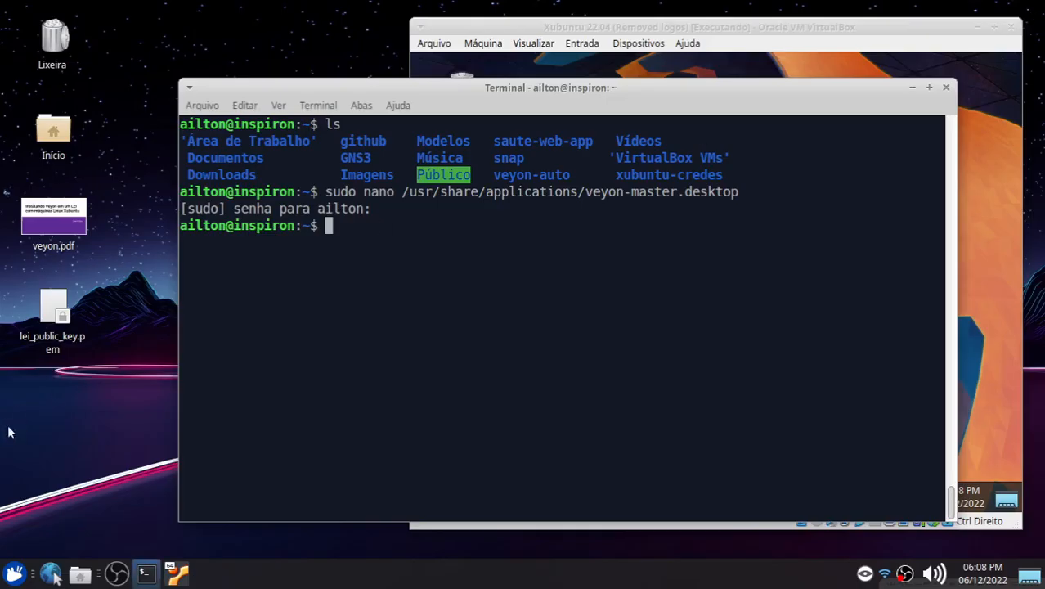
Step: Launch Veyon Master from the Internet menu and enter the sudo password in its terminal
left_click(14, 572)
left_click(247, 416)
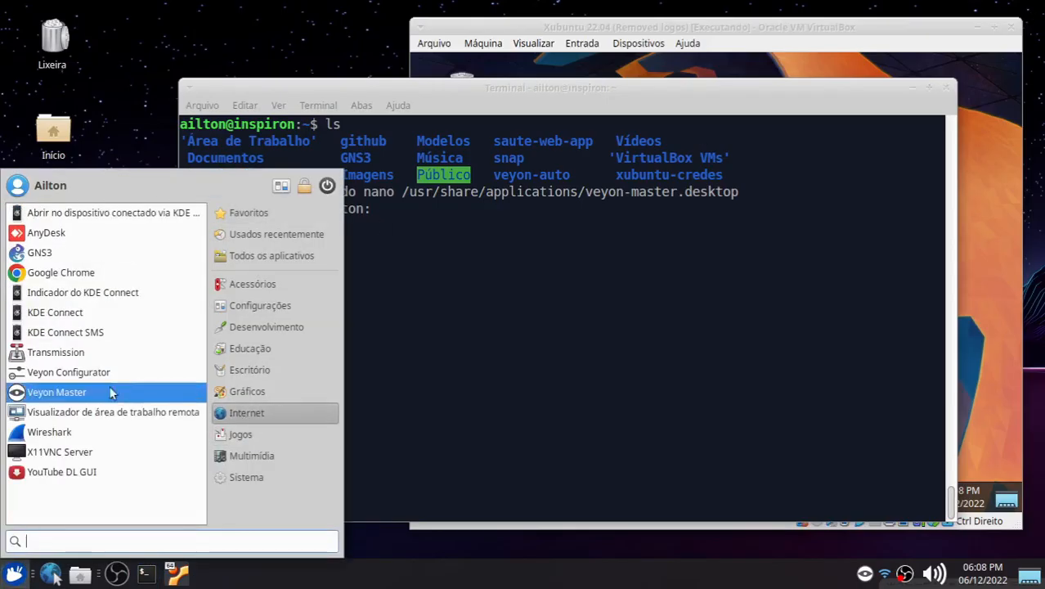
left_click(115, 384)
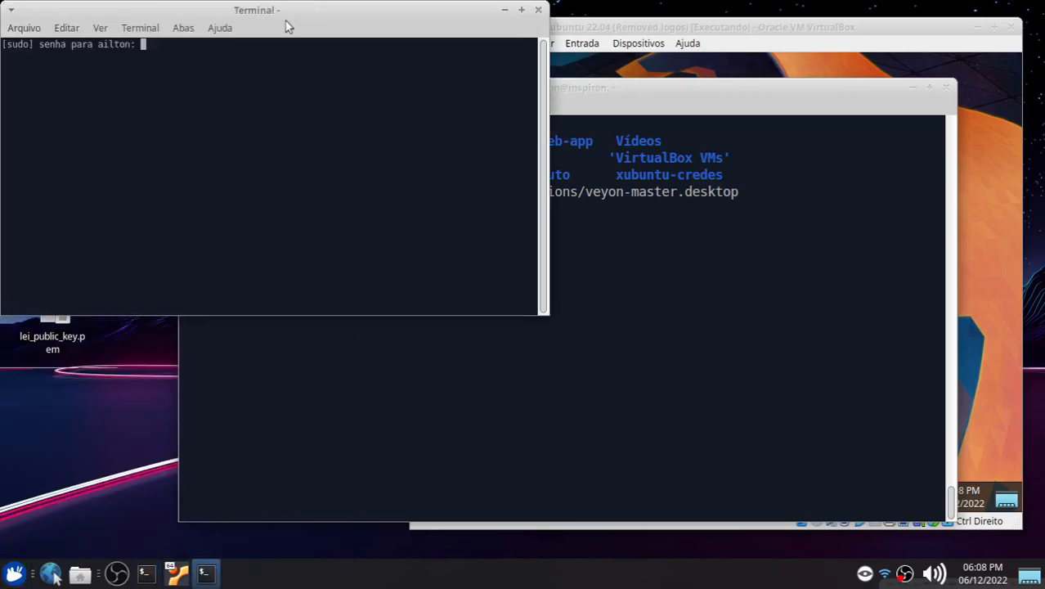
key("Return")
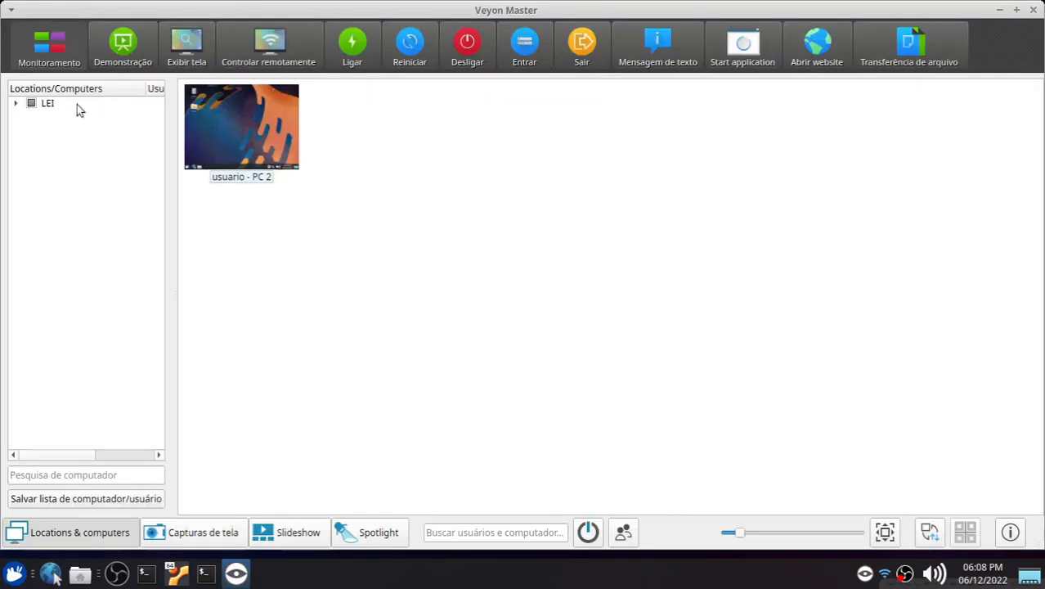
Step: Expand the LEI location, check all its computers, and select PC 3 and then PC 2
left_click(16, 103)
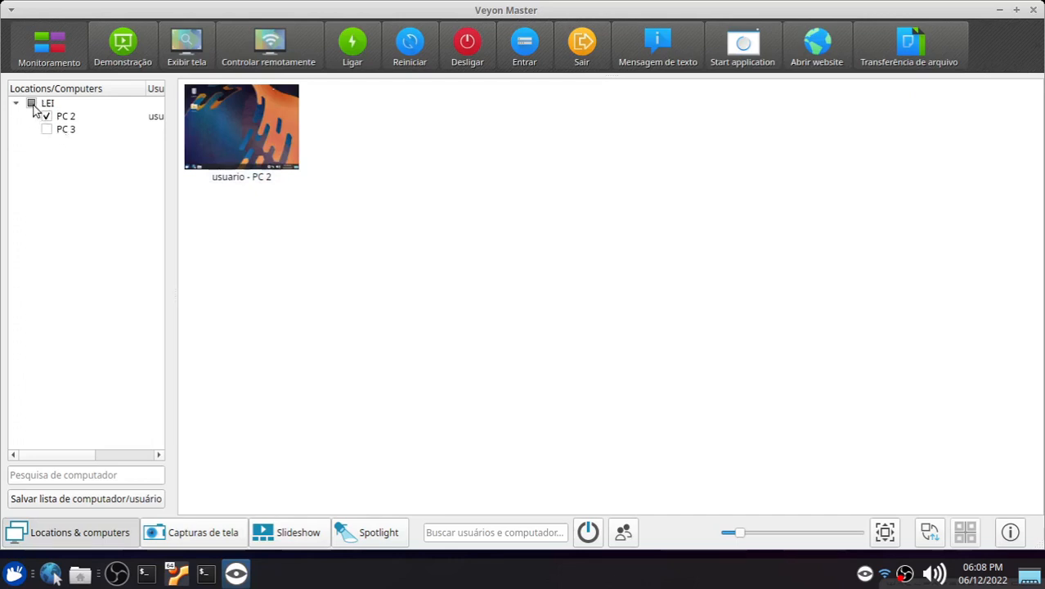
left_click(31, 104)
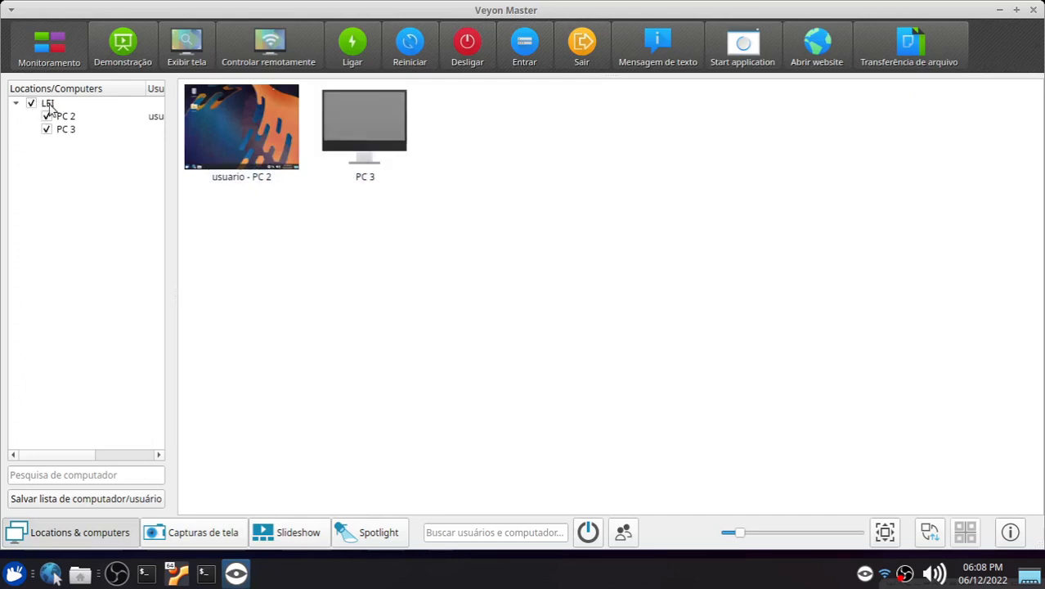
left_click(376, 144)
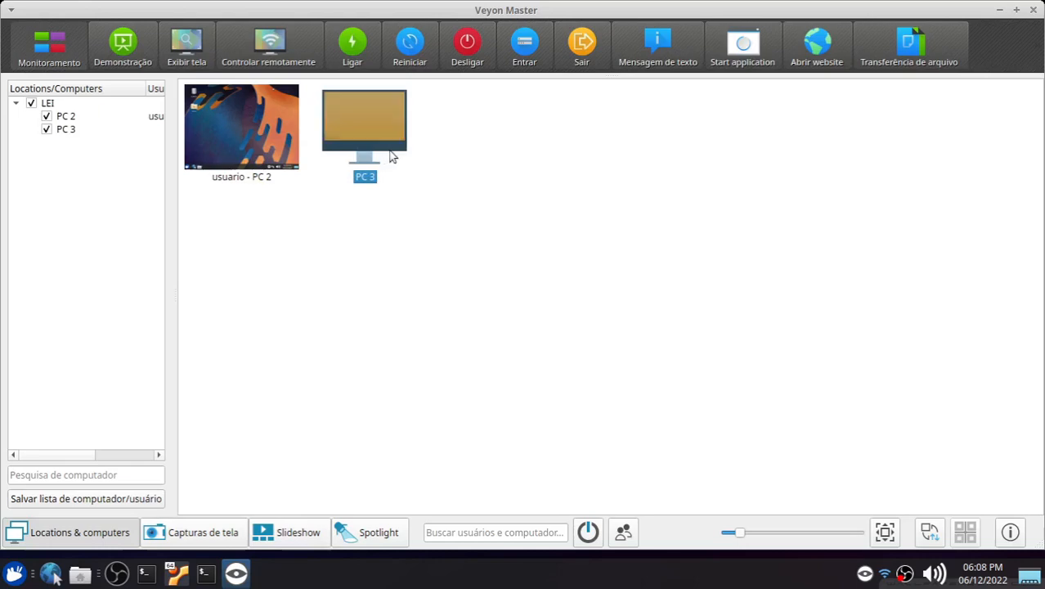
mouse_move(391, 156)
left_click(244, 125)
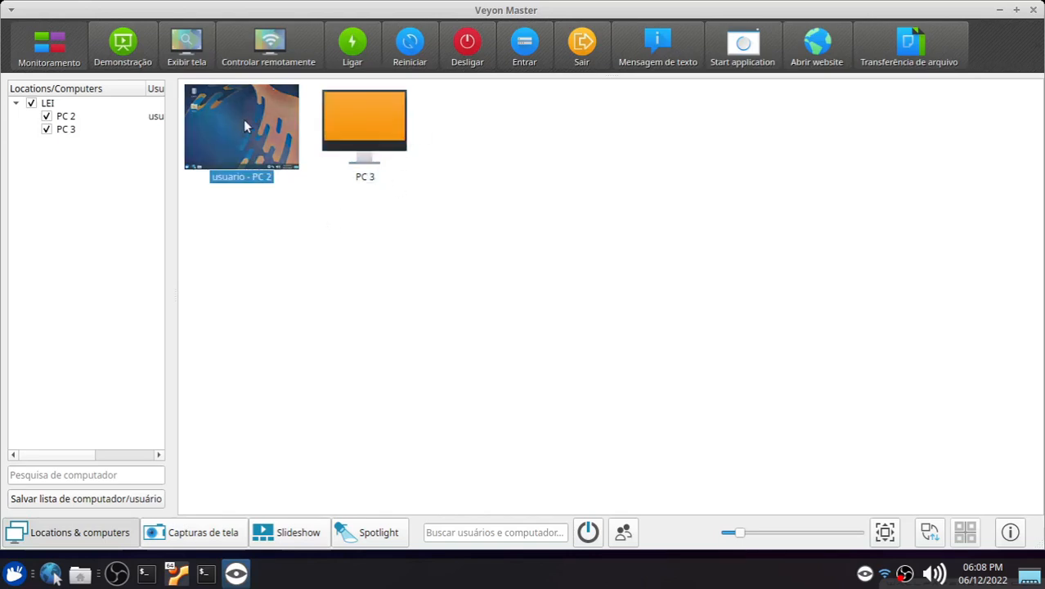
Step: Glance at the VM window, return to Veyon Master, and enlarge the computer thumbnails with the zoom slider
left_click(177, 572)
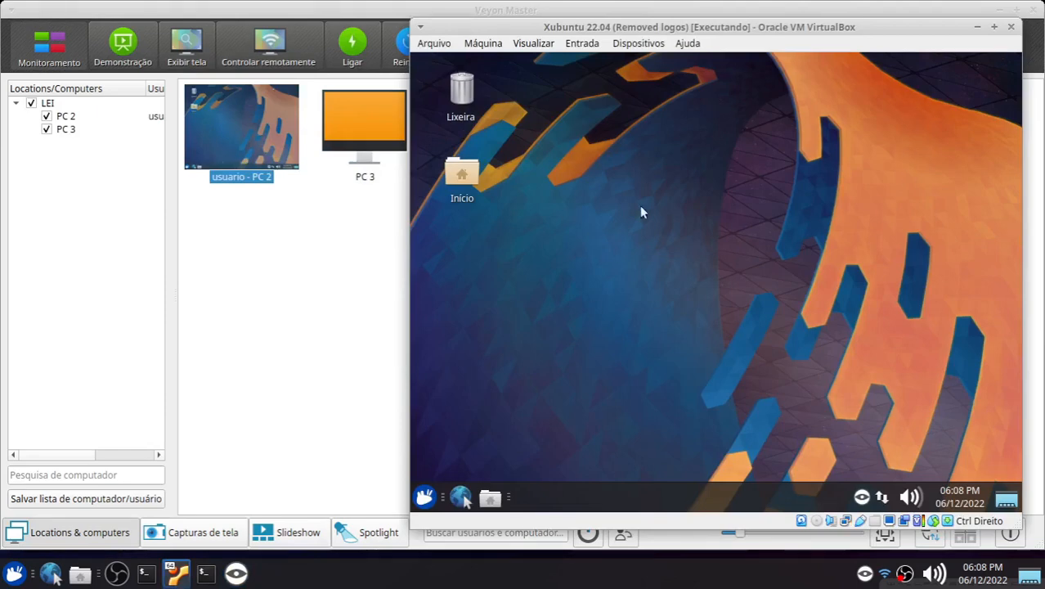
left_click(327, 272)
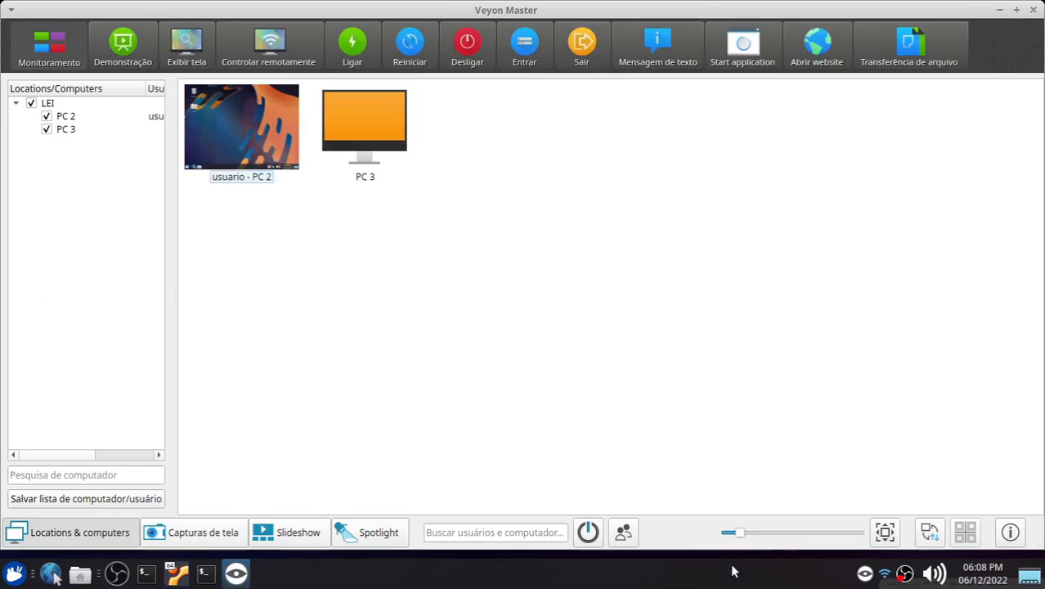
left_click_drag(738, 537, 754, 513)
left_click(454, 342)
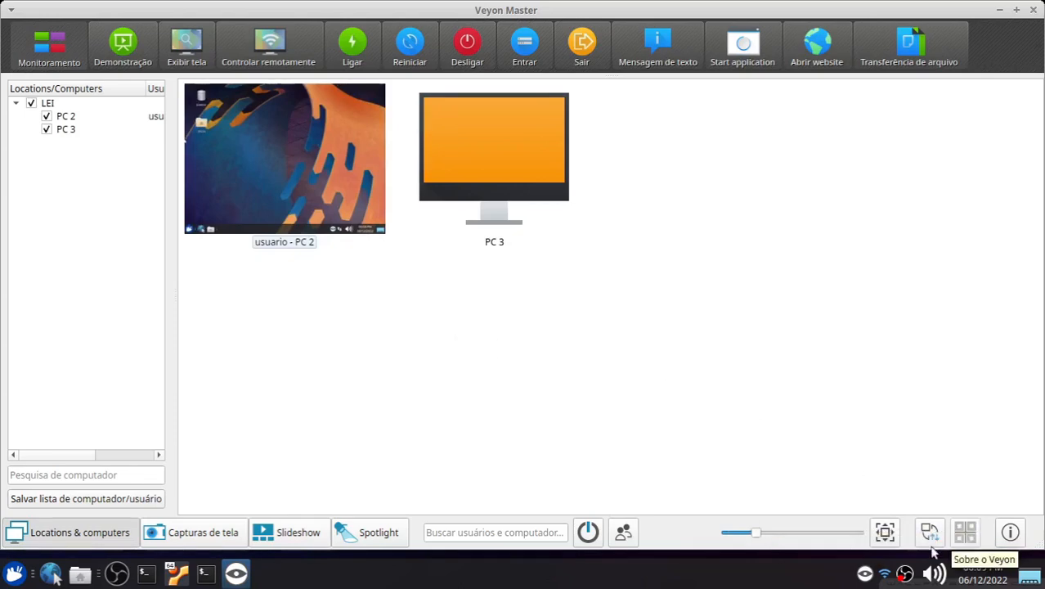
Step: Toggle the powered-on and logged-on-users computer filters on and off again
left_click(587, 532)
left_click(587, 532)
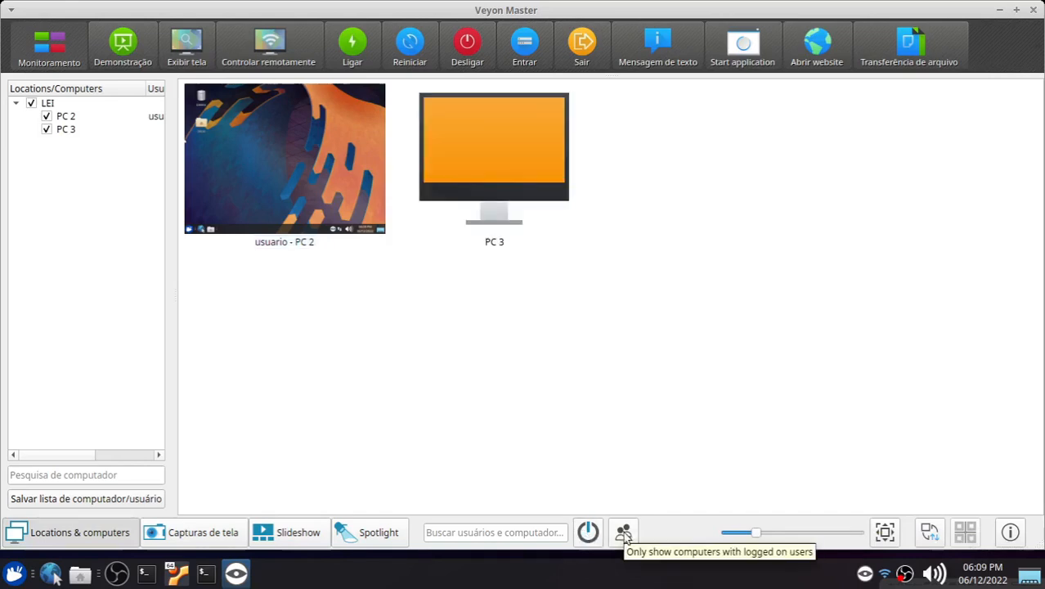
left_click(623, 533)
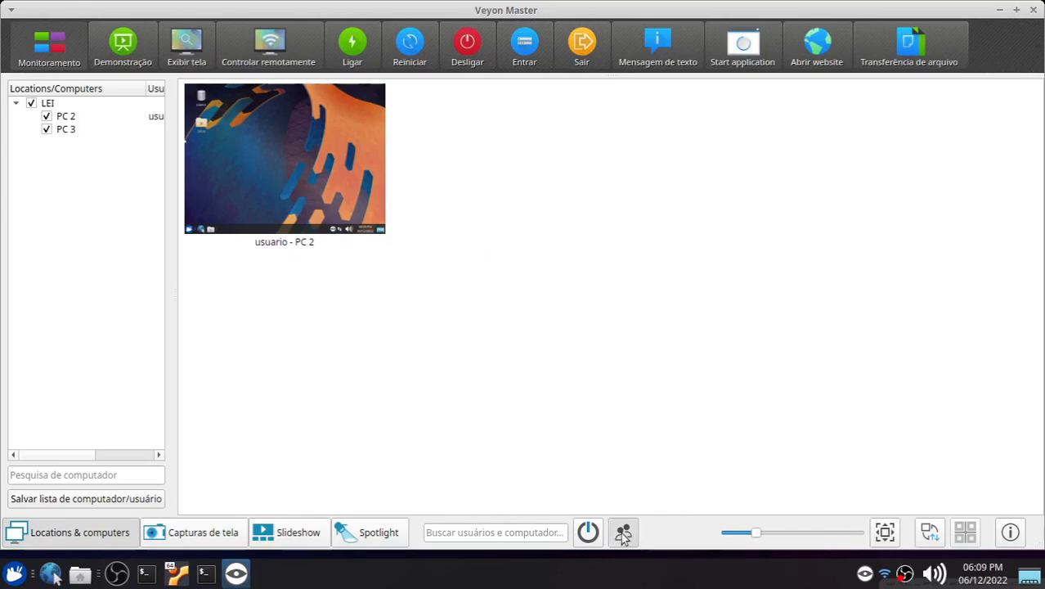
left_click(623, 534)
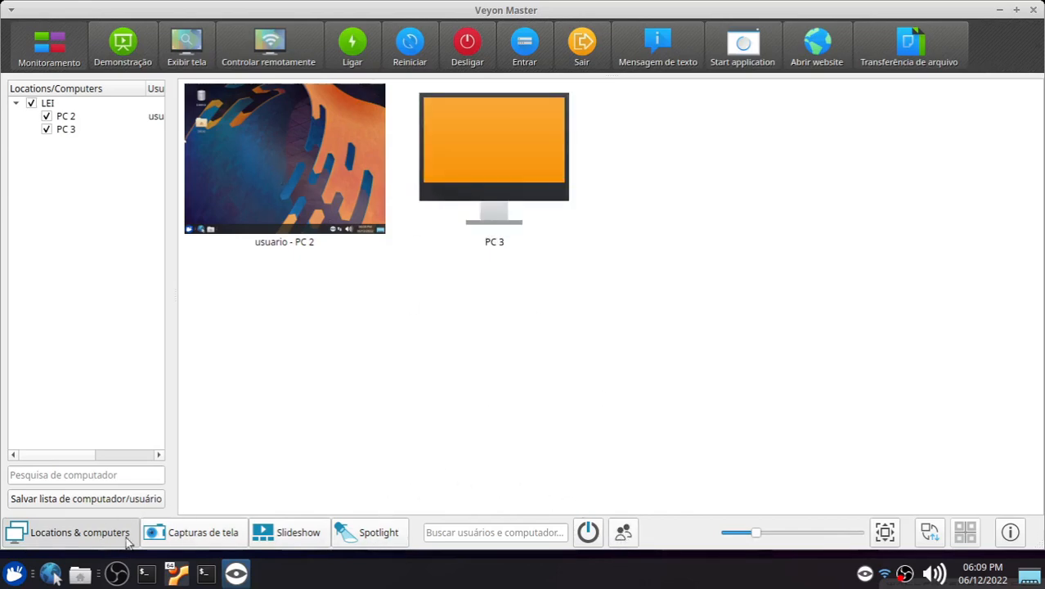
Step: Open the screenshots panel, select PC 2, and take screenshots of the computers, confirming the notice
left_click(183, 534)
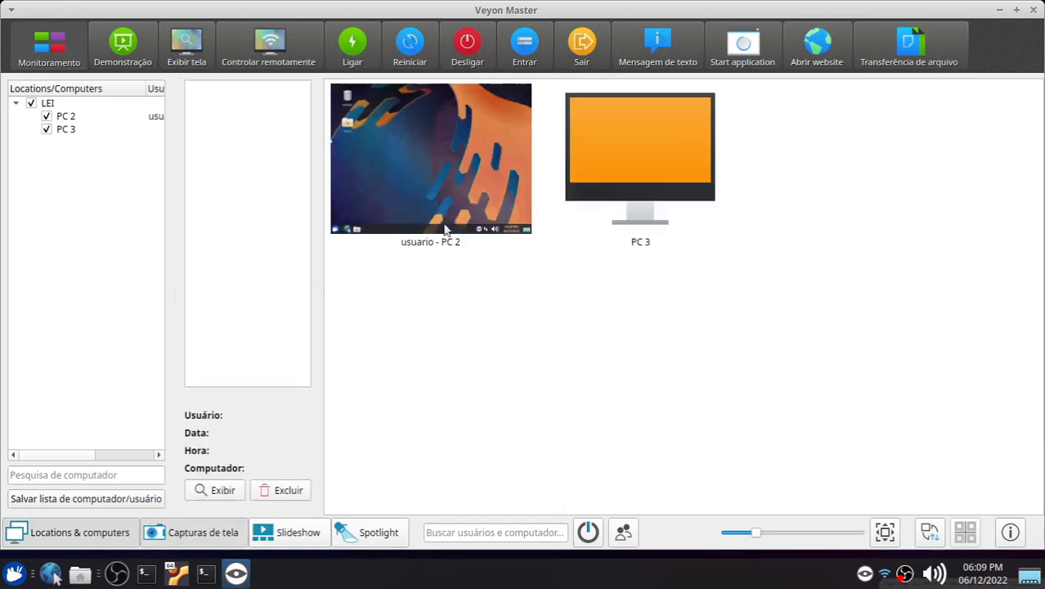
left_click(446, 169)
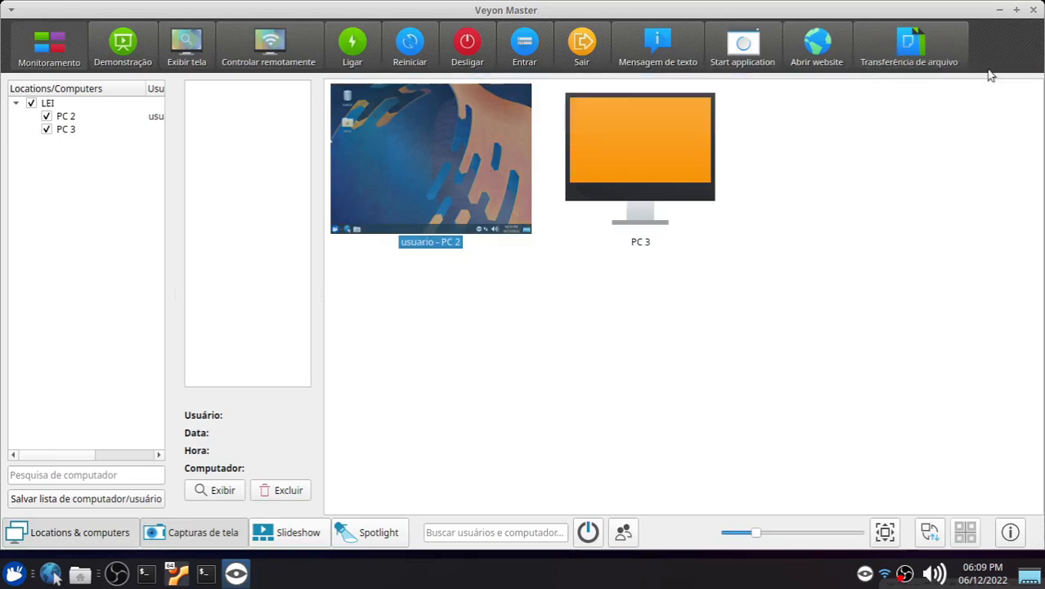
left_click(1038, 49)
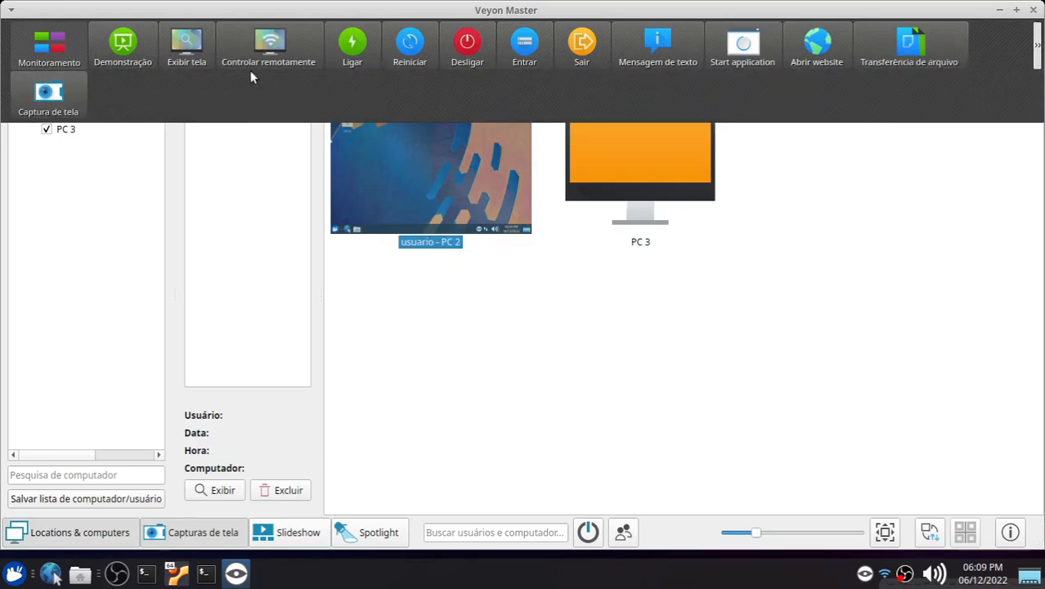
left_click(49, 94)
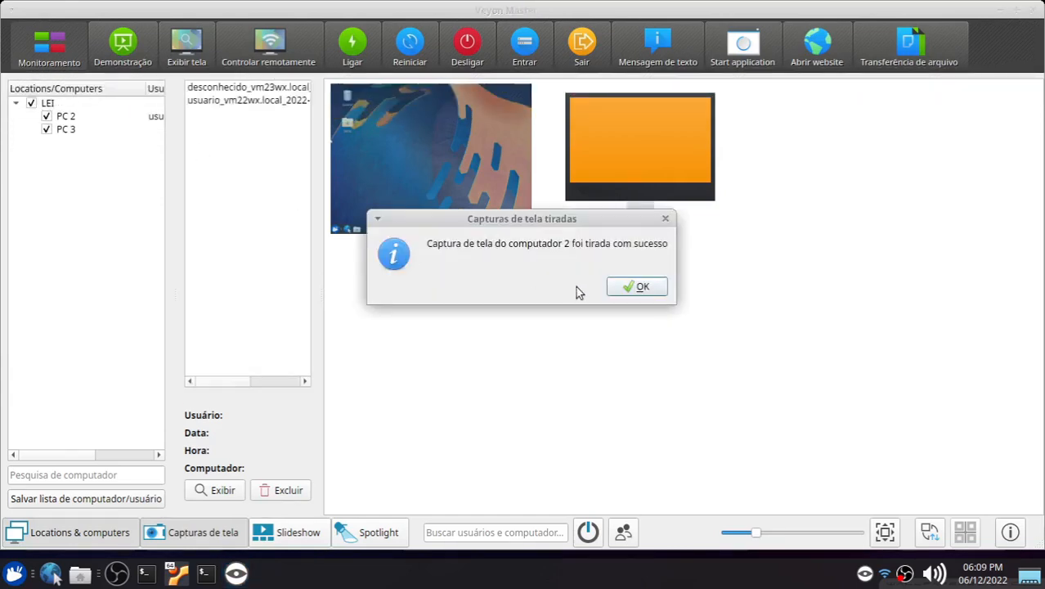
left_click(636, 284)
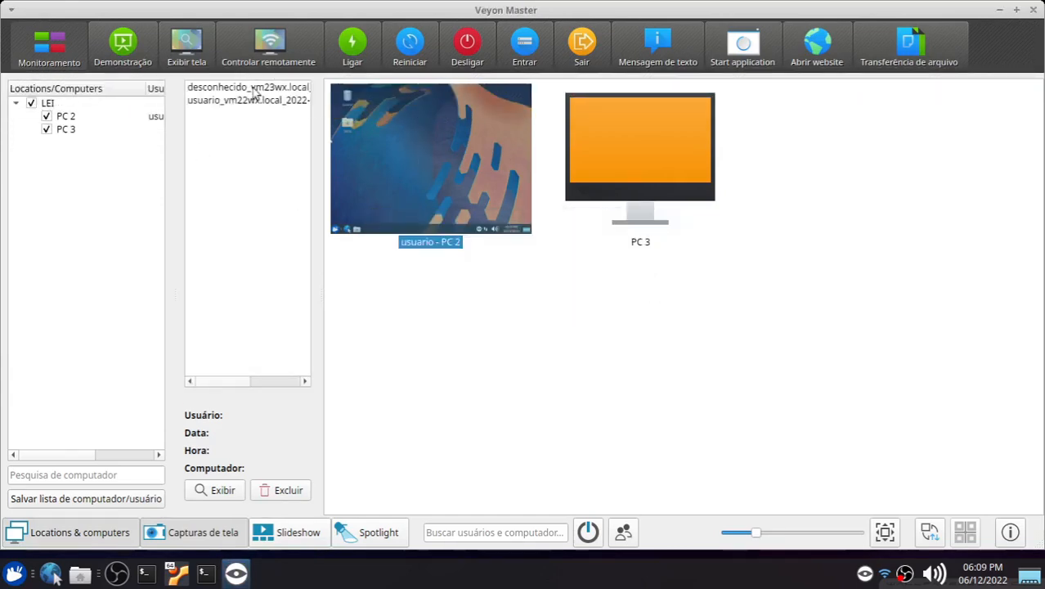
Step: Open the vm23wx.local screenshot in a viewer window, reposition it, and close it
left_click(222, 87)
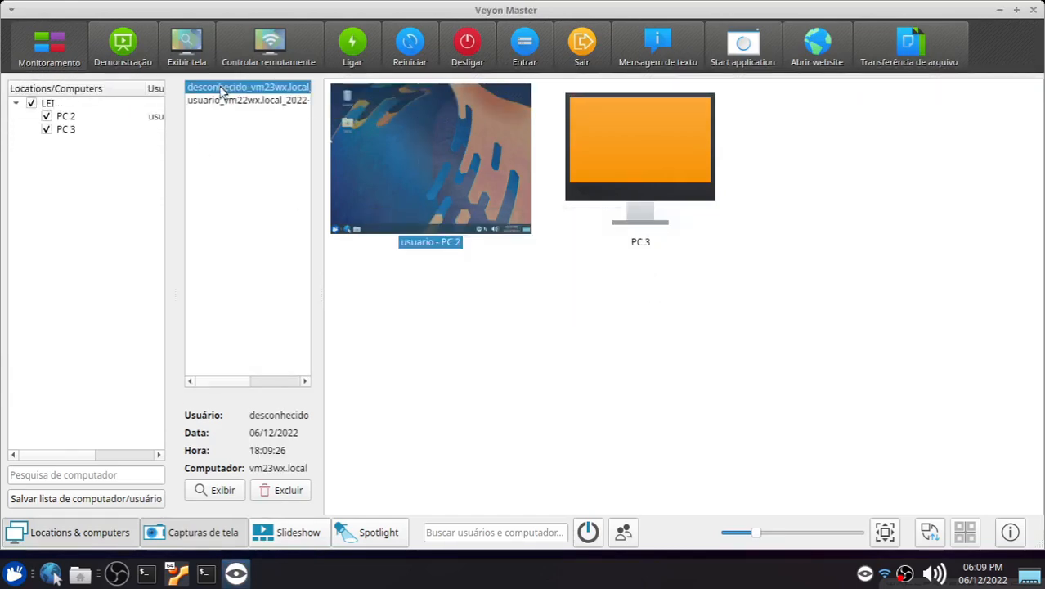
left_click(223, 489)
left_click_drag(525, 268, 941, 76)
left_click_drag(807, 90, 725, 242)
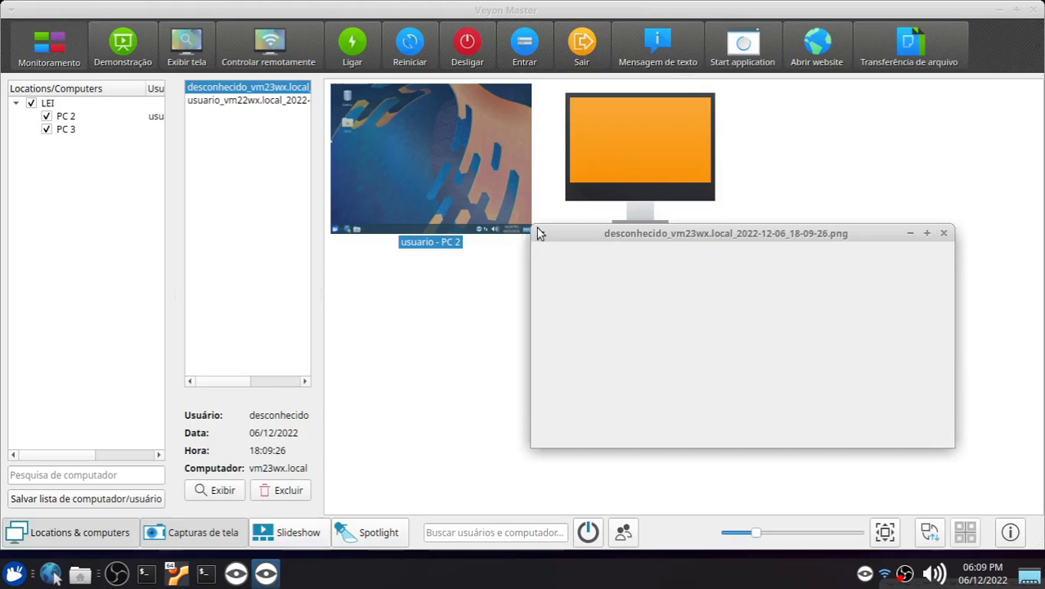
left_click_drag(535, 231, 349, 46)
left_click_drag(715, 54, 687, 80)
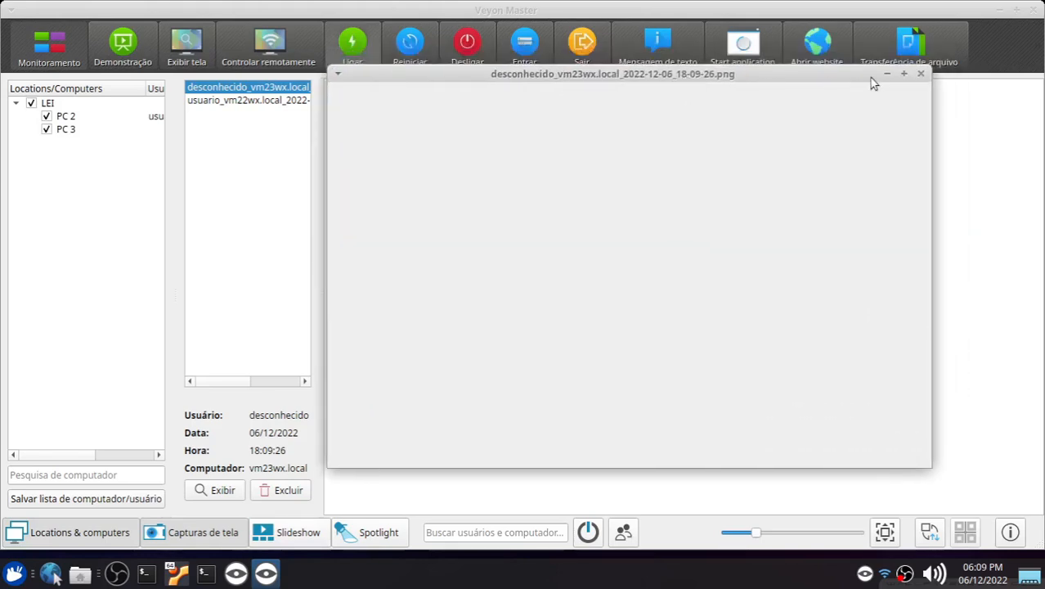
left_click(921, 75)
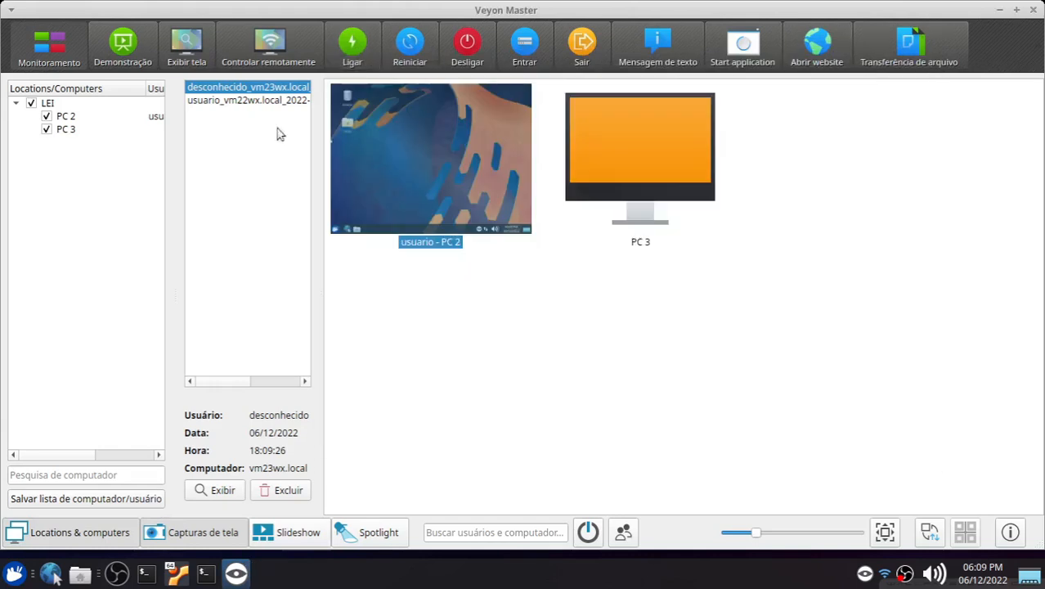
Step: Delete both saved screenshots from the screenshots list
left_click(240, 99)
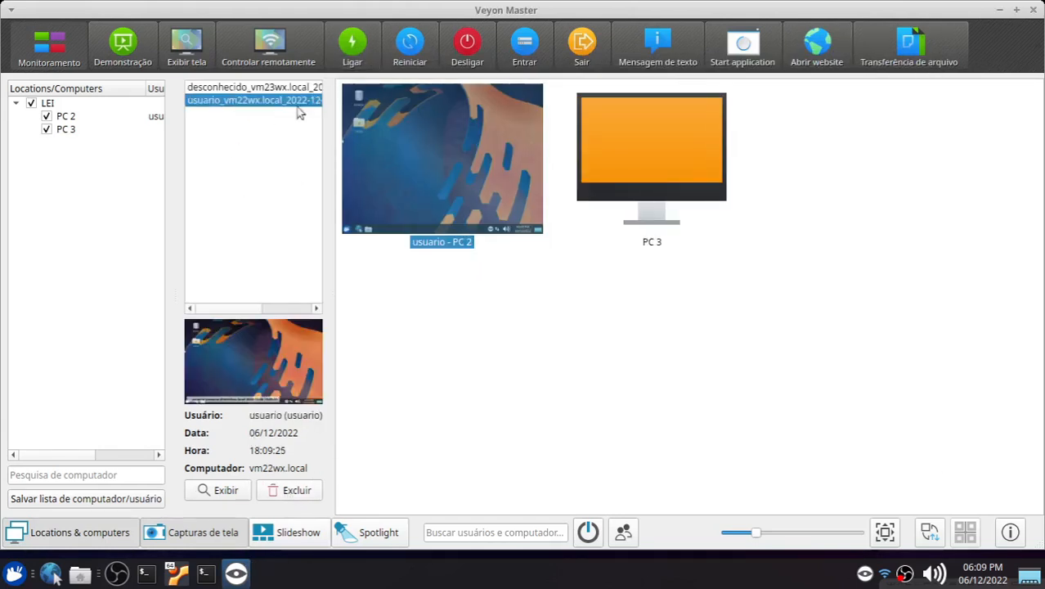
left_click(270, 87)
left_click(282, 494)
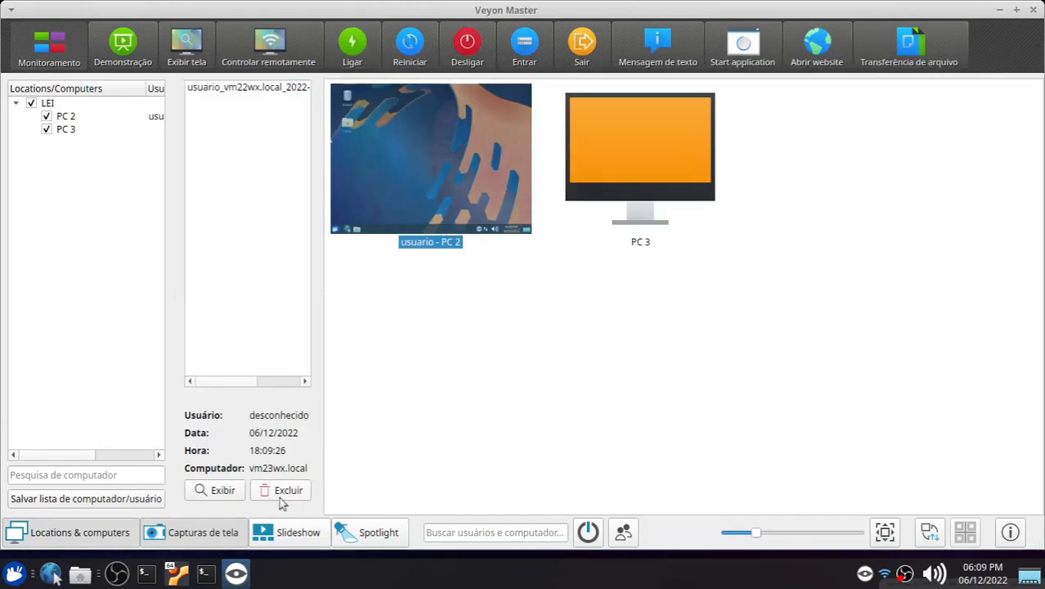
left_click(242, 93)
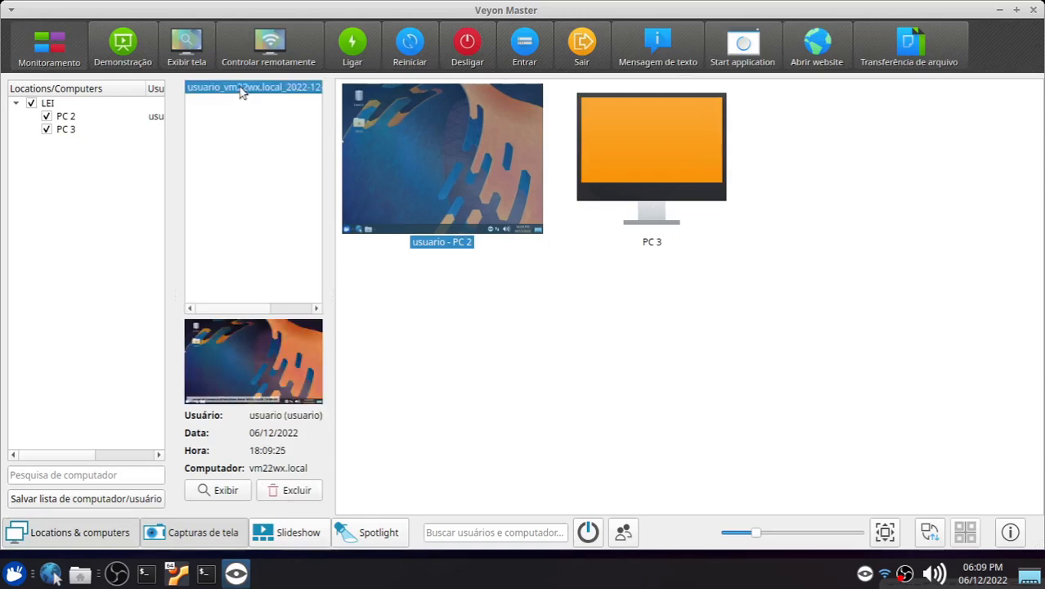
left_click(293, 491)
Step: Close the screenshots panel and open the Slideshow view
left_click(200, 533)
left_click(198, 535)
left_click(199, 535)
left_click(199, 535)
left_click(199, 536)
left_click(296, 536)
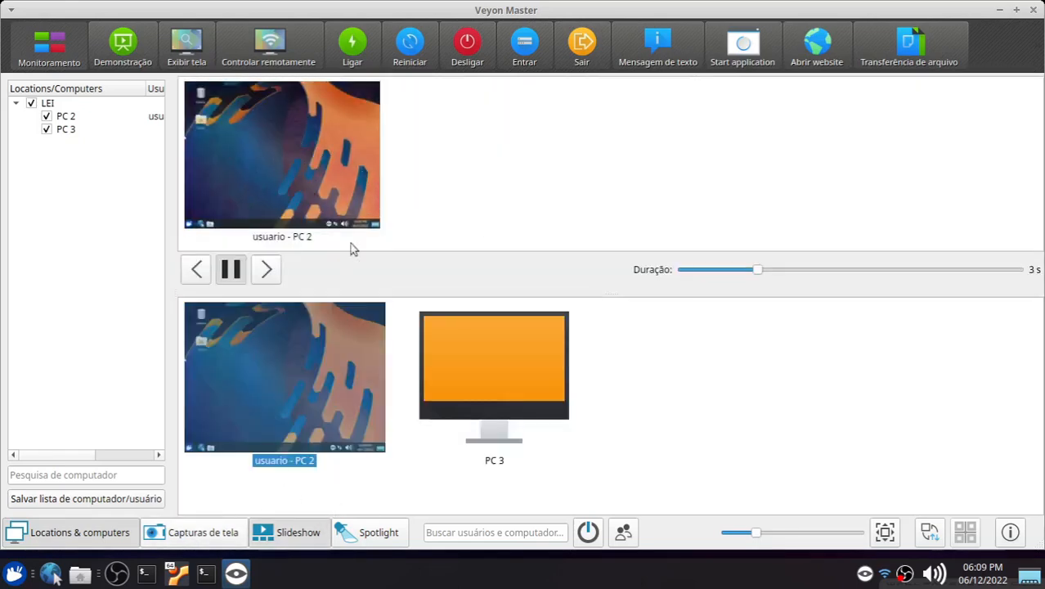
Step: Enlarge the slideshow preview area and close the Slideshow view
left_click_drag(637, 294, 662, 431)
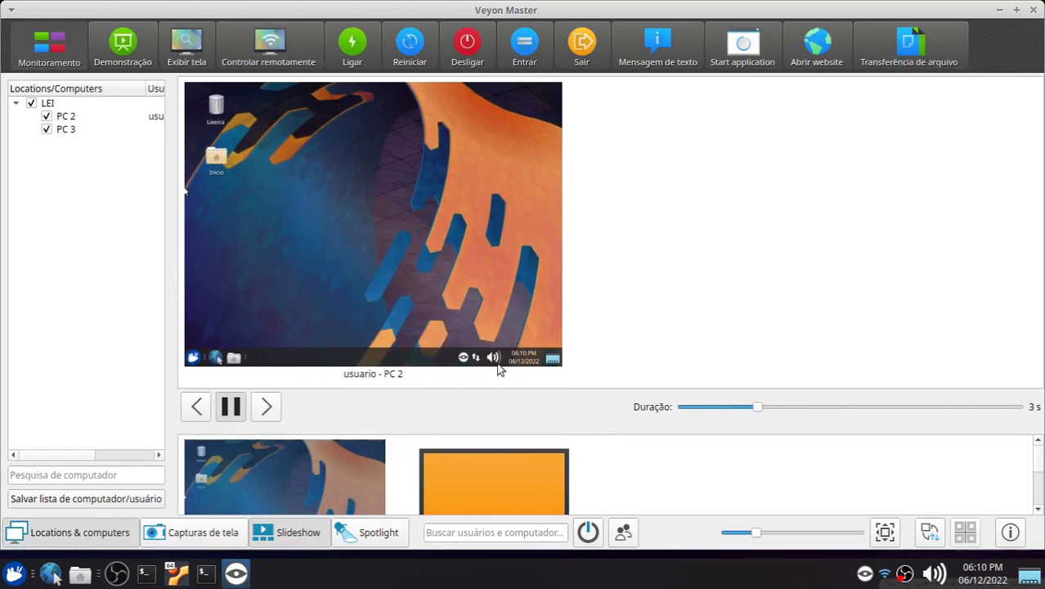
left_click(303, 541)
Step: Open the Spotlight view and return to the Locations & computers view
left_click(375, 533)
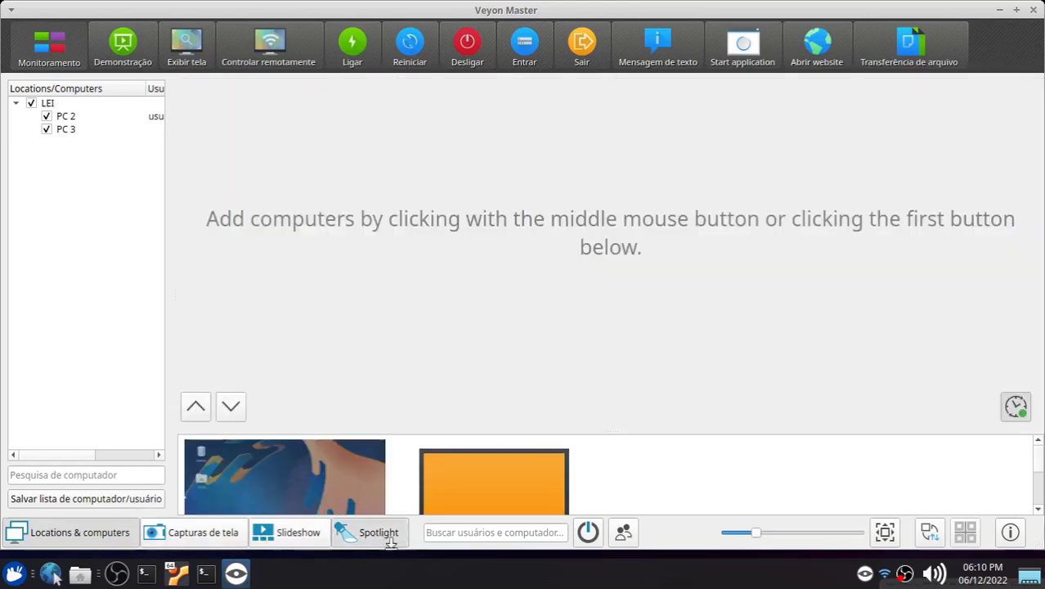
left_click(364, 539)
left_click(68, 531)
left_click(72, 531)
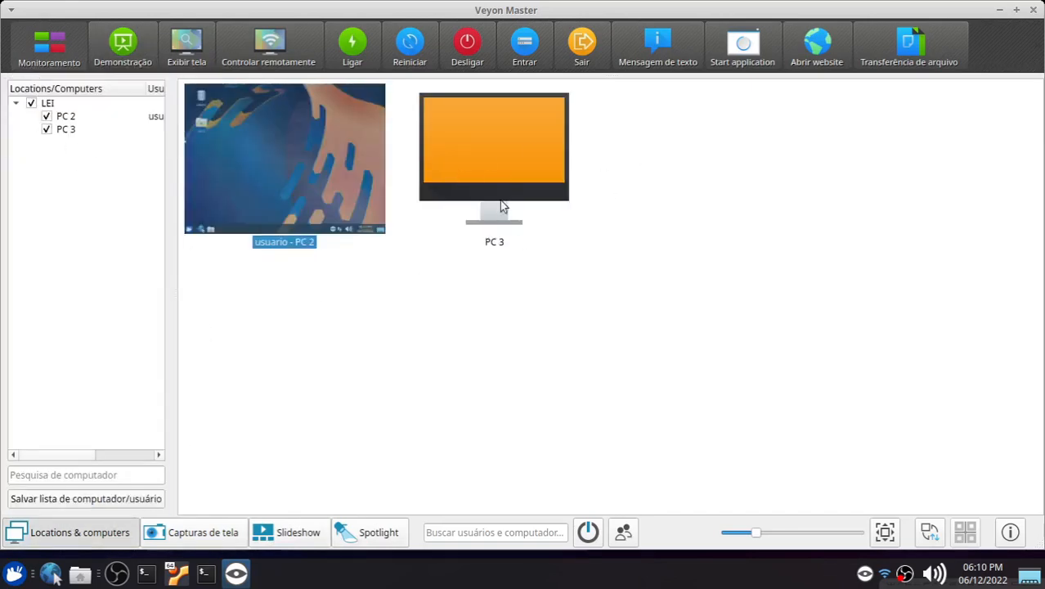
Step: Select PC 2 and start a Demonstration sharing your own screen in a window
left_click(555, 352)
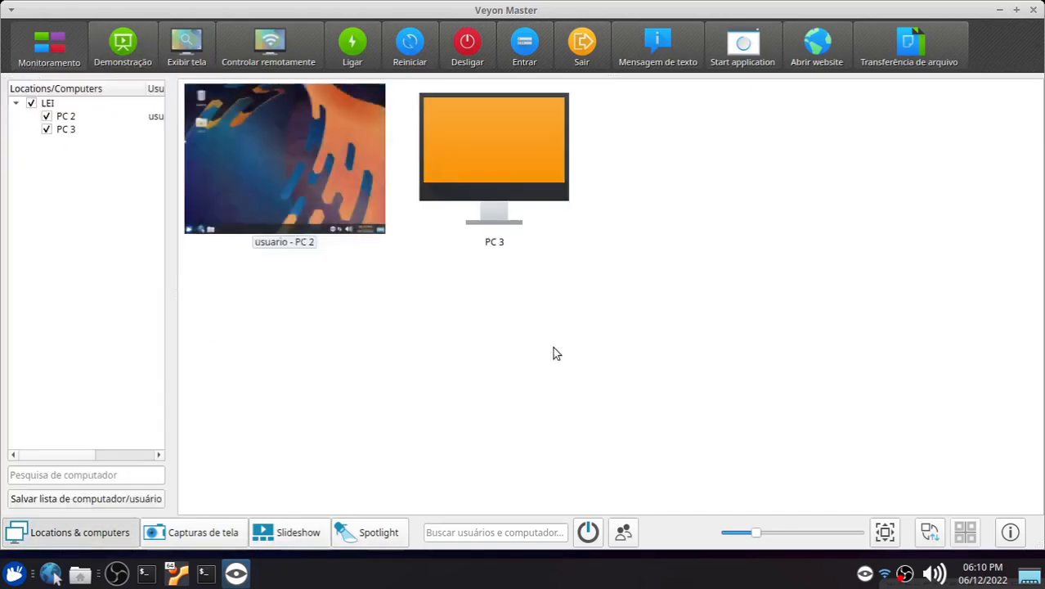
left_click(278, 152)
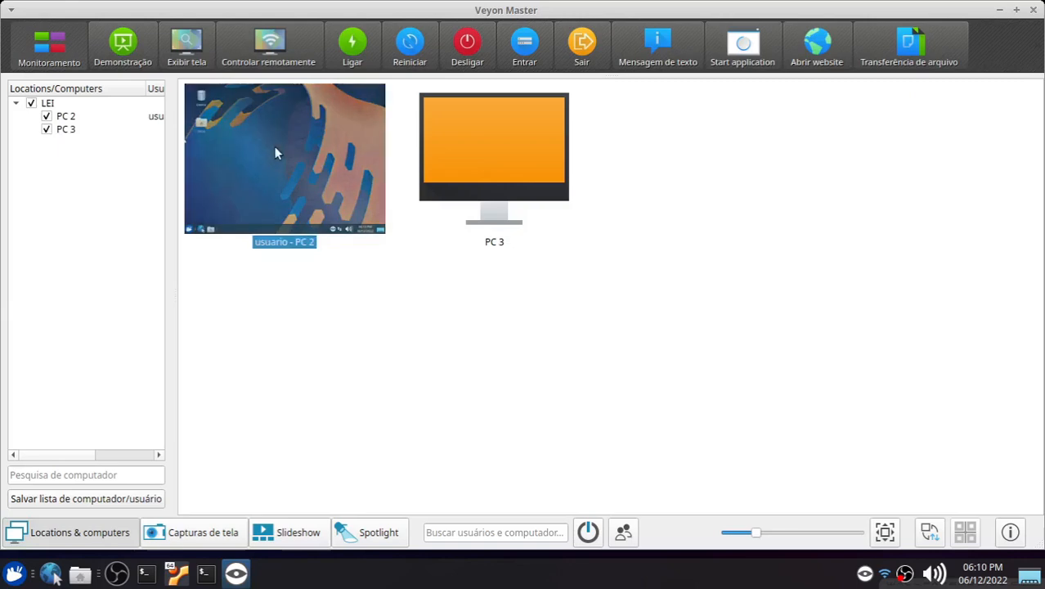
left_click(121, 45)
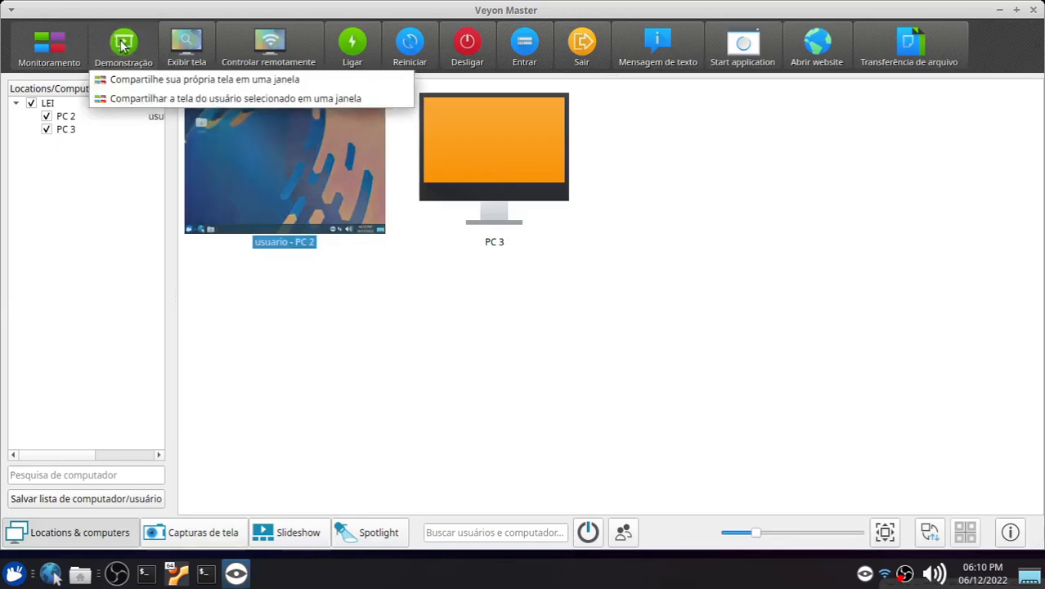
left_click(263, 80)
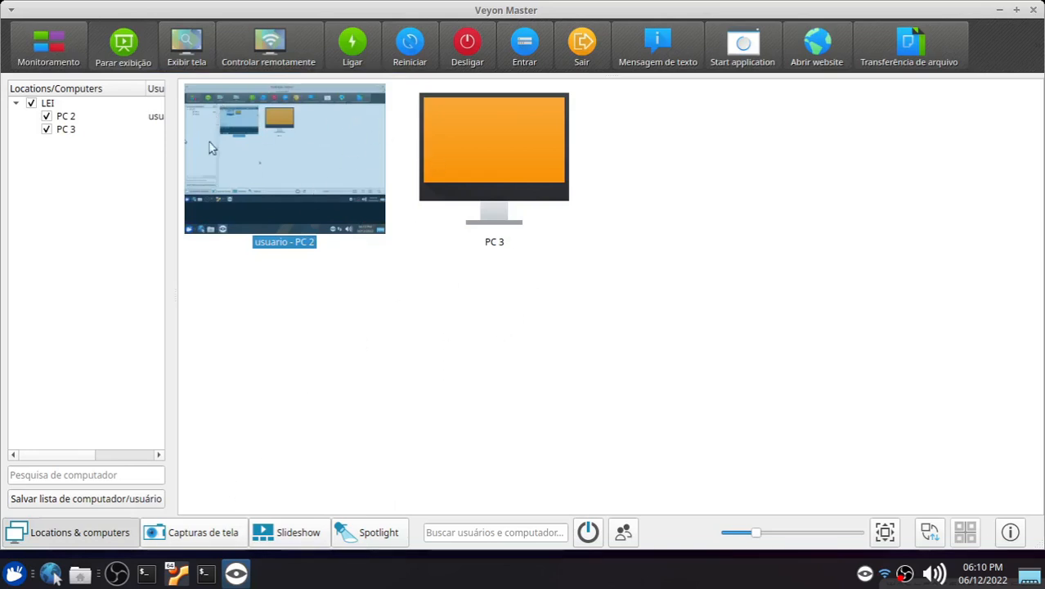
Step: Check the demonstration window on the Xubuntu VM, then stop the demonstration in Veyon Master
left_click(178, 575)
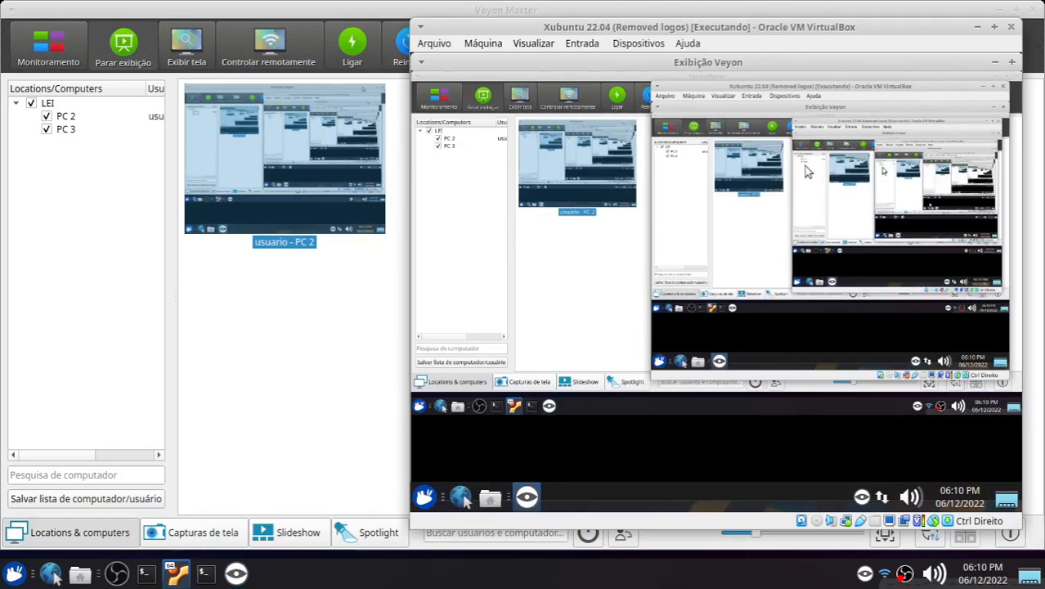
left_click(306, 316)
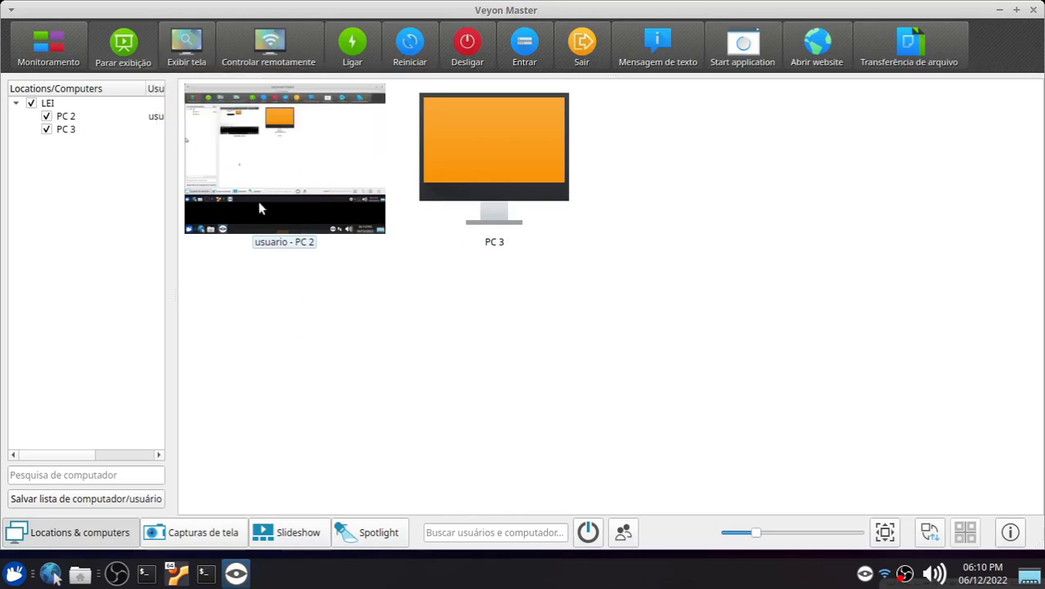
left_click(125, 47)
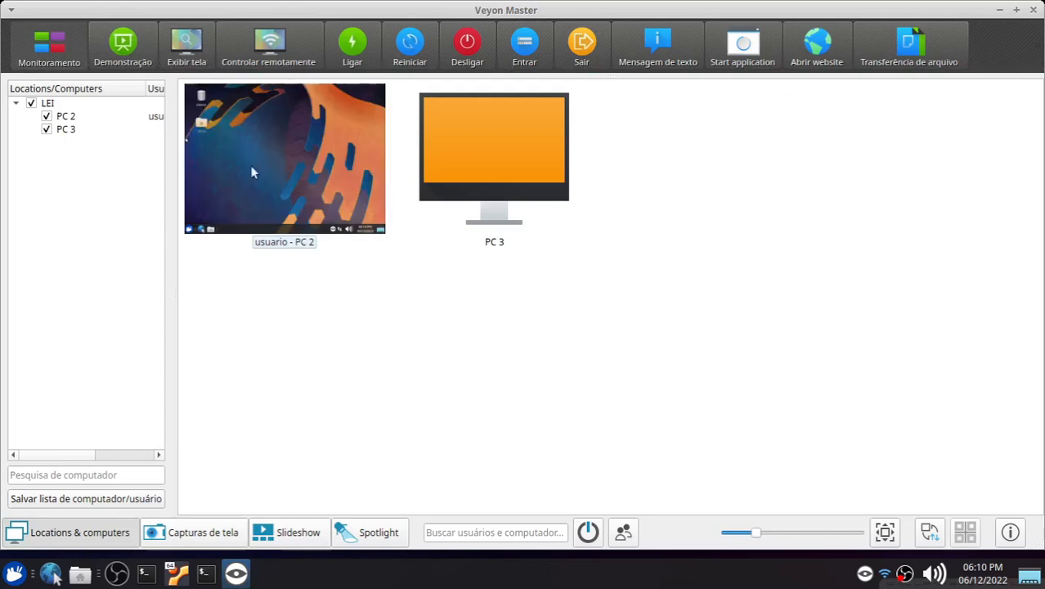
Step: Select PC 2 and open its screen with the Exibir tela view-only feature
left_click(131, 49)
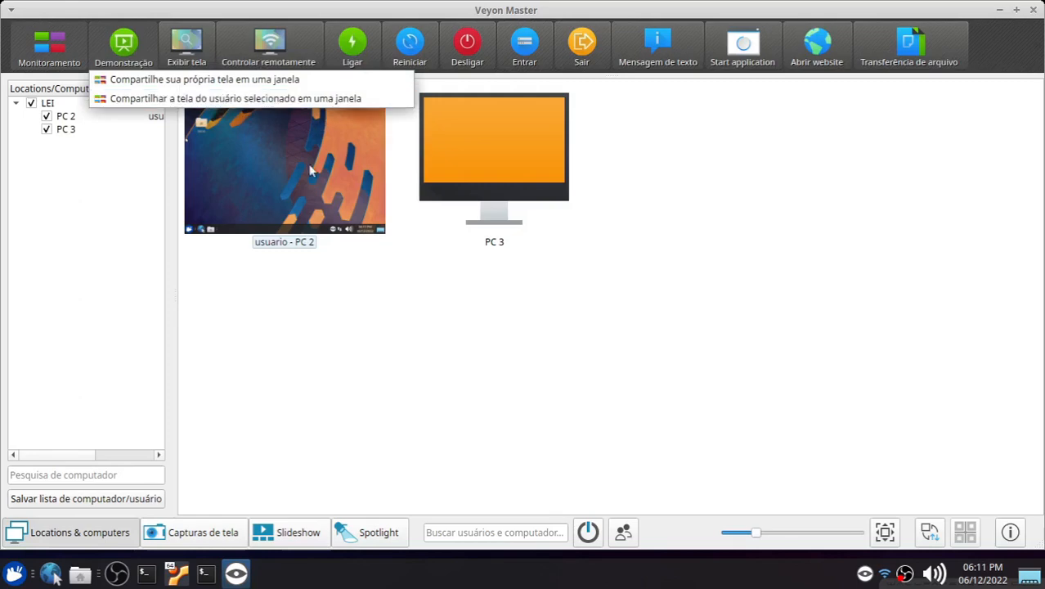
left_click(259, 275)
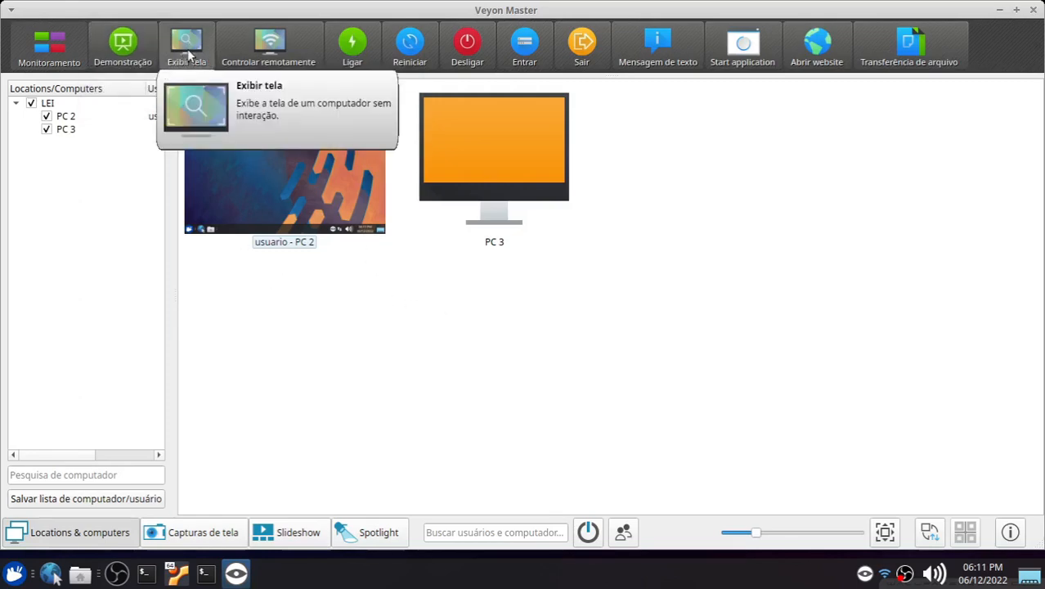
left_click(285, 173)
left_click(189, 57)
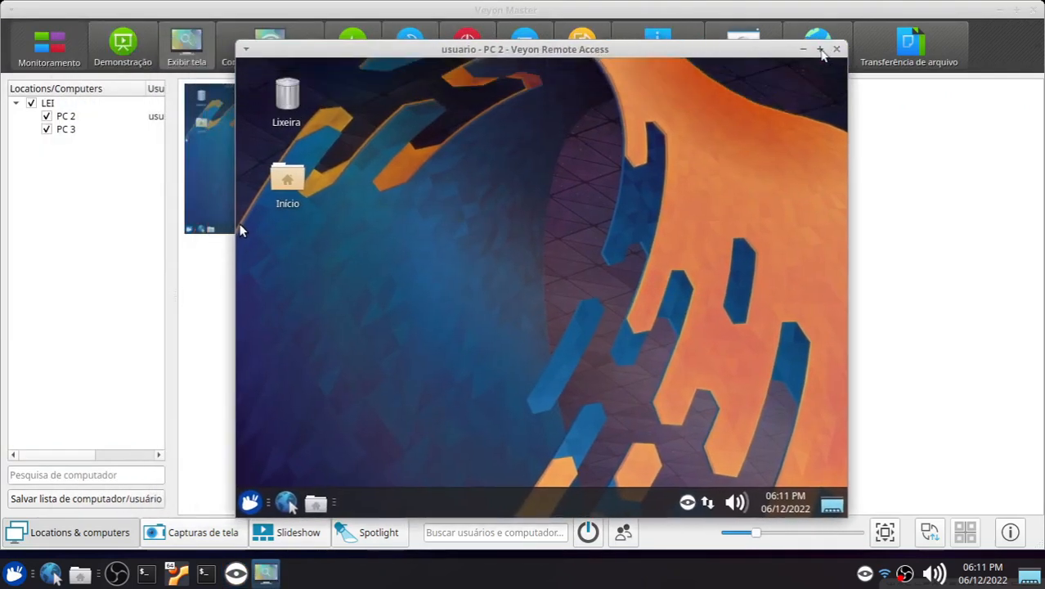
Step: Maximize the remote access window and open the home folder on the Xubuntu VM to watch it mirrored
left_click(820, 50)
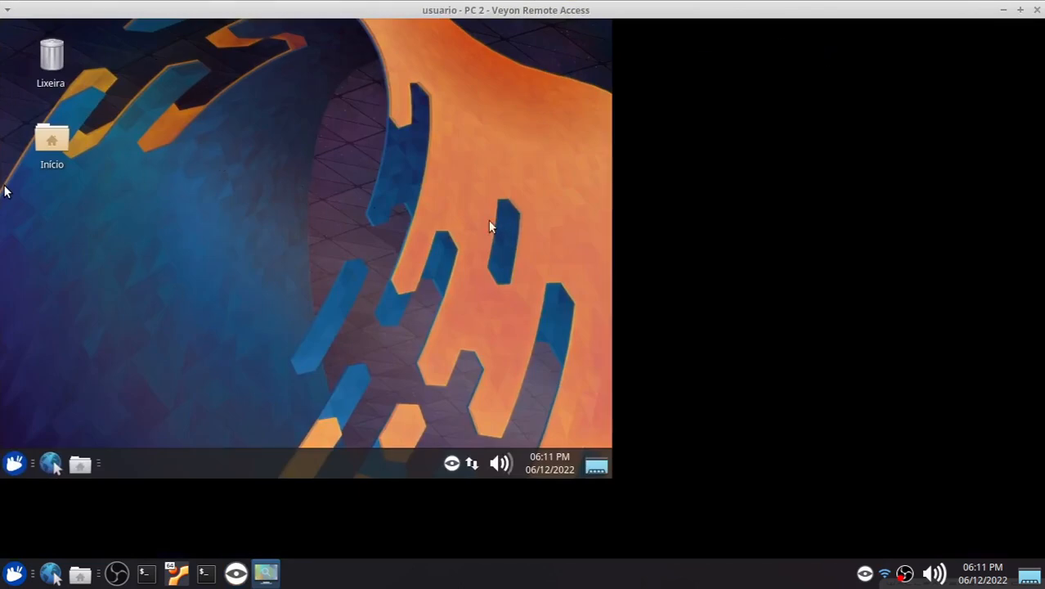
left_click(177, 573)
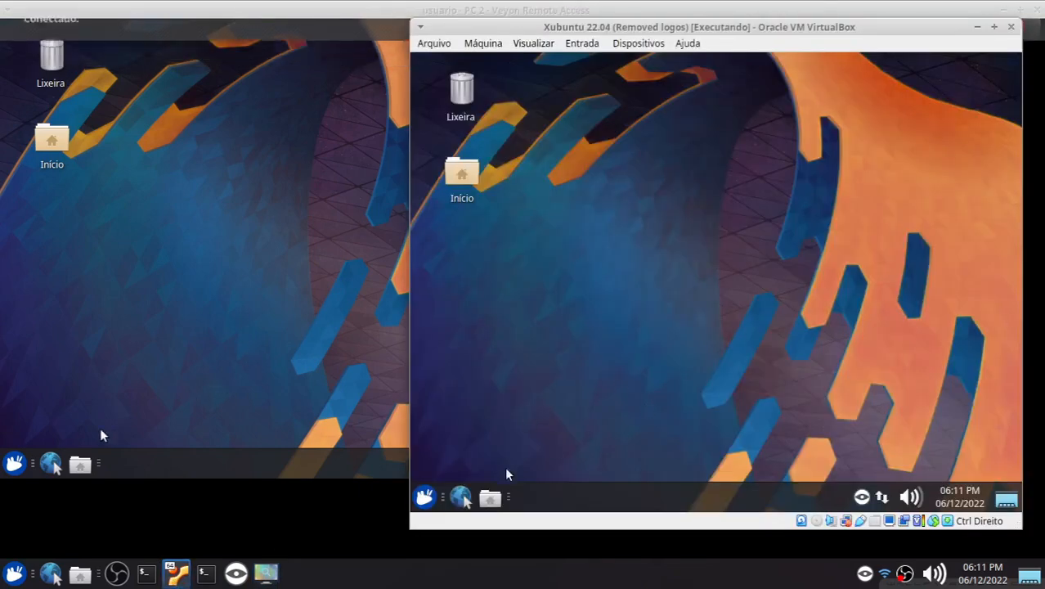
left_click(486, 499)
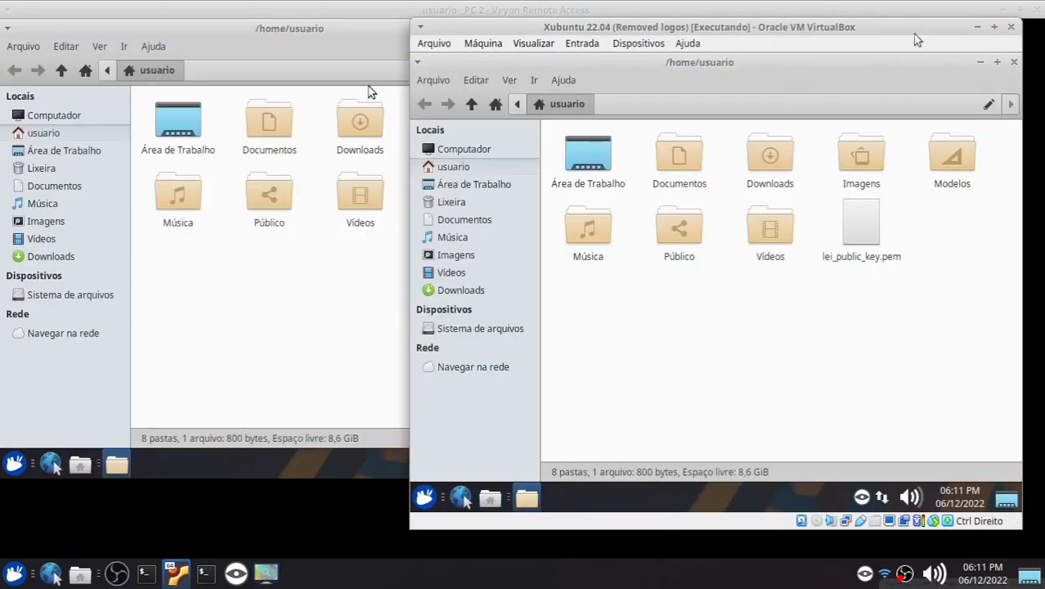
left_click(975, 28)
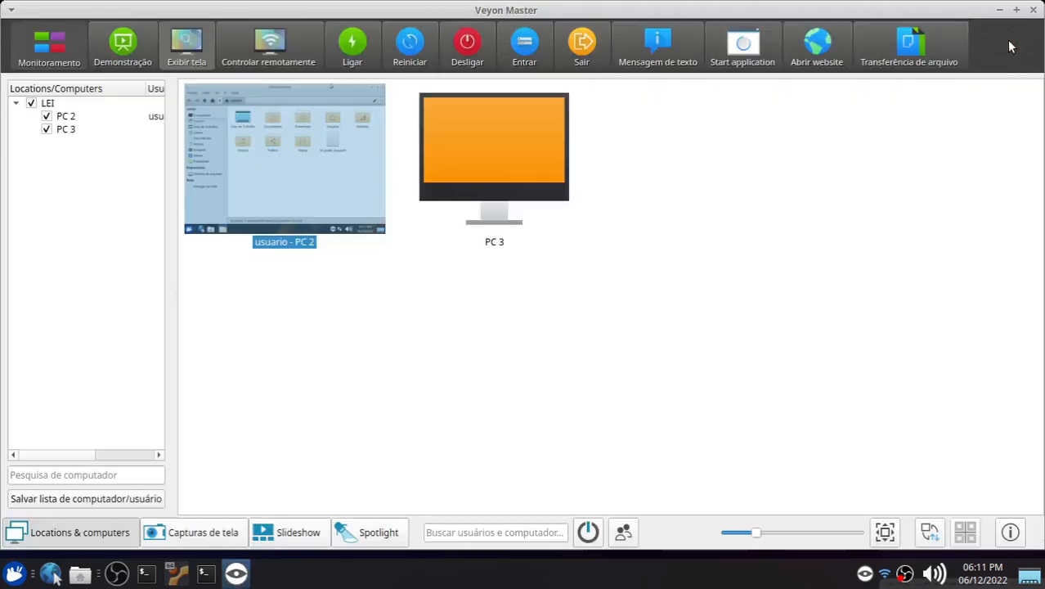
Step: Switch the remote access window to remote control and close the VM's file manager through it
left_click(1014, 43)
double_click(273, 101)
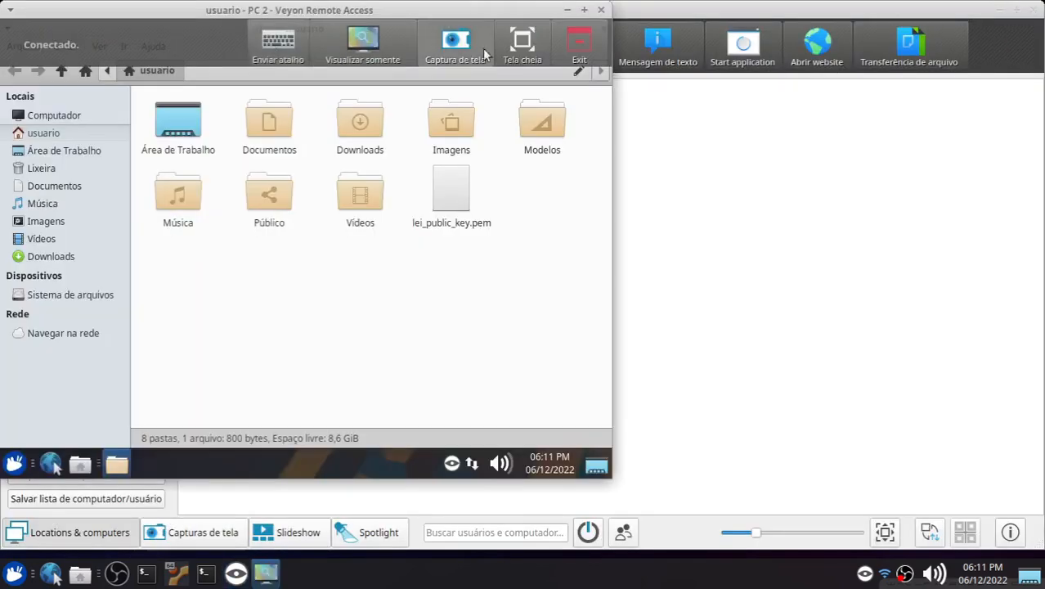
left_click(584, 10)
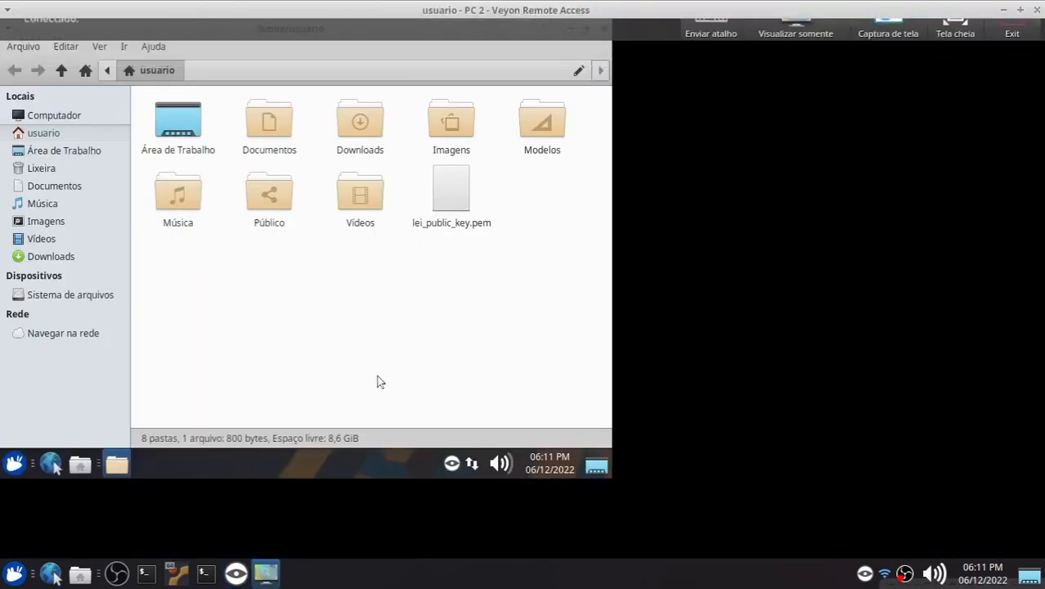
left_click(605, 28)
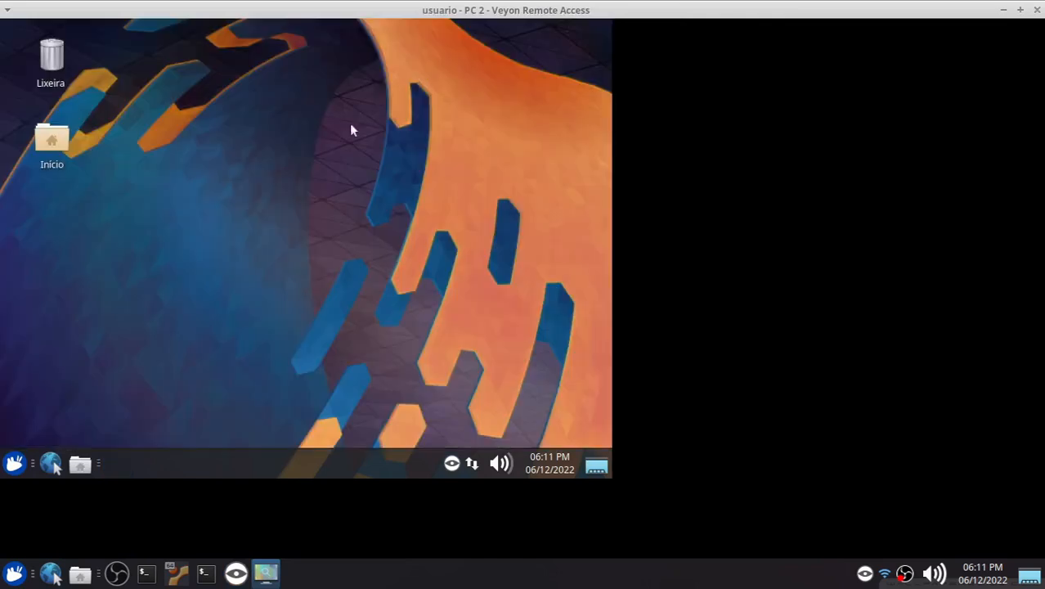
Step: Open and close the home folder on PC 2 remotely, then close the remote access window
double_click(47, 141)
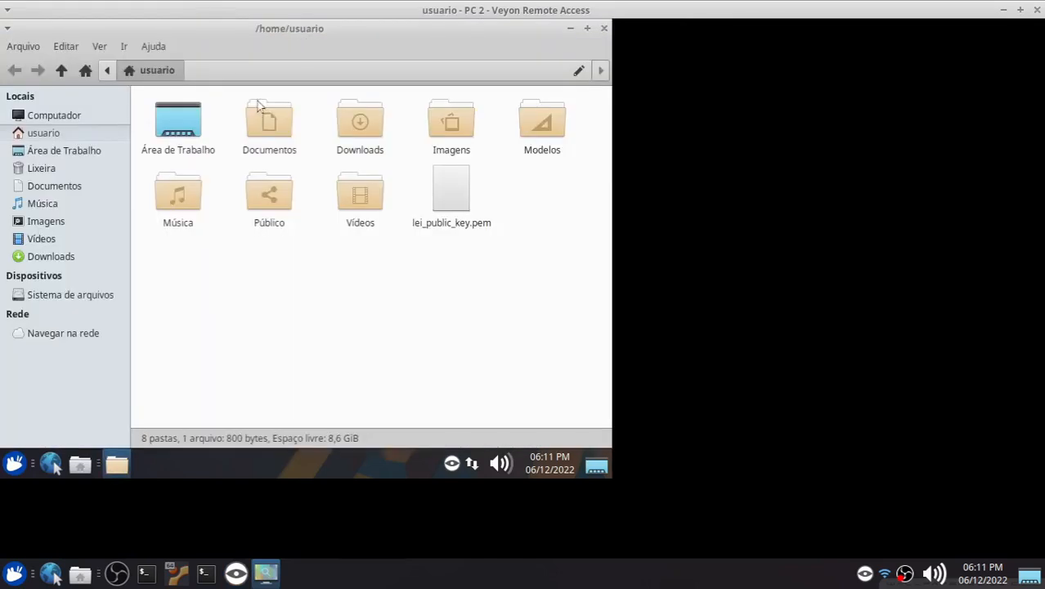
left_click(190, 196)
left_click(603, 28)
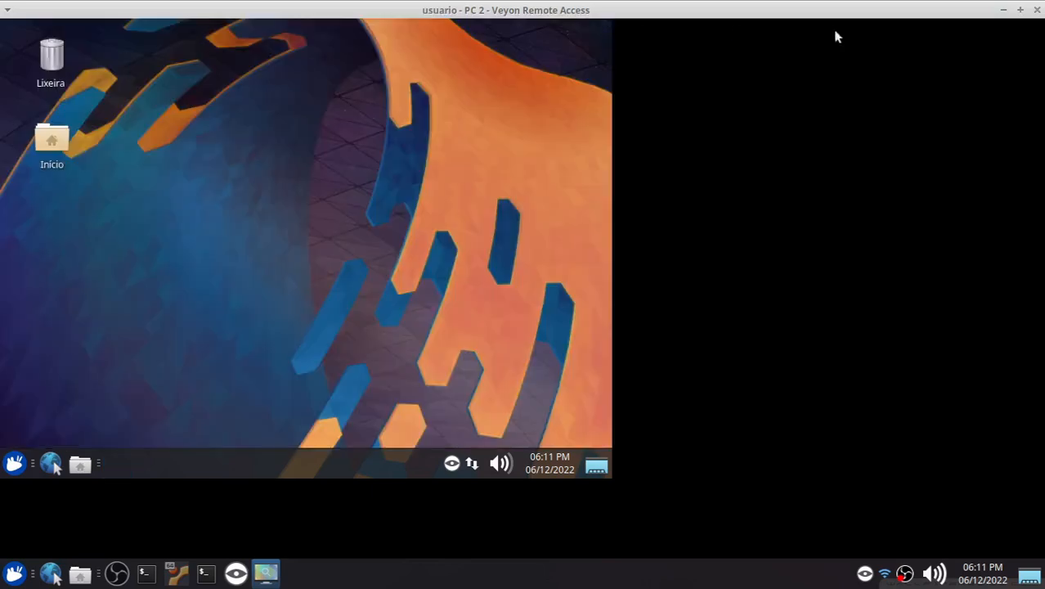
left_click(1034, 11)
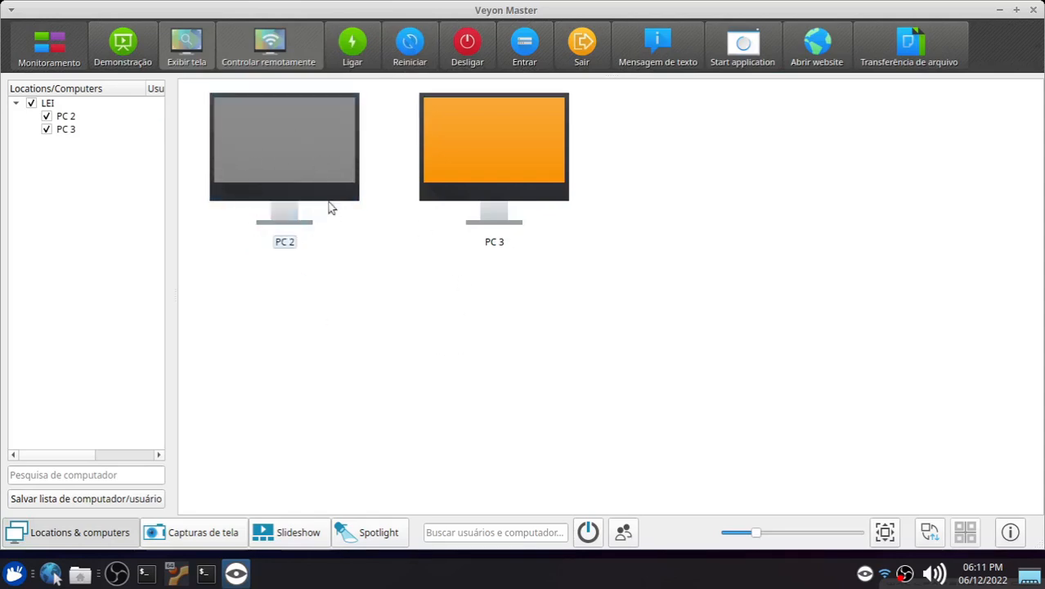
Step: Check the Xubuntu VM's screen and return to Veyon Master
mouse_move(330, 208)
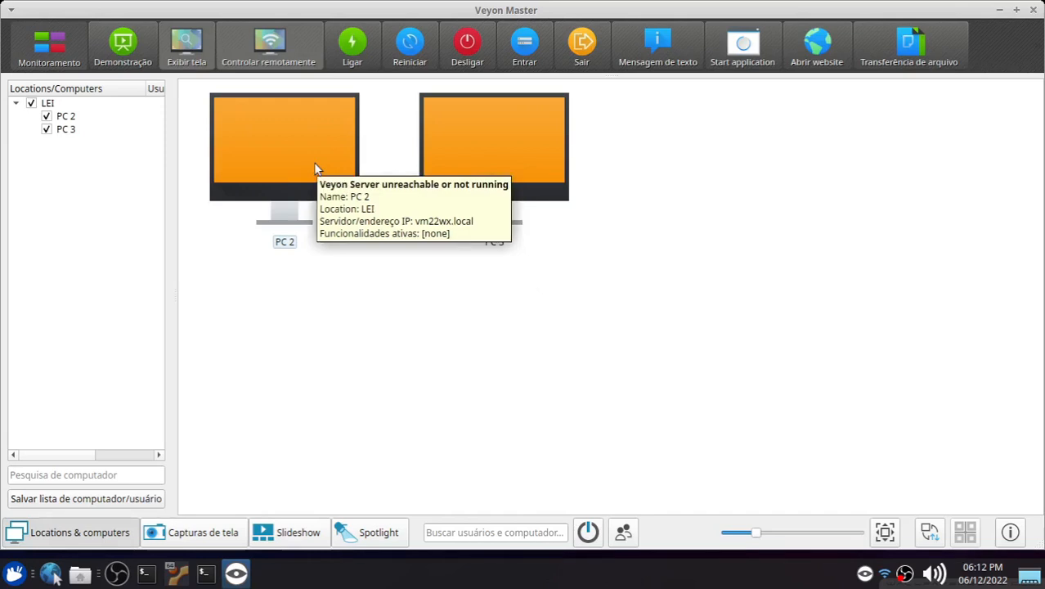
left_click(175, 574)
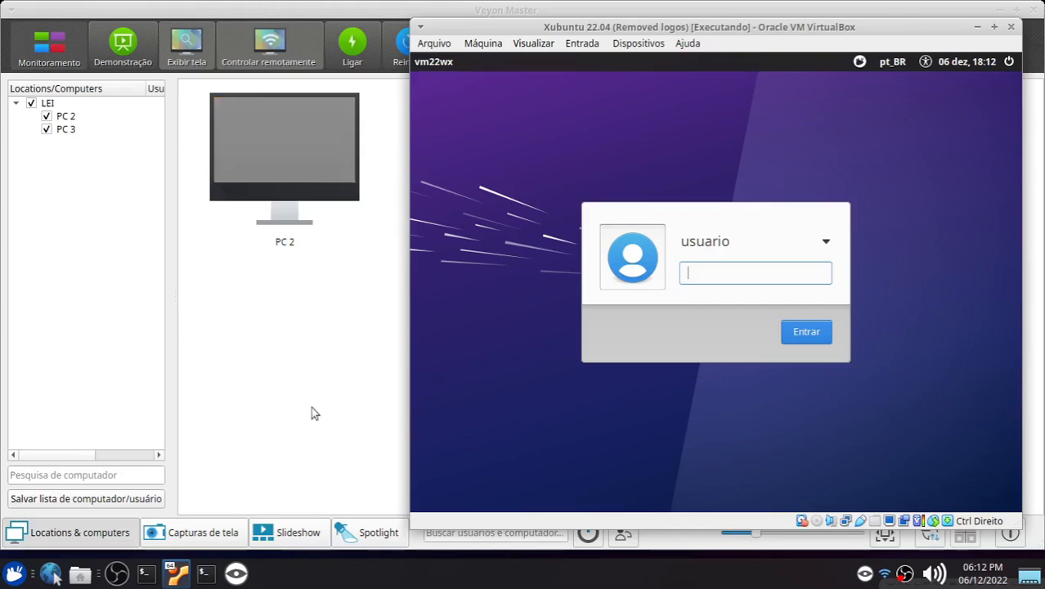
left_click(354, 266)
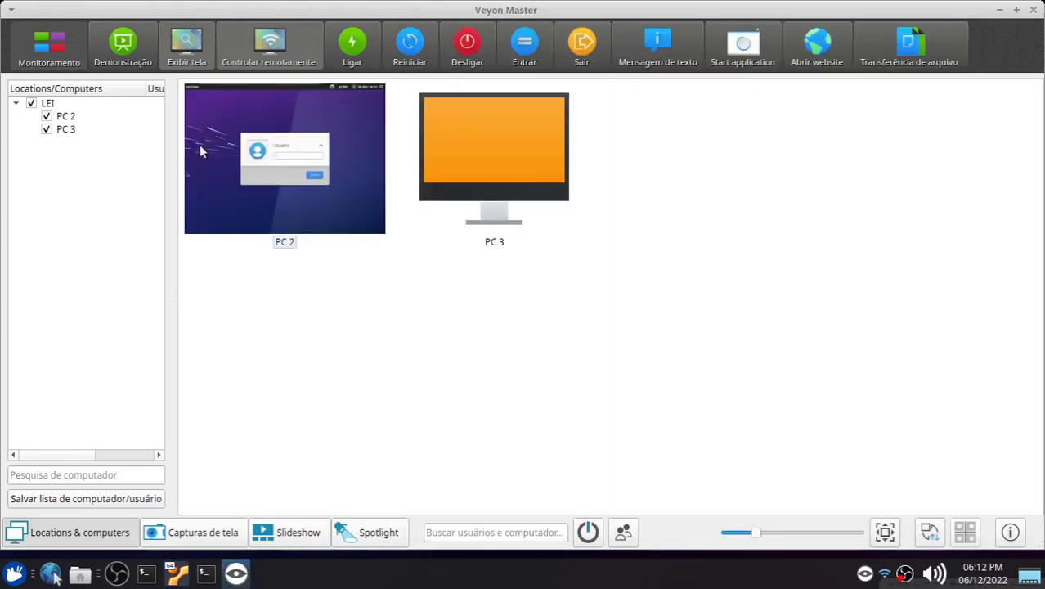
Step: Select PC 2 and review the Desligar power-down options without choosing one
left_click(329, 146)
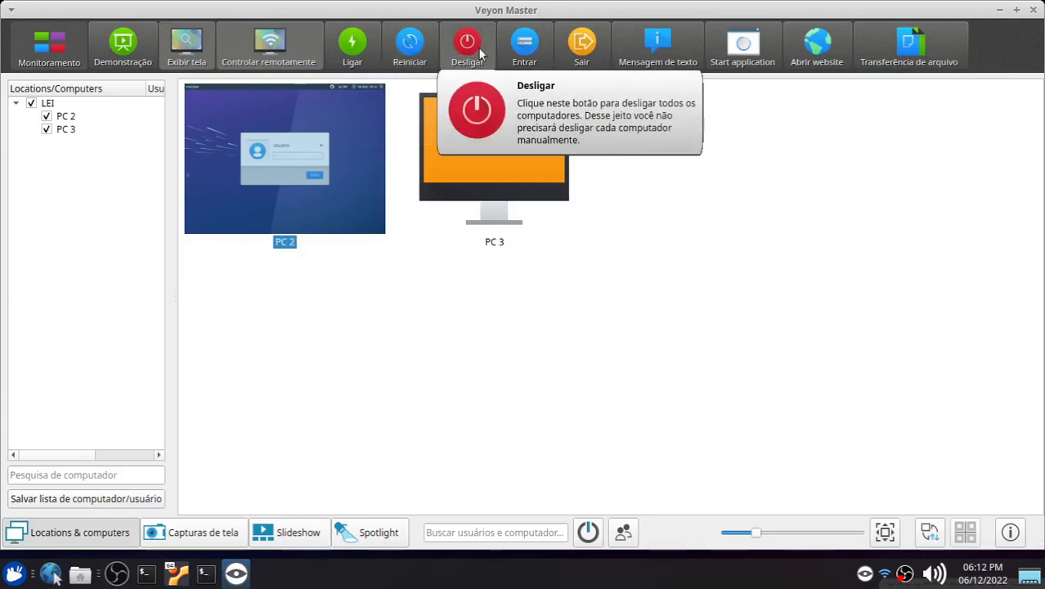
left_click(458, 47)
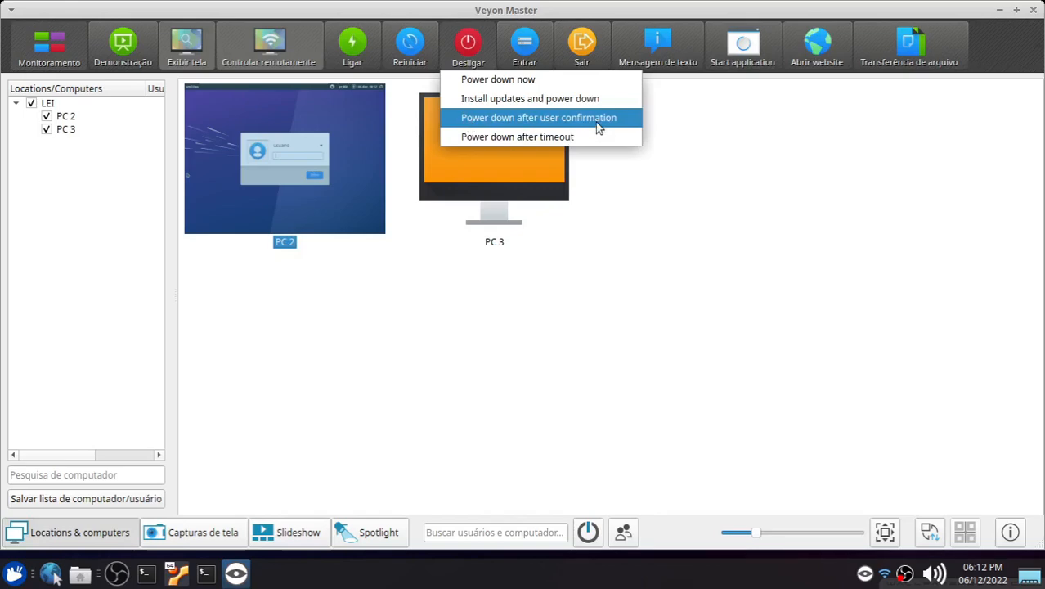
left_click(697, 248)
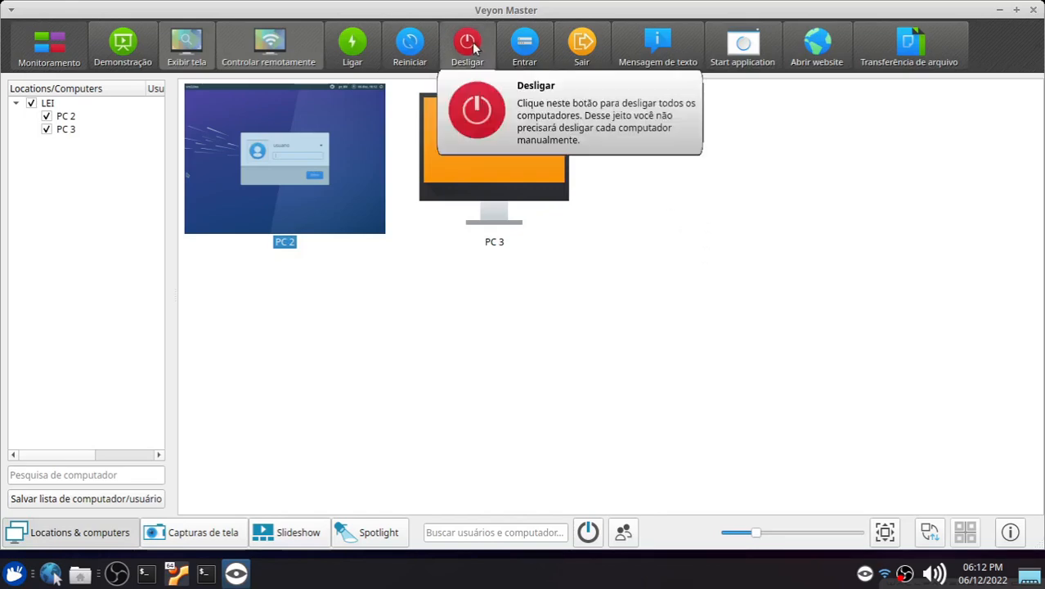
Step: Use Entrar to log in on the computers with user name usuario and the account password, then check the VM
left_click(530, 55)
type("usuari")
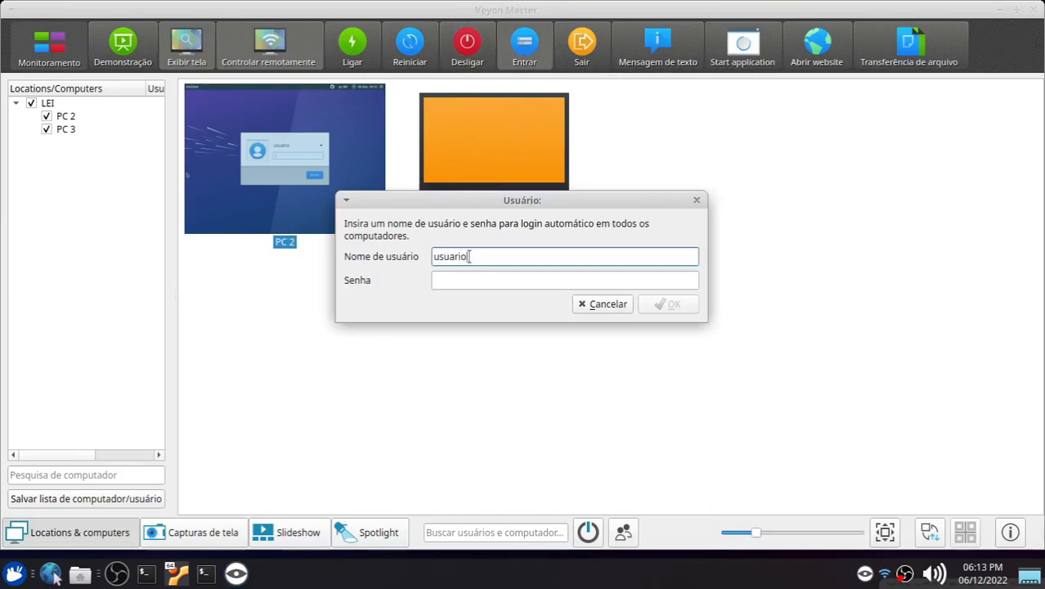
type("o")
left_click(458, 281)
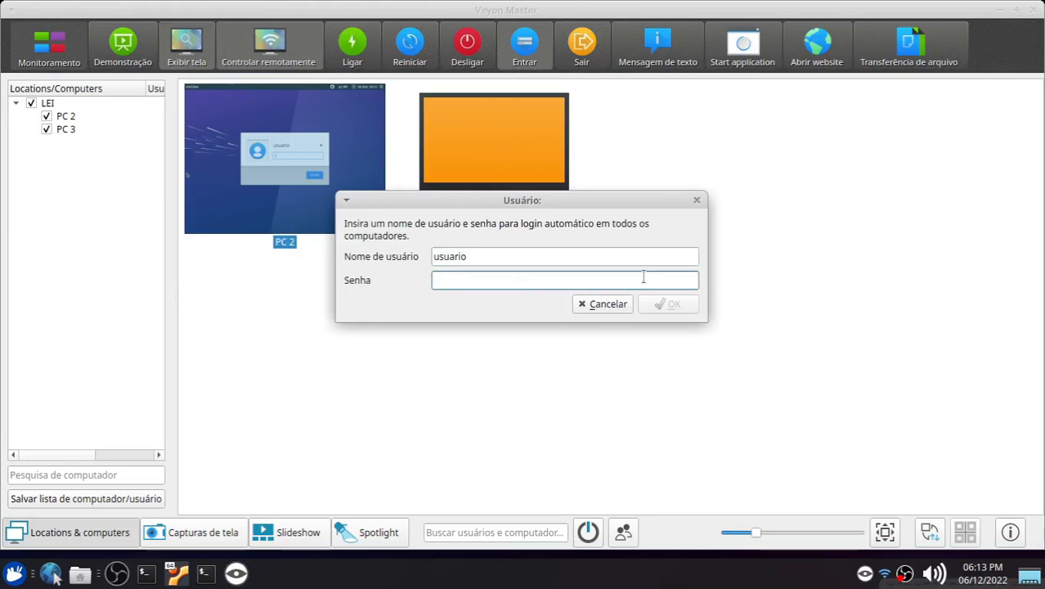
type("123")
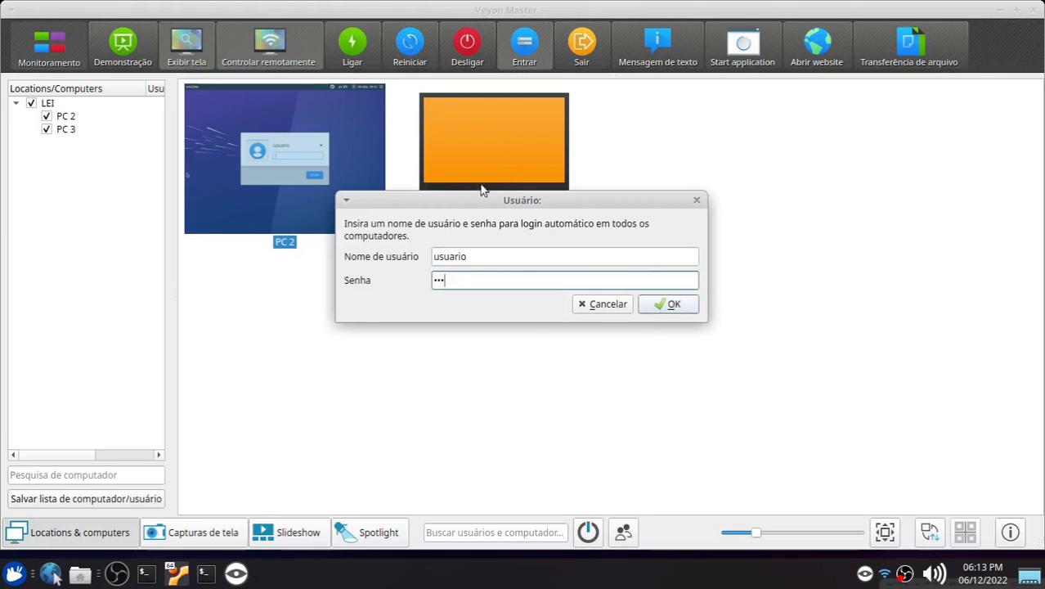
left_click_drag(488, 200, 500, 242)
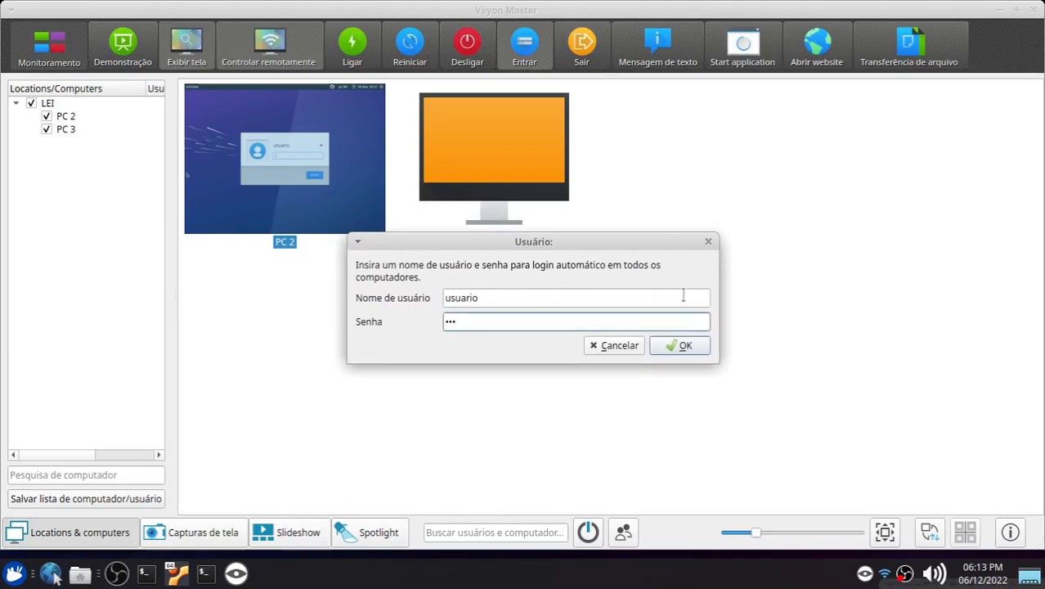
left_click(679, 348)
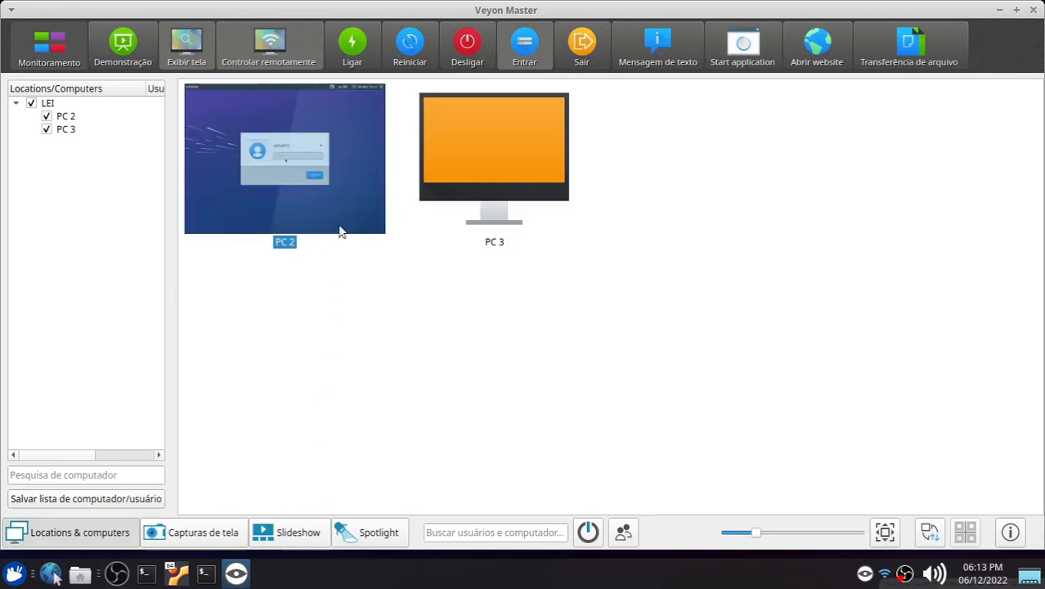
left_click(175, 577)
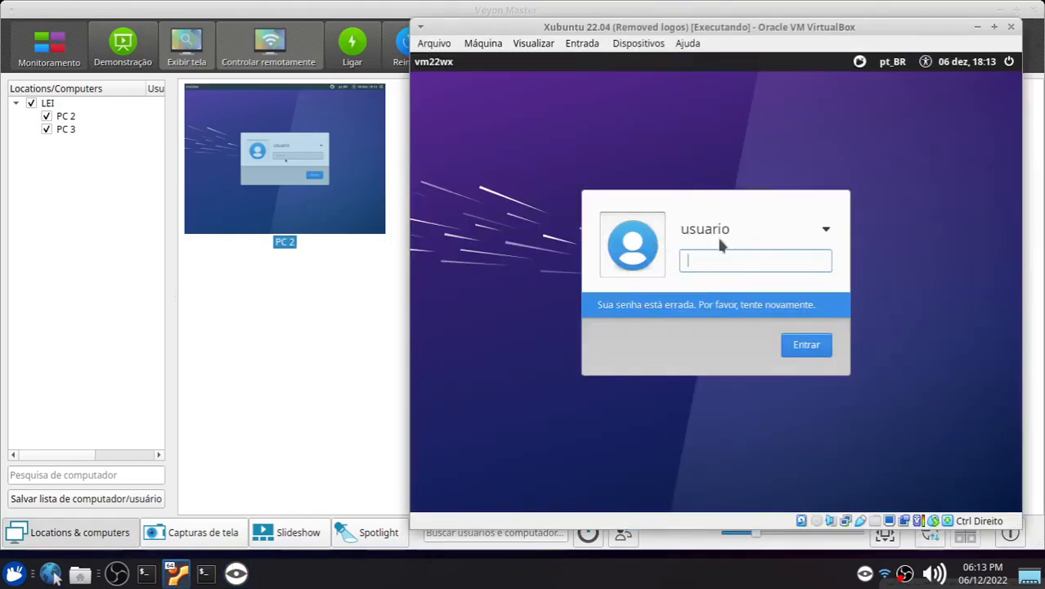
Step: Log the computers in again through Entrar, entering a user name and the account password
left_click(333, 324)
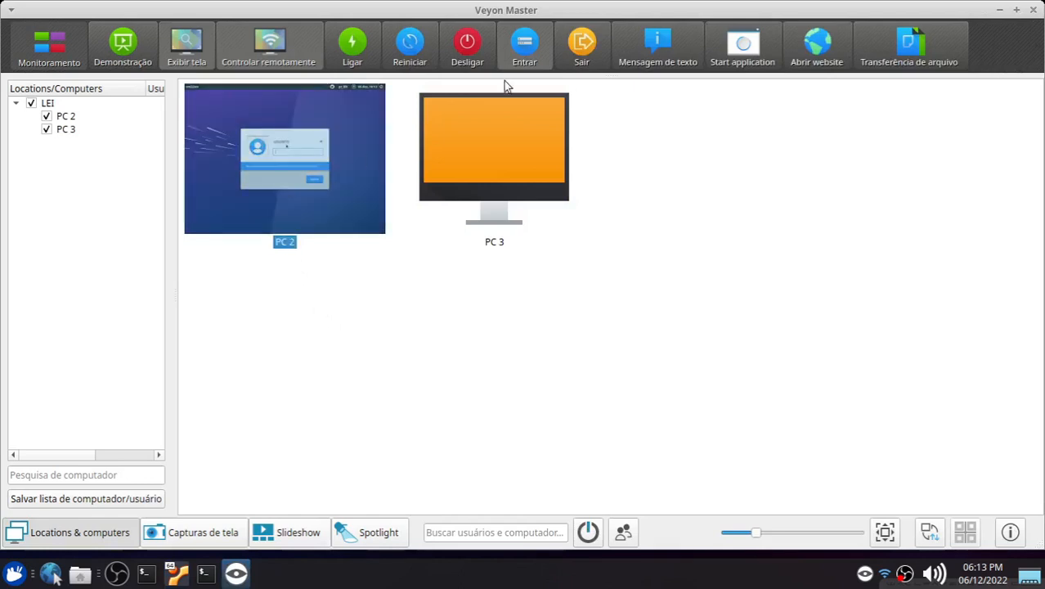
left_click(524, 47)
type("escola")
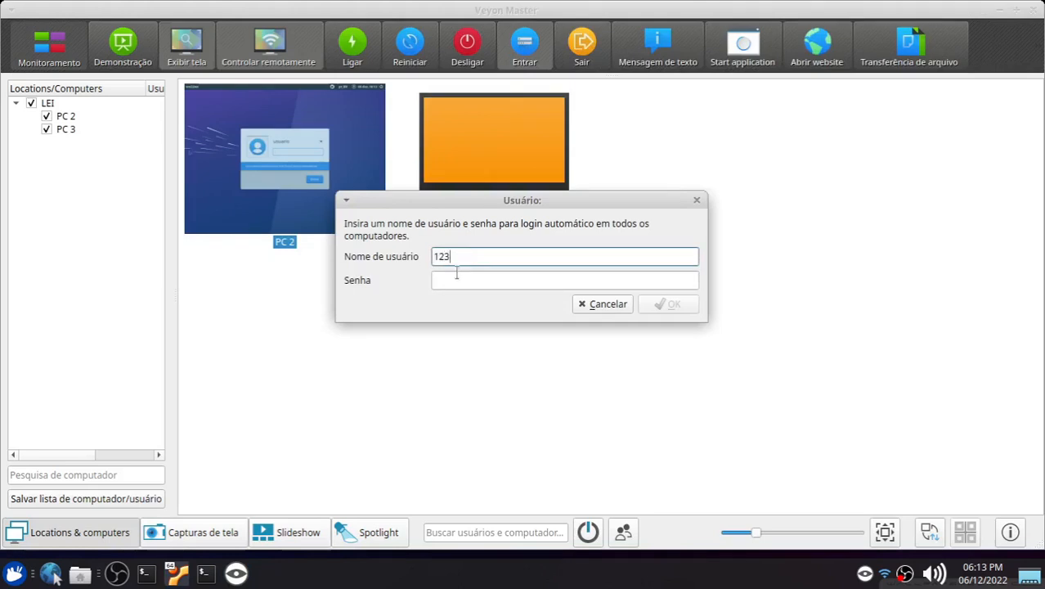
left_click(456, 276)
type("123")
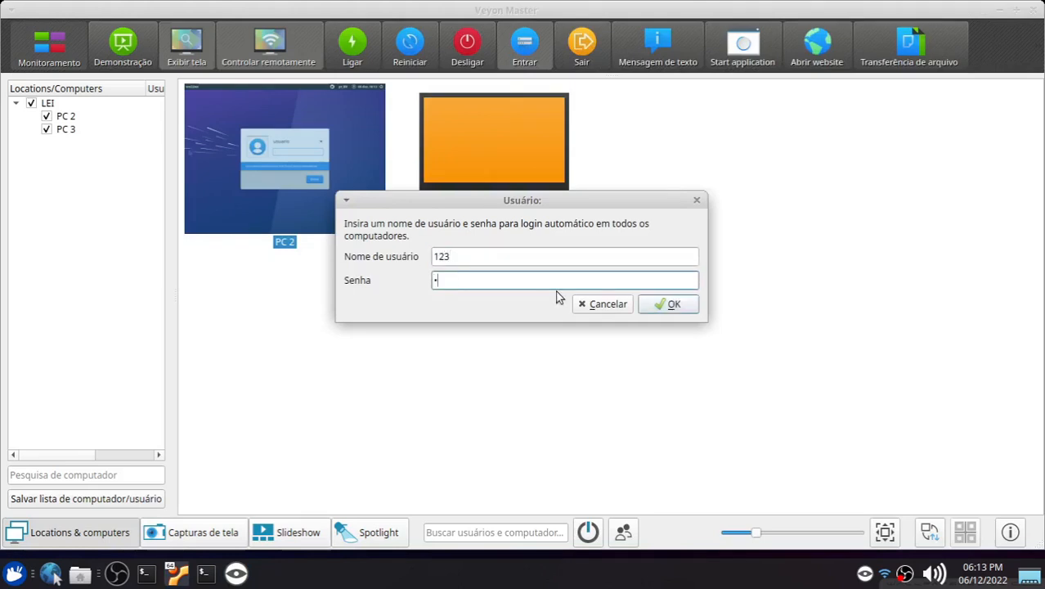
left_click(667, 304)
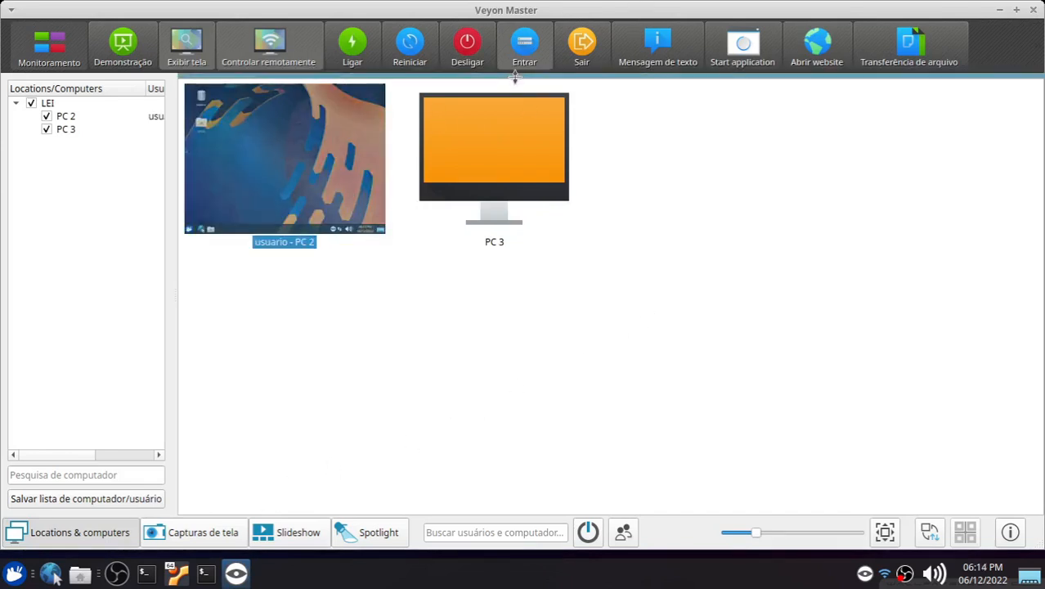
Step: Power down the selected computer with Power down after timeout, setting a few seconds before confirming
left_click(470, 51)
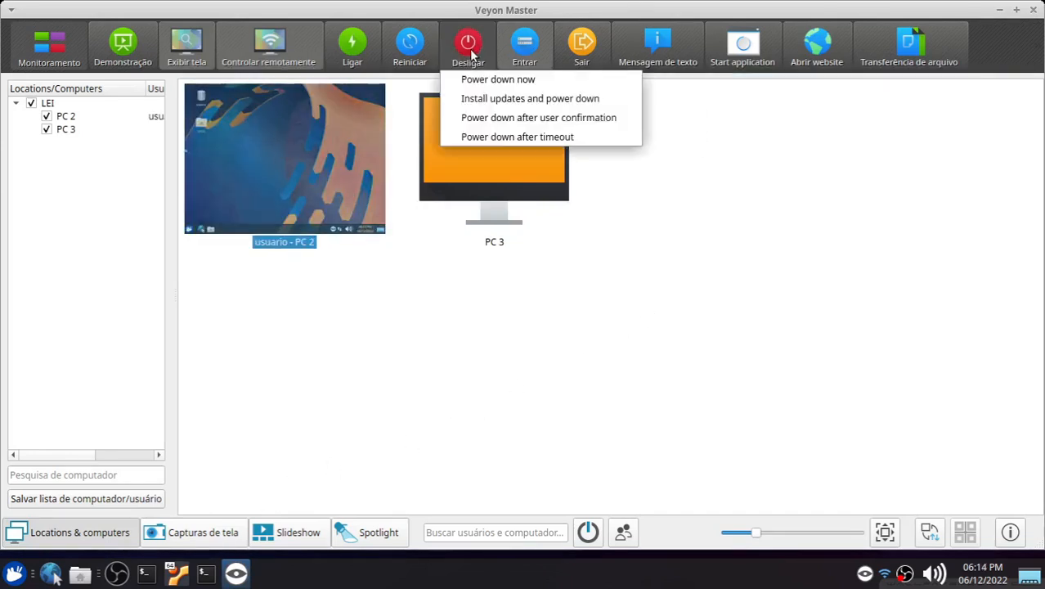
left_click(505, 138)
double_click(536, 268)
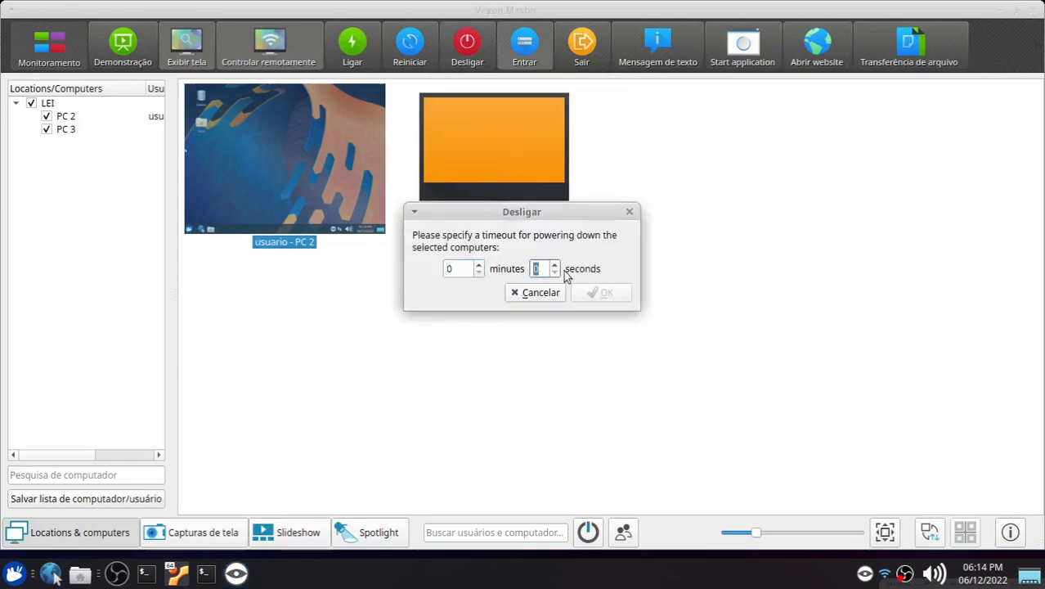
left_click(554, 266)
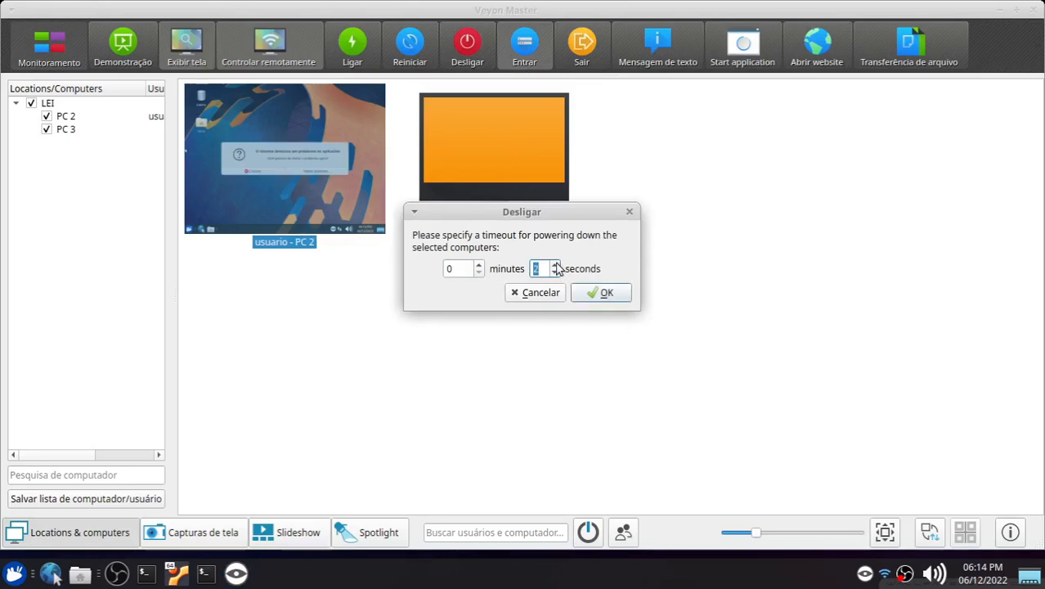
left_click(556, 266)
left_click(592, 293)
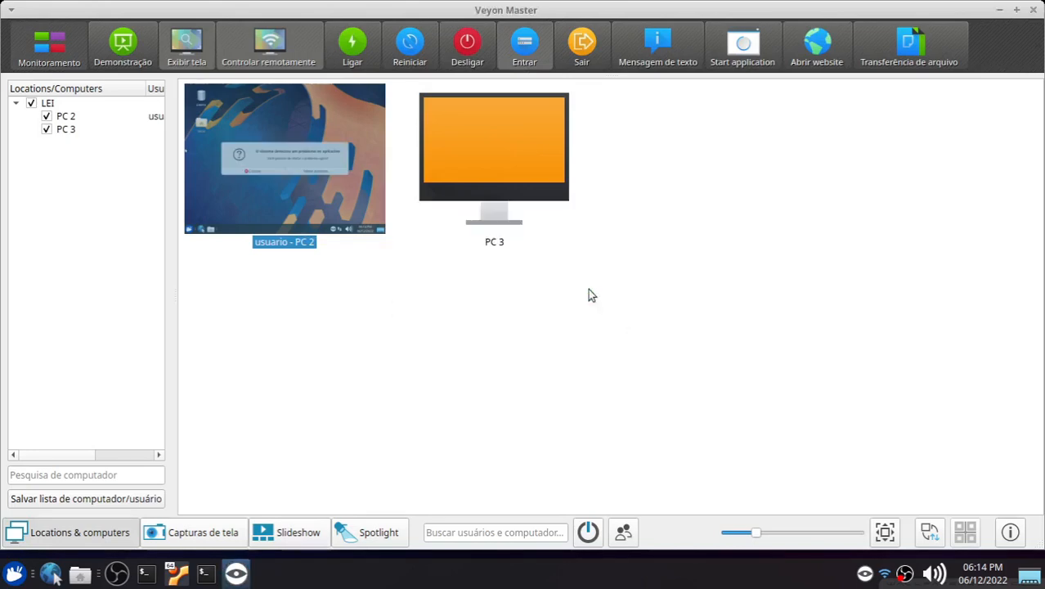
Step: Open VirtualBox from the application menu and start the Xubuntu 22.04 VM again
left_click(179, 574)
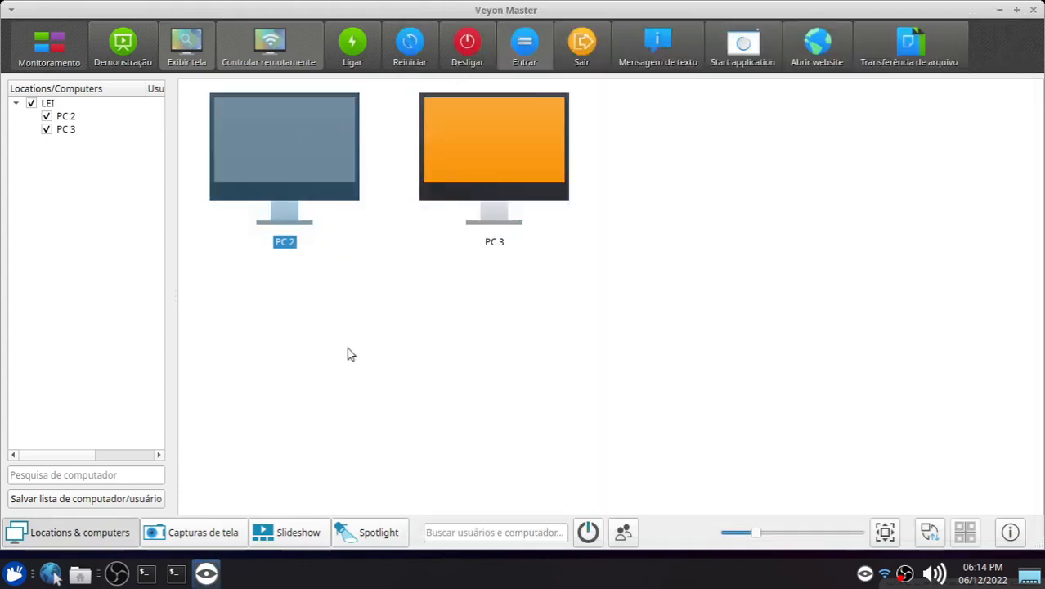
key("super")
type("virtu")
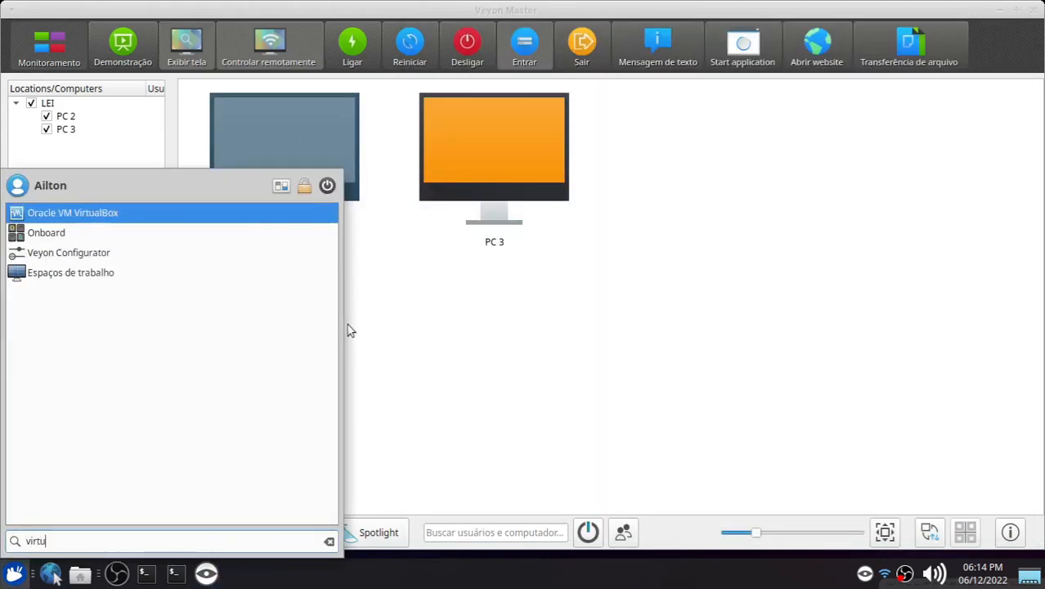
key("Return")
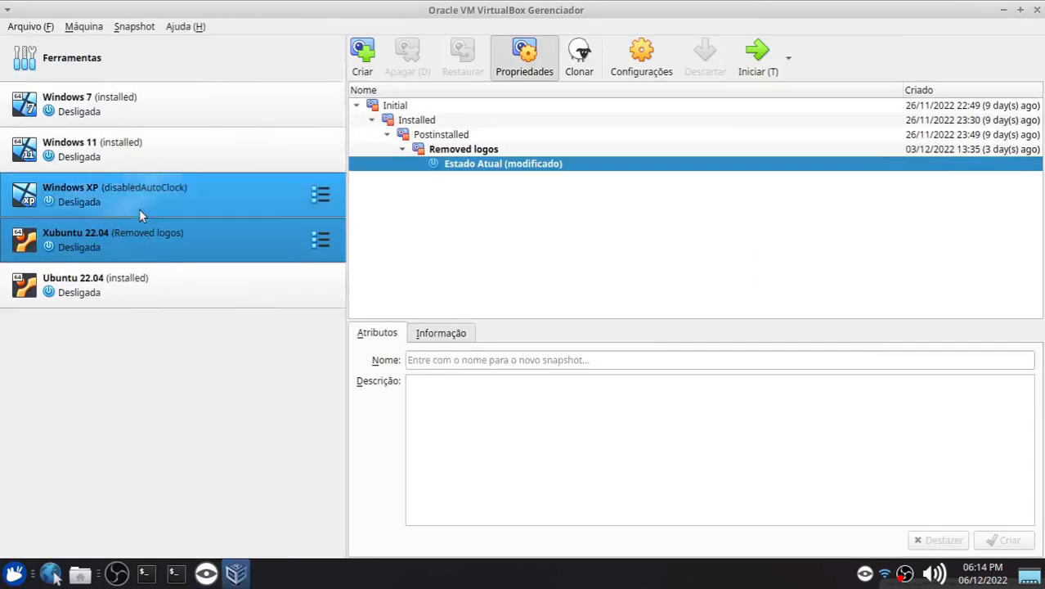
double_click(109, 244)
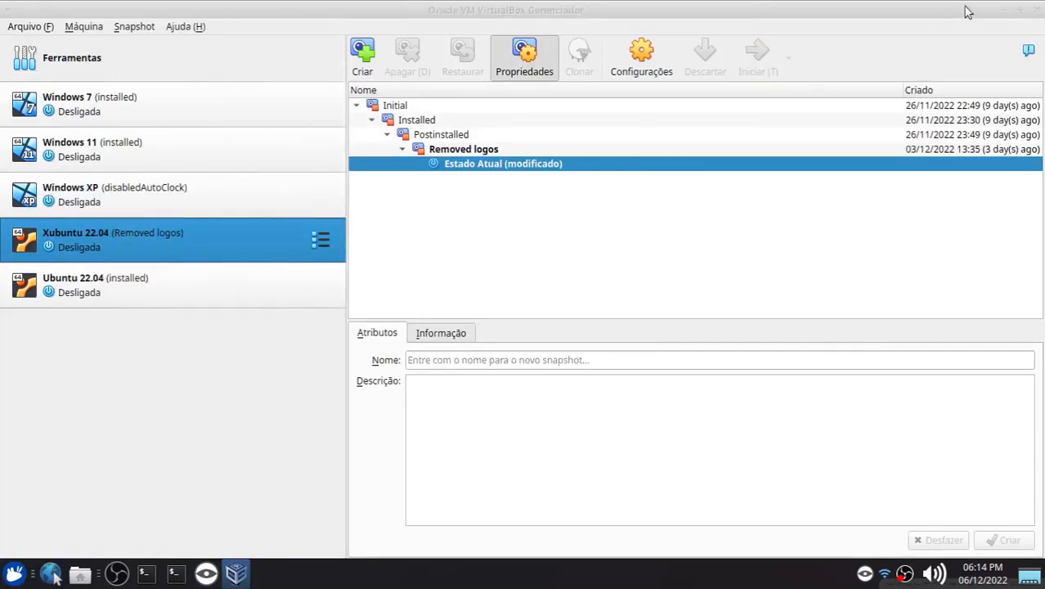
left_click(1003, 9)
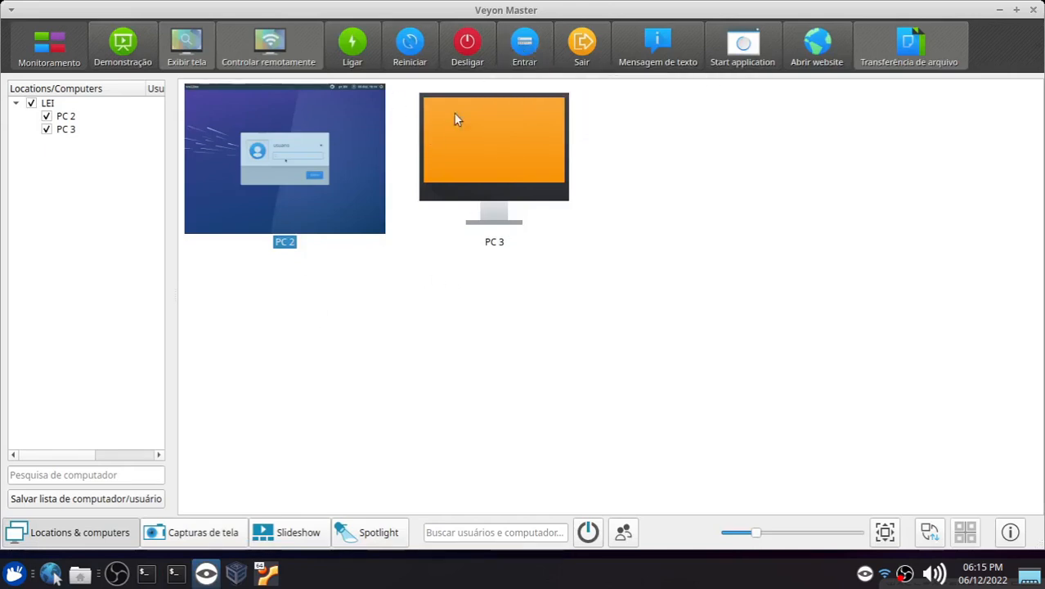
Step: Log in to the Xubuntu VM by entering the account password at the login screen
left_click(266, 573)
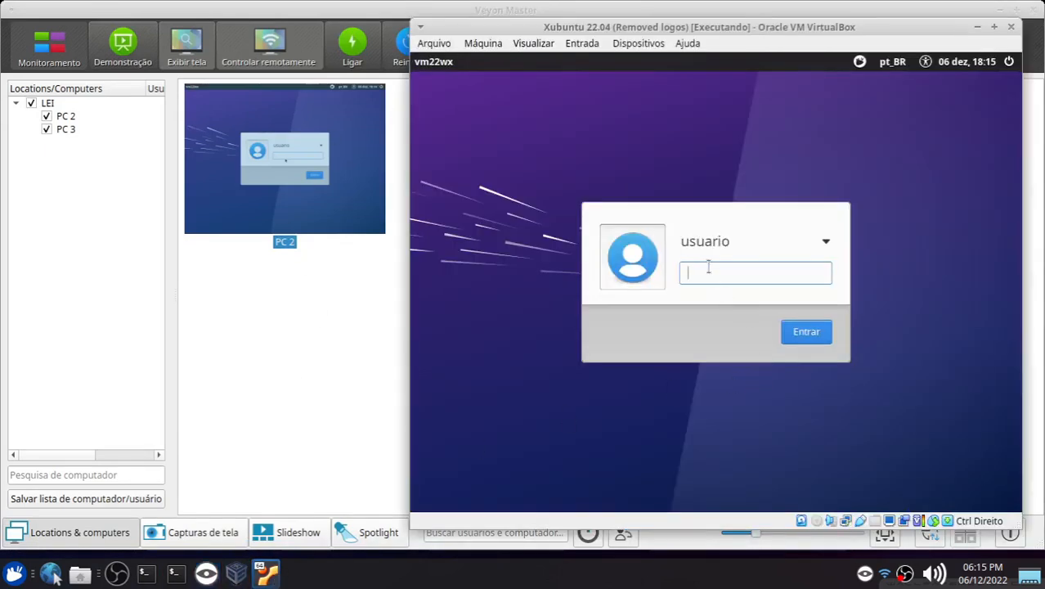
type("123456")
key("Return")
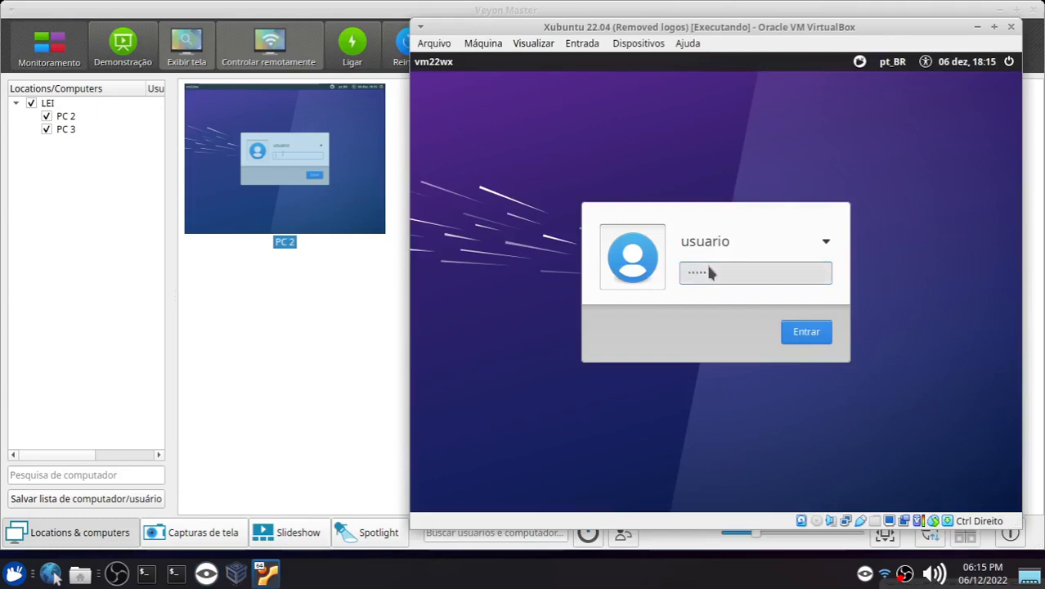
Step: Select both computers and send them the text message Olá!
left_click(301, 166)
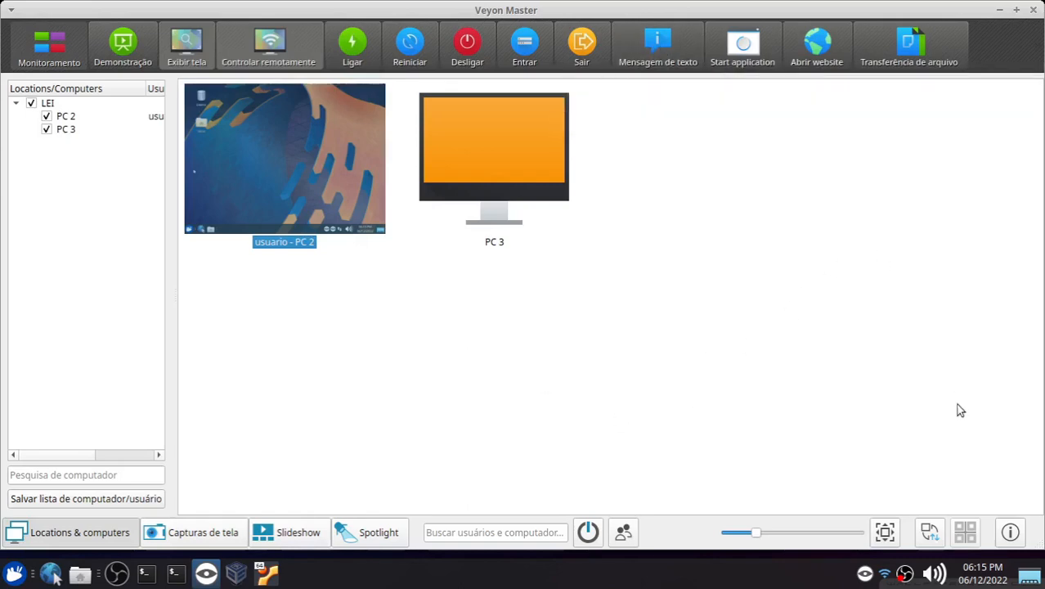
left_click_drag(220, 309, 873, 169)
right_click(315, 176)
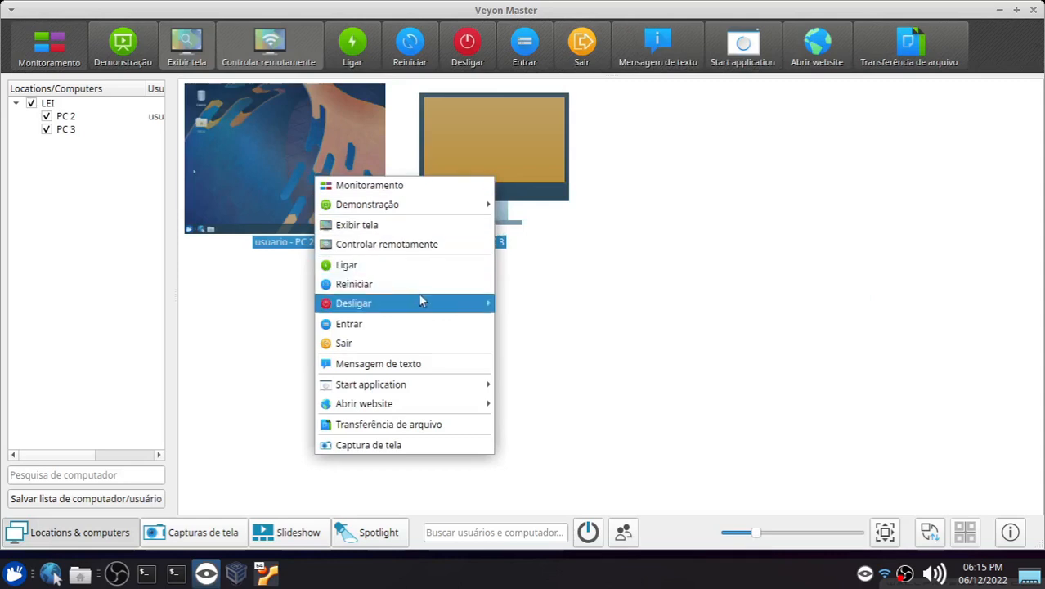
left_click(437, 367)
type("Olá!")
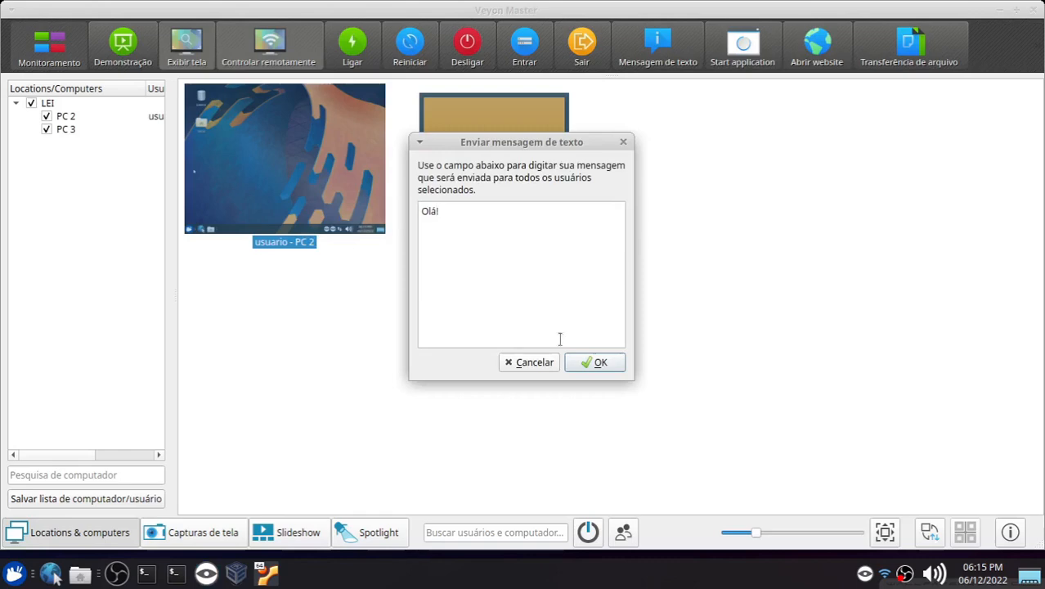
left_click(576, 364)
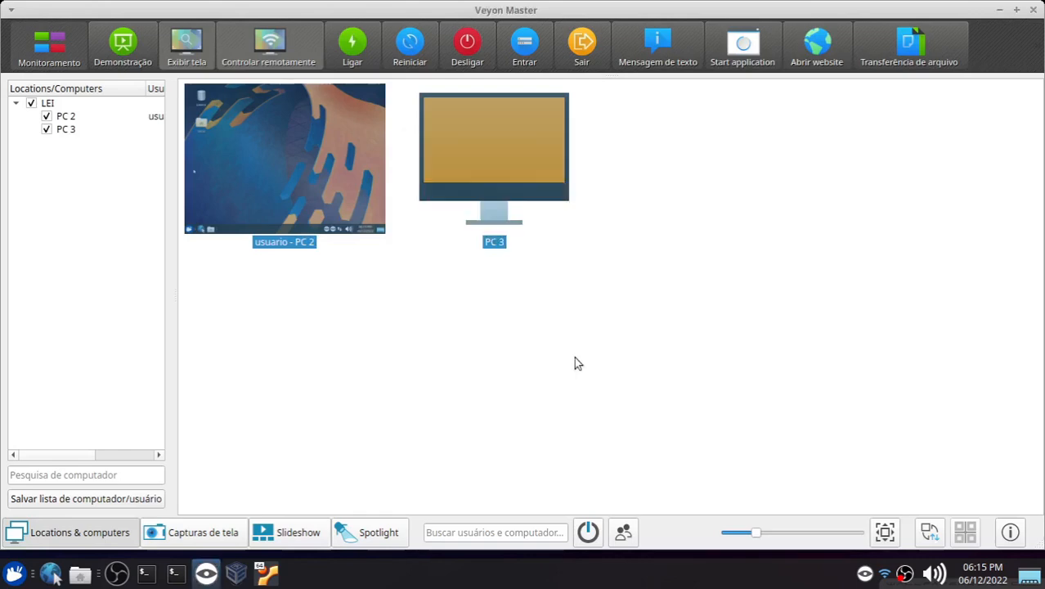
Step: Switch to the Xubuntu VM, dismiss the received message, and return to Veyon Master
key("alt+Tab")
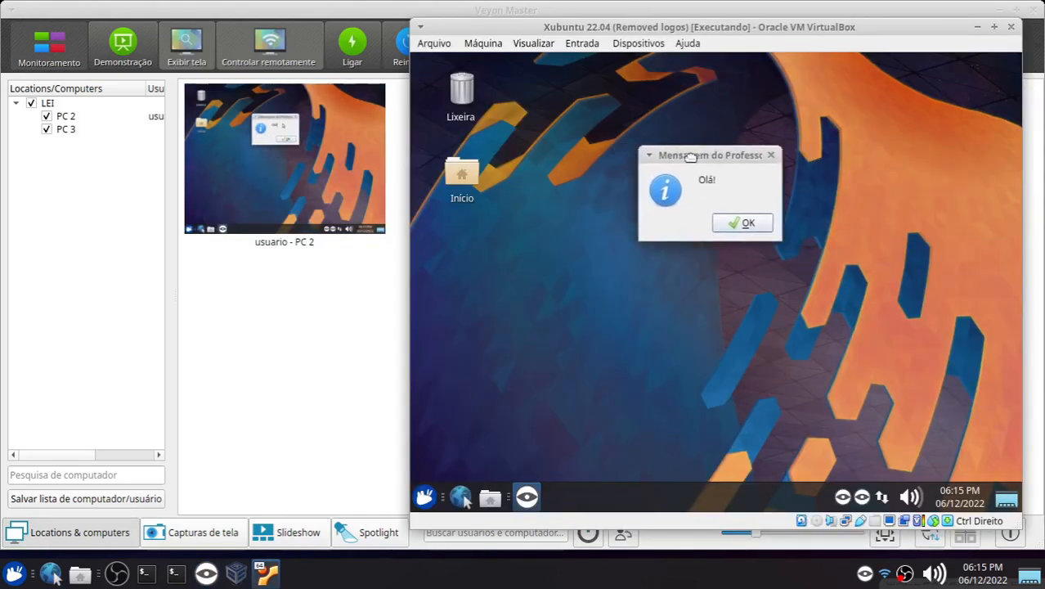
left_click(725, 223)
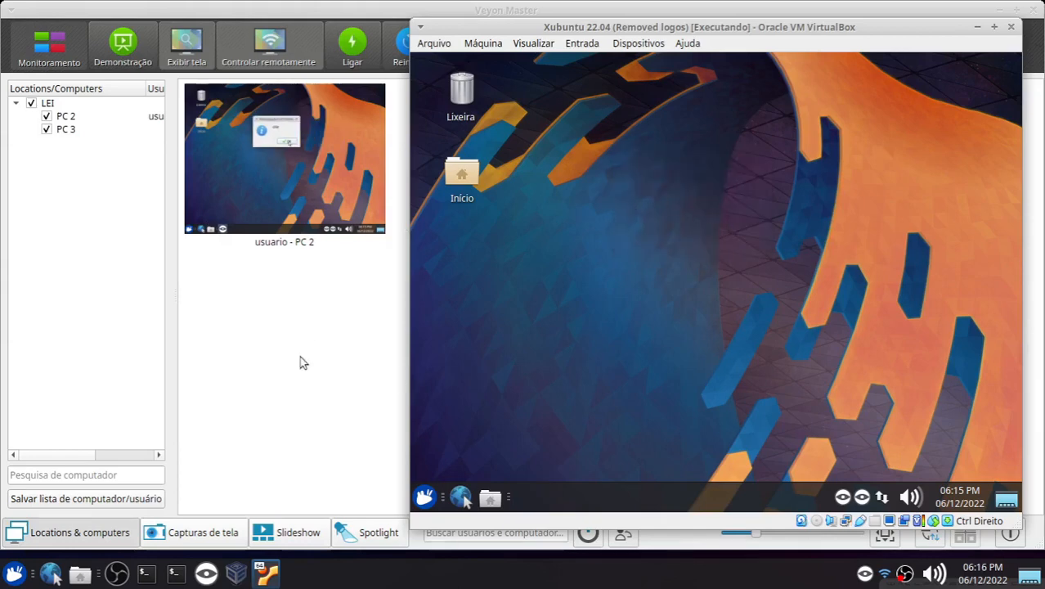
left_click(299, 355)
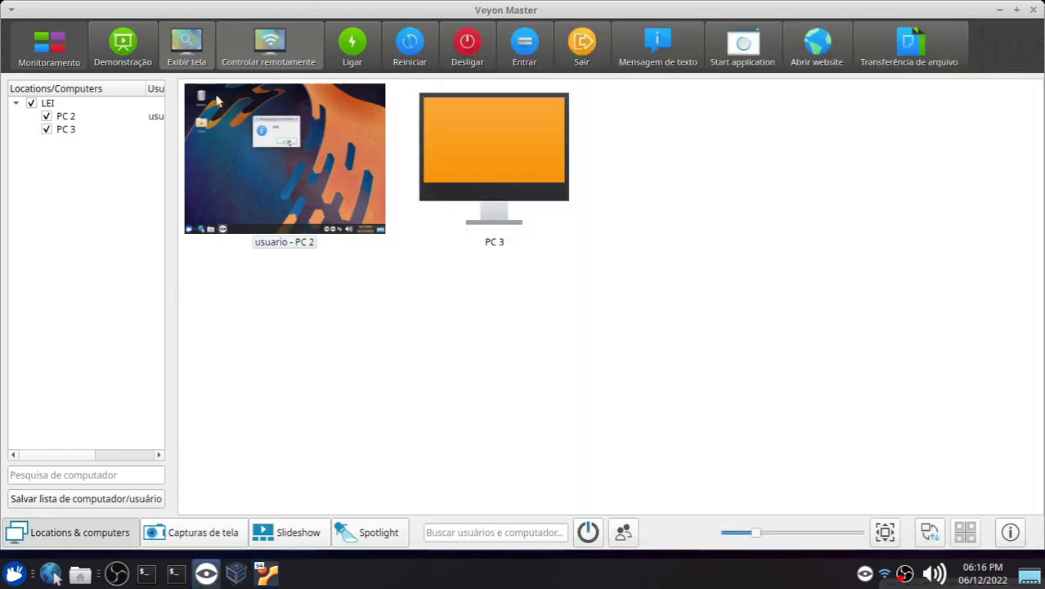
Step: Launch the Calculadora application on the computers with Start application
left_click(743, 45)
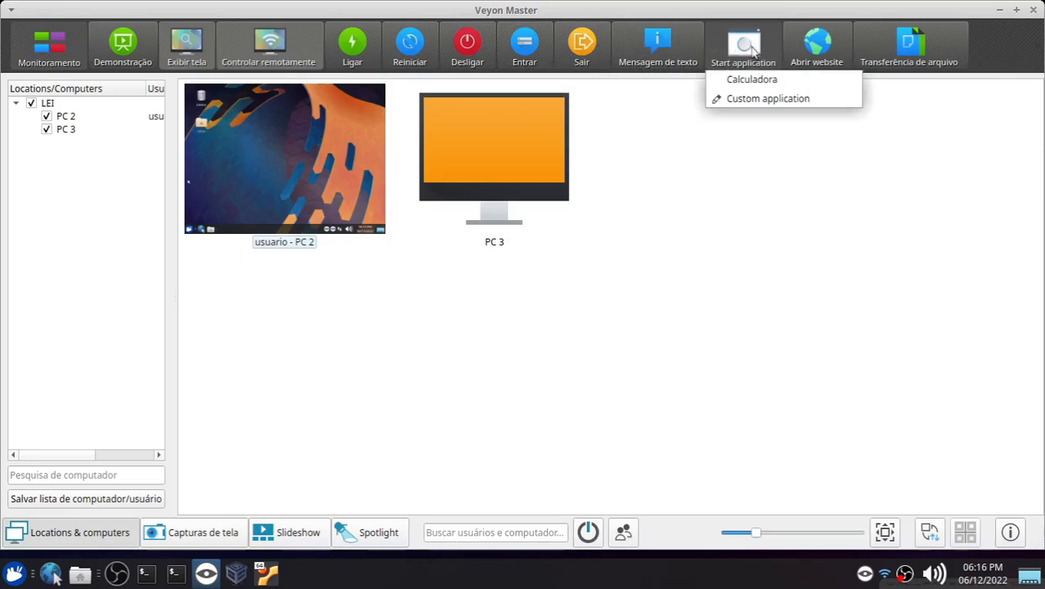
left_click(769, 131)
left_click(756, 46)
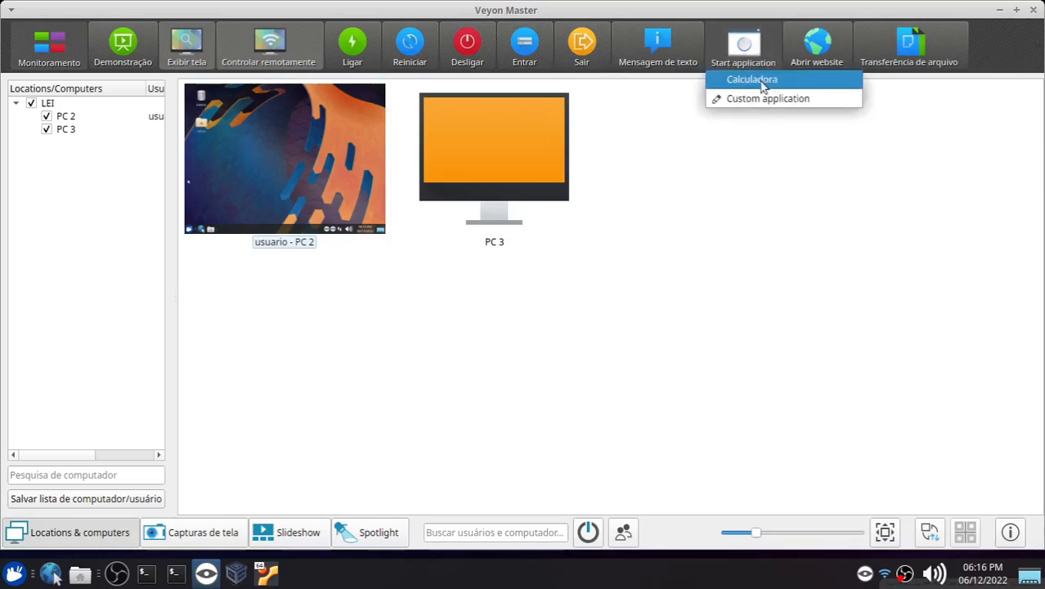
left_click(762, 85)
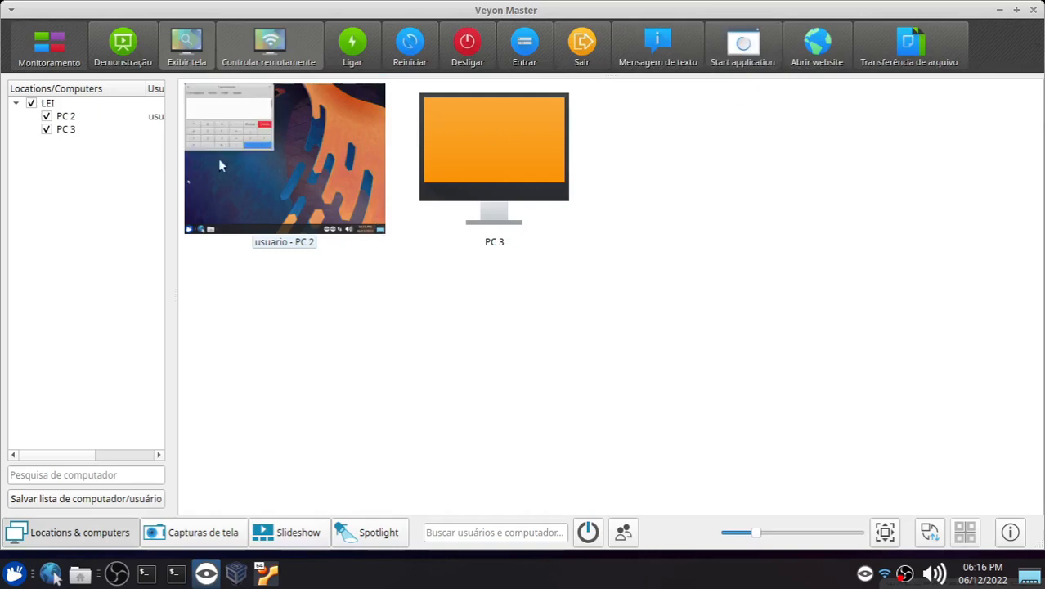
Step: Remotely control PC 2, move the Calculadora window, and close it
left_click(244, 54)
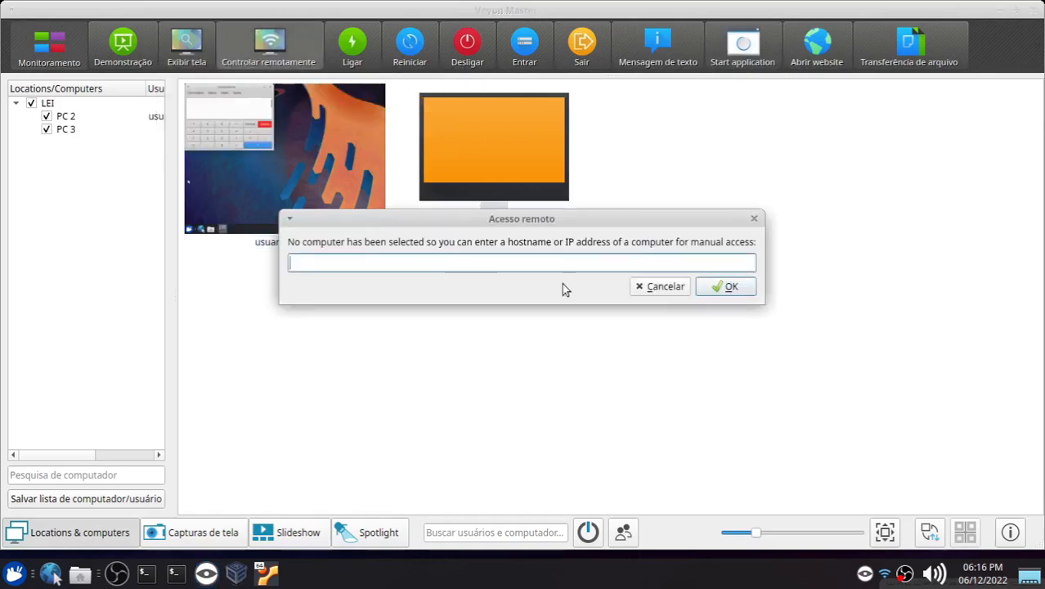
left_click(638, 287)
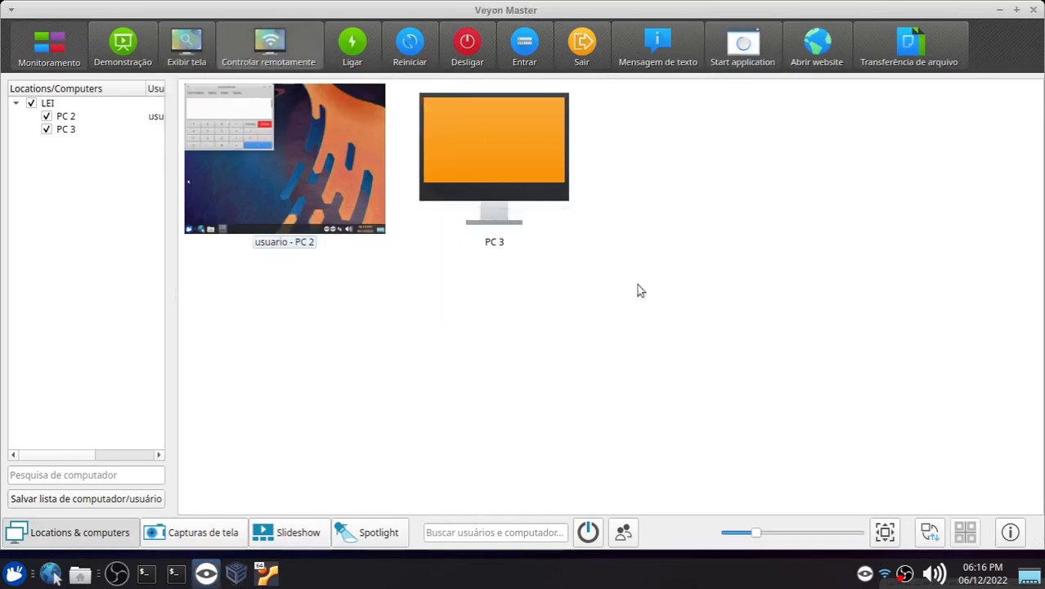
left_click(365, 199)
left_click(270, 45)
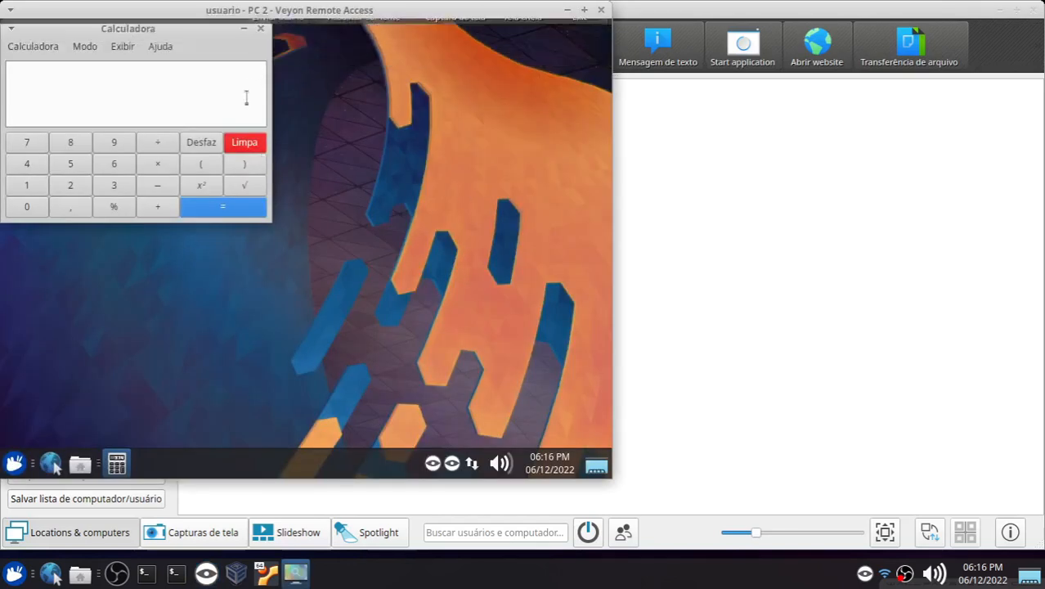
left_click_drag(193, 26, 398, 159)
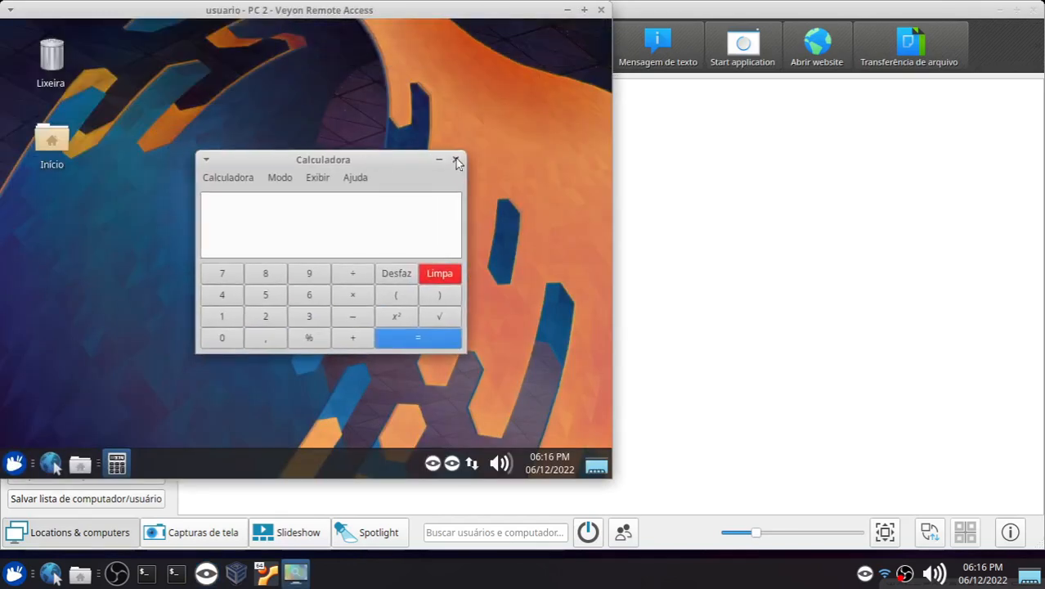
left_click(456, 160)
left_click(754, 200)
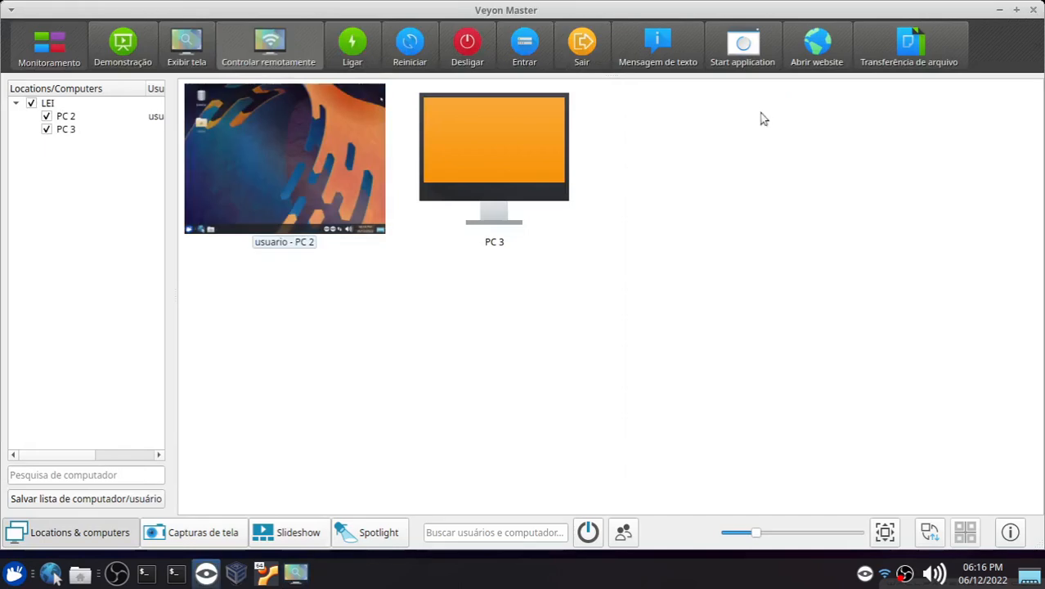
Step: Start soffice as a custom application on the computers and open PC 2 in remote access
left_click(742, 45)
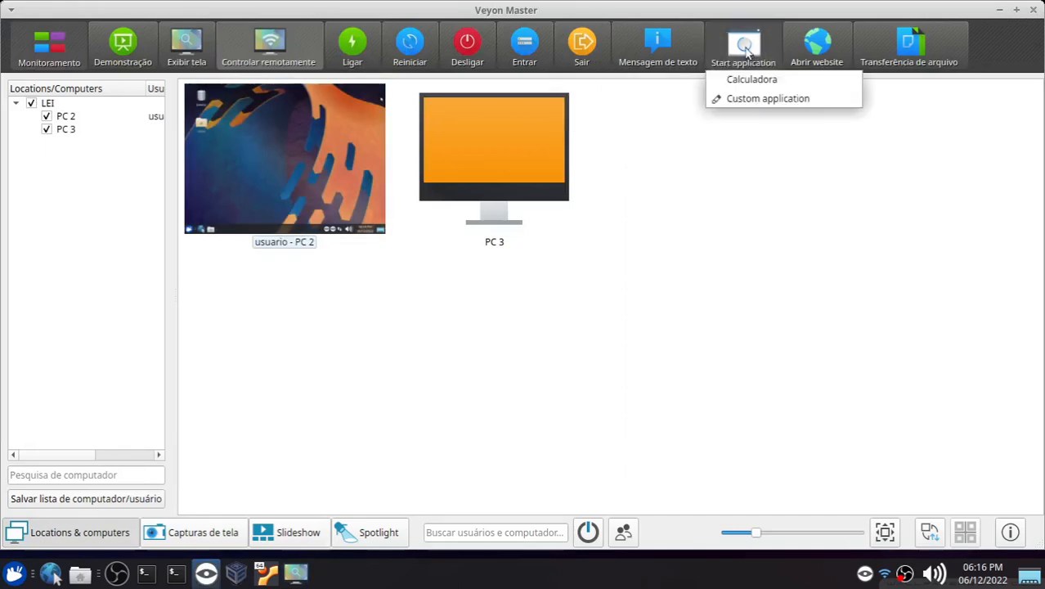
left_click(764, 100)
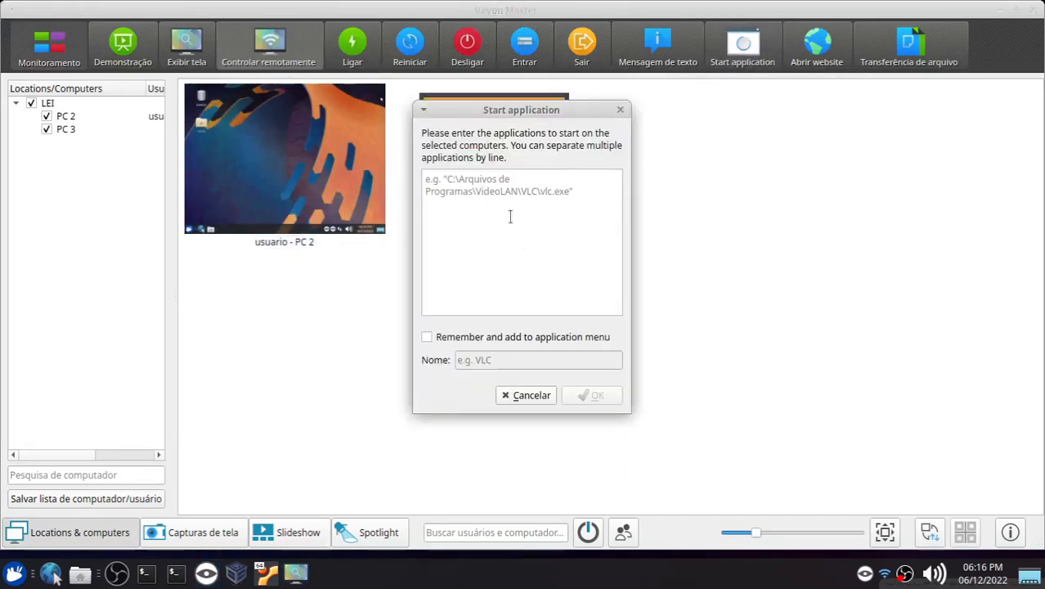
type("soffice")
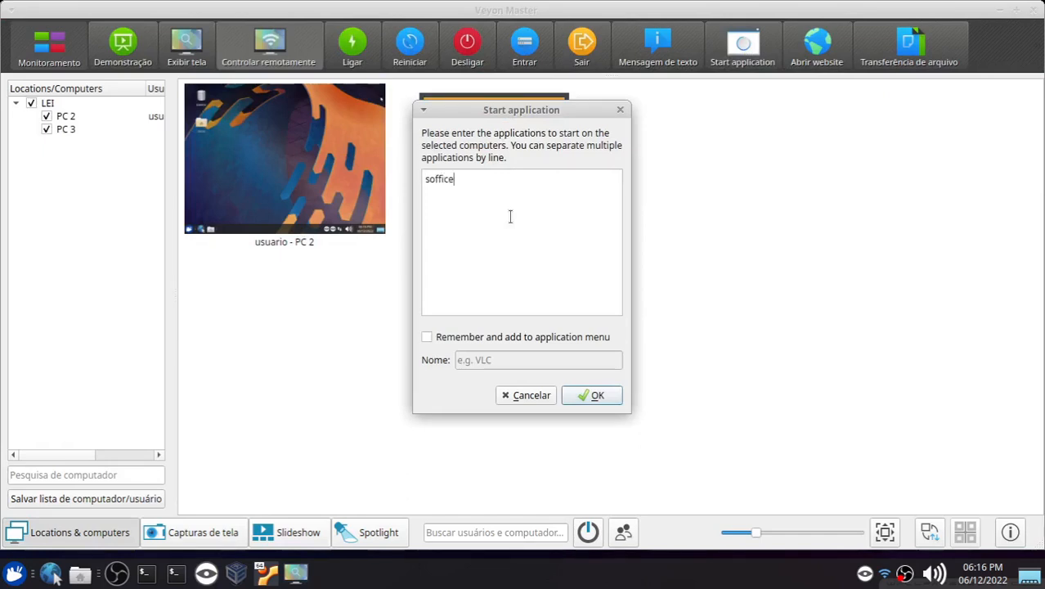
left_click(586, 397)
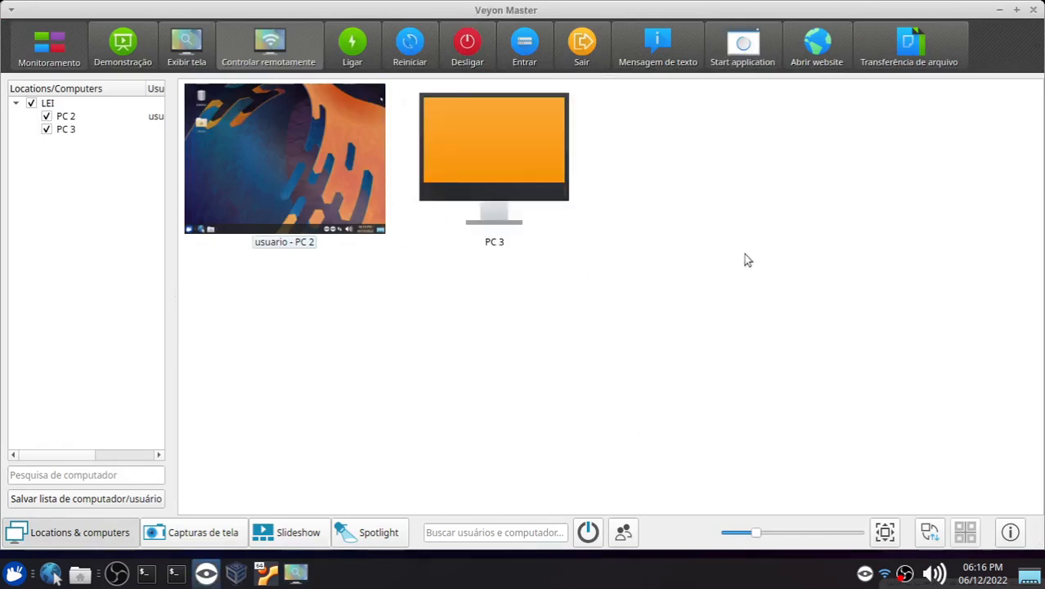
double_click(279, 168)
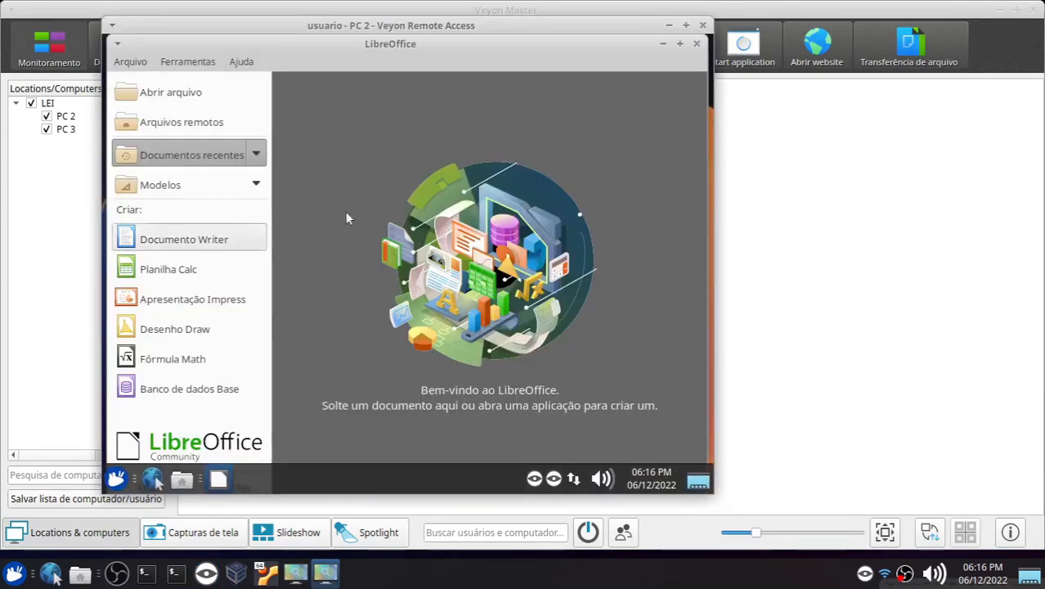
Step: Close LibreOffice on PC 2 and exit the remote access window
left_click(695, 43)
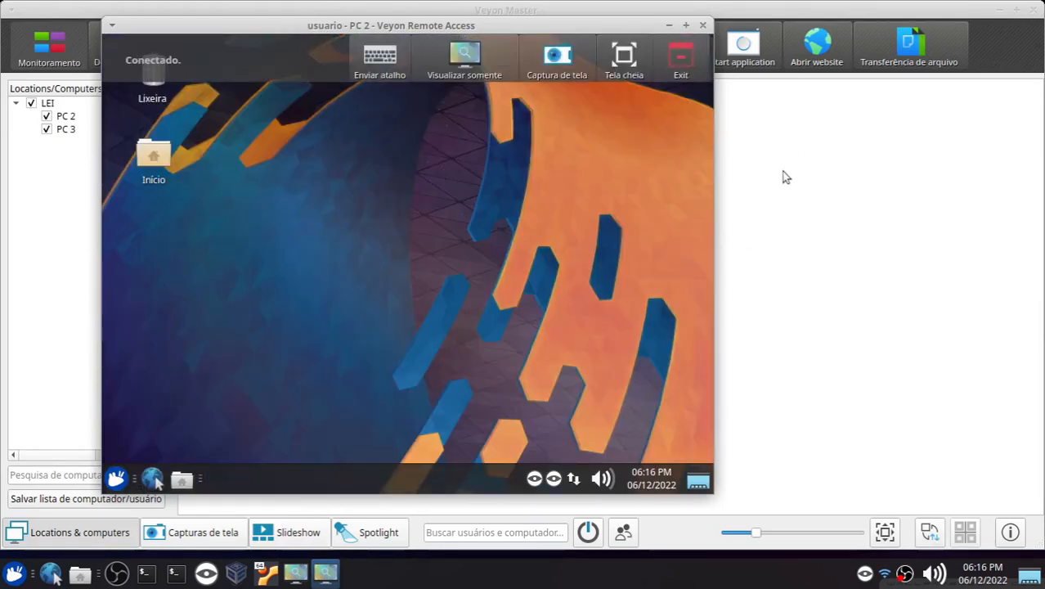
left_click(690, 68)
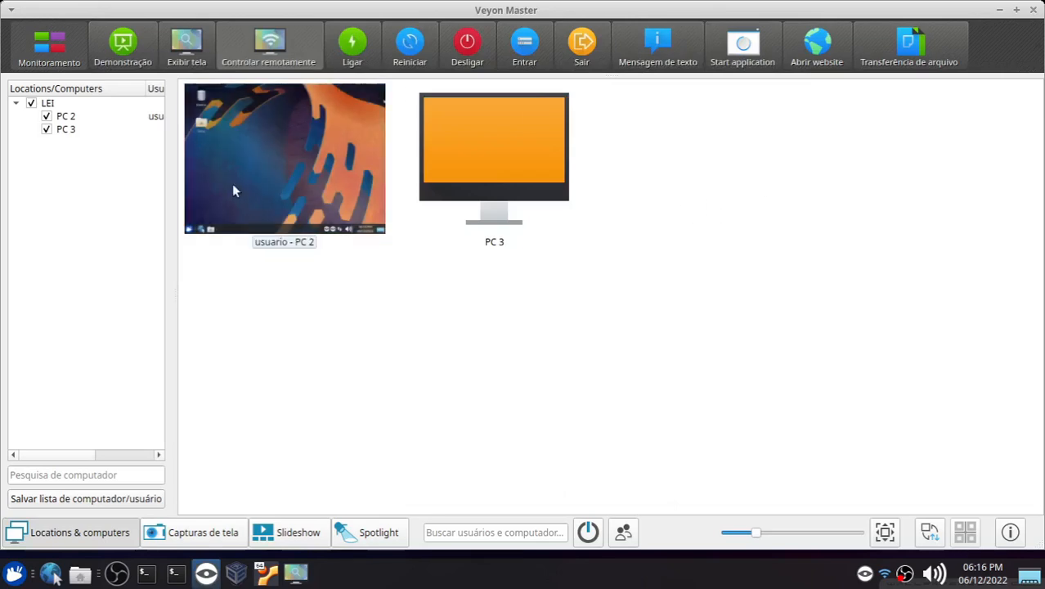
left_click(261, 185)
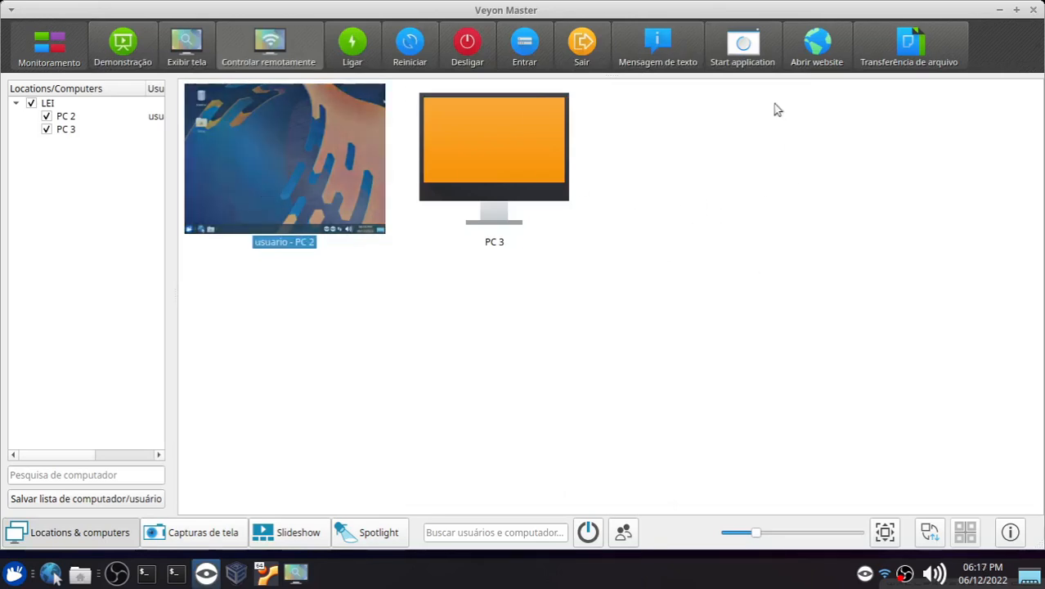
left_click(826, 49)
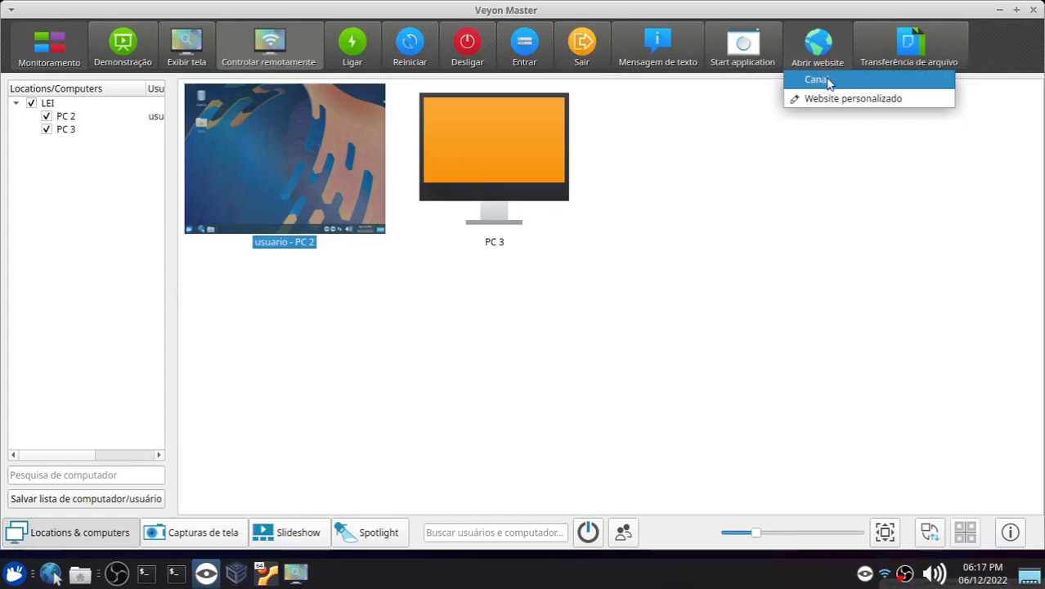
left_click(842, 99)
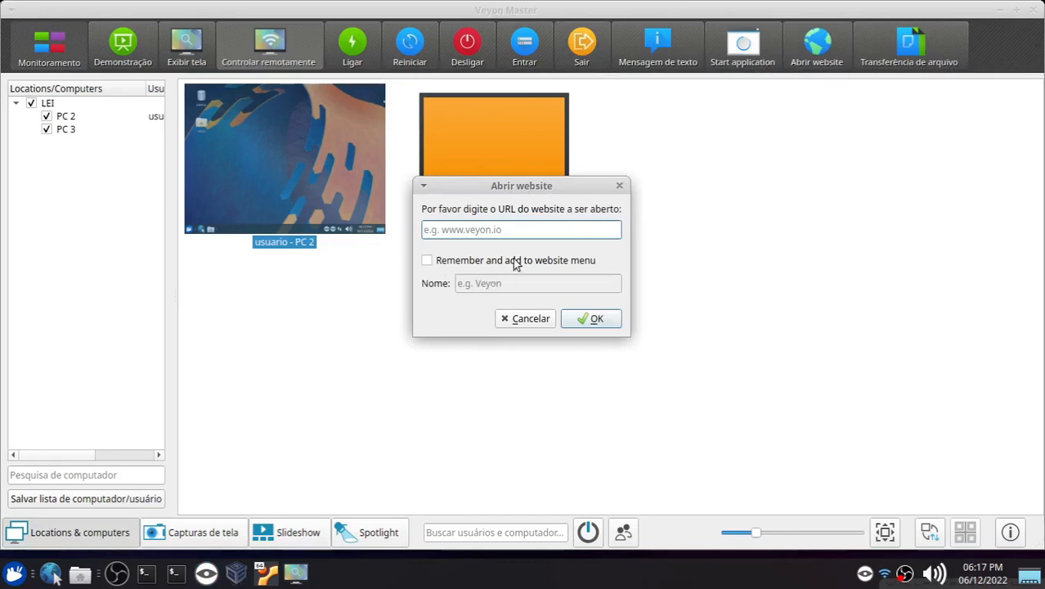
left_click(427, 263)
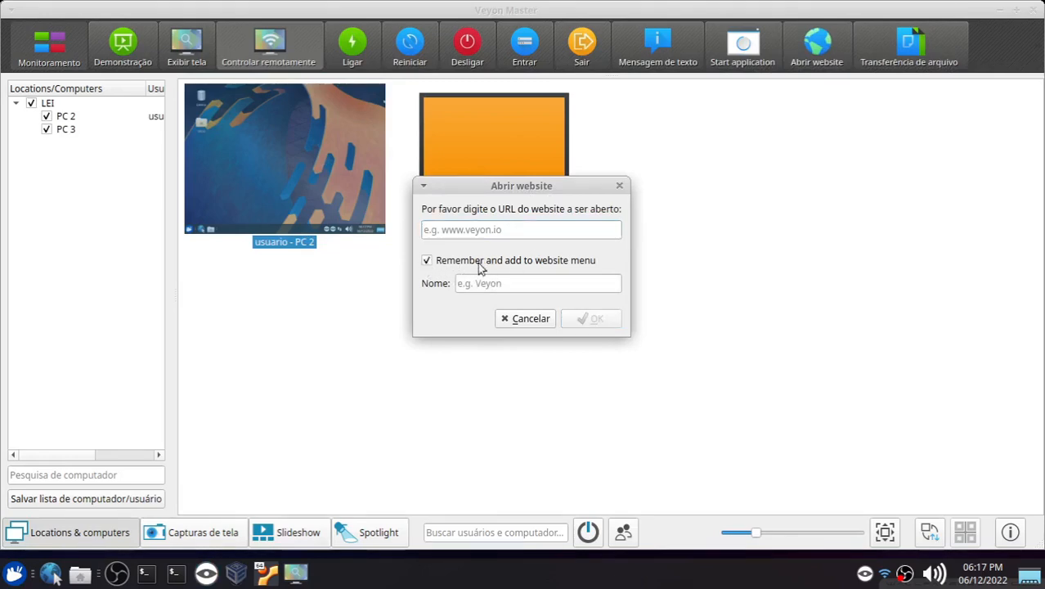
left_click(520, 318)
Step: Open the Canal website on the computers with Abrir website
left_click(814, 57)
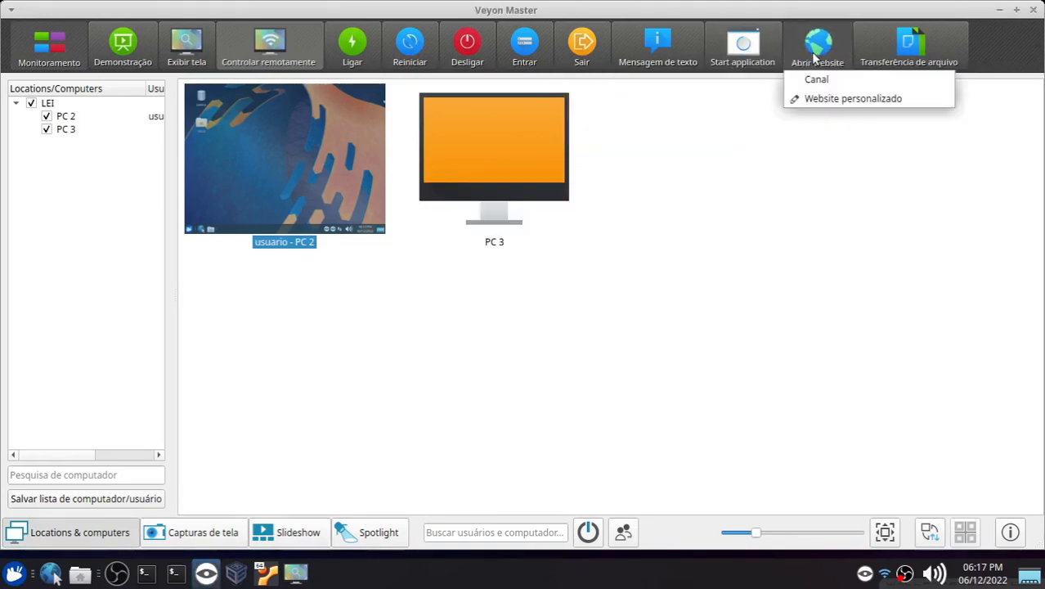
left_click(848, 203)
left_click(811, 63)
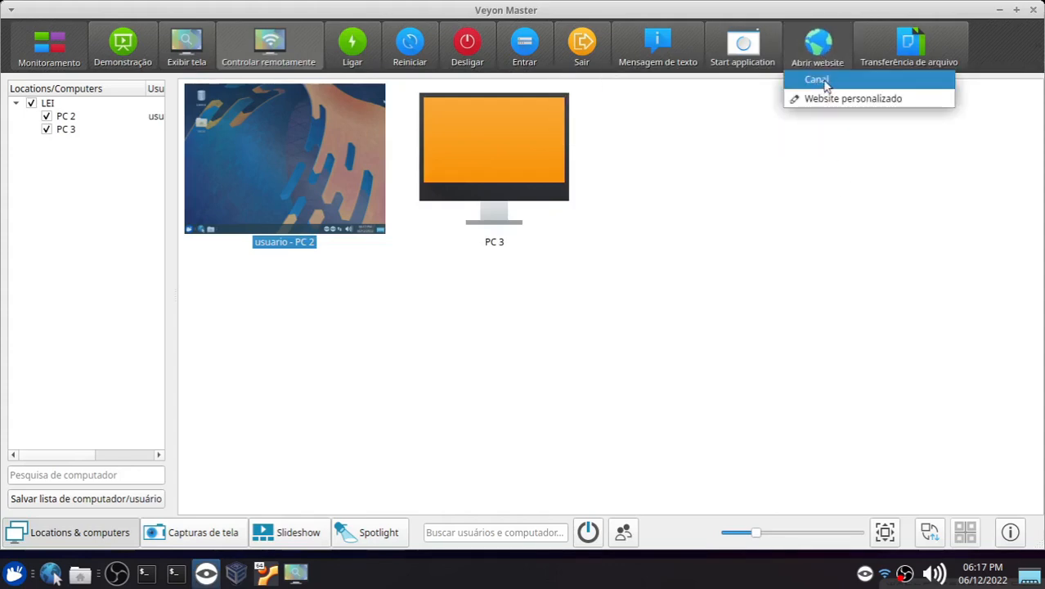
left_click(822, 81)
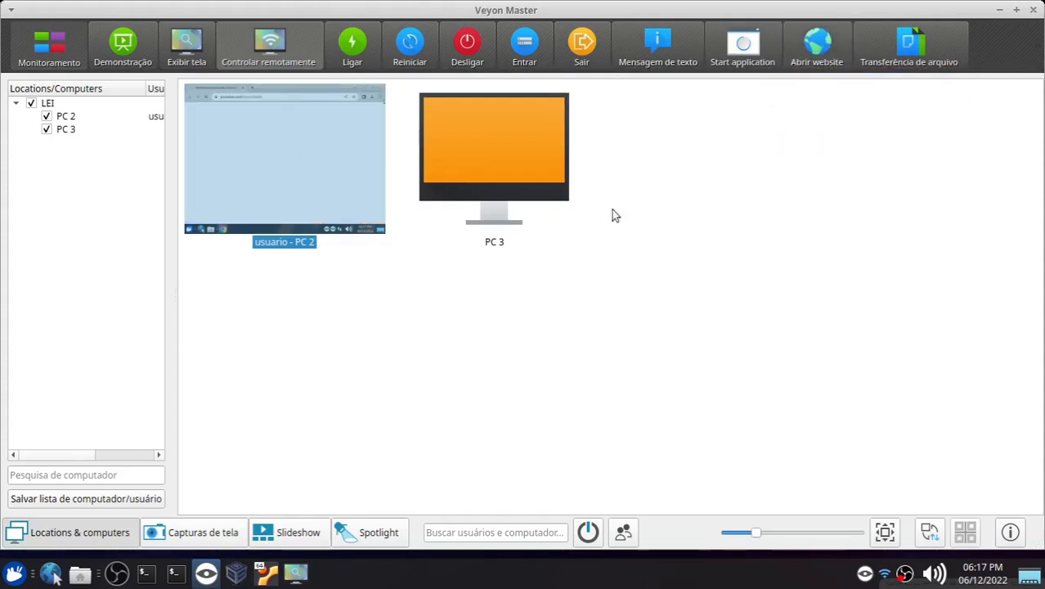
Step: View PC 2 in remote access to check the opened website
left_click(256, 56)
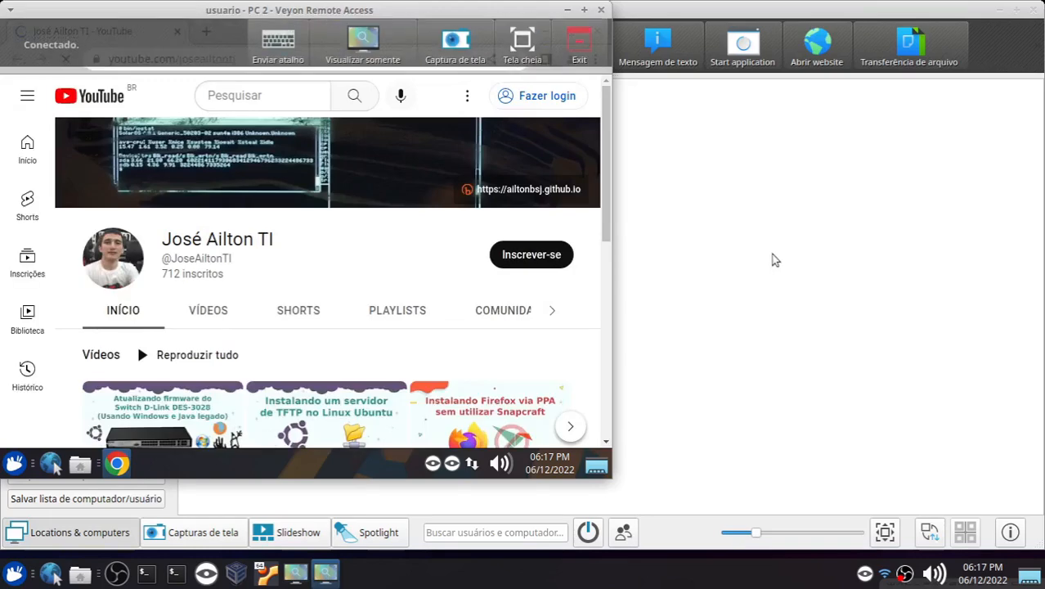
left_click(774, 260)
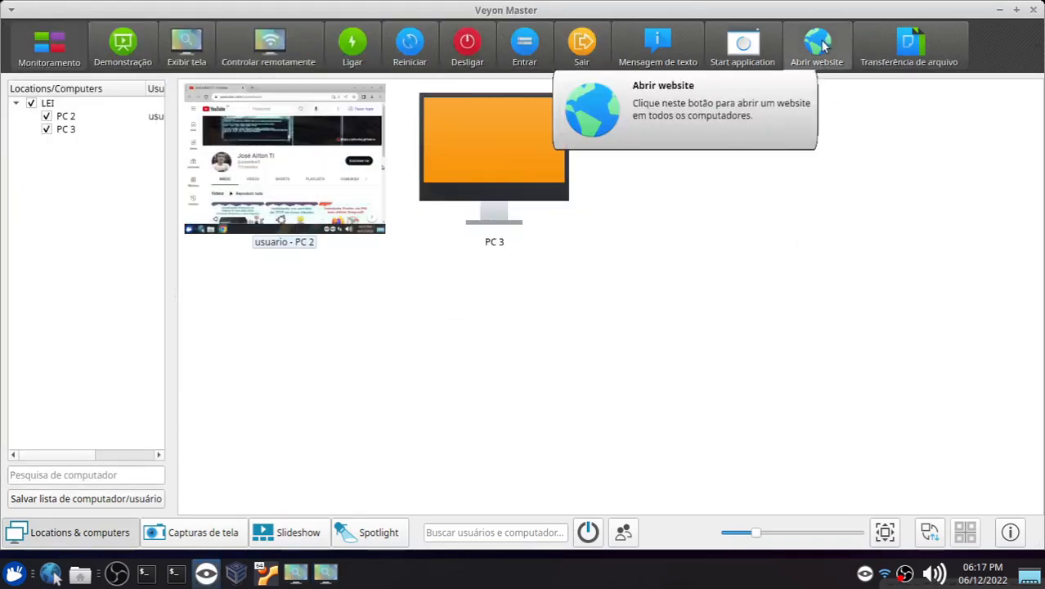
left_click(274, 174)
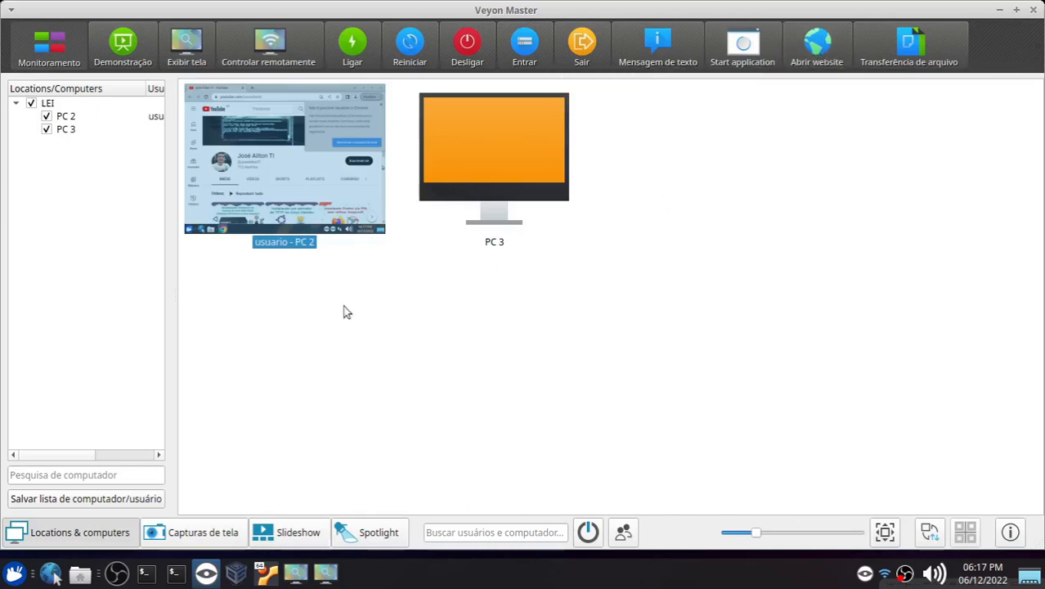
left_click_drag(292, 284, 712, 191)
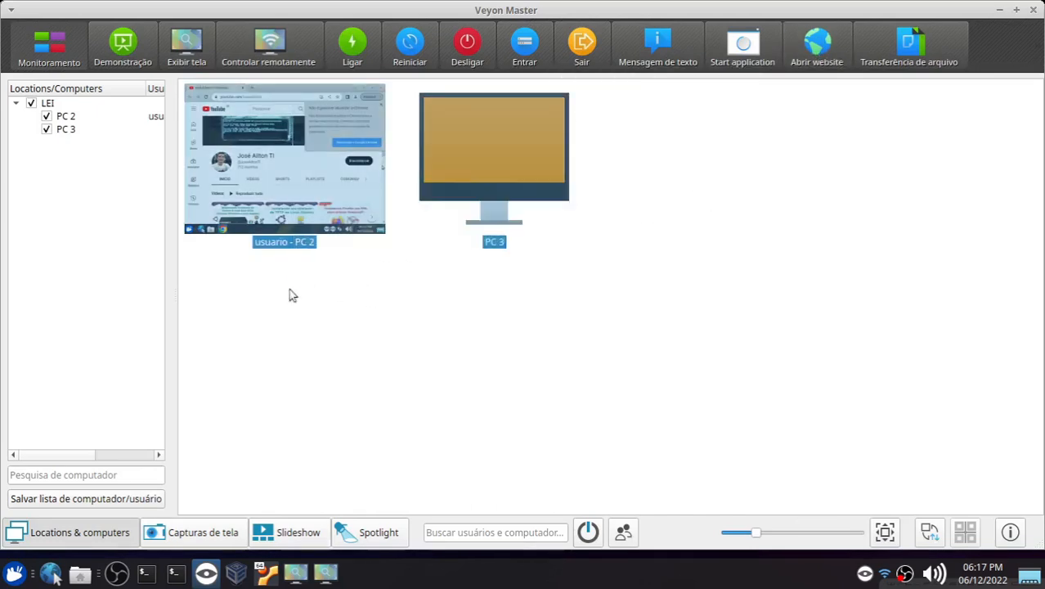
left_click_drag(325, 271, 572, 168)
right_click(344, 161)
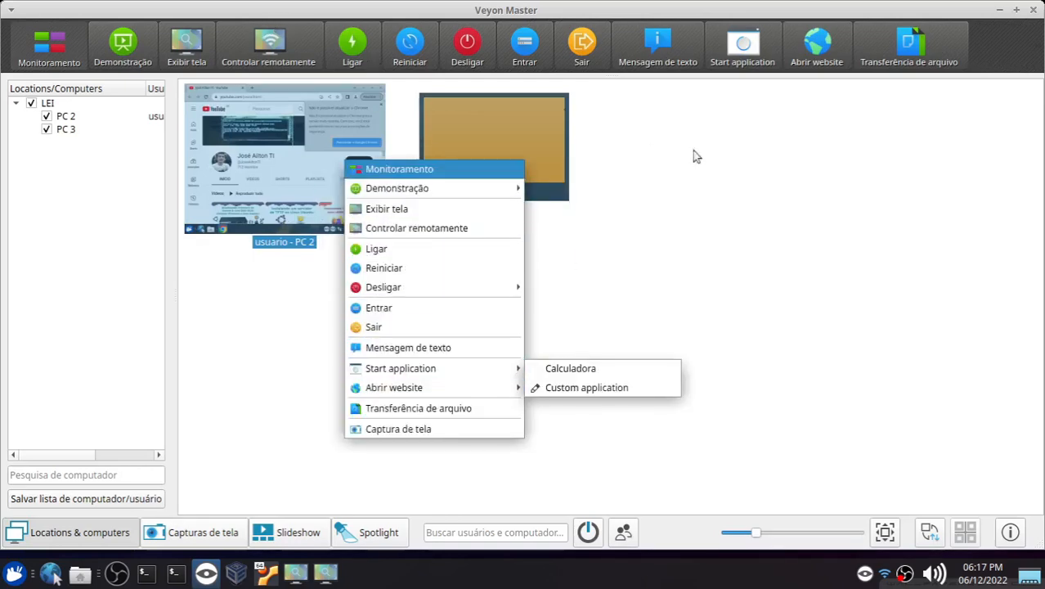
left_click(740, 193)
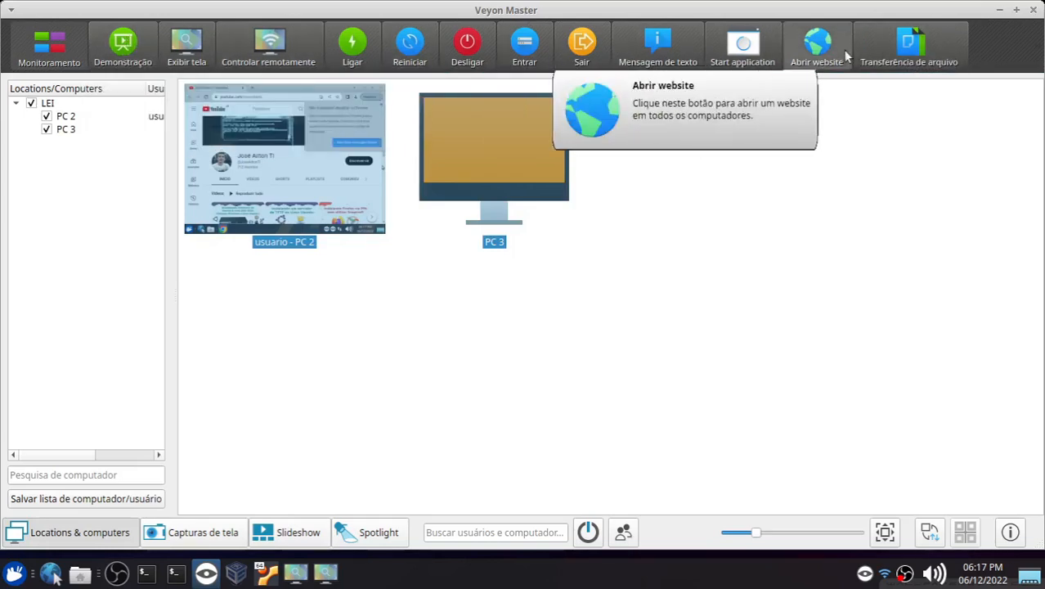
left_click(740, 159)
Step: Open PC 2 in remote access again to inspect its browser, then close the remote window
left_click(282, 161)
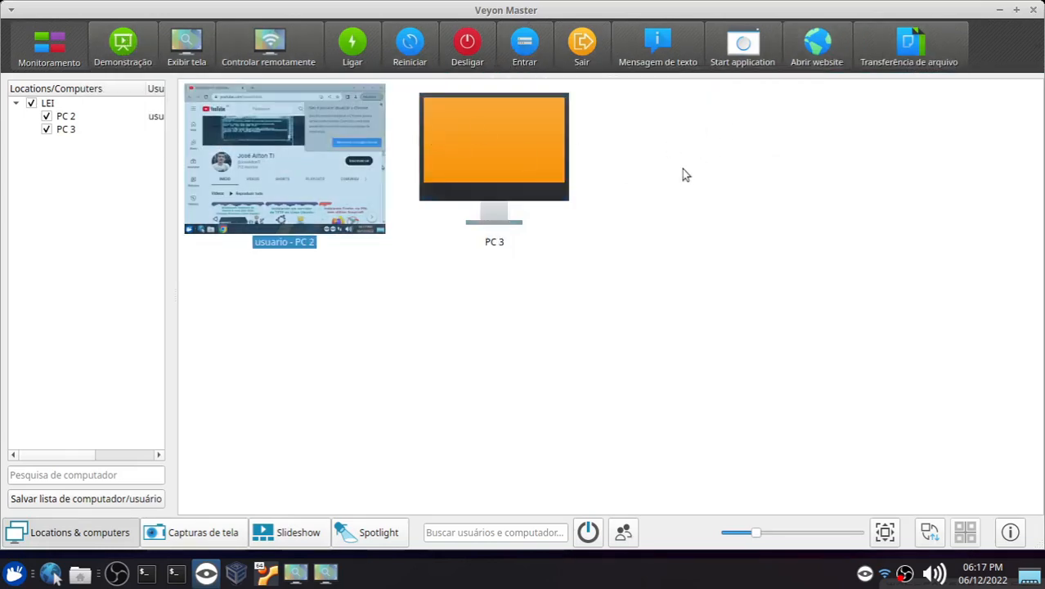
left_click(727, 207)
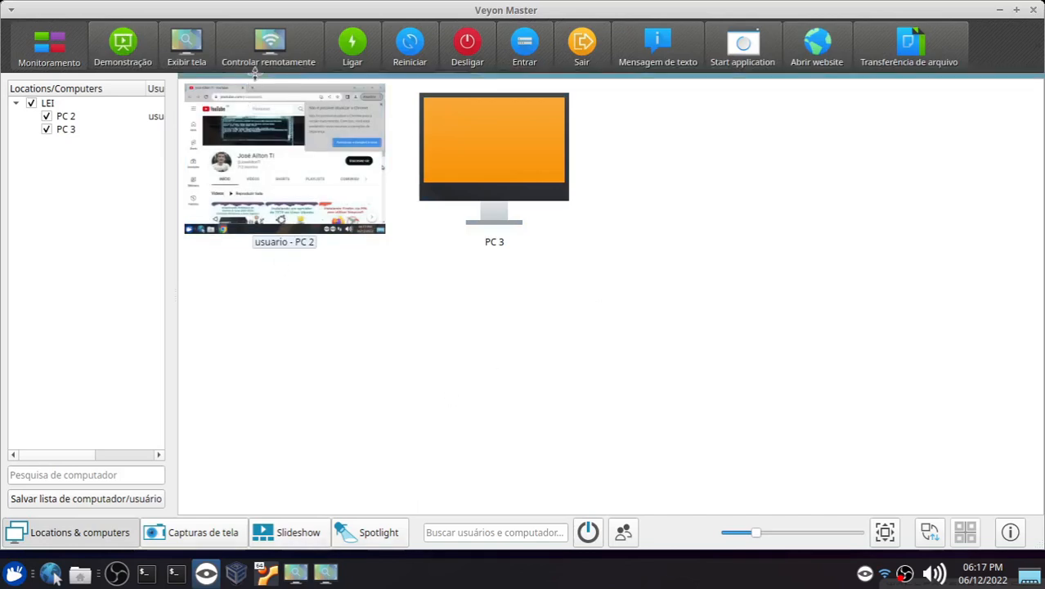
left_click(268, 45)
left_click(661, 286)
left_click(282, 164)
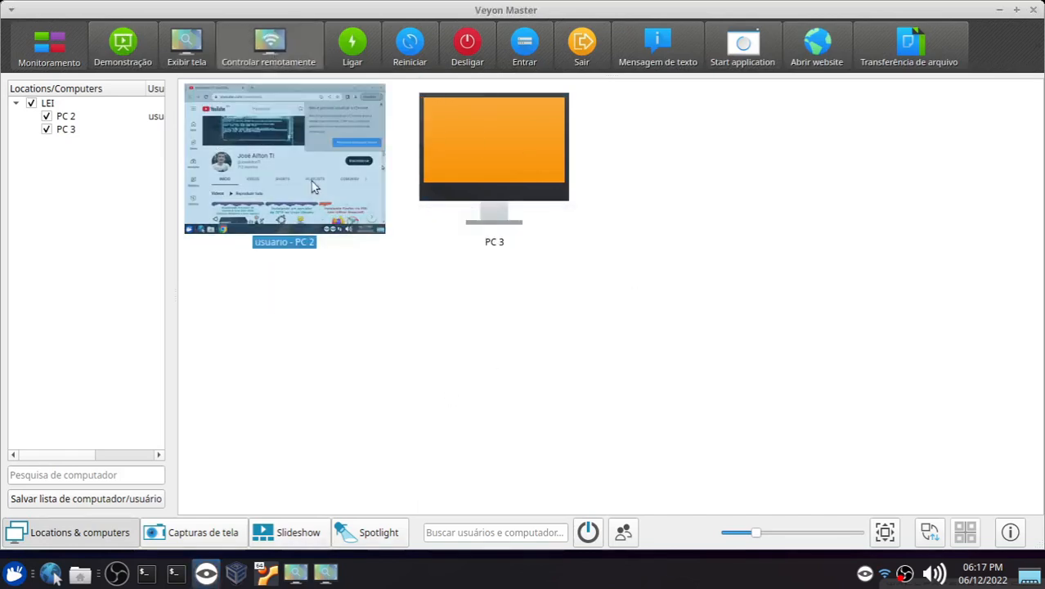
left_click(282, 45)
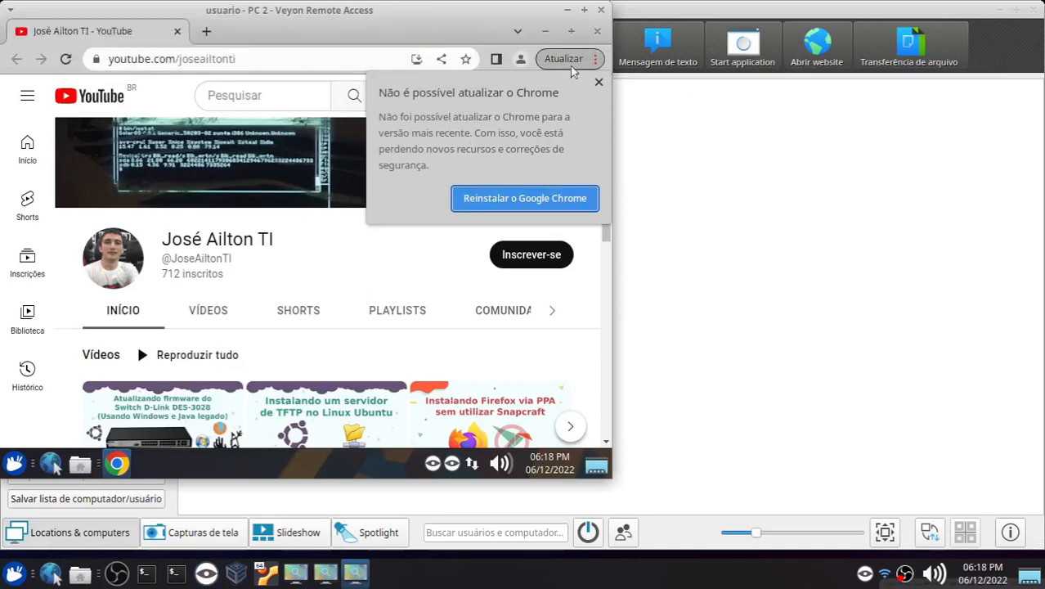
left_click(601, 9)
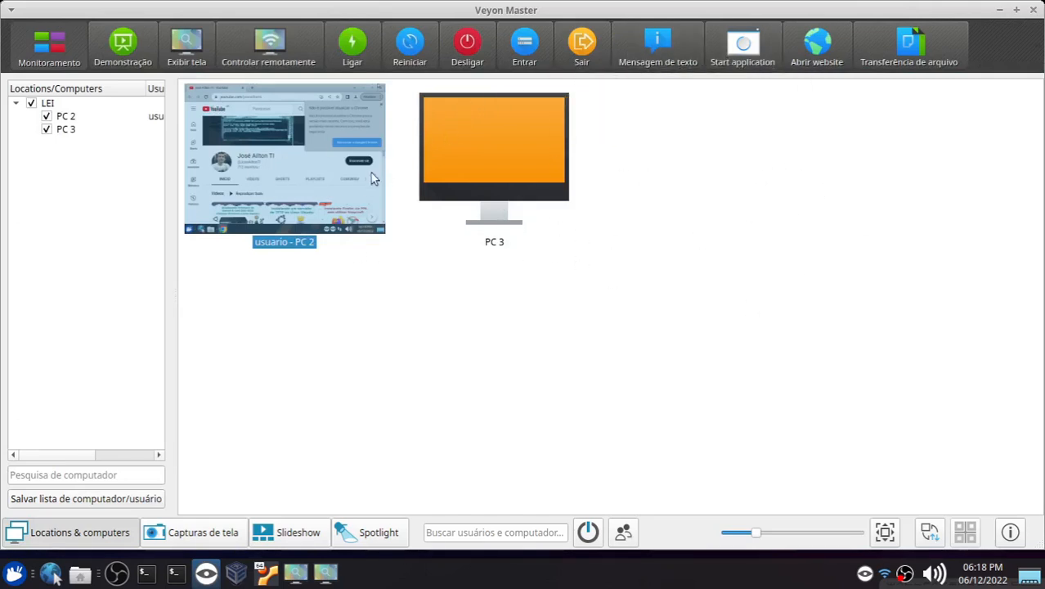
Step: Select all computers and run pkill chrome as a custom application on them
key("ctrl+a")
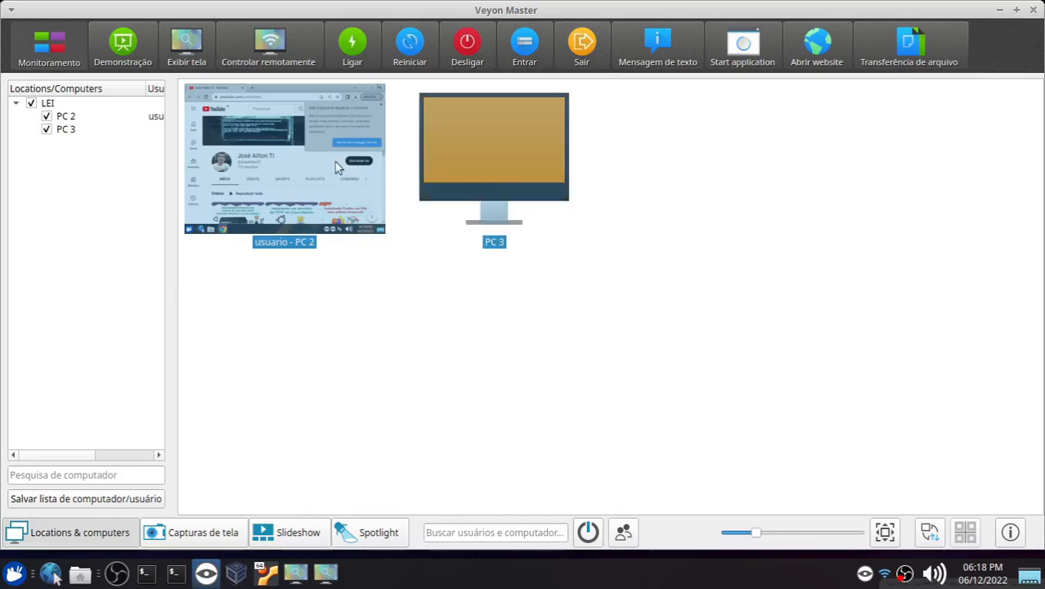
right_click(357, 164)
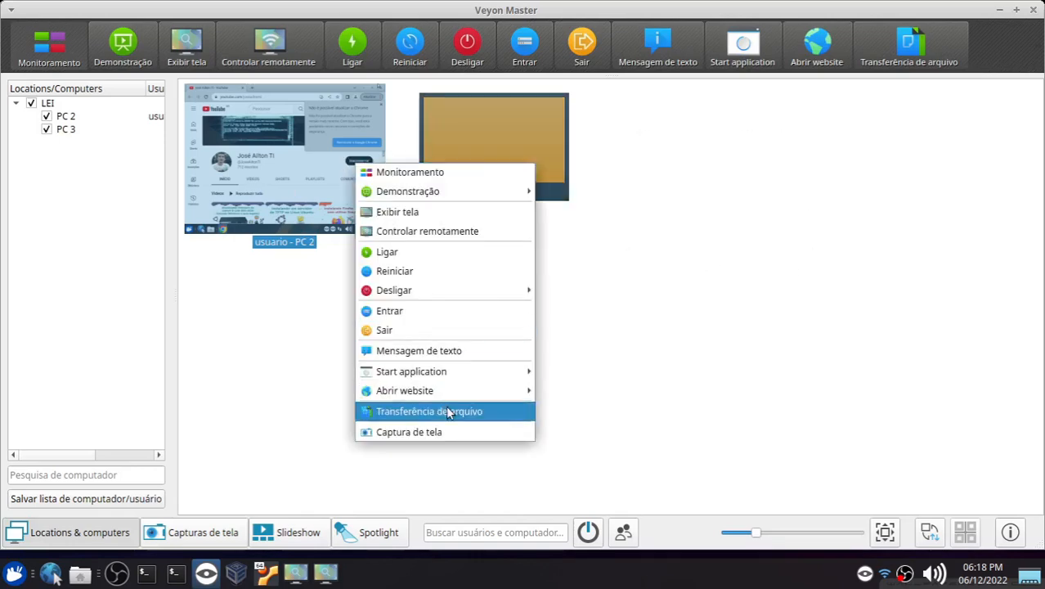
mouse_move(456, 373)
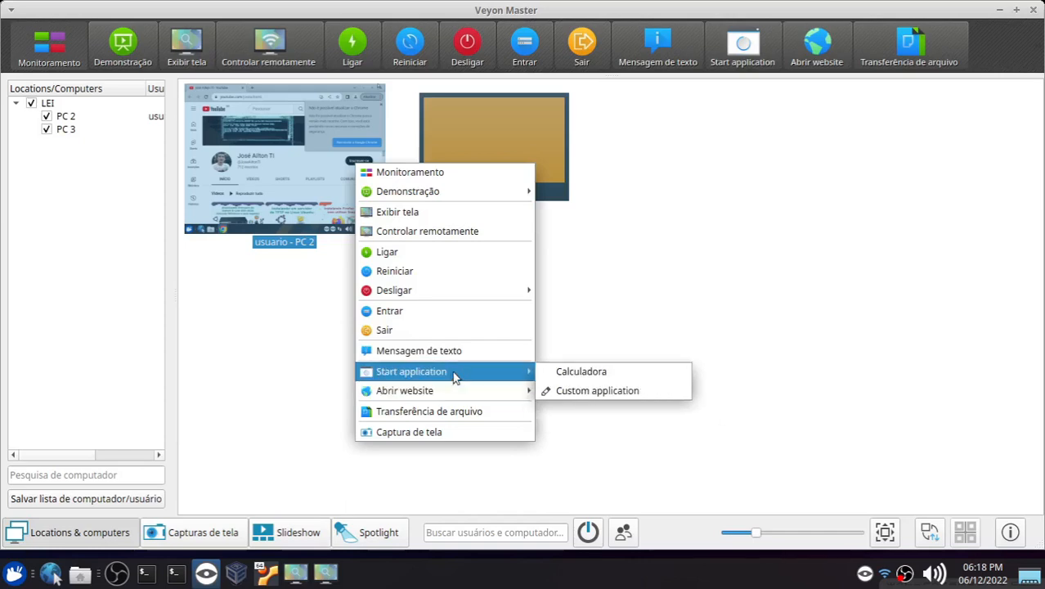
left_click(619, 395)
left_click_drag(524, 115, 694, 114)
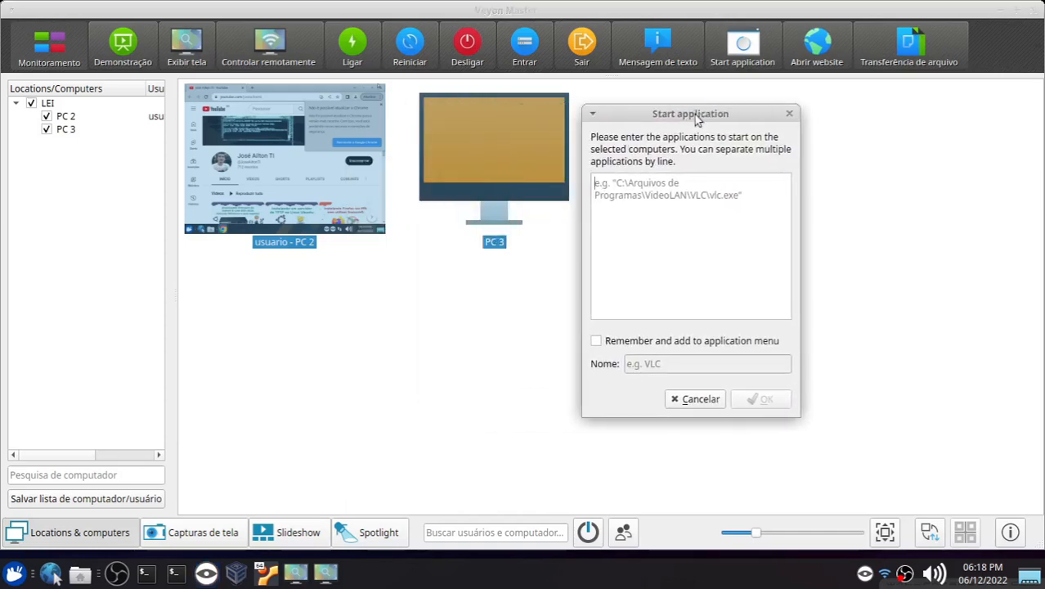
type("pkill")
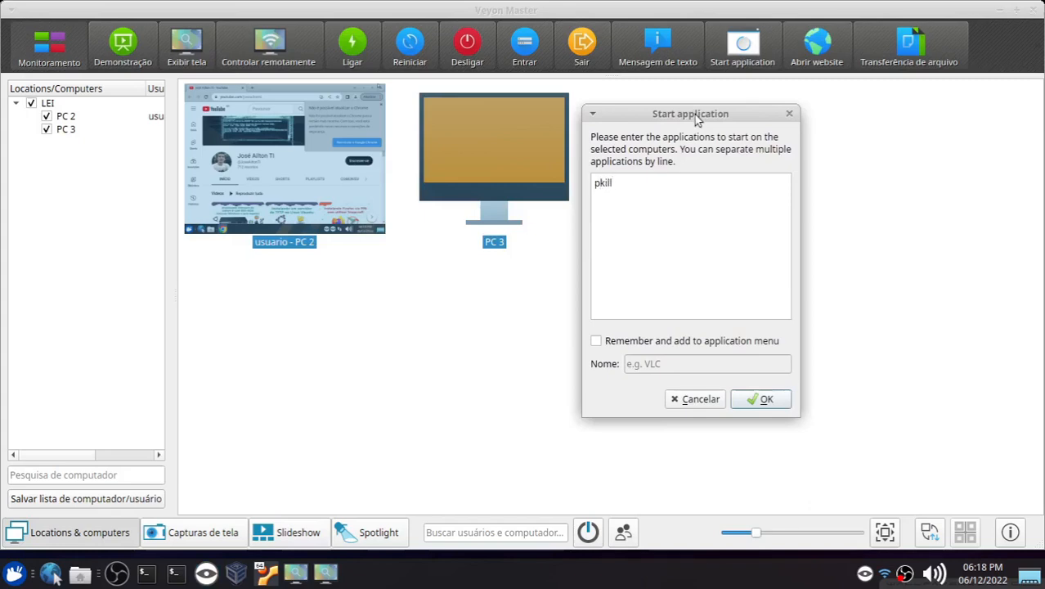
type(" c")
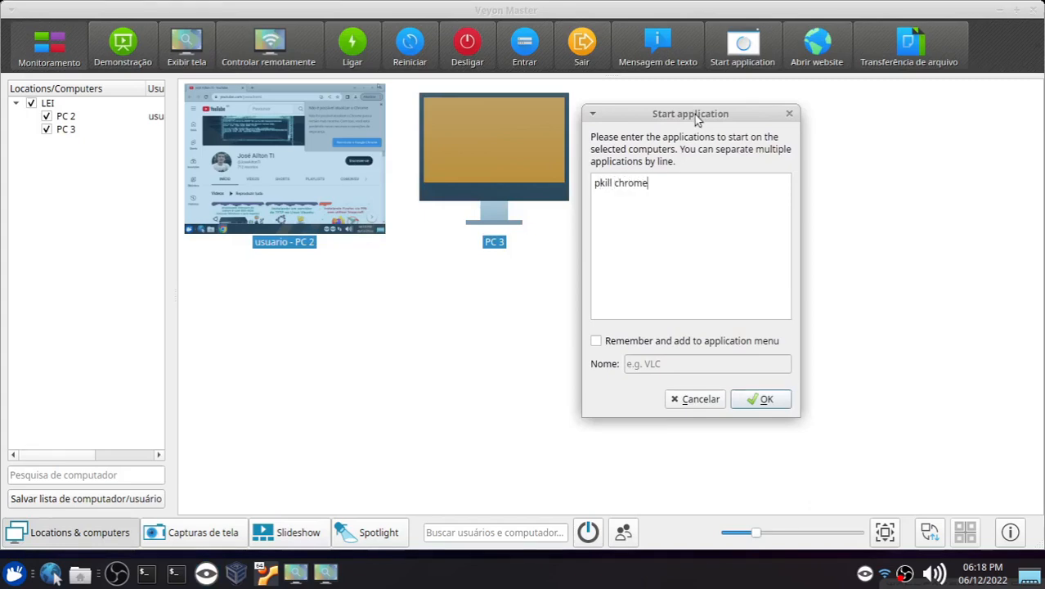
type("hrome")
left_click(766, 399)
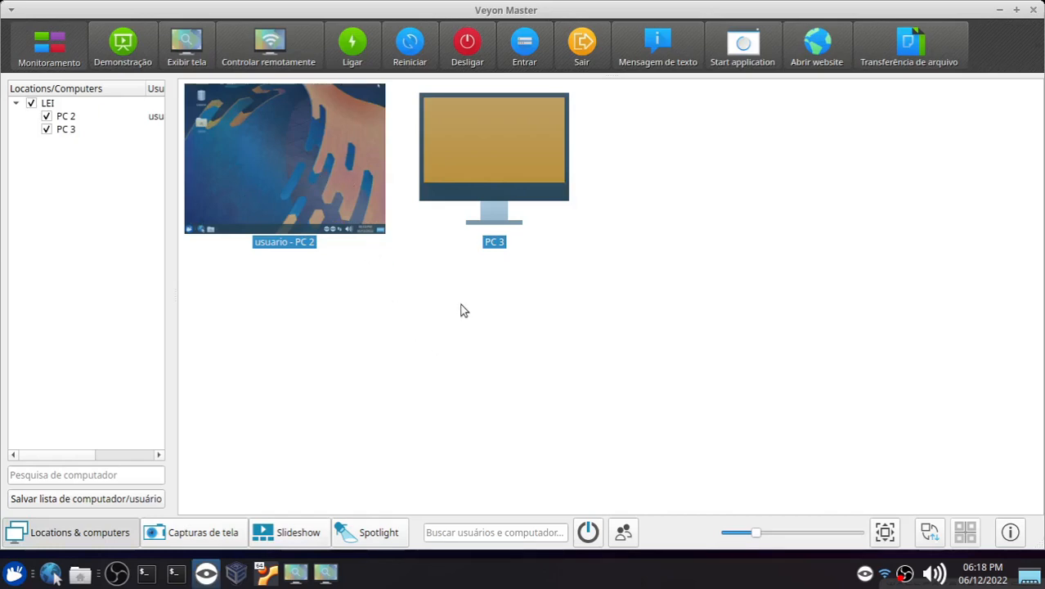
Step: Start a file transfer and pick veyon.pdf from the Área de Trabalho folder in the home directory
left_click(472, 273)
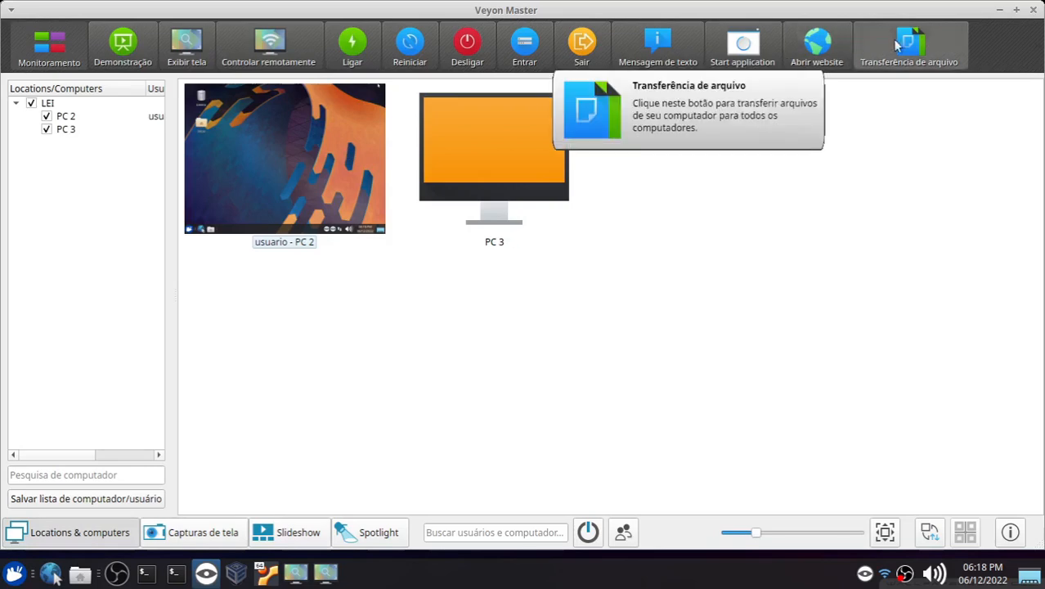
left_click(922, 55)
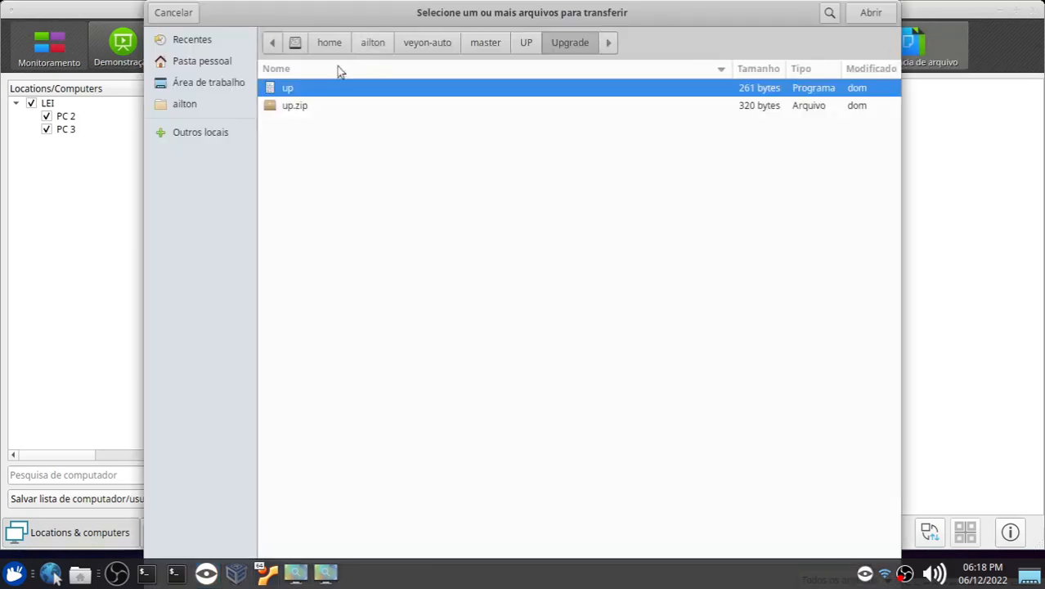
left_click(196, 84)
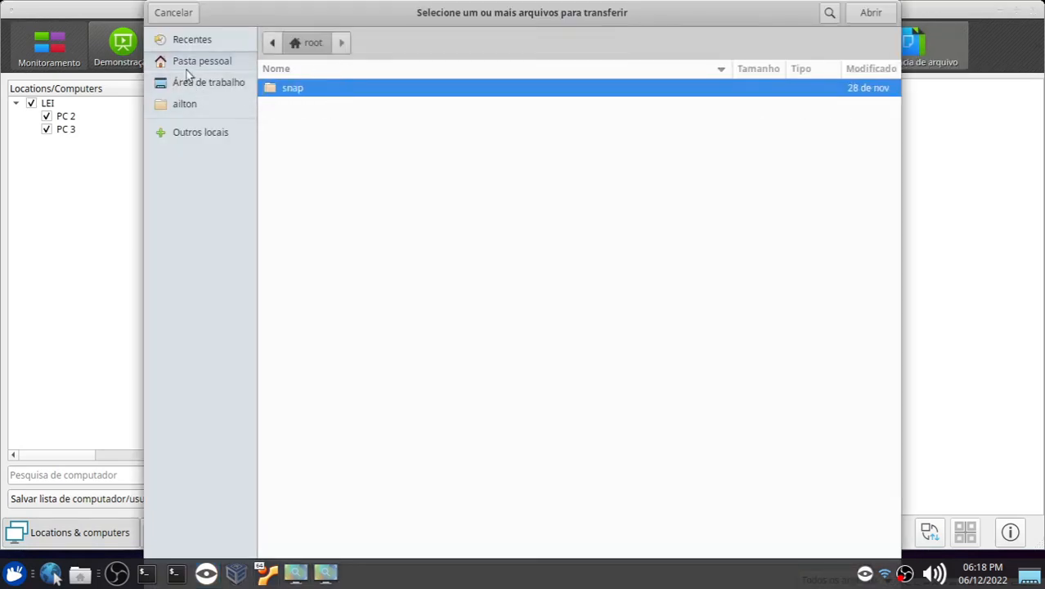
left_click(273, 45)
left_click(292, 43)
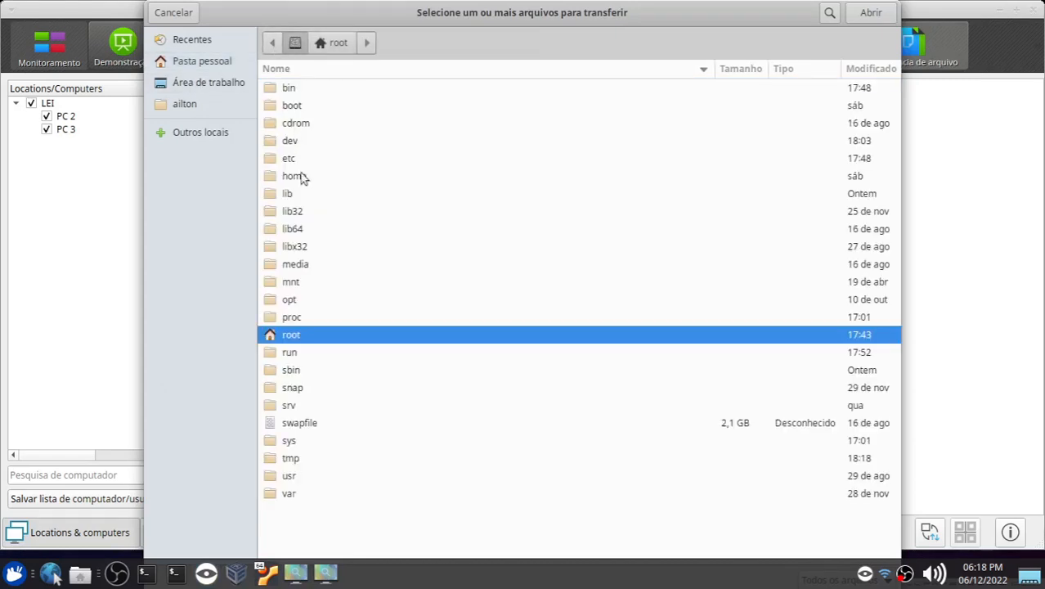
left_click(296, 177)
double_click(296, 178)
double_click(299, 90)
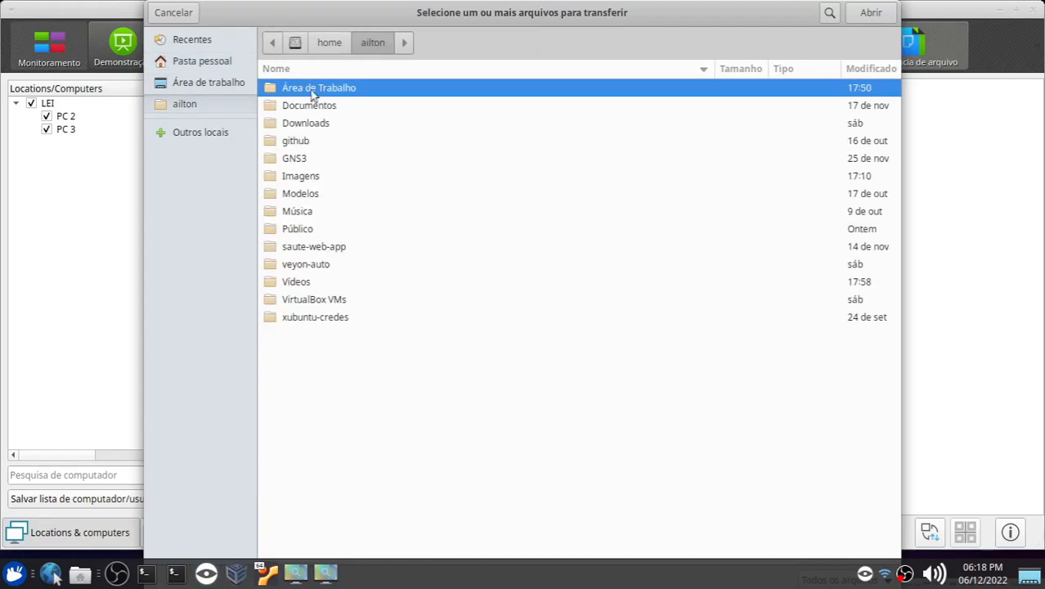
double_click(309, 91)
left_click(301, 110)
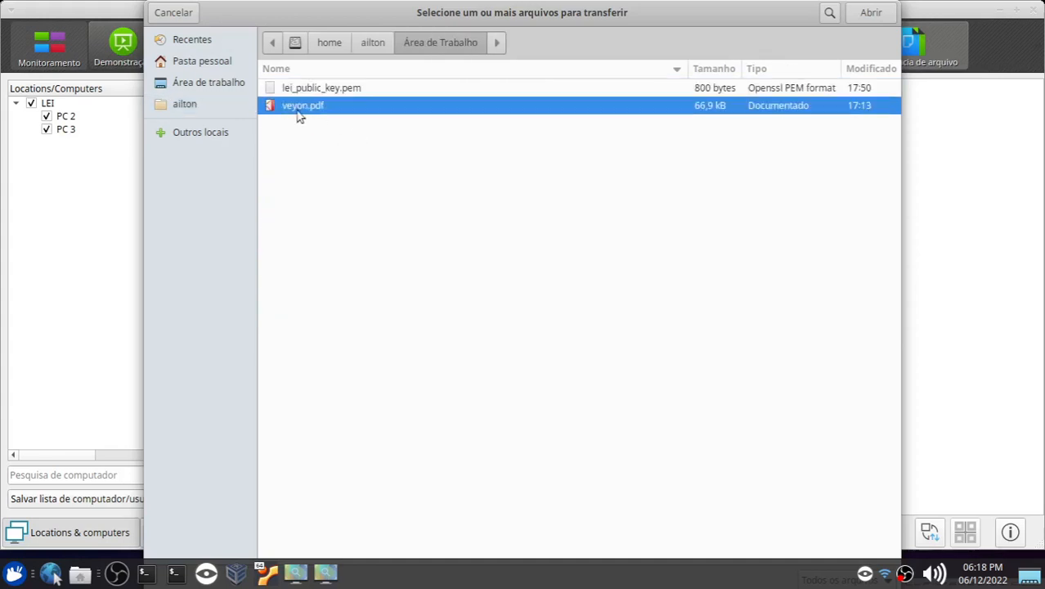
left_click_drag(433, 16, 451, 17)
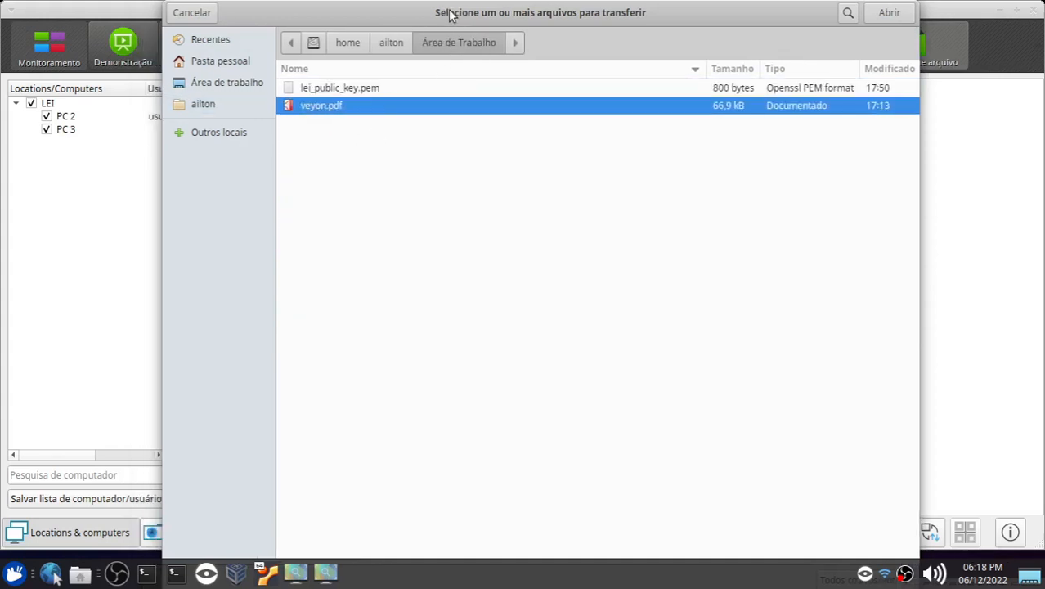
double_click(314, 115)
Step: Transfer the file with the Transferir e abrir arquivo(s) com programa associado option and close the transfer dialog
left_click_drag(511, 76, 587, 107)
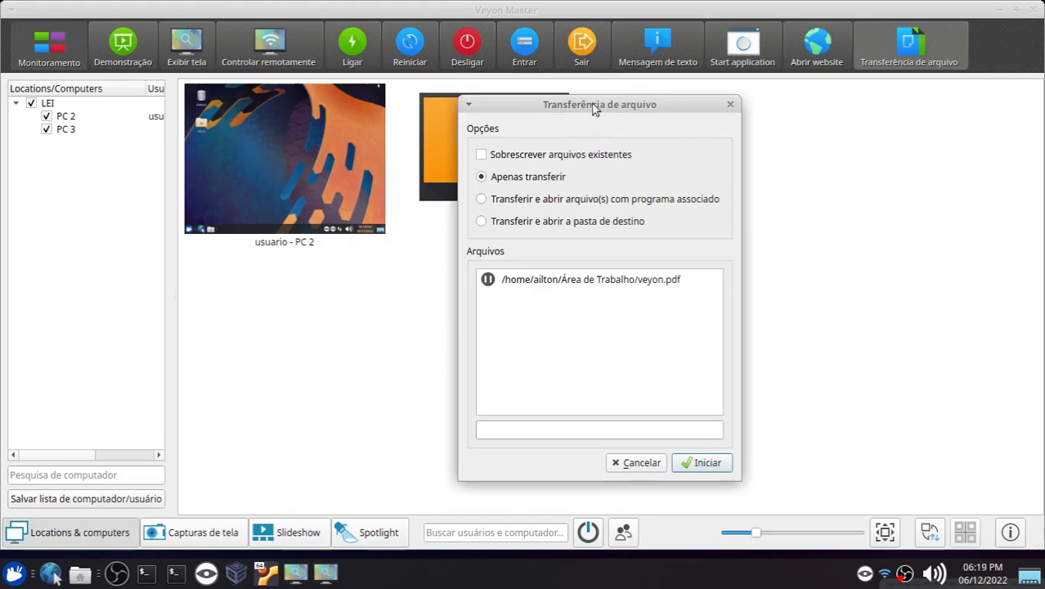
left_click_drag(591, 104, 647, 94)
left_click(549, 192)
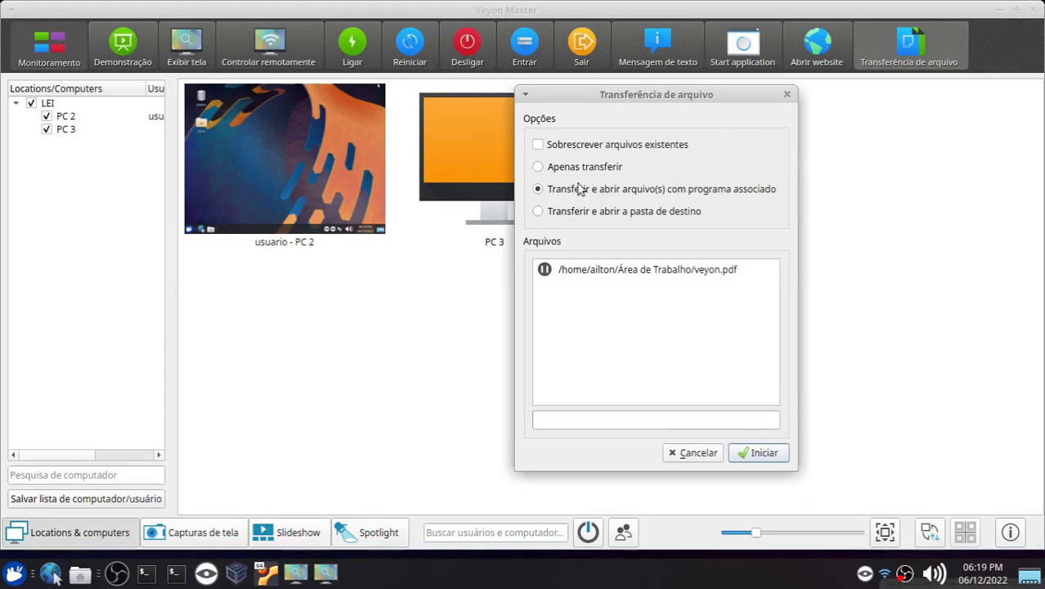
left_click(755, 454)
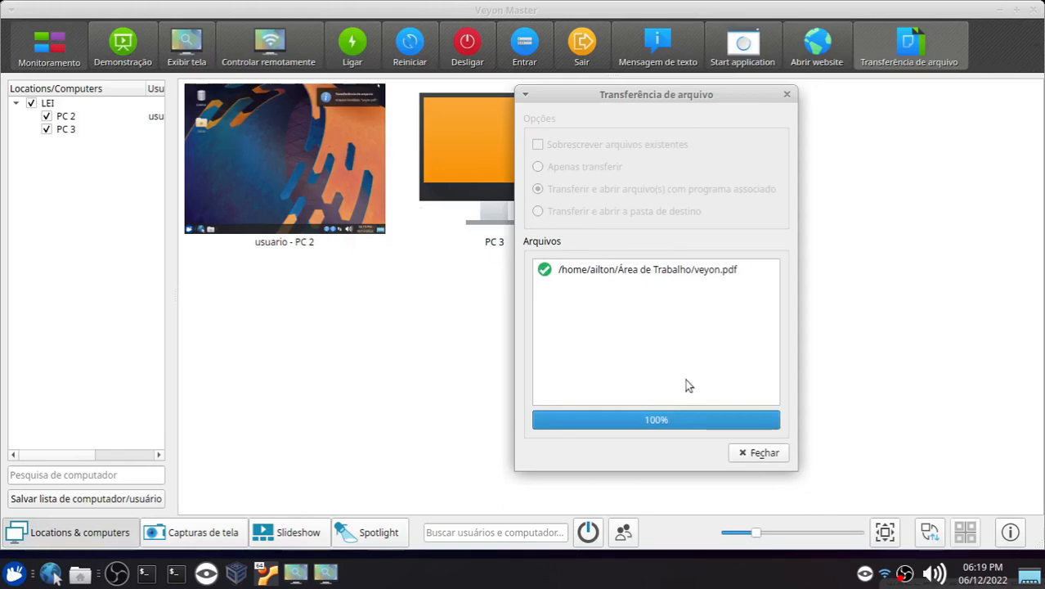
left_click(754, 455)
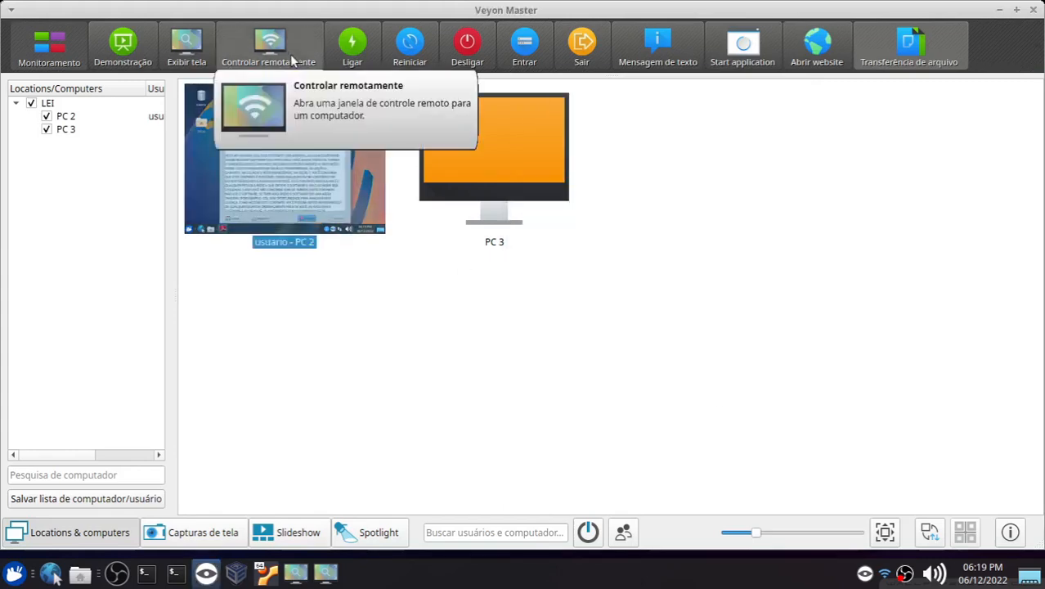
Step: Remote-control PC 2, accept the Adobe Reader licence, maximize and close the opened PDF, then exit remote control
left_click(270, 49)
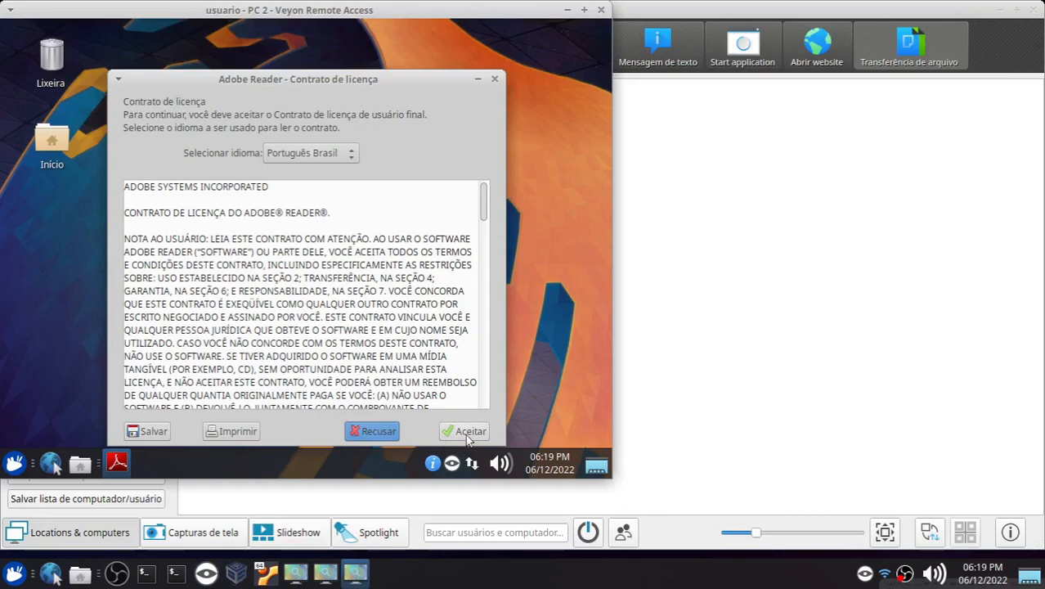
left_click(467, 436)
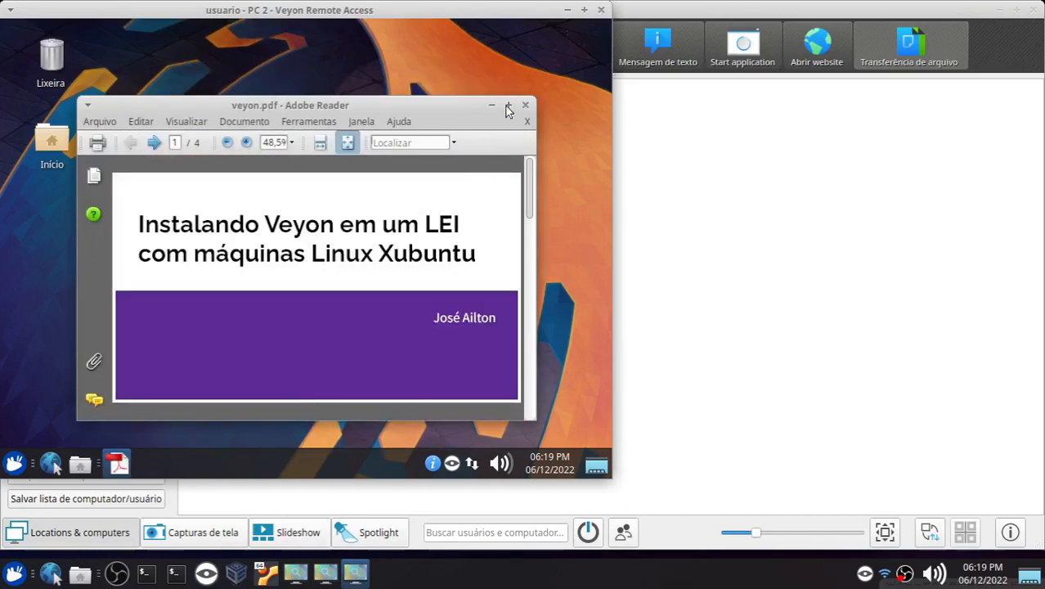
left_click(508, 106)
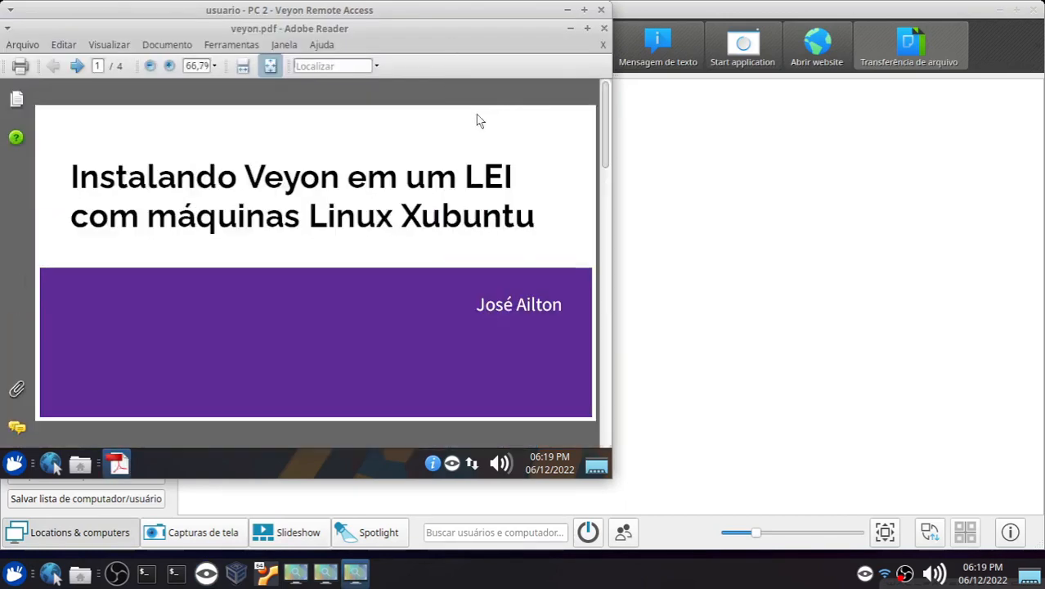
left_click(602, 28)
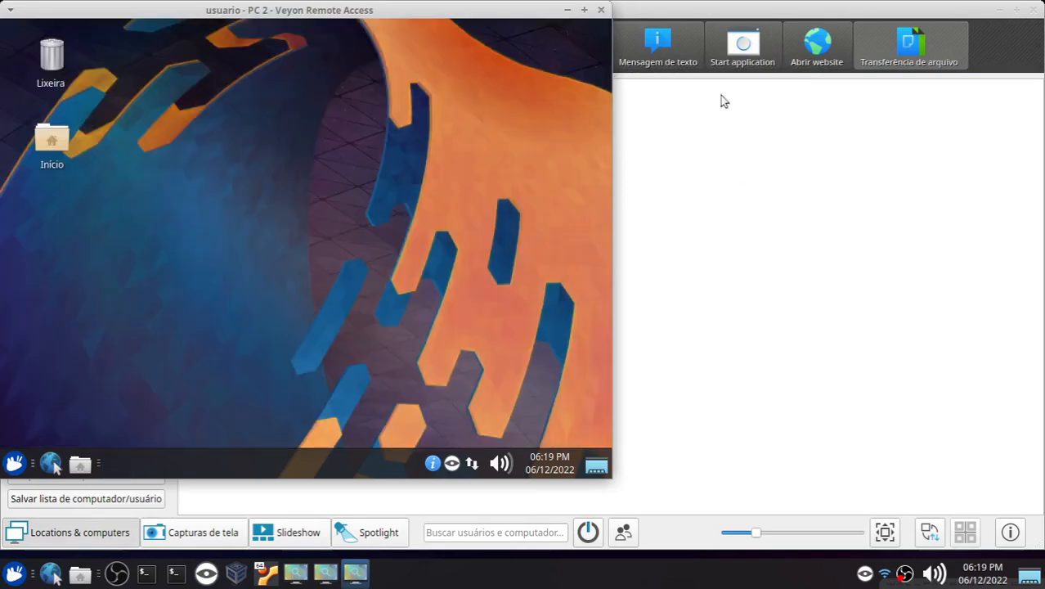
left_click(579, 43)
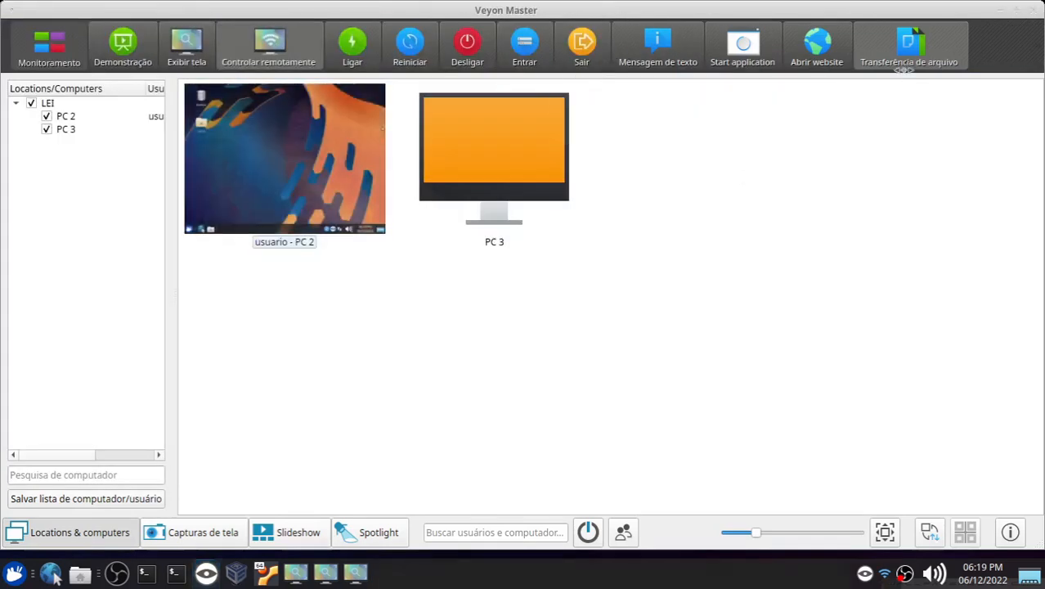
Step: Transfer veyon.pdf again with the option to open it in the associated program, then close the dialog
left_click(897, 57)
double_click(319, 106)
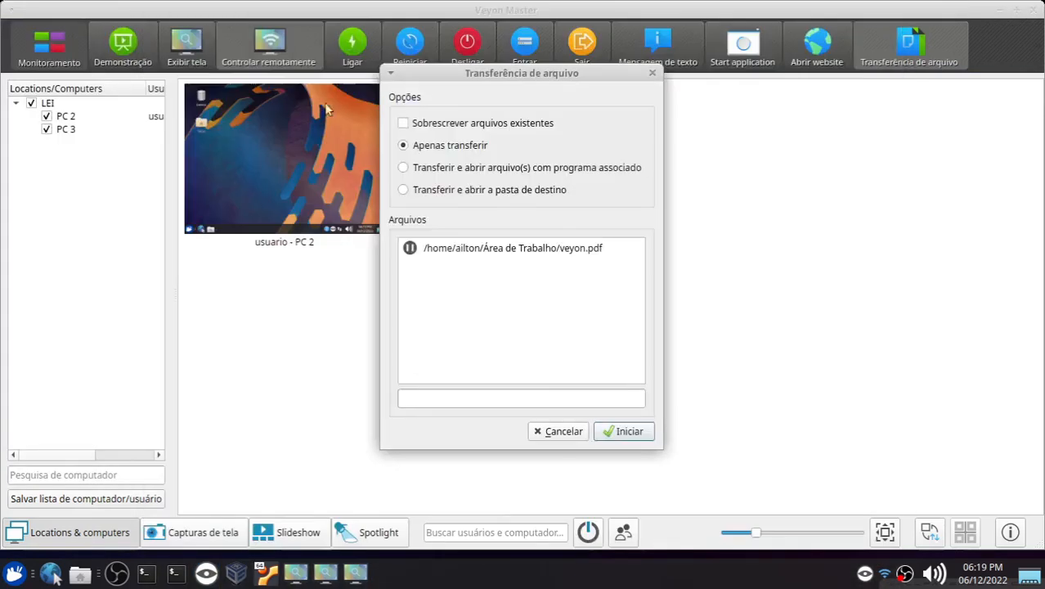
left_click(404, 167)
left_click(625, 431)
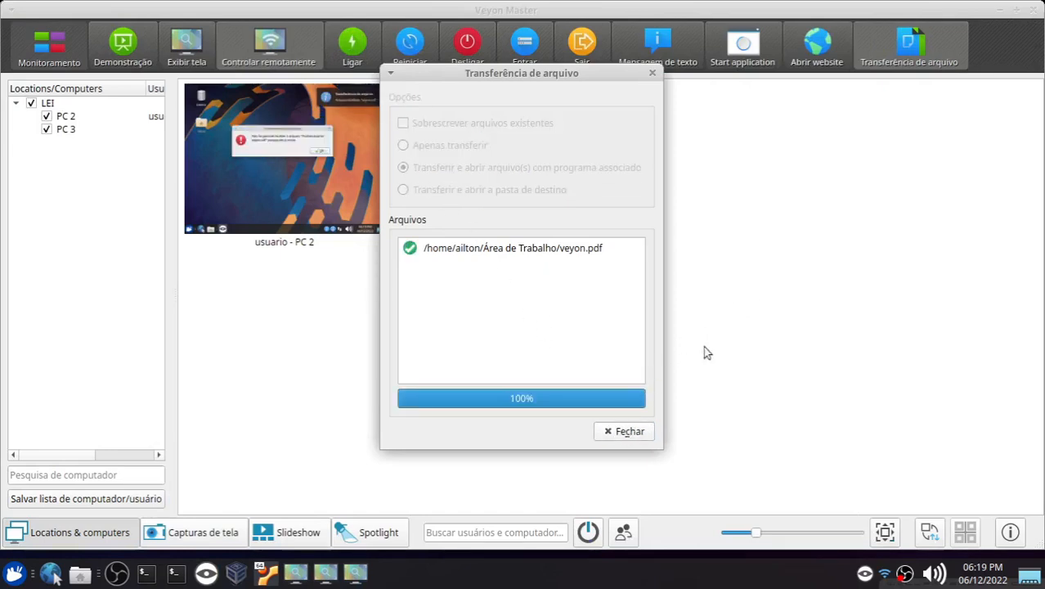
left_click(629, 431)
Step: Remote-control PC 2, dismiss the file transfer error dialog and close the PDF reader
left_click(255, 48)
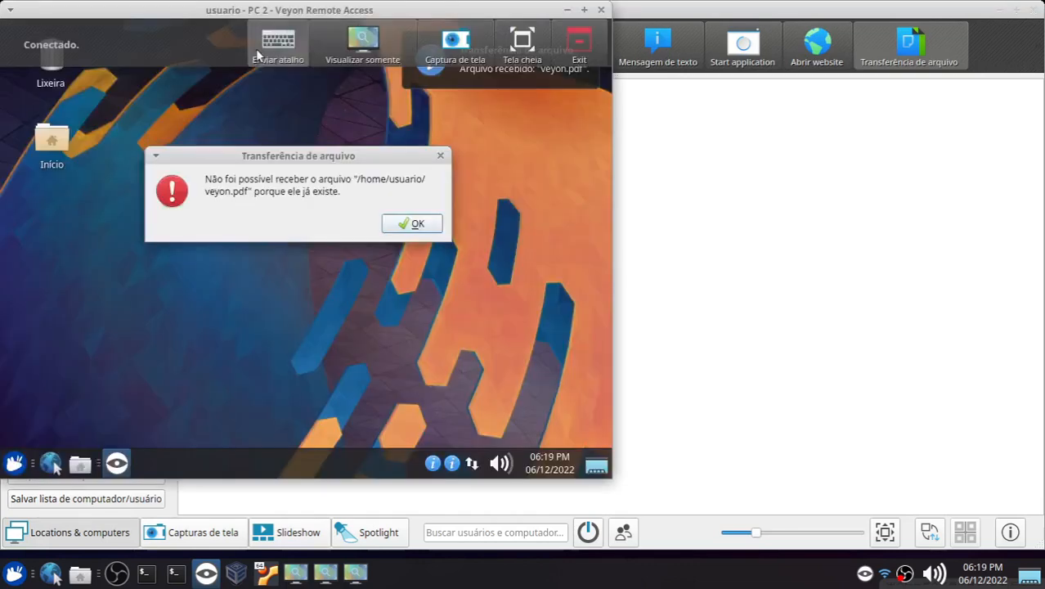
left_click(413, 224)
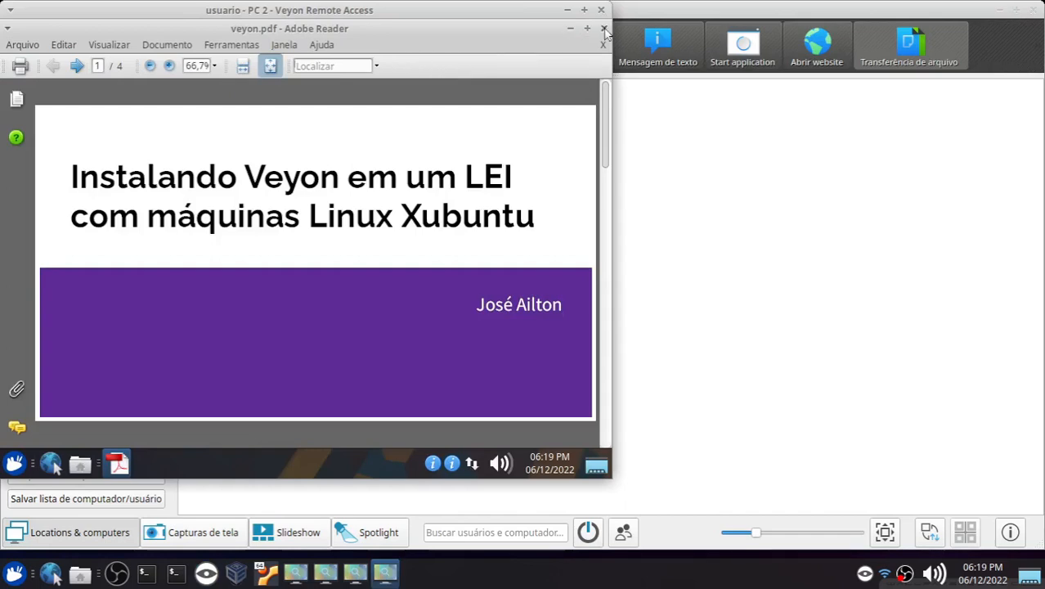
left_click(604, 29)
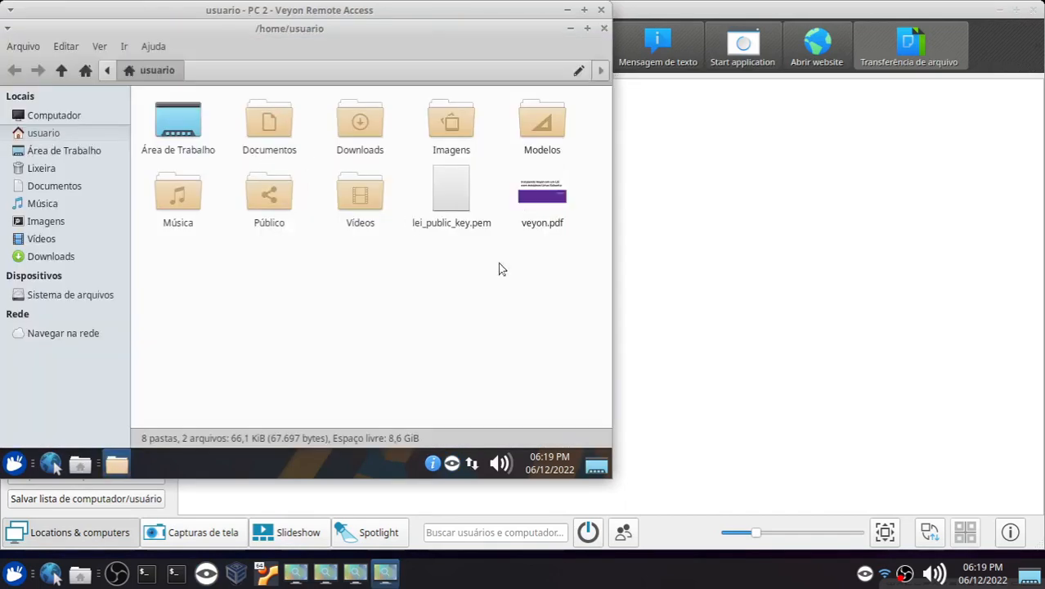
Step: Select and remove the veyon.pdf and lei_public_key.pem files from PC 2's home folder
left_click(540, 209)
left_click_drag(552, 270, 431, 184)
left_click(668, 272)
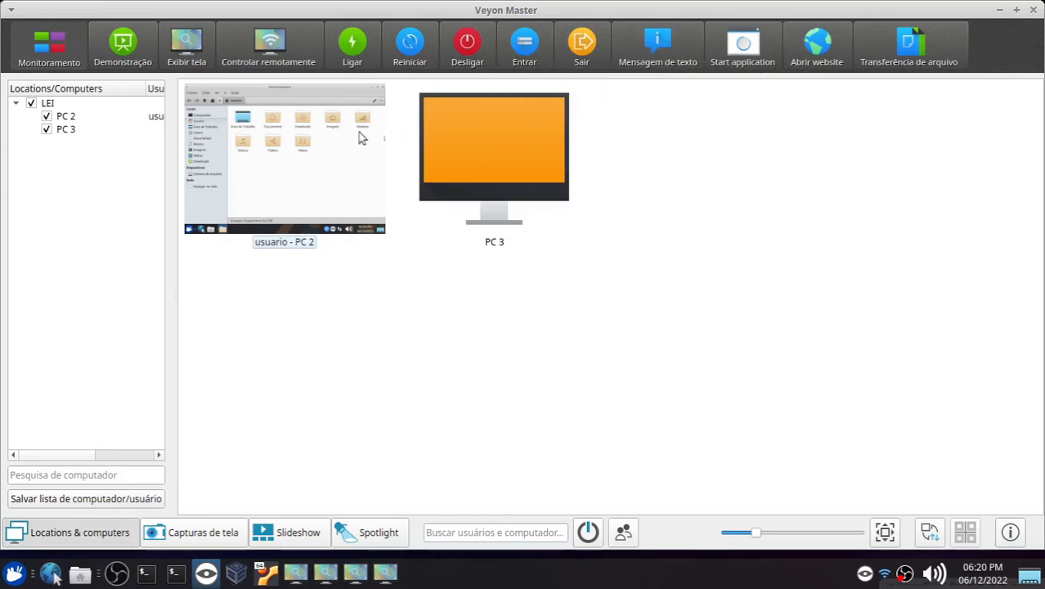
Step: Review the computer context menu actions and the Start application options for the selected computers
left_click(313, 147)
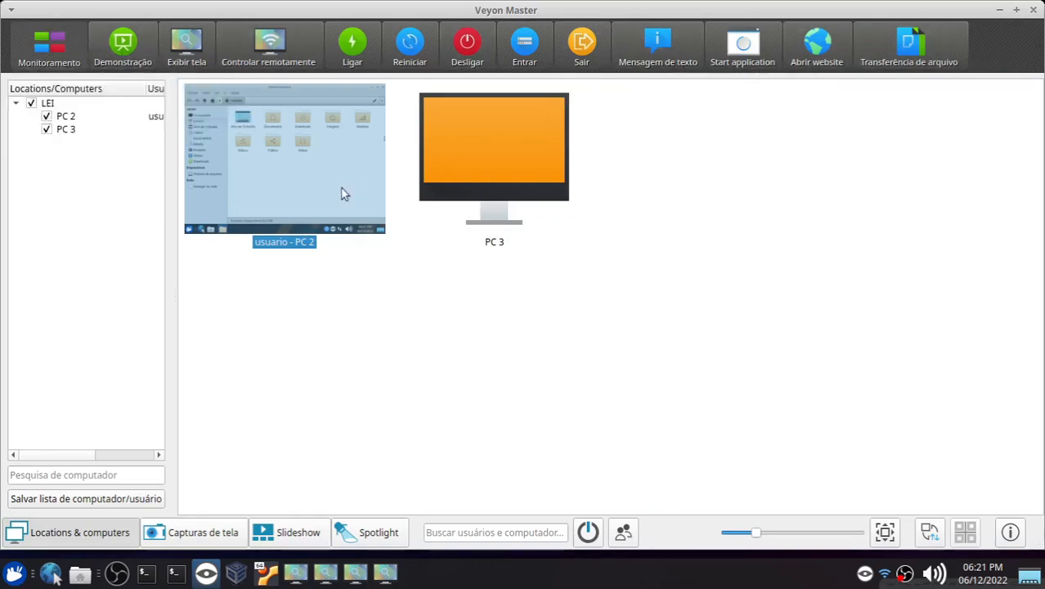
left_click_drag(636, 306, 303, 167)
right_click(297, 163)
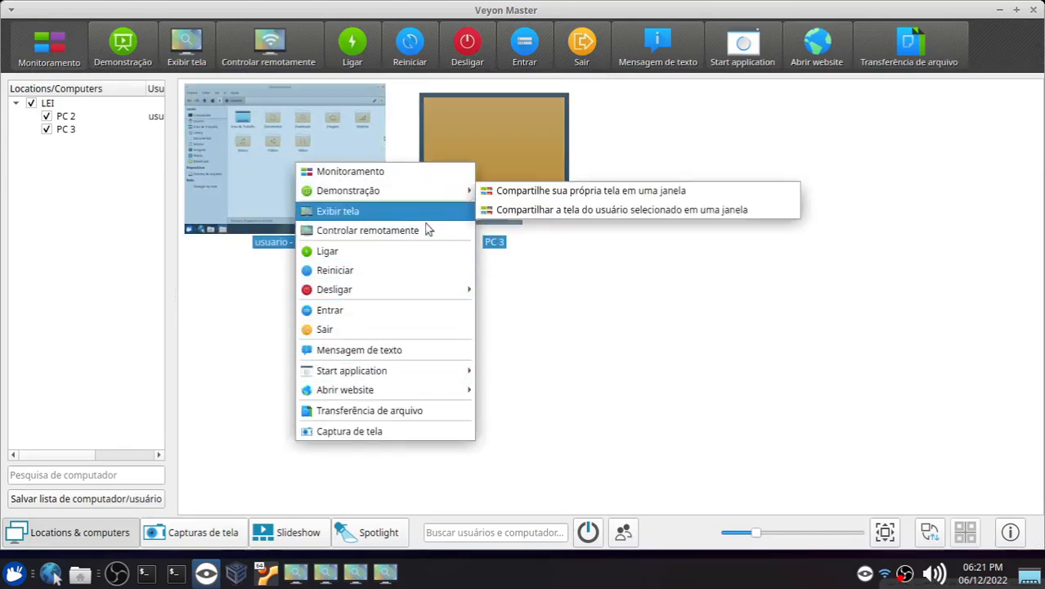
mouse_move(384, 289)
left_click(812, 283)
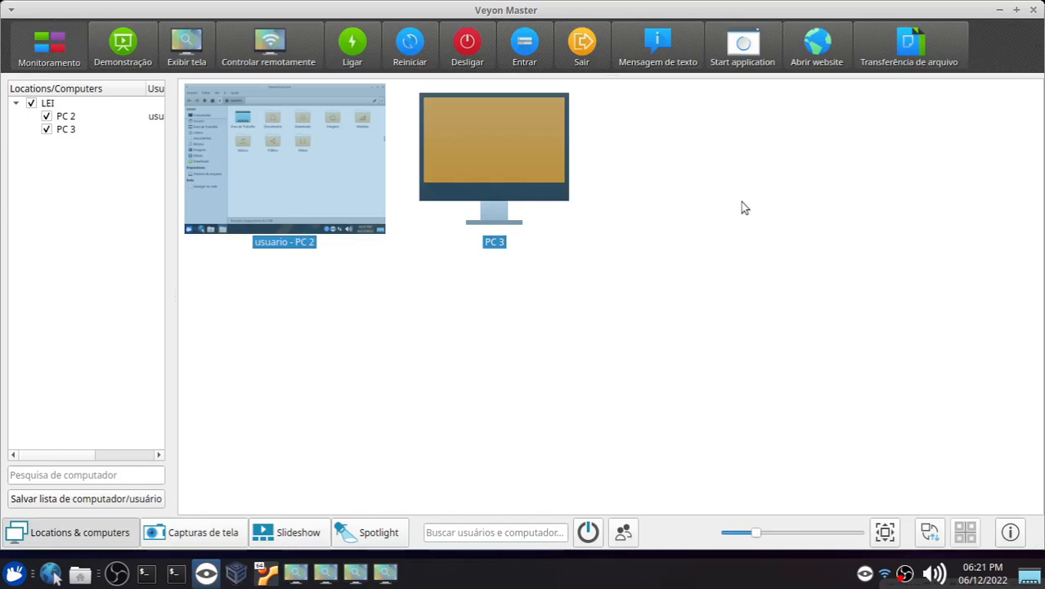
left_click(744, 54)
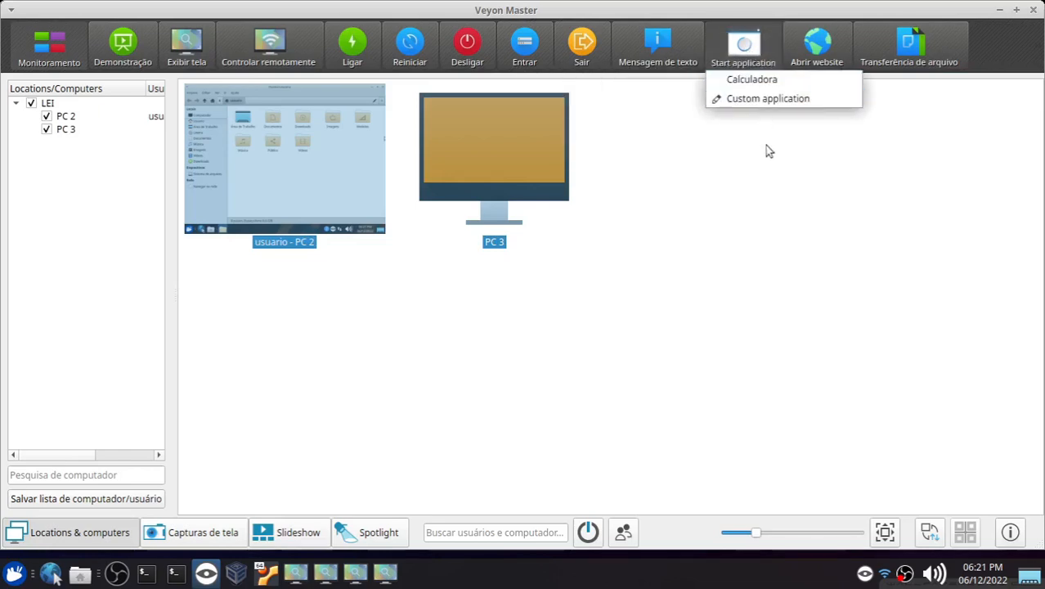
left_click(776, 170)
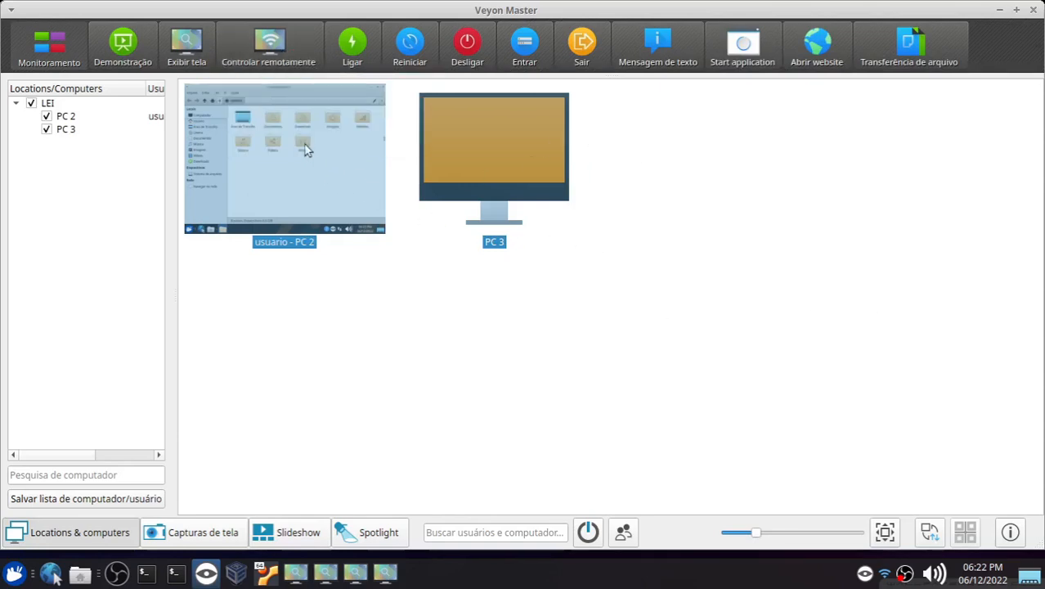
left_click(742, 45)
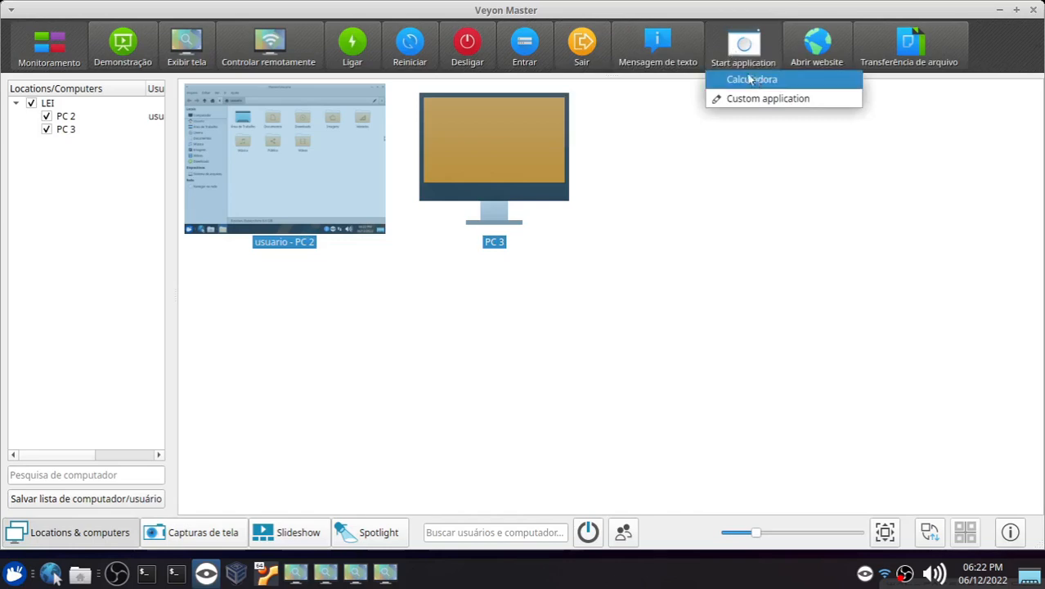
left_click(728, 159)
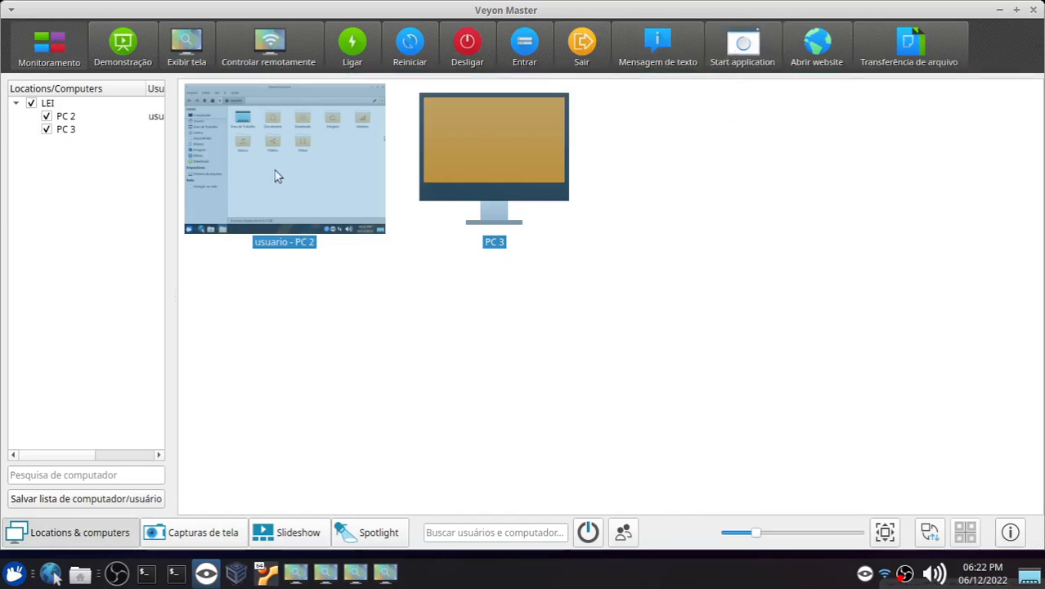
Step: Open PC 3 in remote control and close it, then close the file manager in PC 2's remote window
left_click(282, 51)
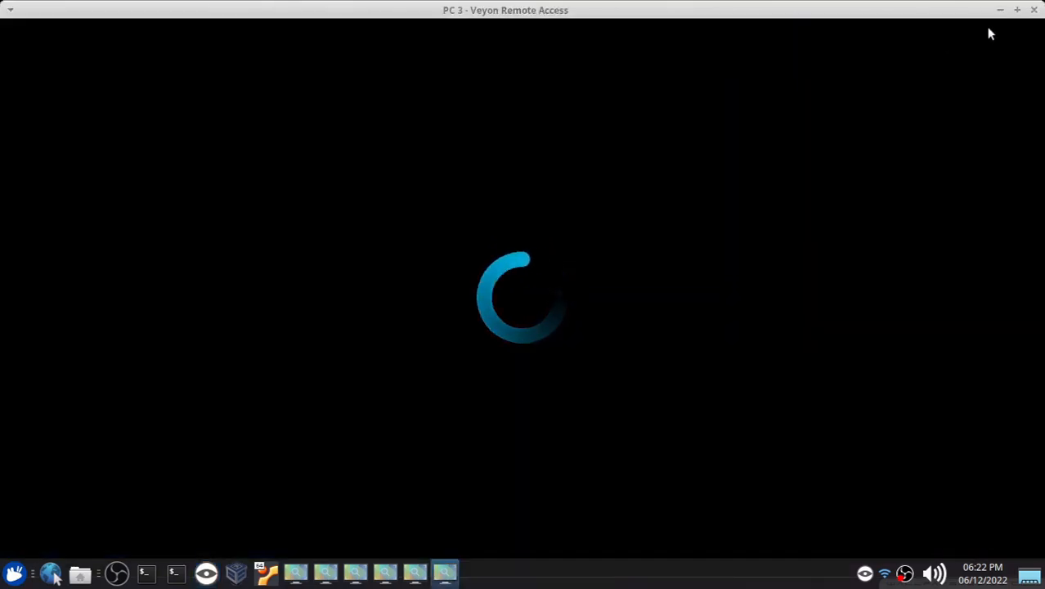
left_click(1034, 10)
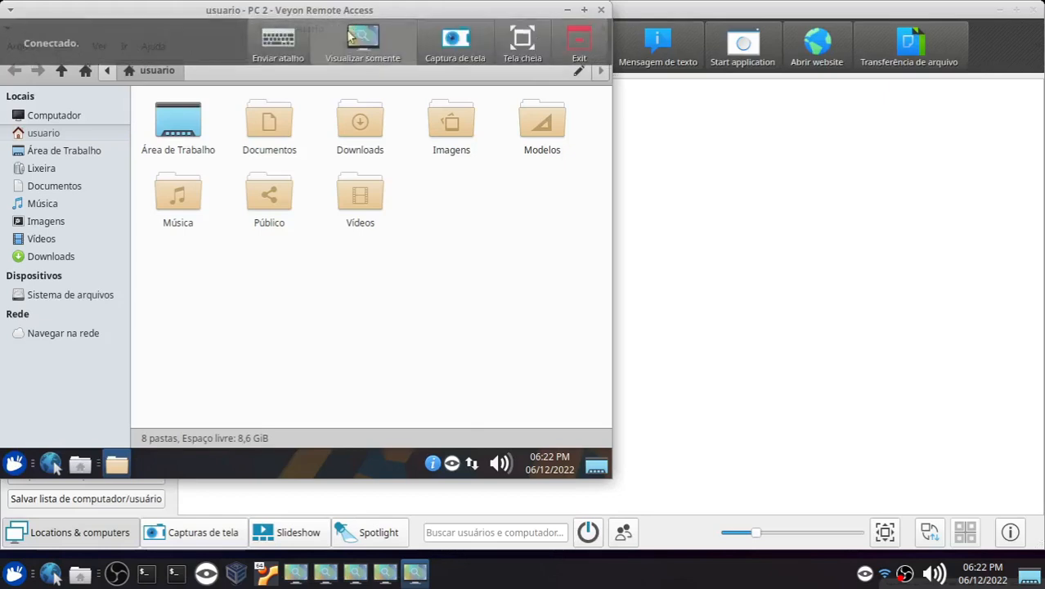
left_click(603, 29)
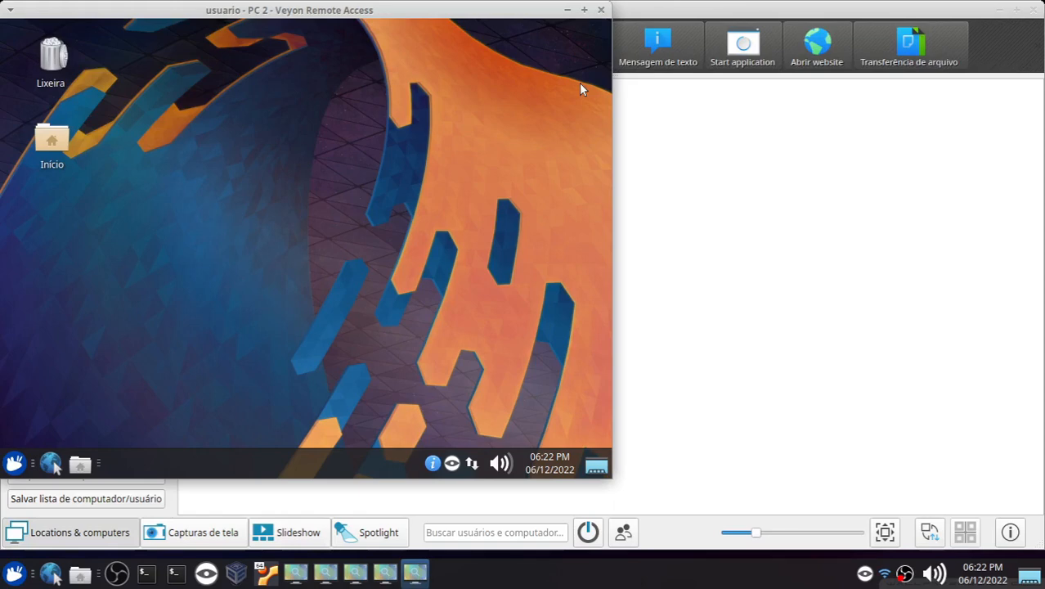
mouse_move(475, 17)
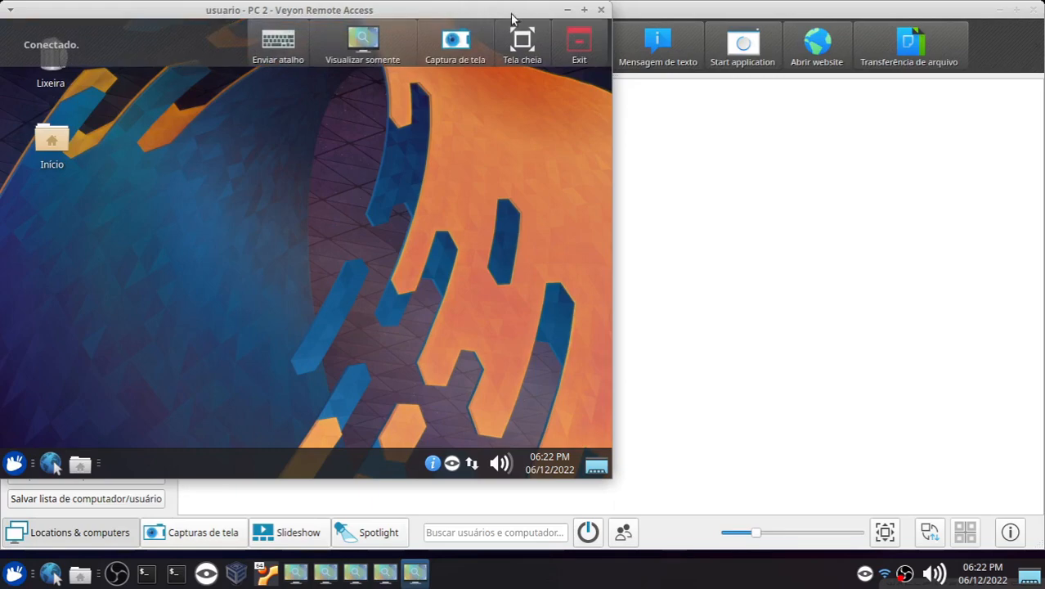